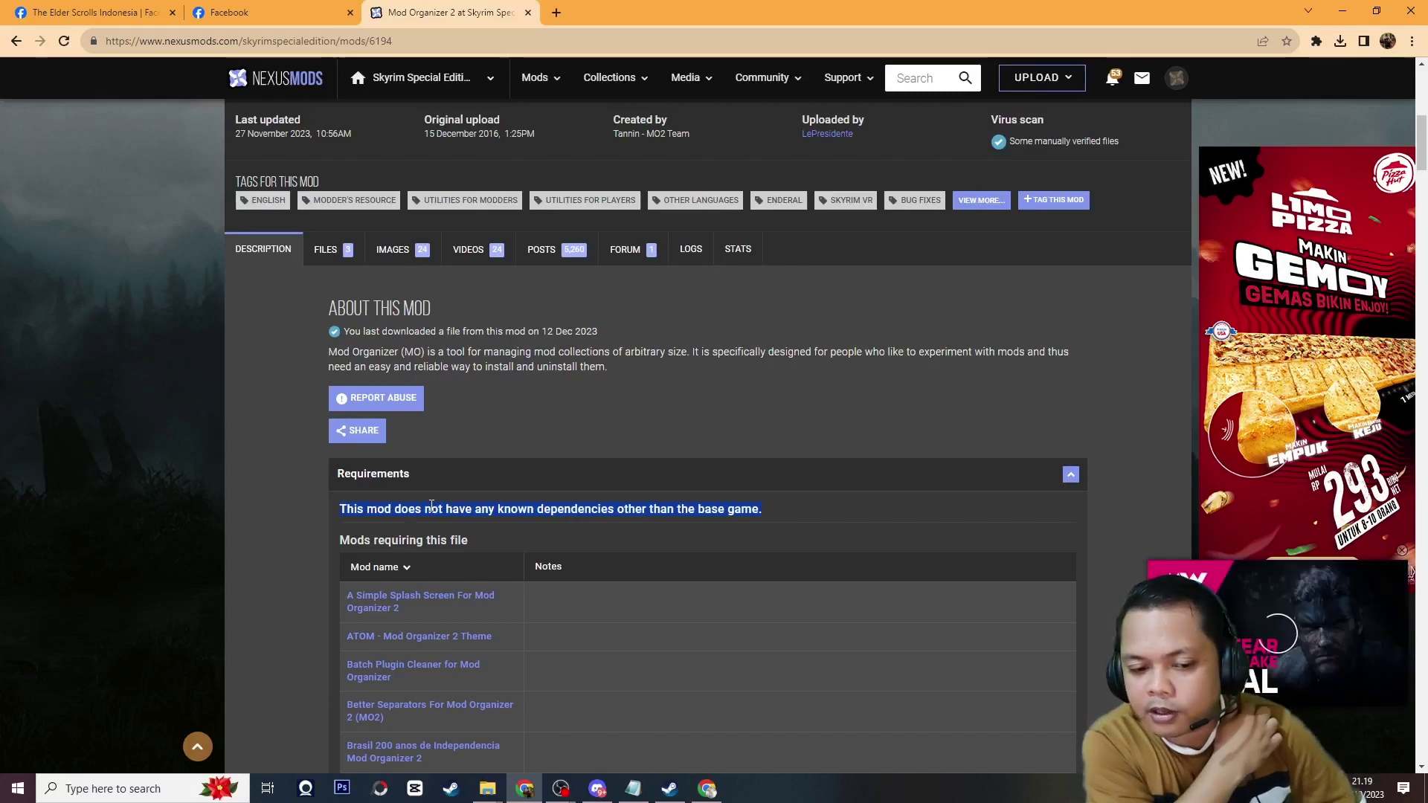
Open the manual download page for the Mod Organizer 2 main file and highlight its file size.
{"action": "left_click", "coordinate": [327, 250]}
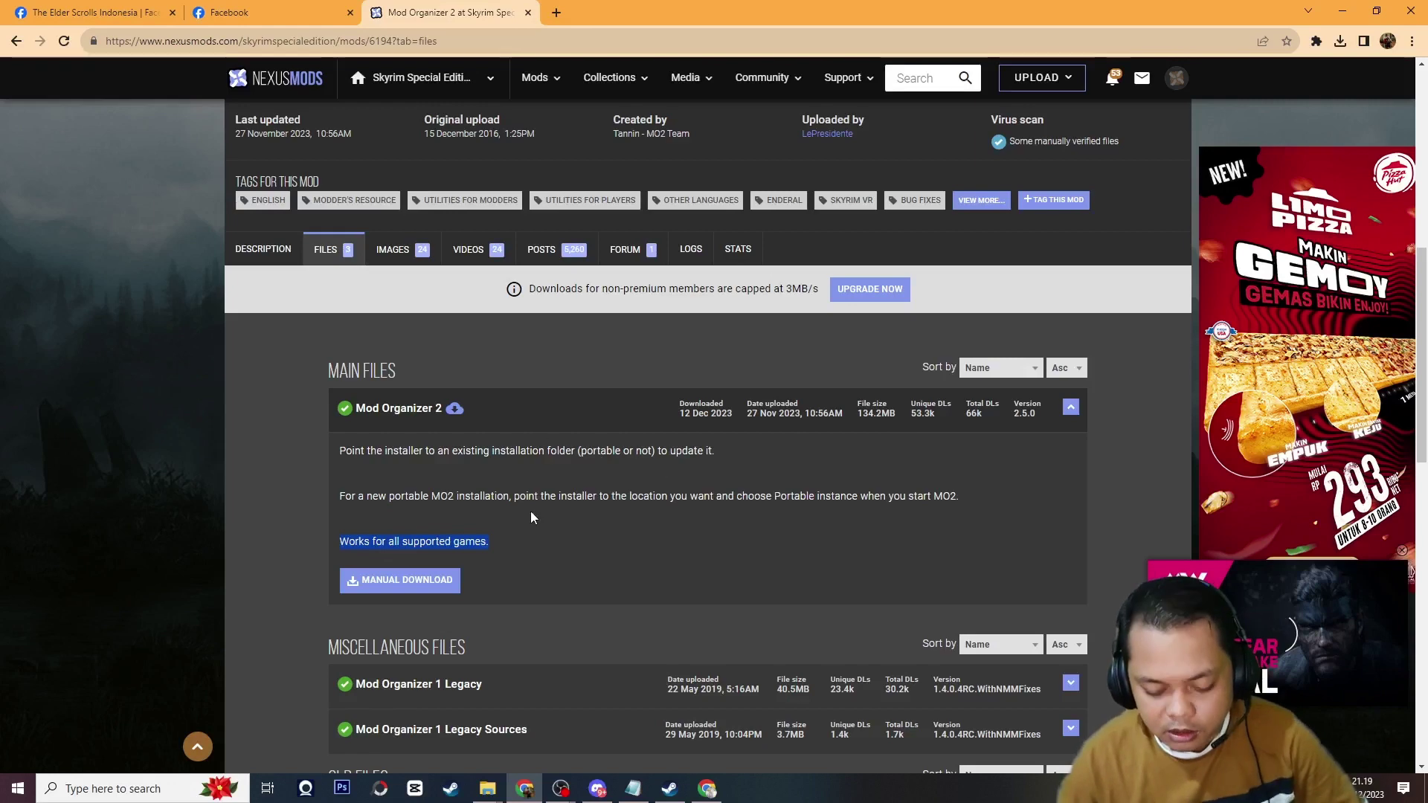
{"action": "left_click", "coordinate": [419, 584]}
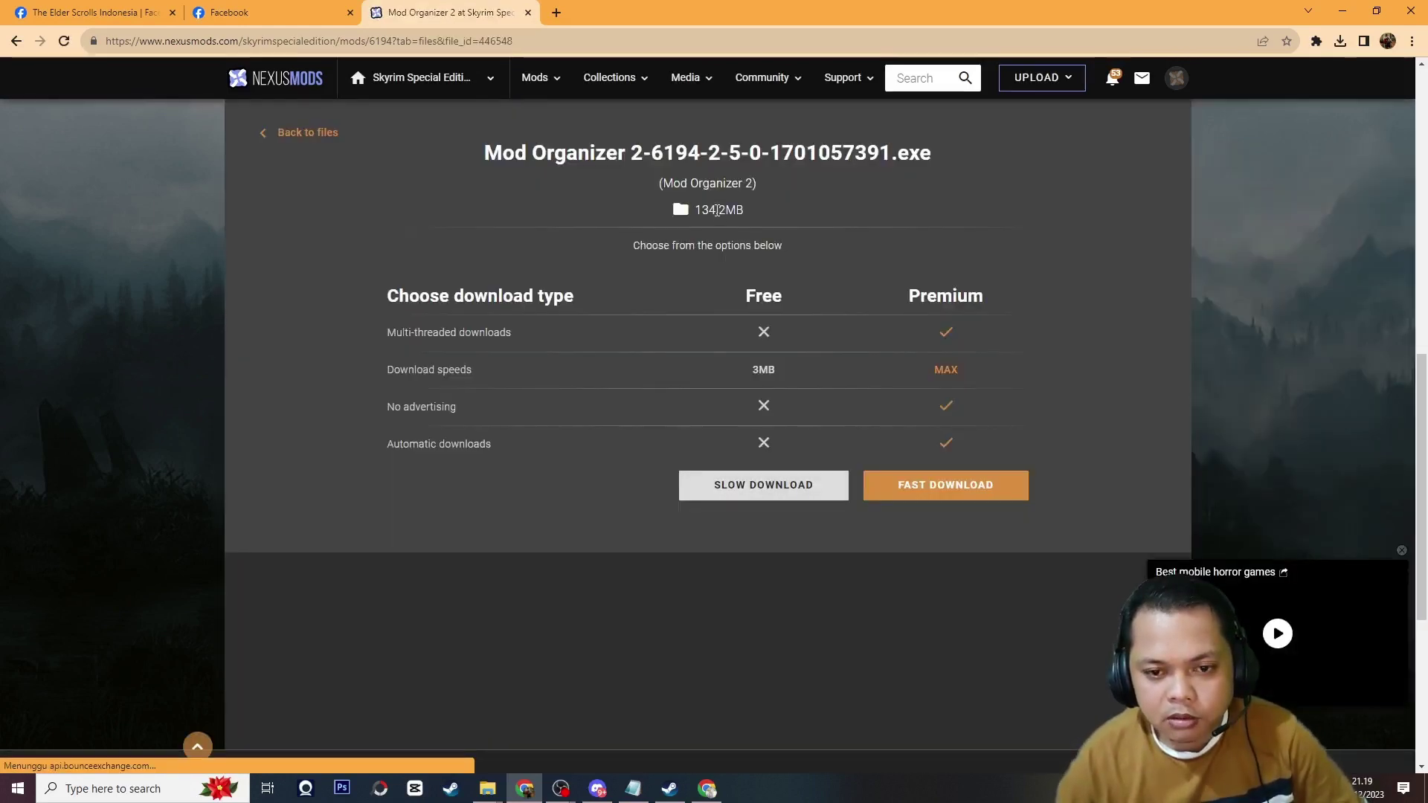
{"action": "left_click_drag", "start_coordinate": [673, 210], "coordinate": [757, 217]}
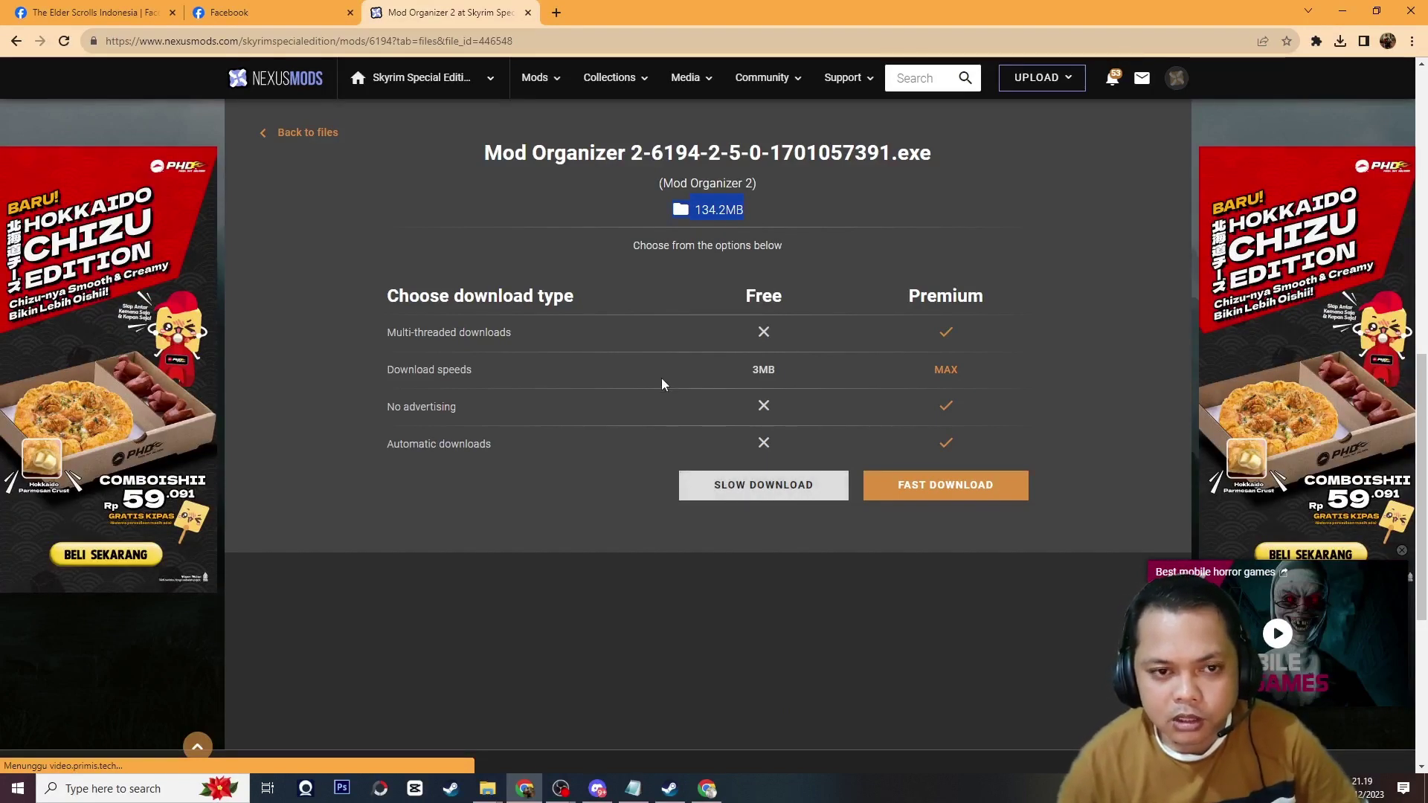
Switch to the Modding folder in File Explorer and launch the Mod Organizer 2 installer.
{"action": "left_click", "coordinate": [487, 788]}
{"action": "left_click", "coordinate": [458, 759]}
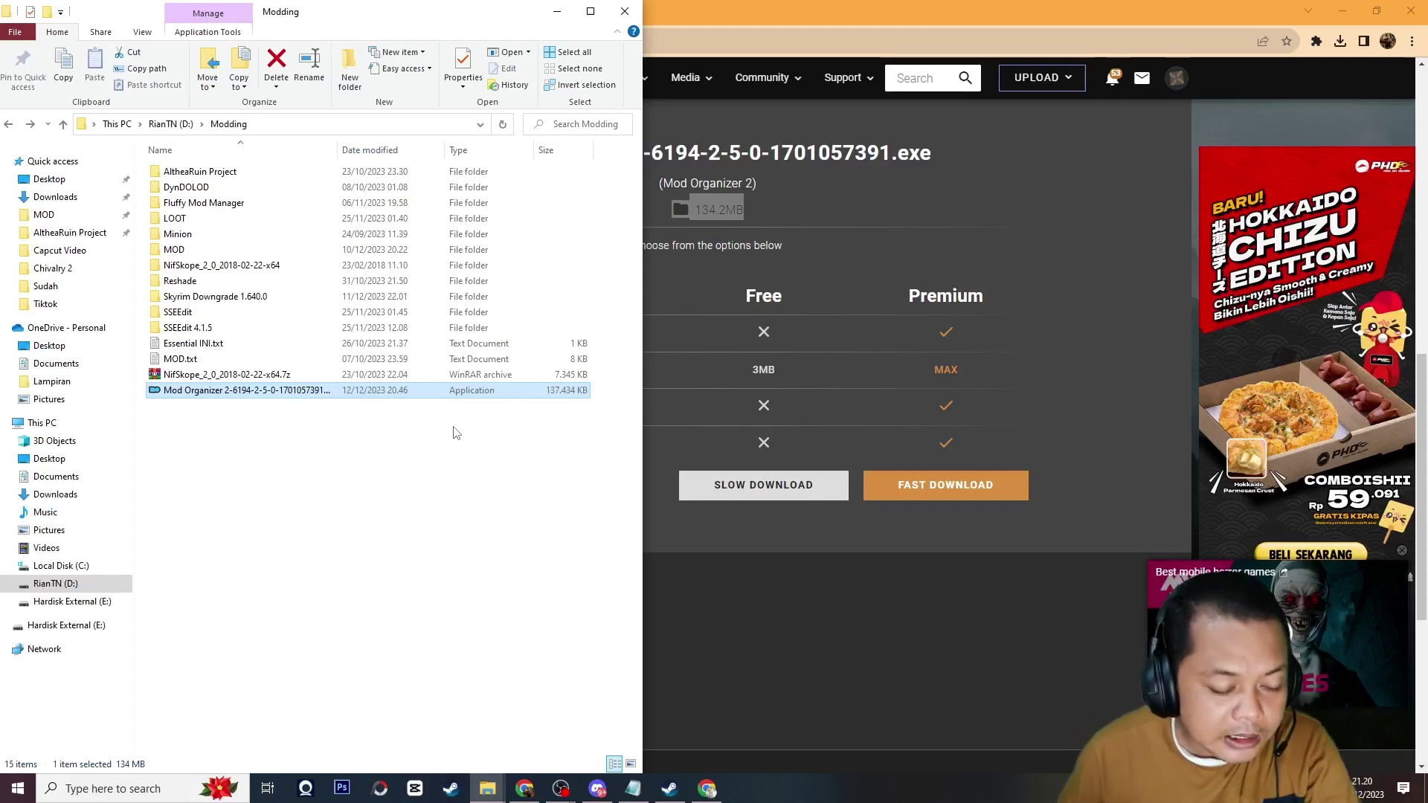
{"action": "double_click", "coordinate": [215, 398]}
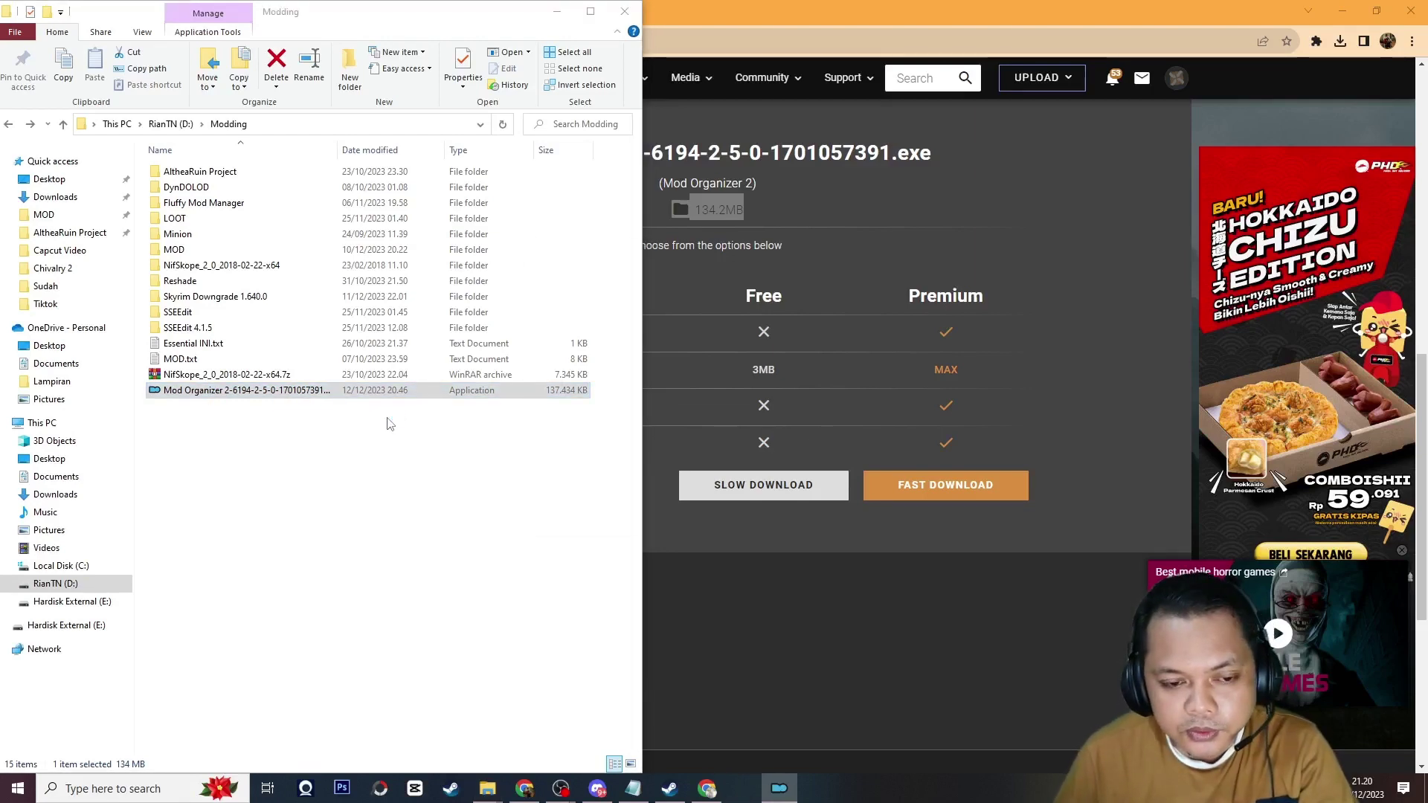
Read through the license agreement, accept it, and continue to the destination location page of the setup.
{"action": "scroll", "coordinate": [707, 385], "scroll_direction": "down", "scroll_amount": 12}
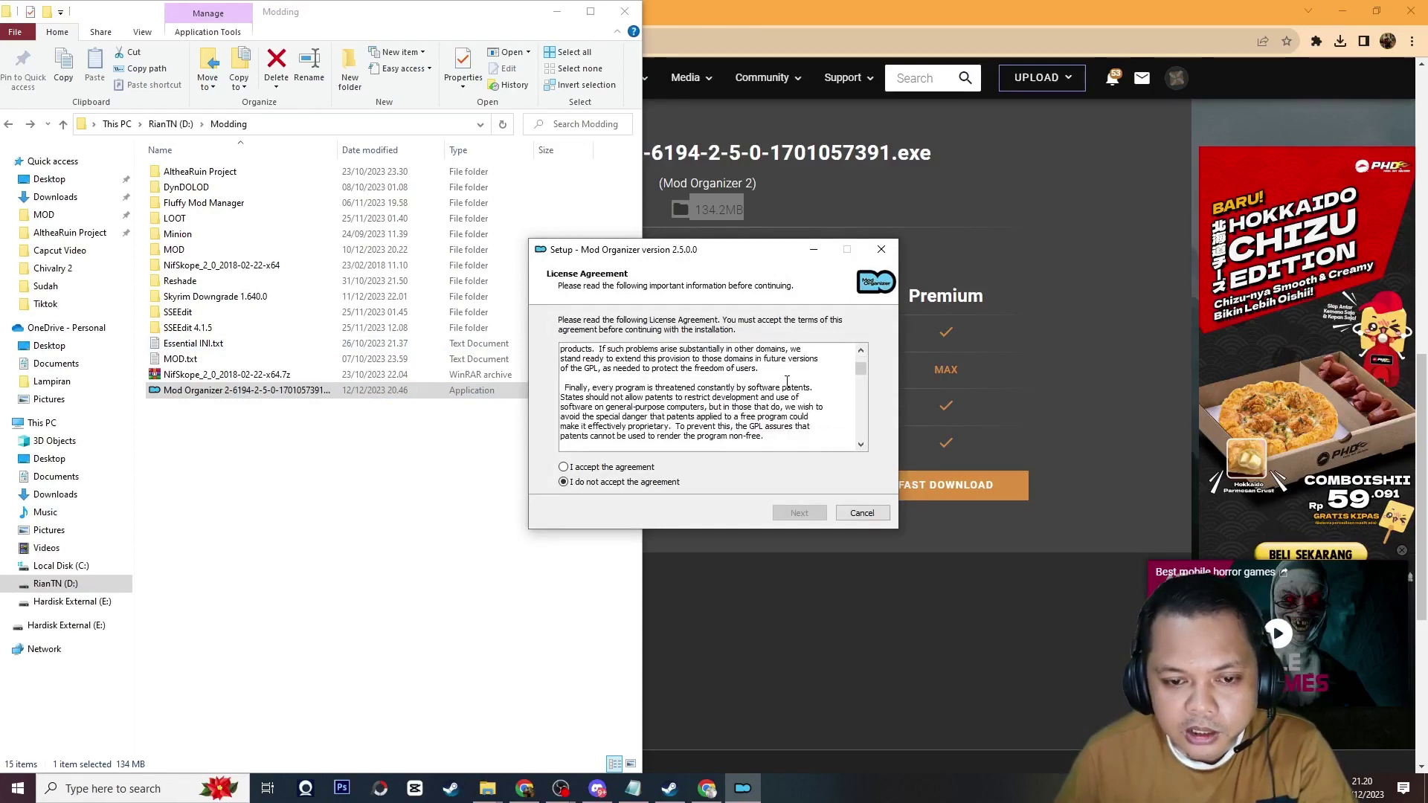
{"action": "left_click_drag", "start_coordinate": [862, 369], "coordinate": [861, 432]}
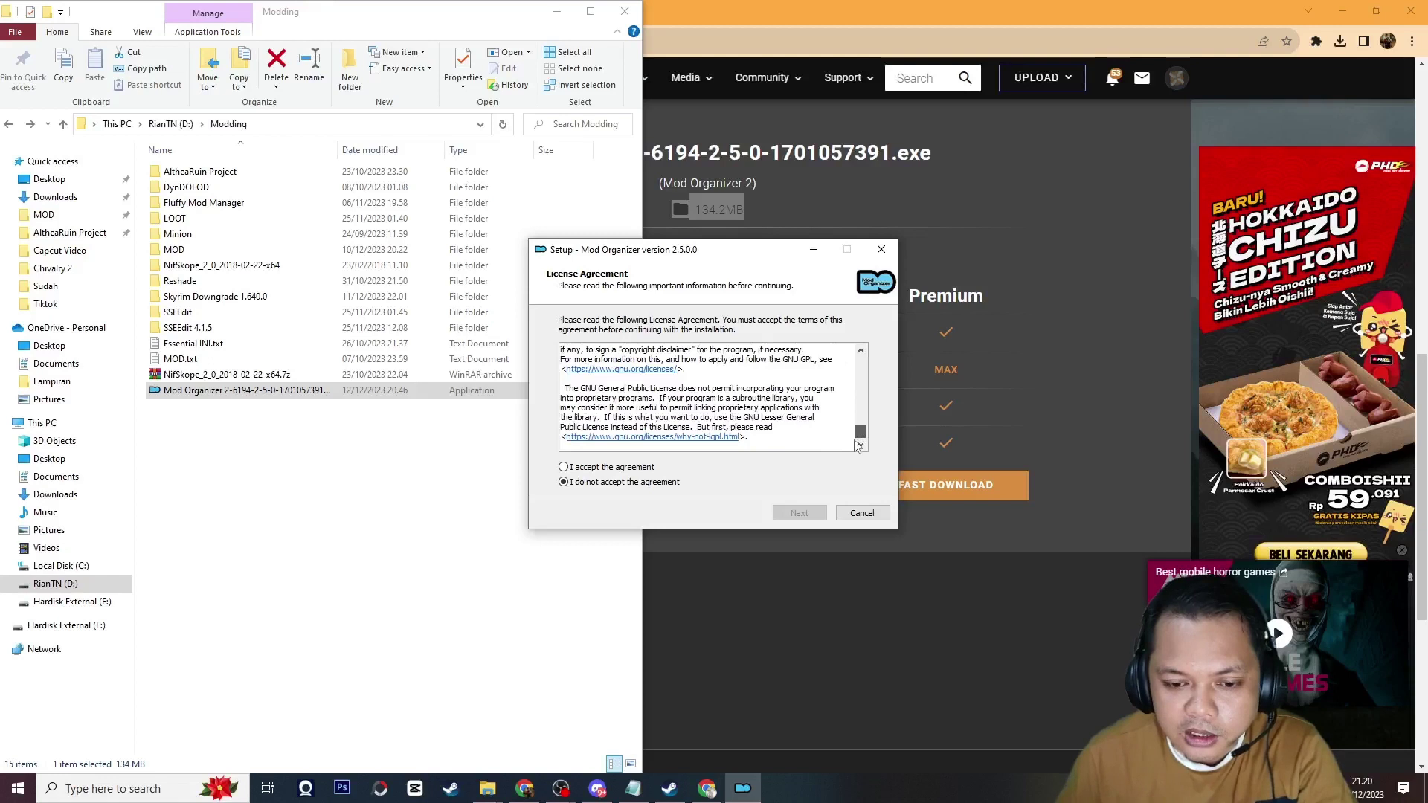
{"action": "left_click", "coordinate": [564, 468]}
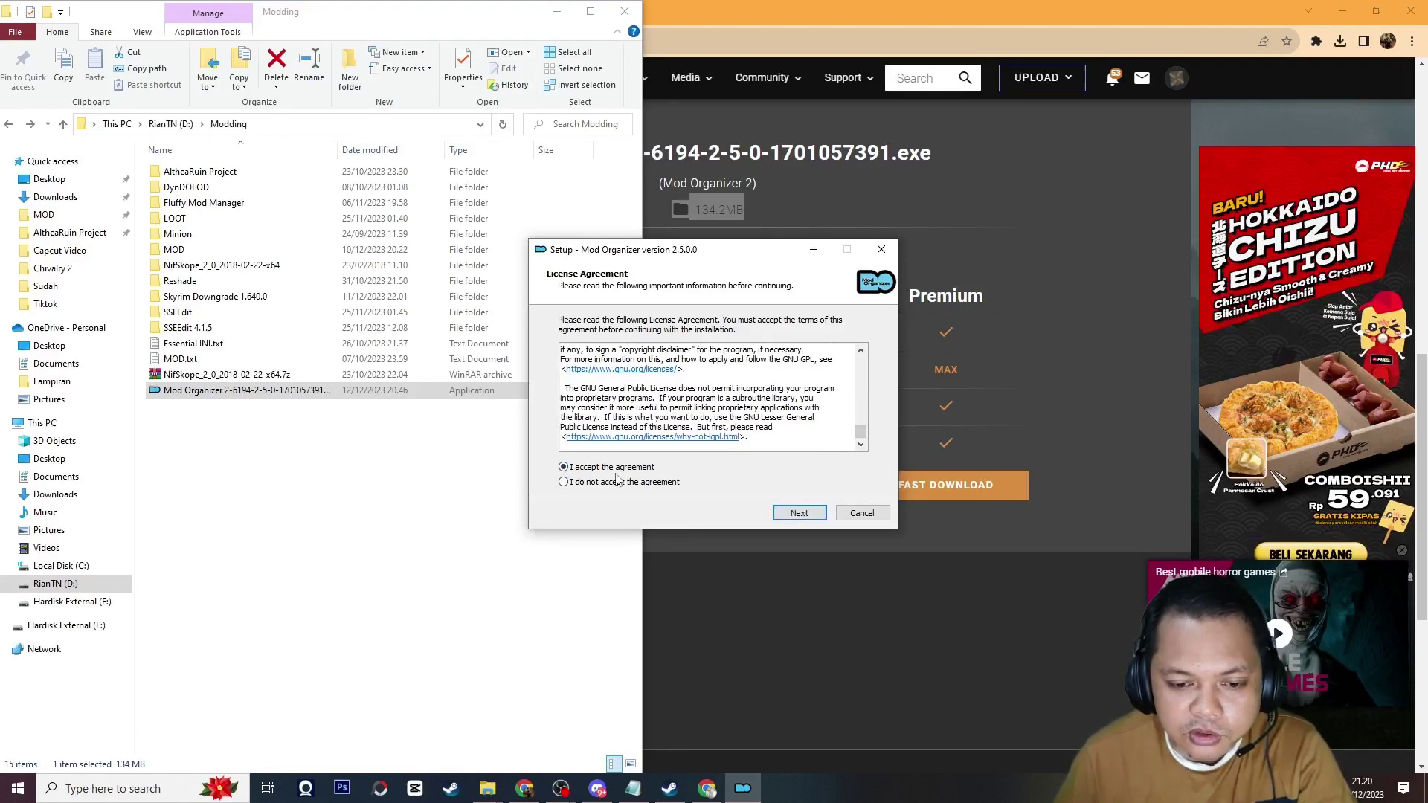
{"action": "left_click", "coordinate": [796, 519]}
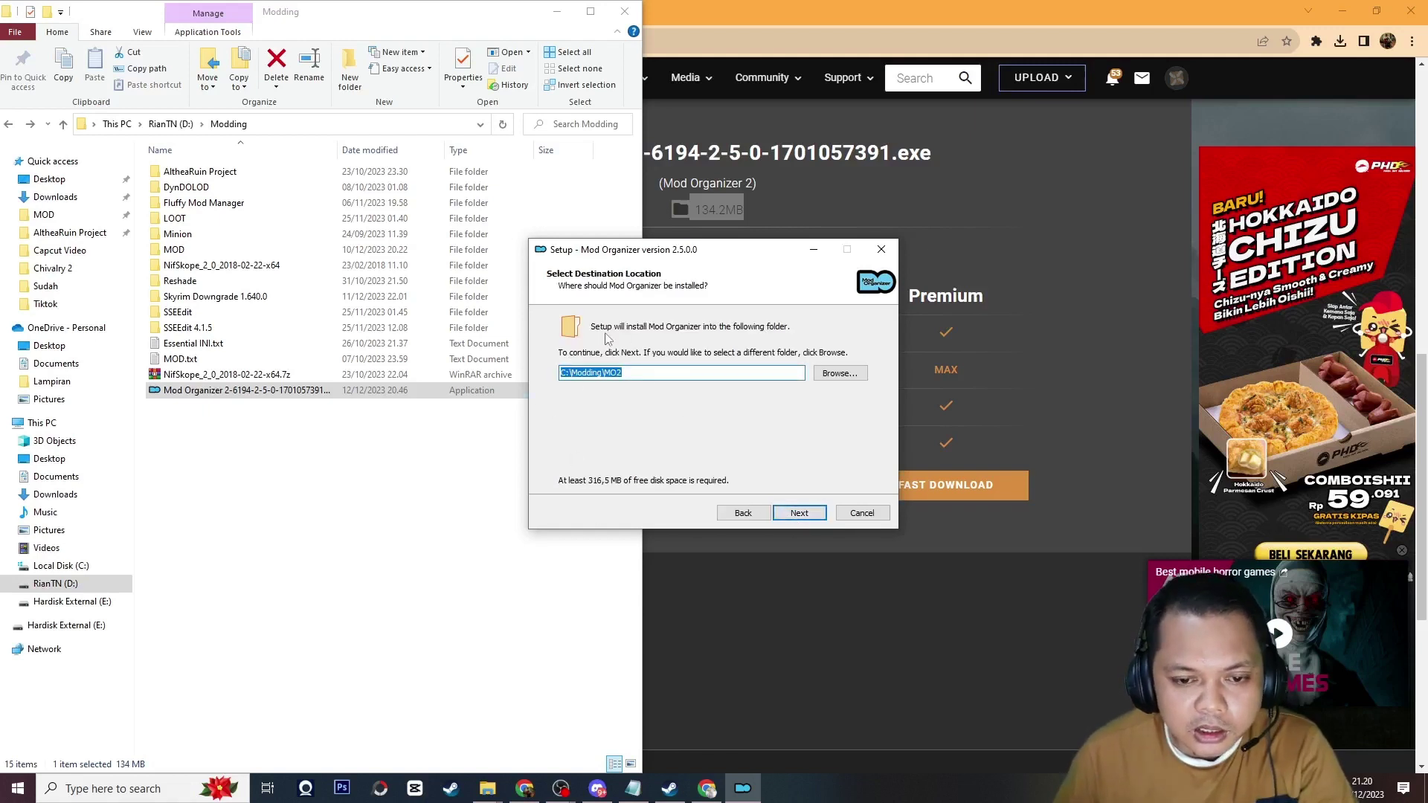
{"action": "left_click", "coordinate": [759, 513]}
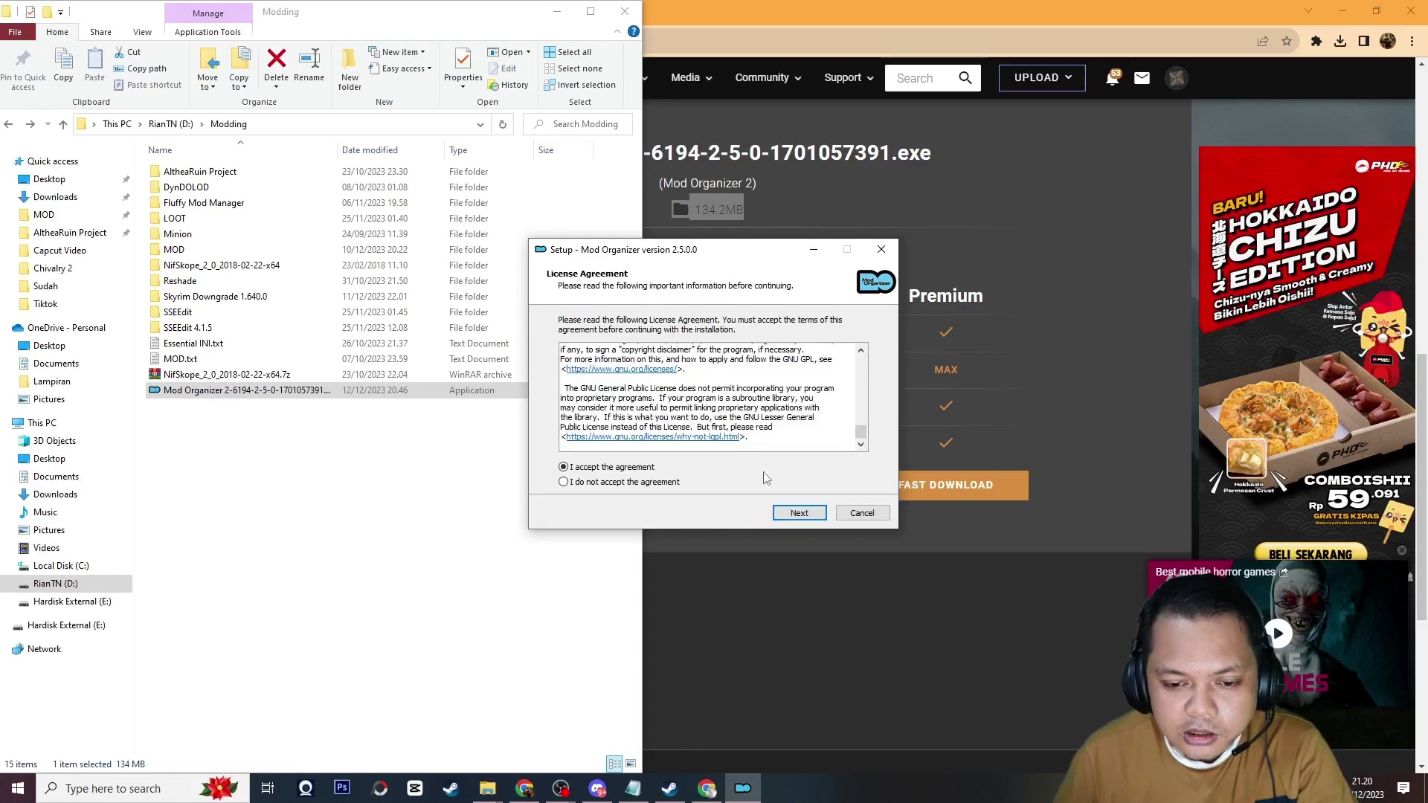
{"action": "left_click", "coordinate": [785, 513]}
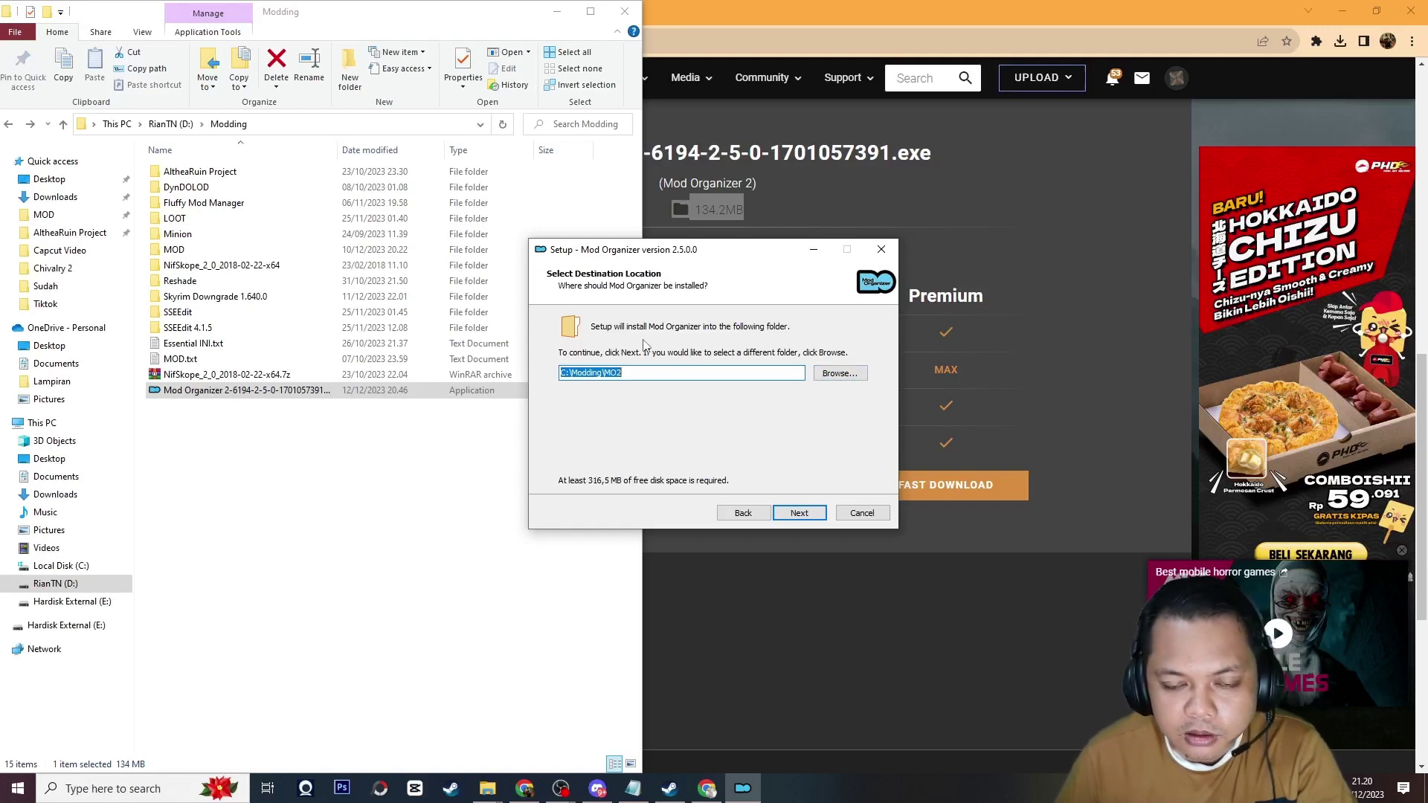
Set the installation destination to D:\Modding\Mo2 and continue to the Start Menu folder page.
{"action": "left_click", "coordinate": [830, 375]}
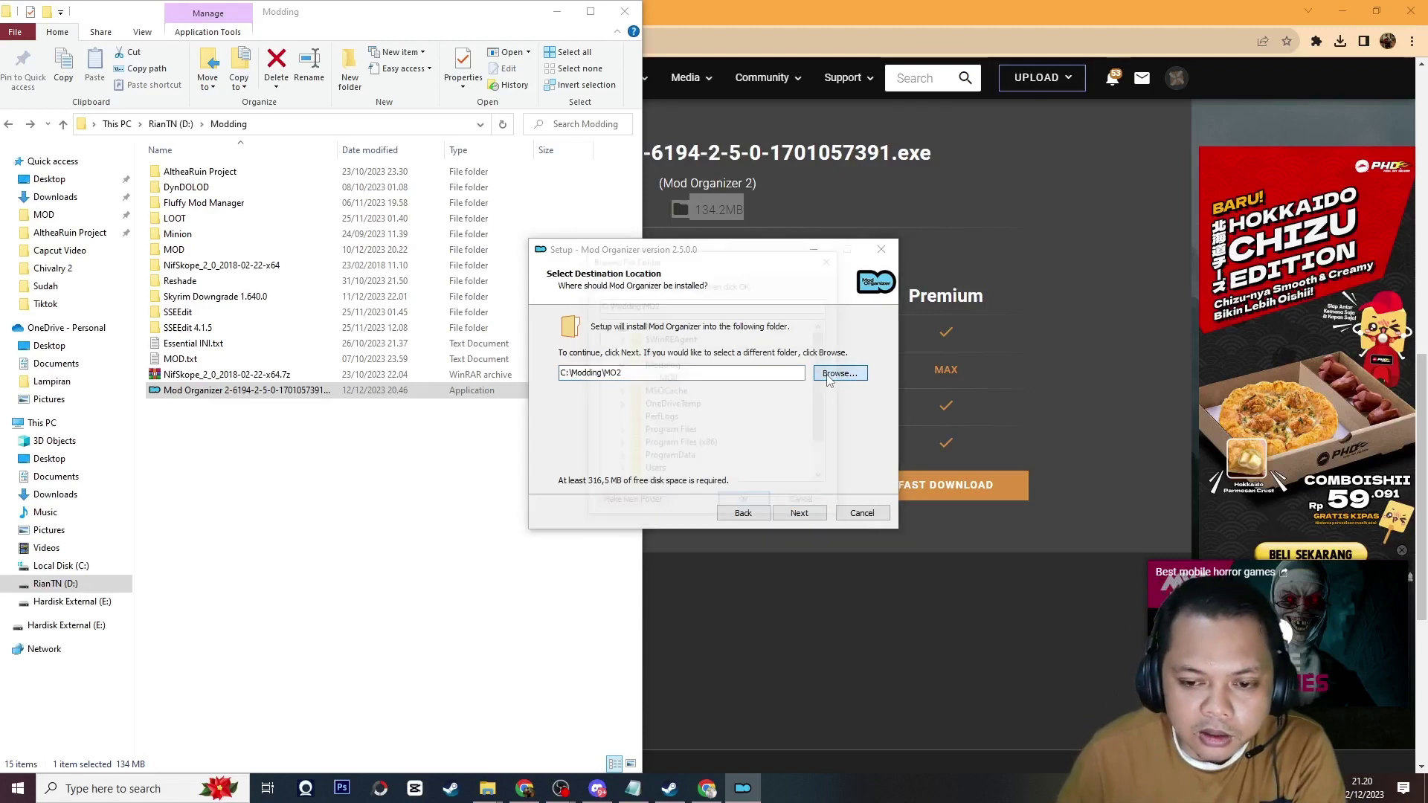
{"action": "left_click", "coordinate": [606, 326]}
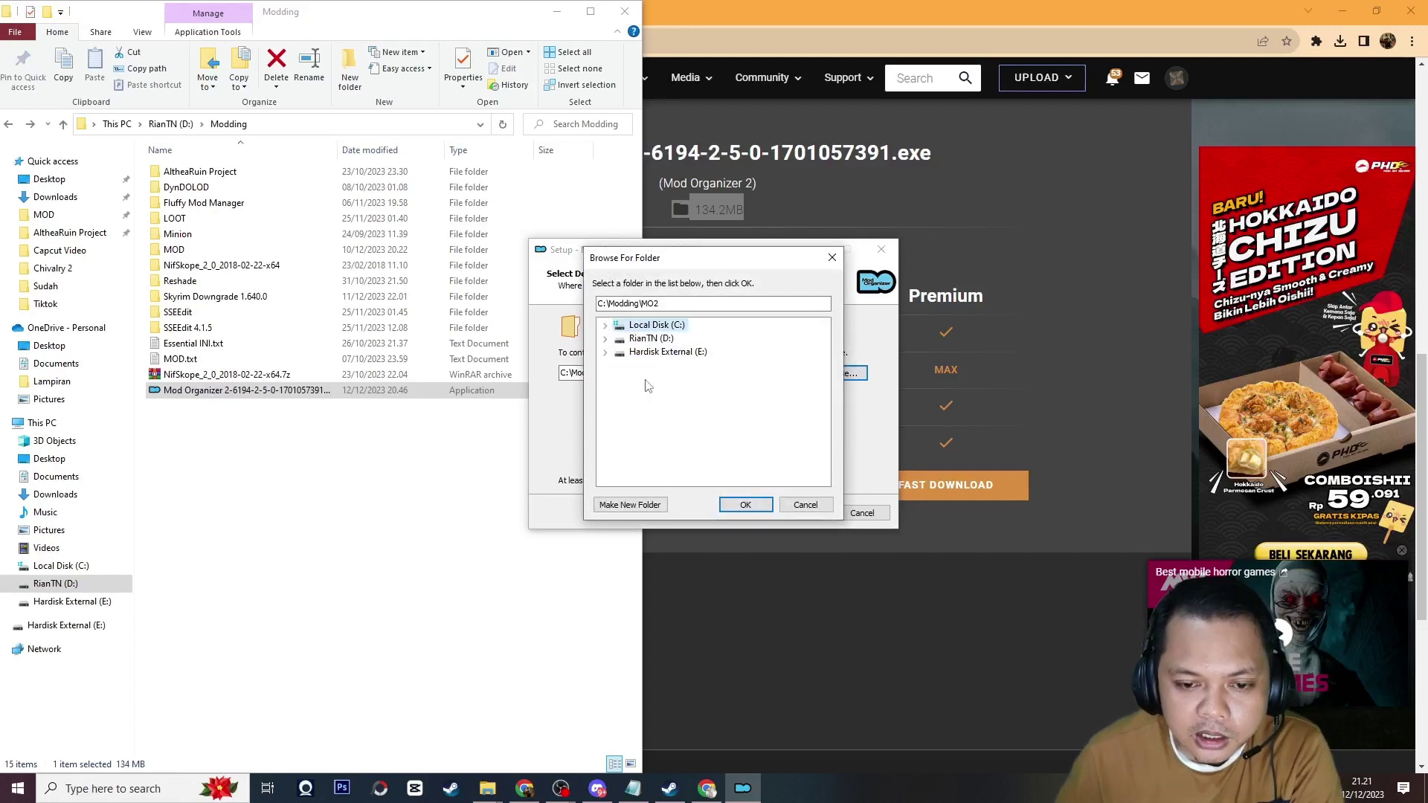
{"action": "left_click", "coordinate": [606, 339]}
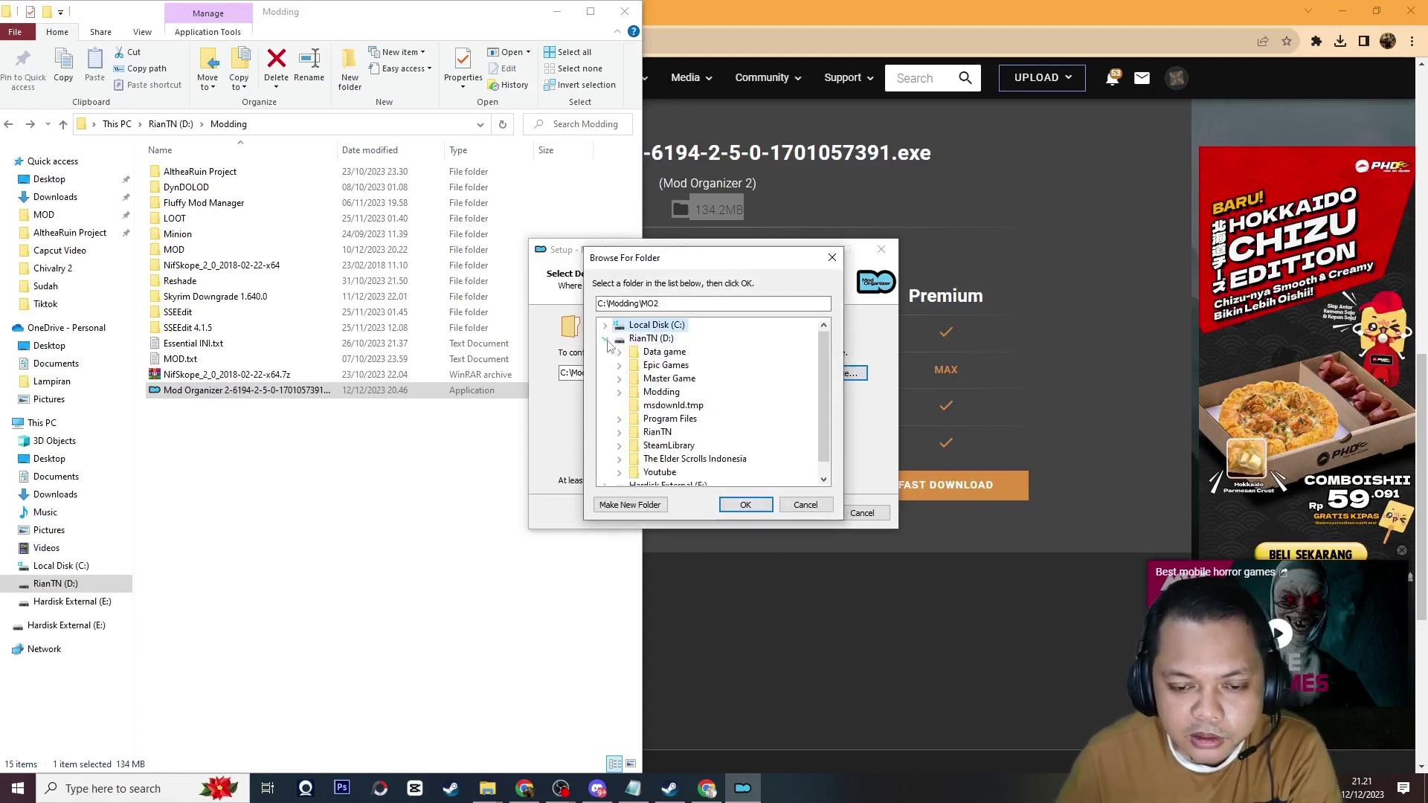
{"action": "left_click", "coordinate": [661, 392]}
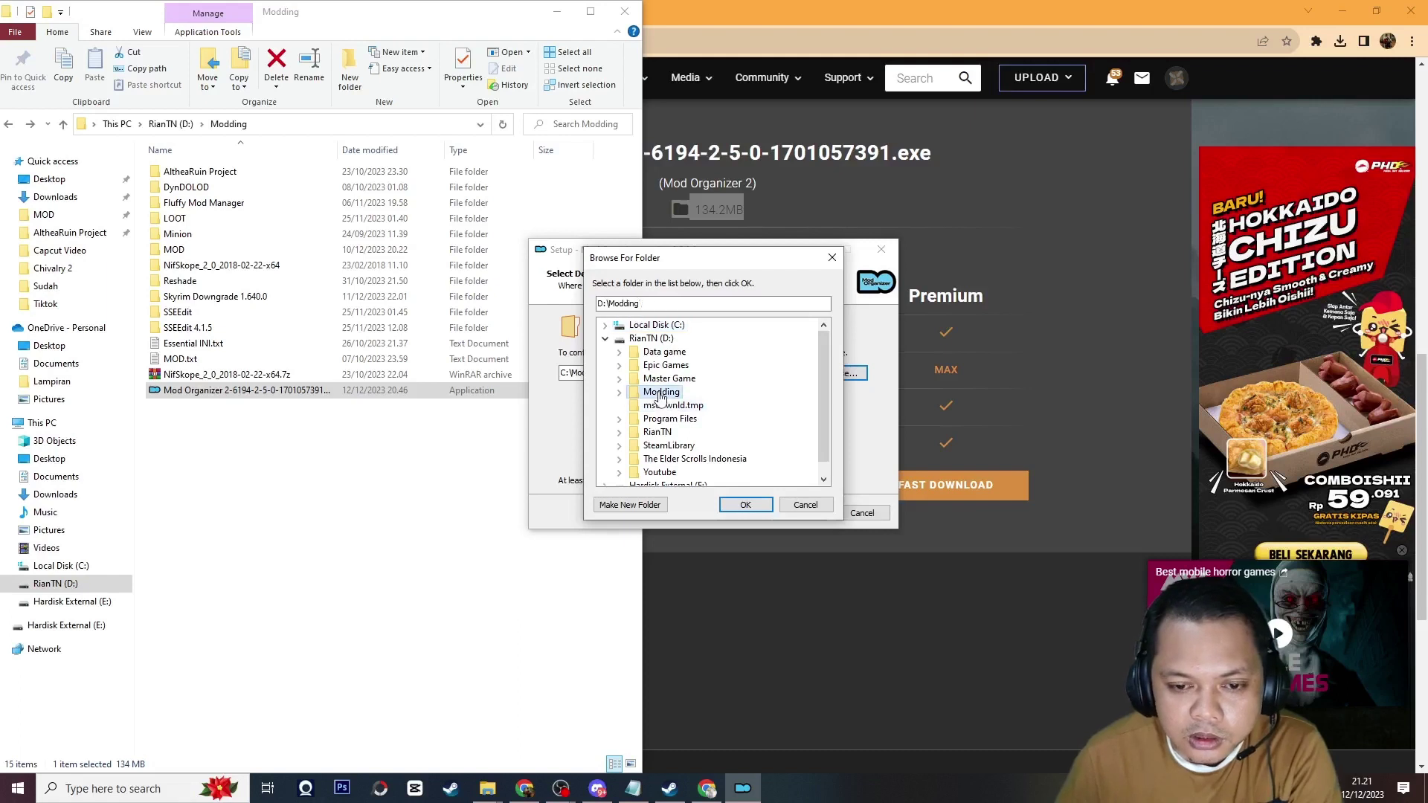
{"action": "left_click", "coordinate": [622, 393]}
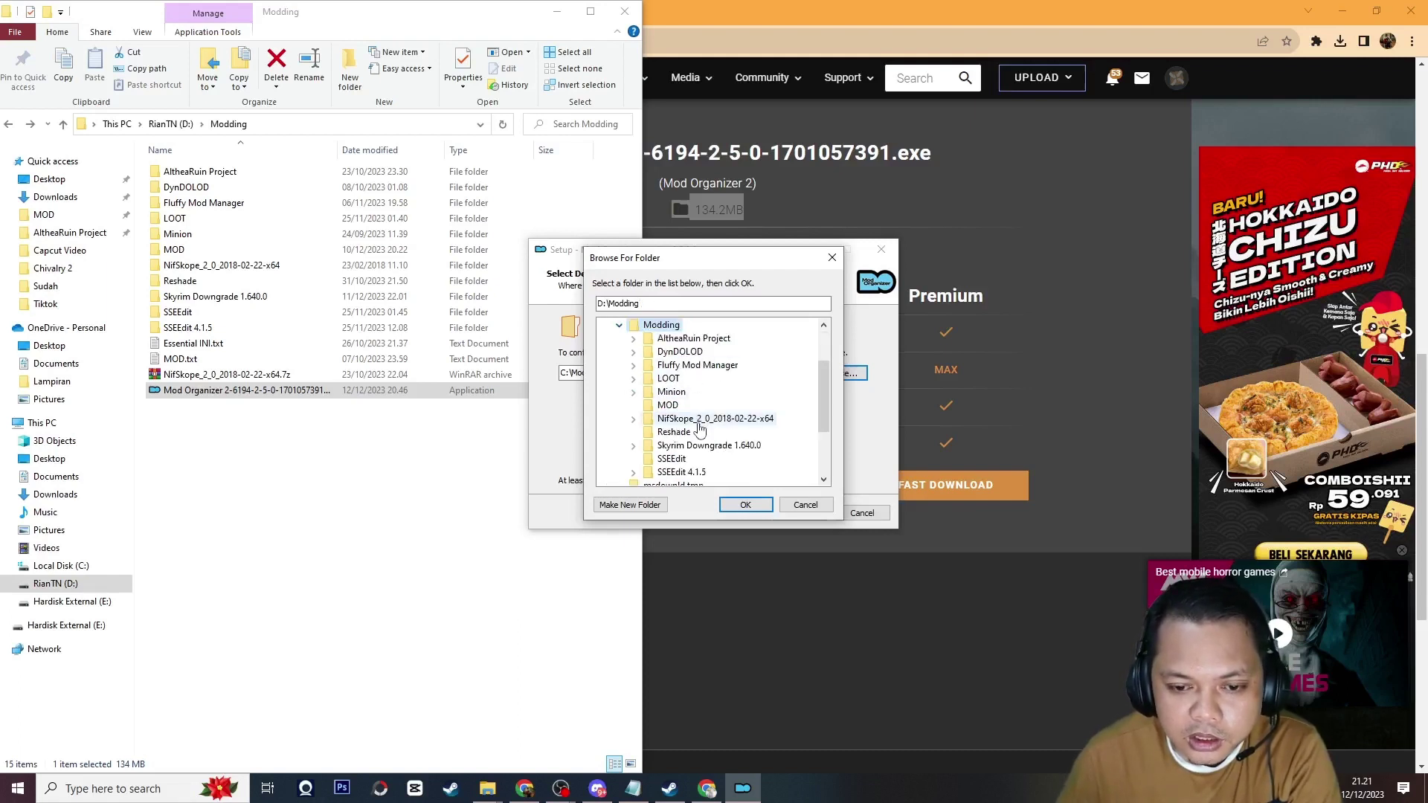
{"action": "scroll", "coordinate": [688, 422], "scroll_direction": "down", "scroll_amount": 3}
{"action": "scroll", "coordinate": [685, 422], "scroll_direction": "up", "scroll_amount": 4}
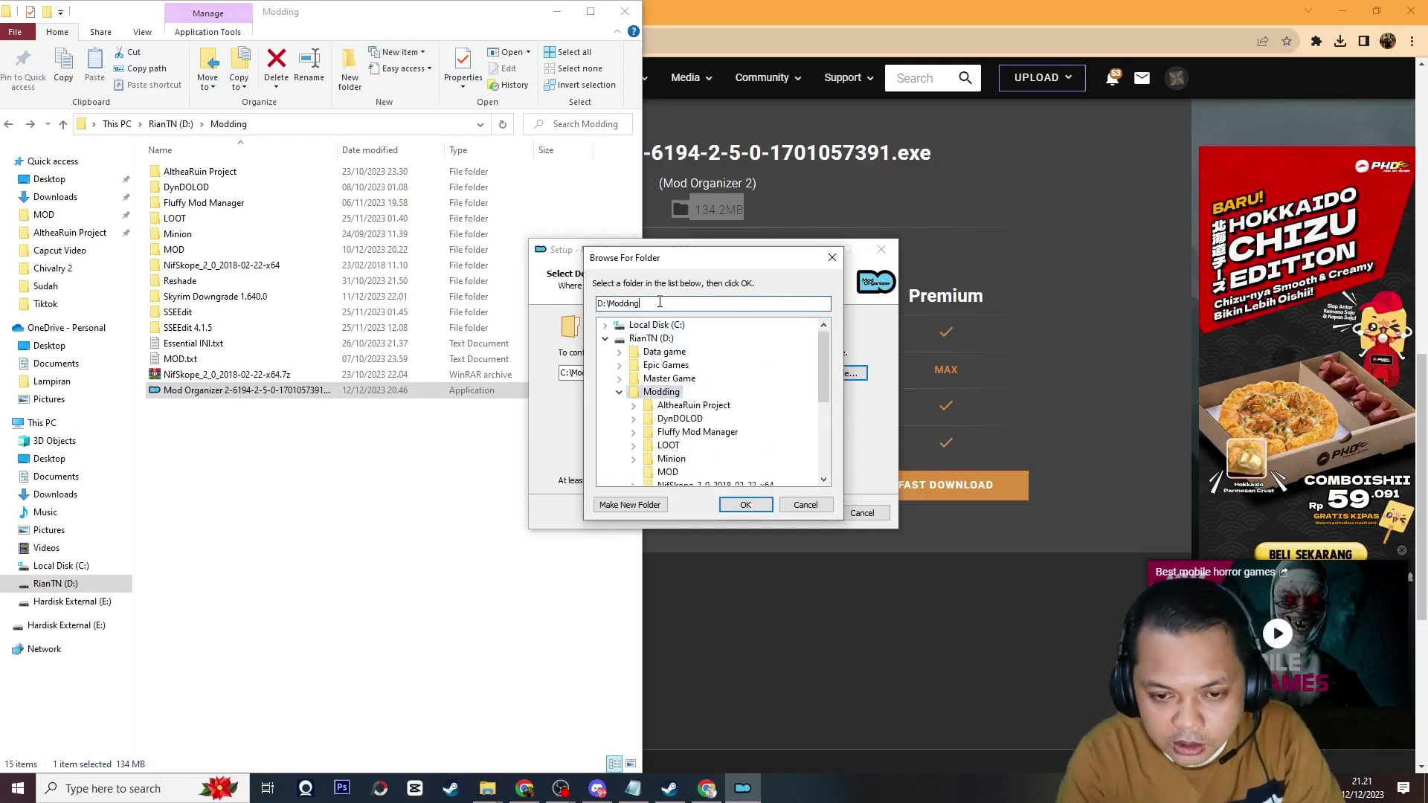
{"action": "type", "text": "\\Mo2"}
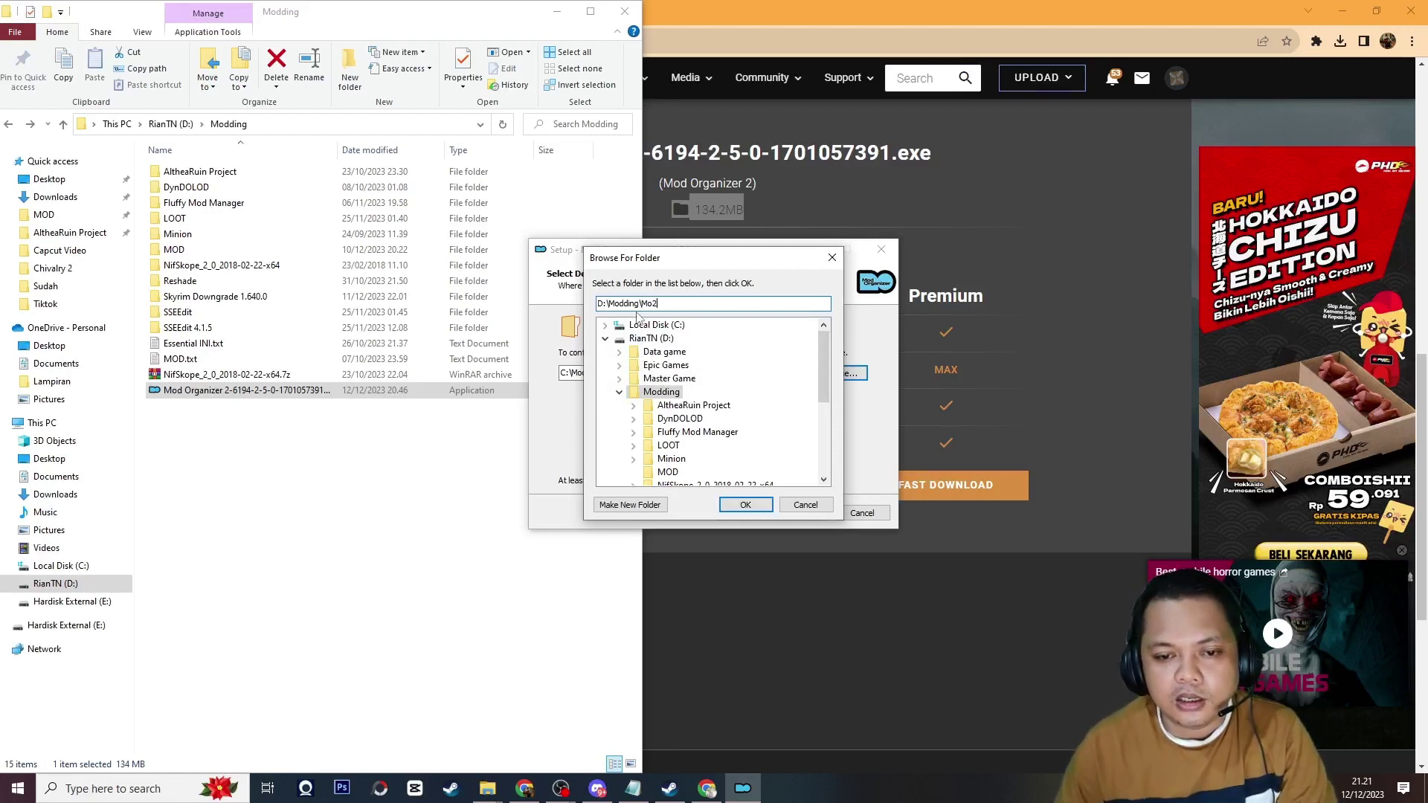
{"action": "left_click", "coordinate": [743, 505]}
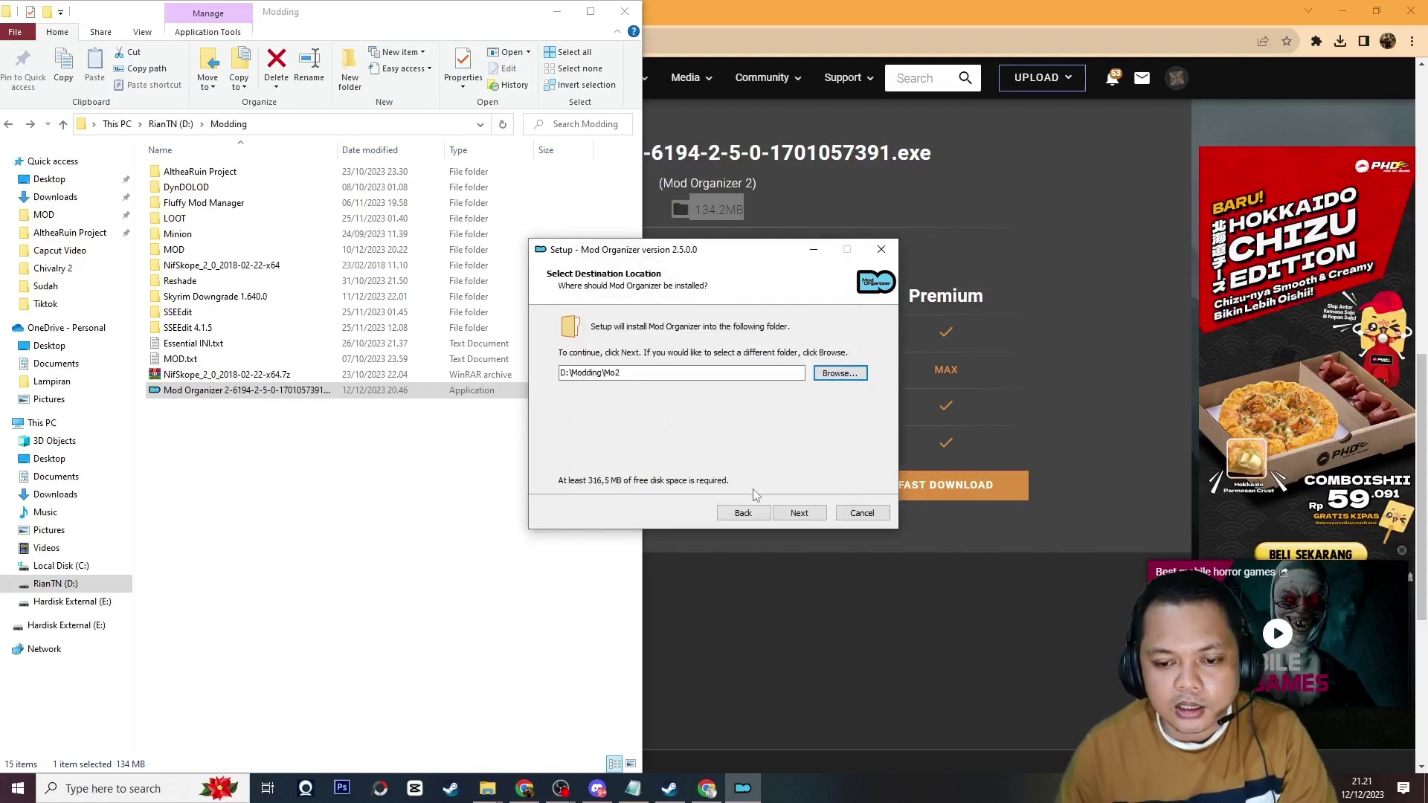
{"action": "left_click", "coordinate": [787, 513]}
{"action": "left_click", "coordinate": [782, 512]}
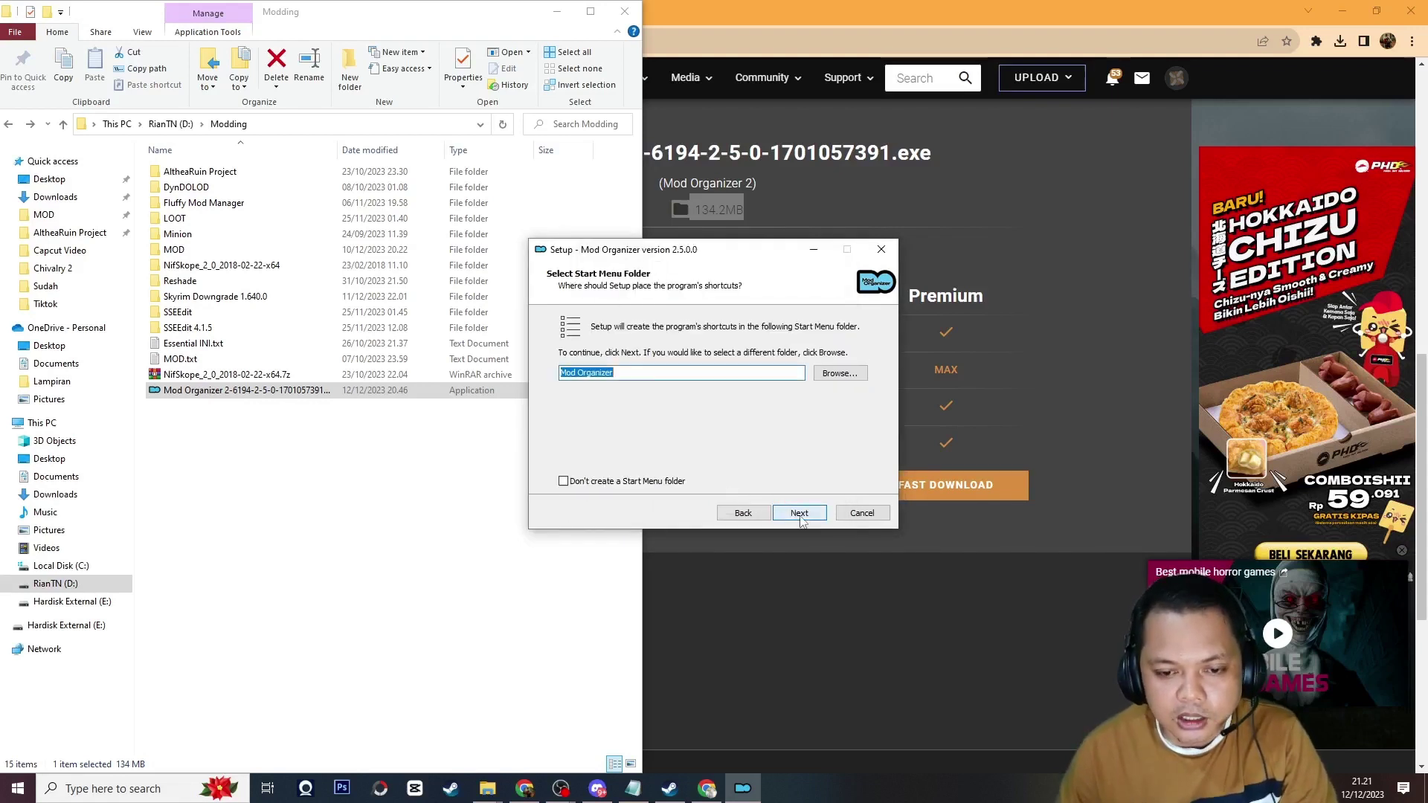
Keep the Mod Organizer Start Menu folder, enable the desktop shortcut, and start the installation.
{"action": "left_click", "coordinate": [795, 514]}
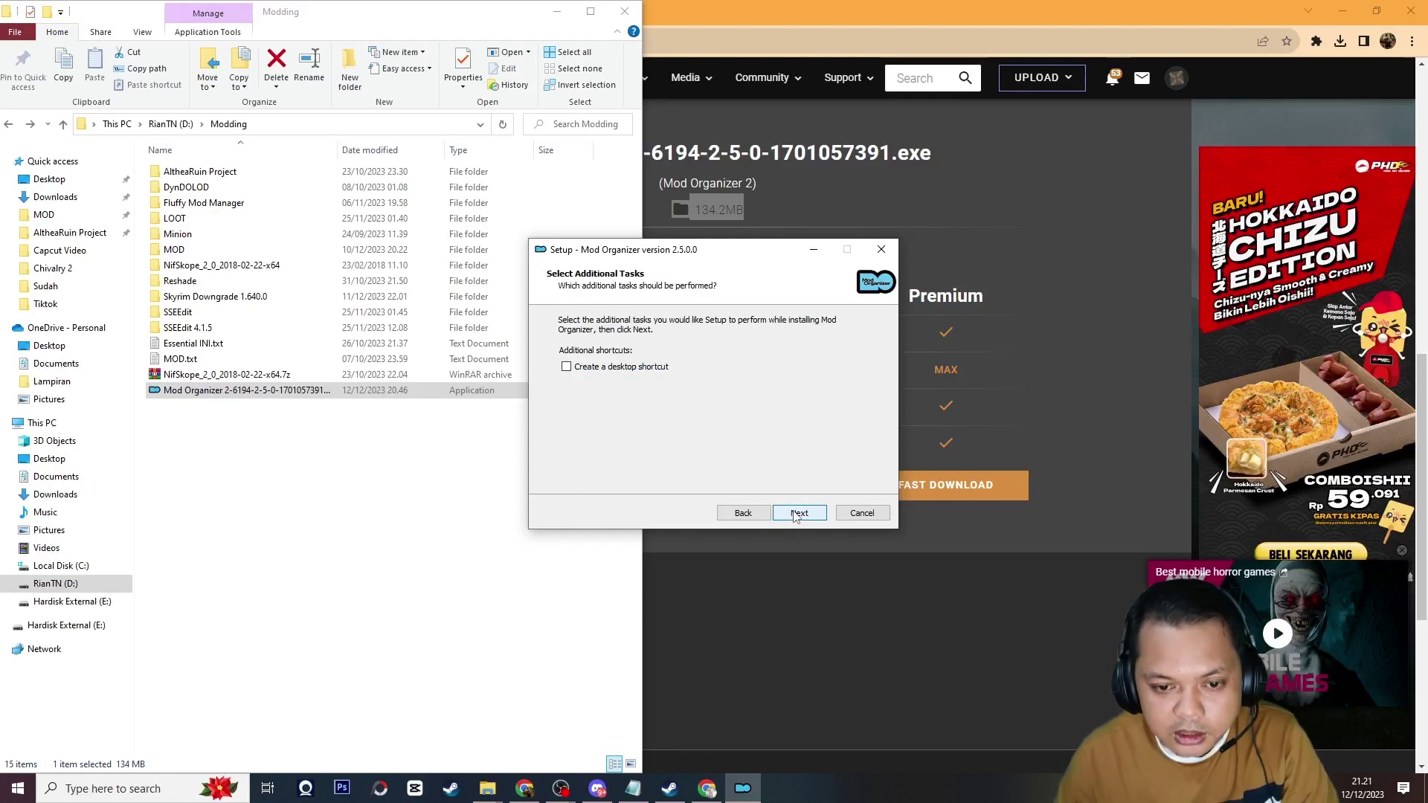
{"action": "left_click", "coordinate": [565, 366]}
{"action": "left_click", "coordinate": [797, 515]}
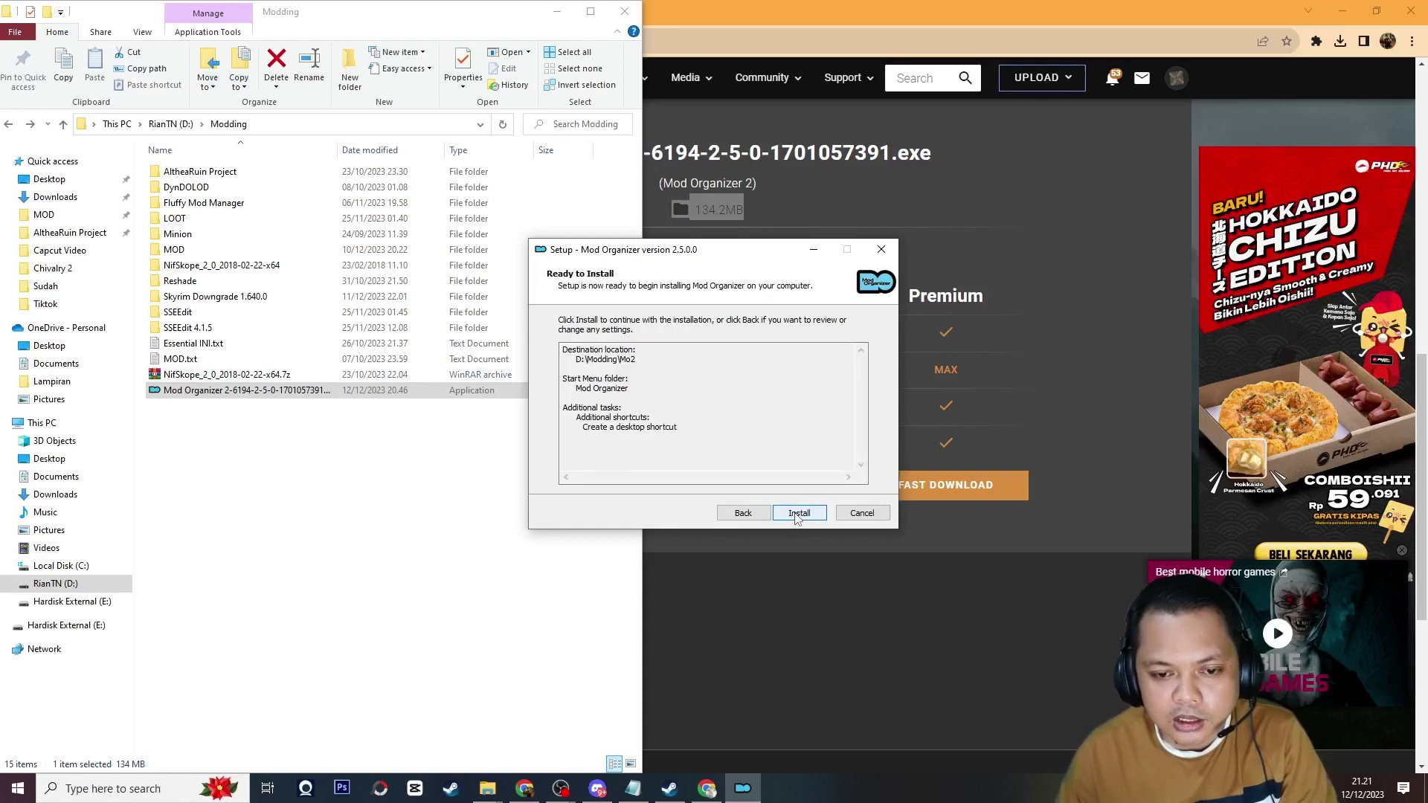
{"action": "left_click", "coordinate": [798, 513]}
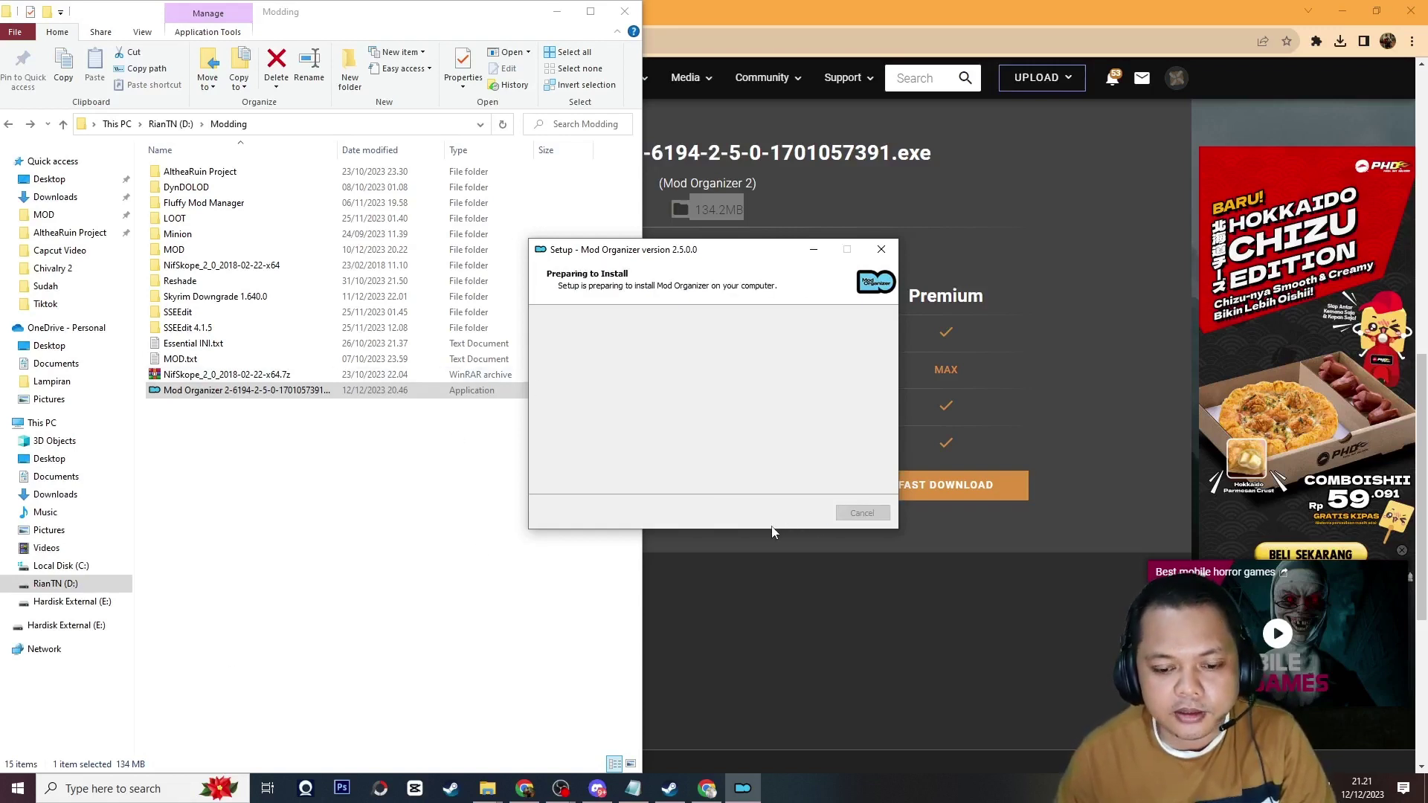
Bring up Discord during the installation, and finish the setup with Launch Mod Organizer enabled.
{"action": "left_click", "coordinate": [597, 789]}
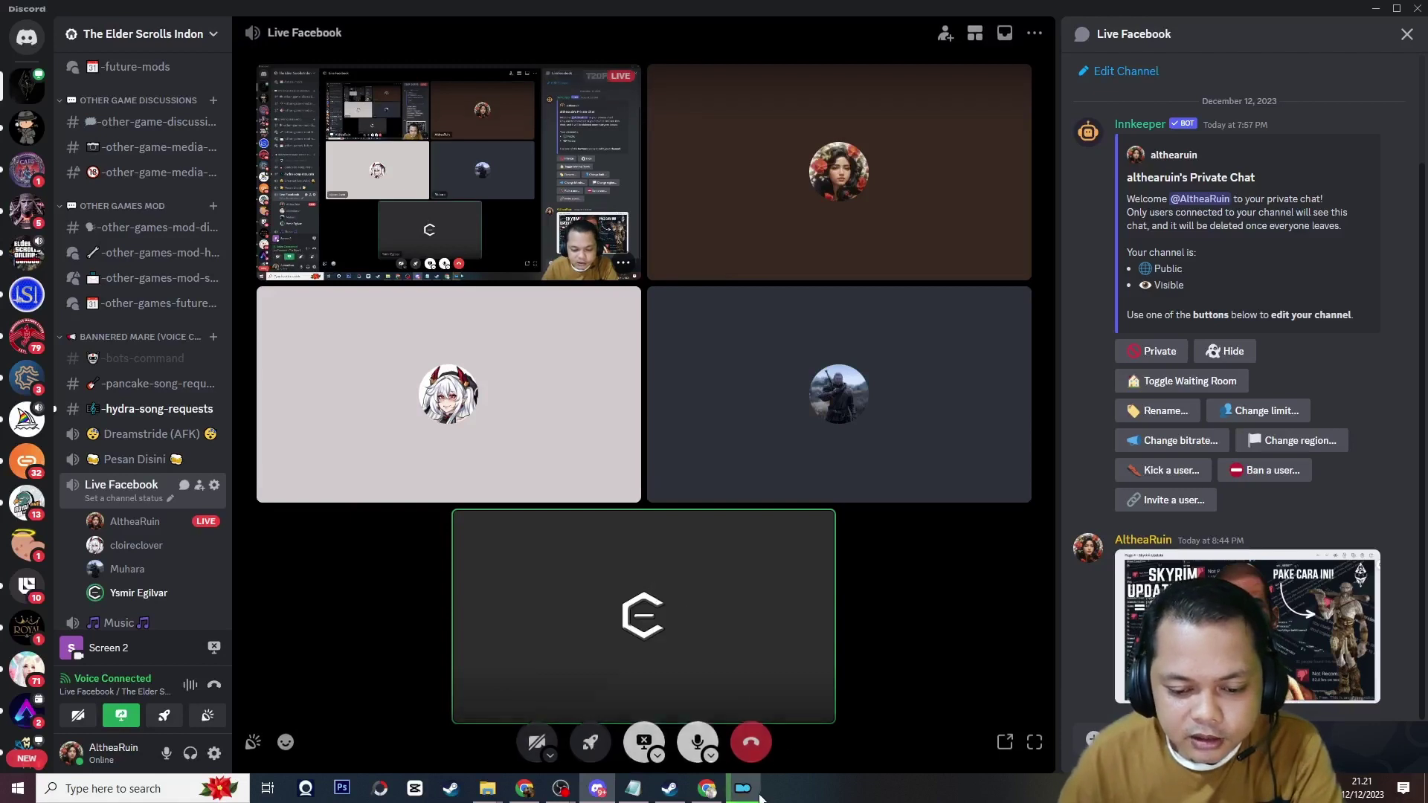
{"action": "left_click_drag", "start_coordinate": [685, 257], "coordinate": [1069, 128]}
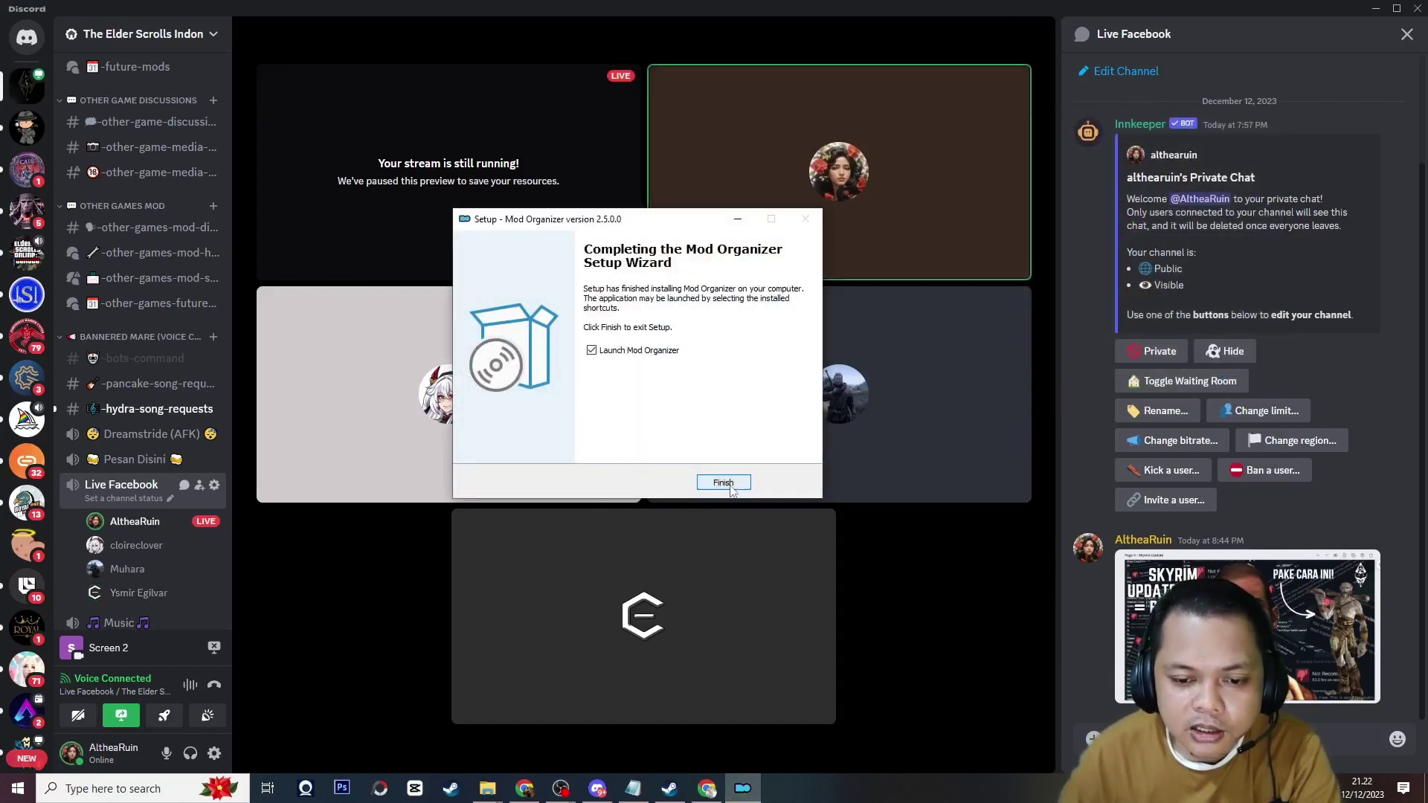
{"action": "left_click", "coordinate": [724, 483]}
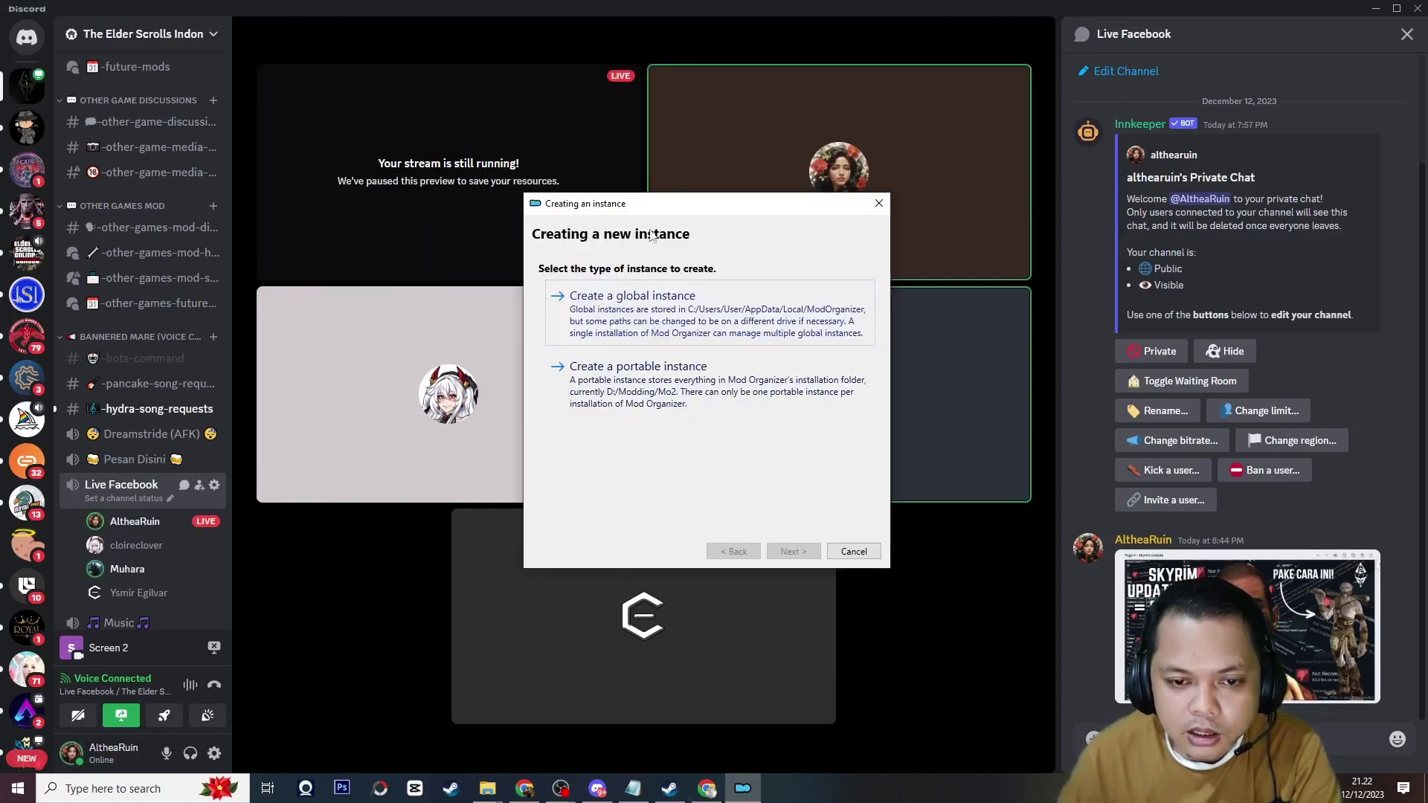
Start a new global instance and select Skyrim Special Edition as the game to manage.
{"action": "left_click_drag", "start_coordinate": [635, 215], "coordinate": [947, 216]}
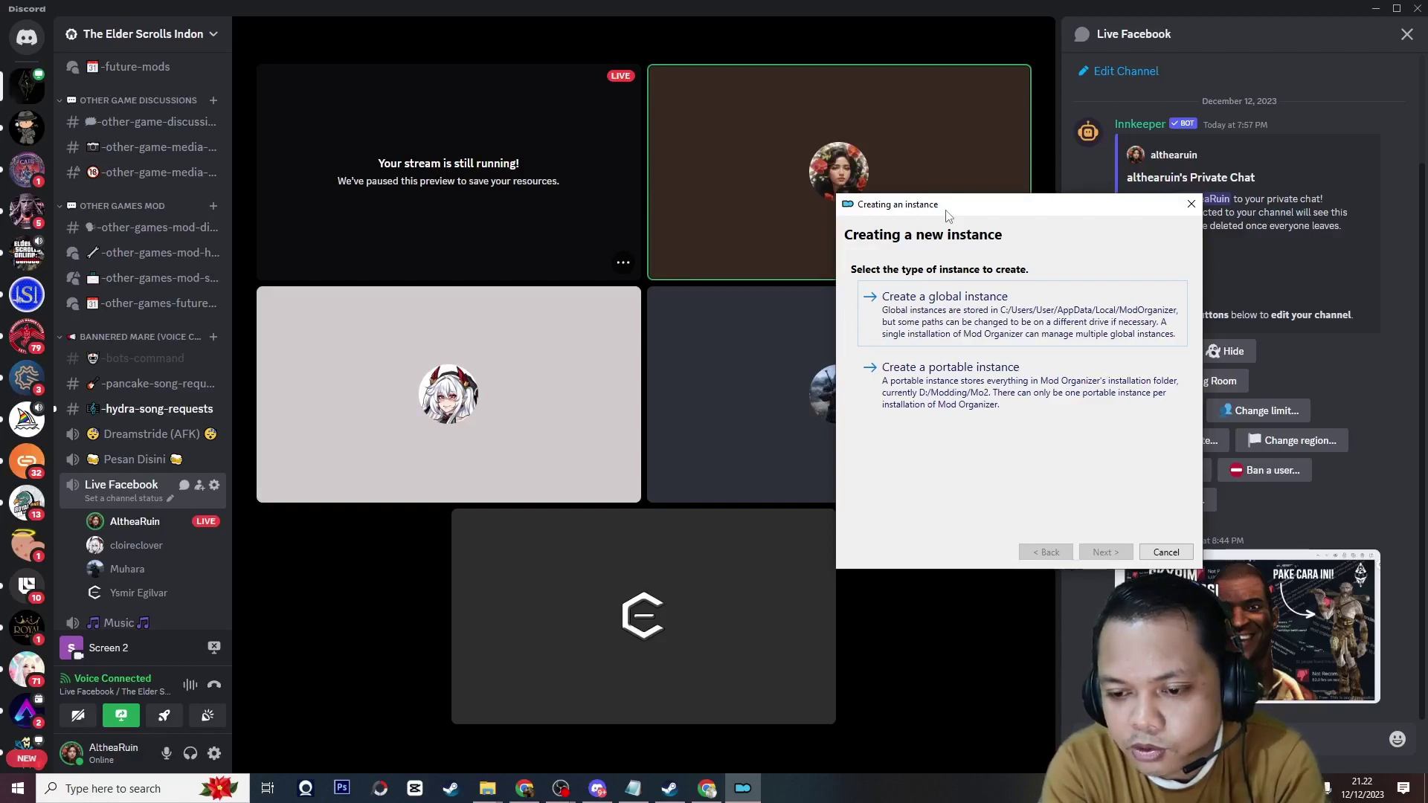
{"action": "left_click", "coordinate": [968, 321]}
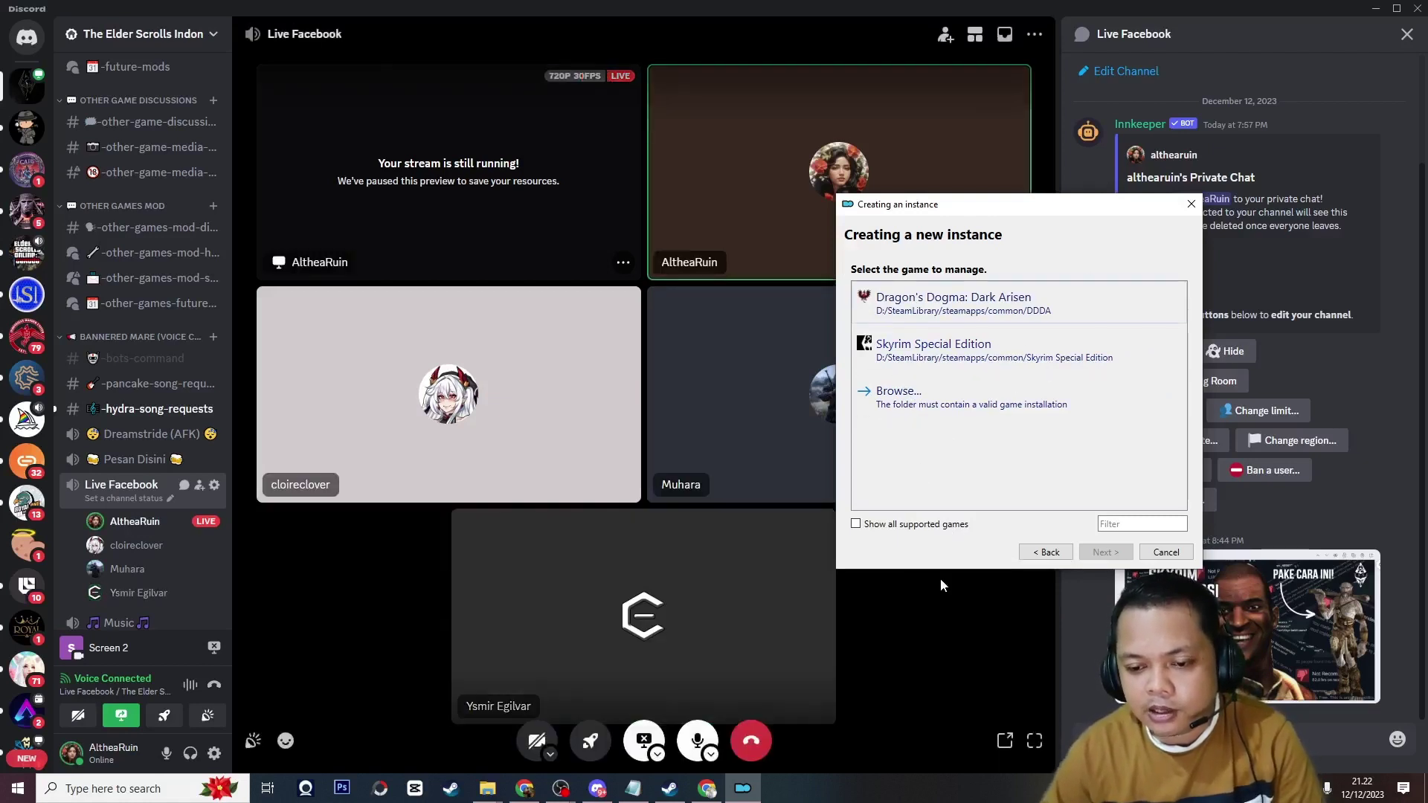
{"action": "left_click_drag", "start_coordinate": [940, 570], "coordinate": [938, 798]}
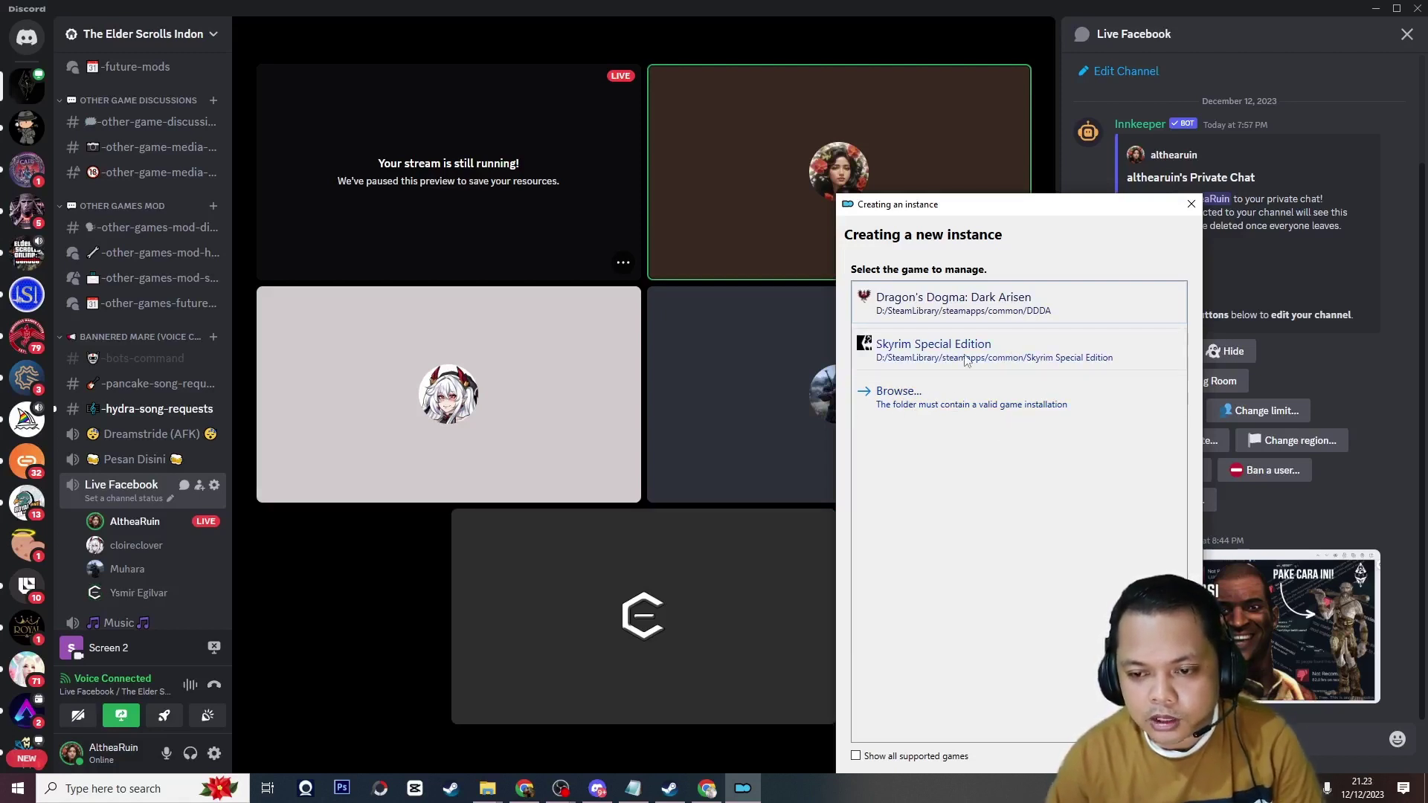
{"action": "left_click", "coordinate": [927, 360]}
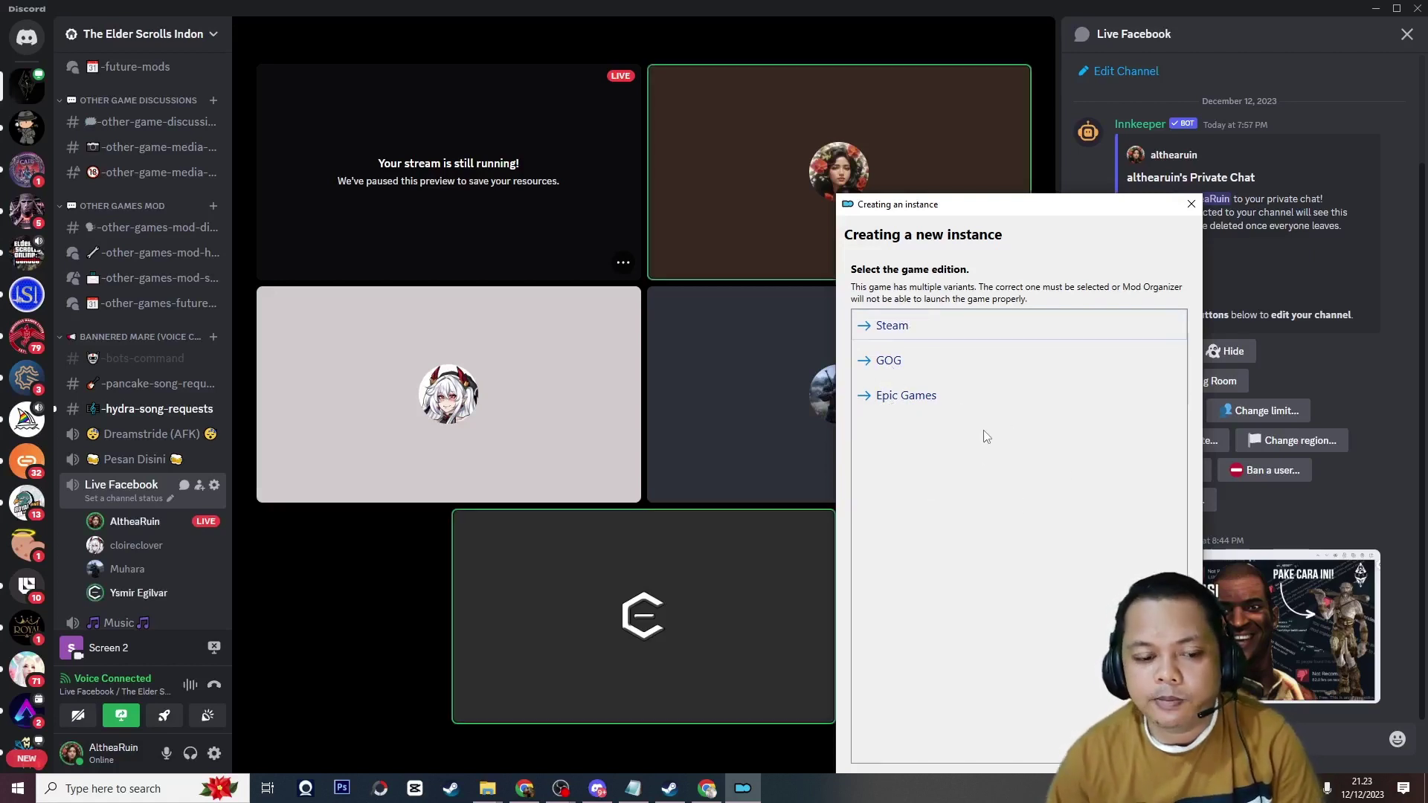
Choose the game edition, keep the instance name Skyrim Special Edition, and accept the default profile settings with automatic archive invalidation.
{"action": "left_click", "coordinate": [934, 361]}
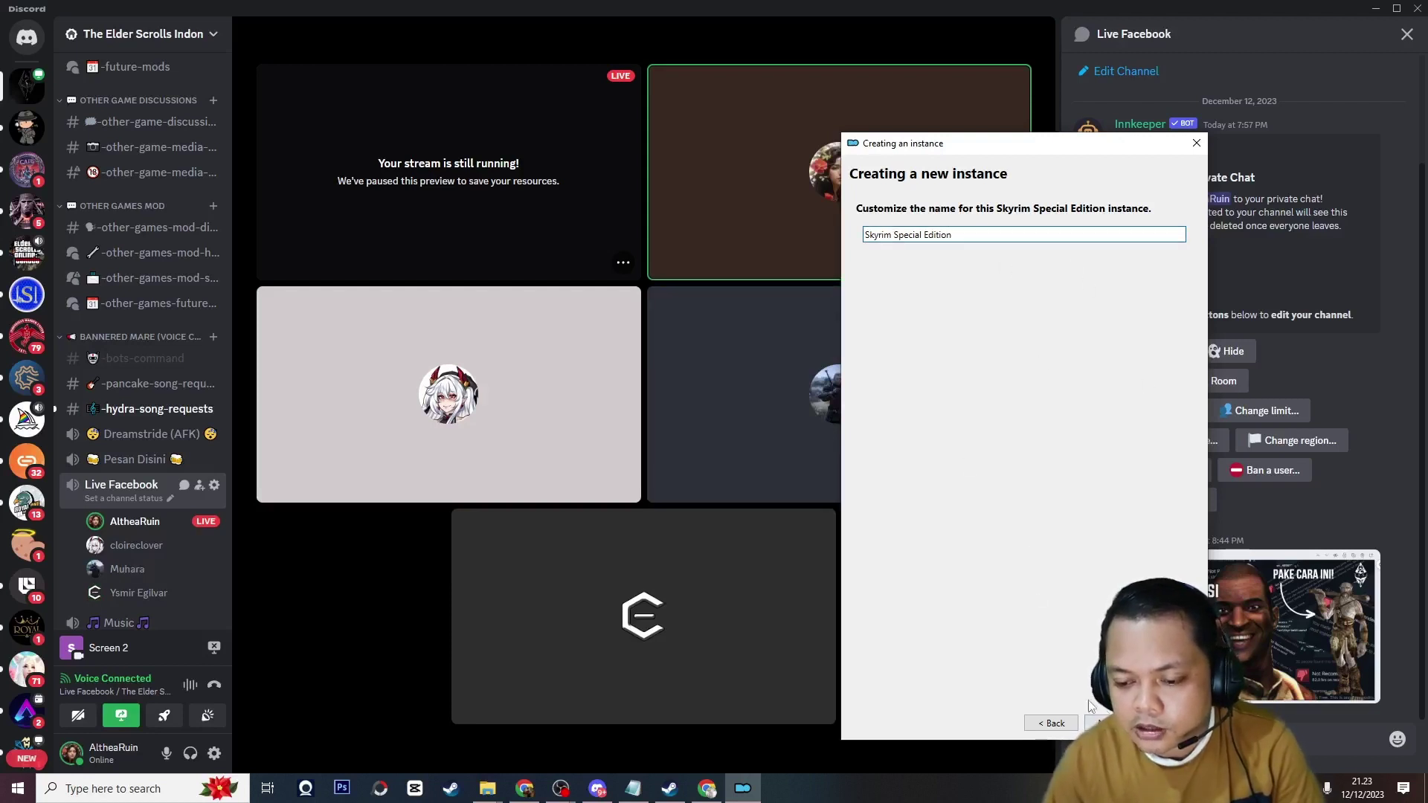
{"action": "key", "text": "Return"}
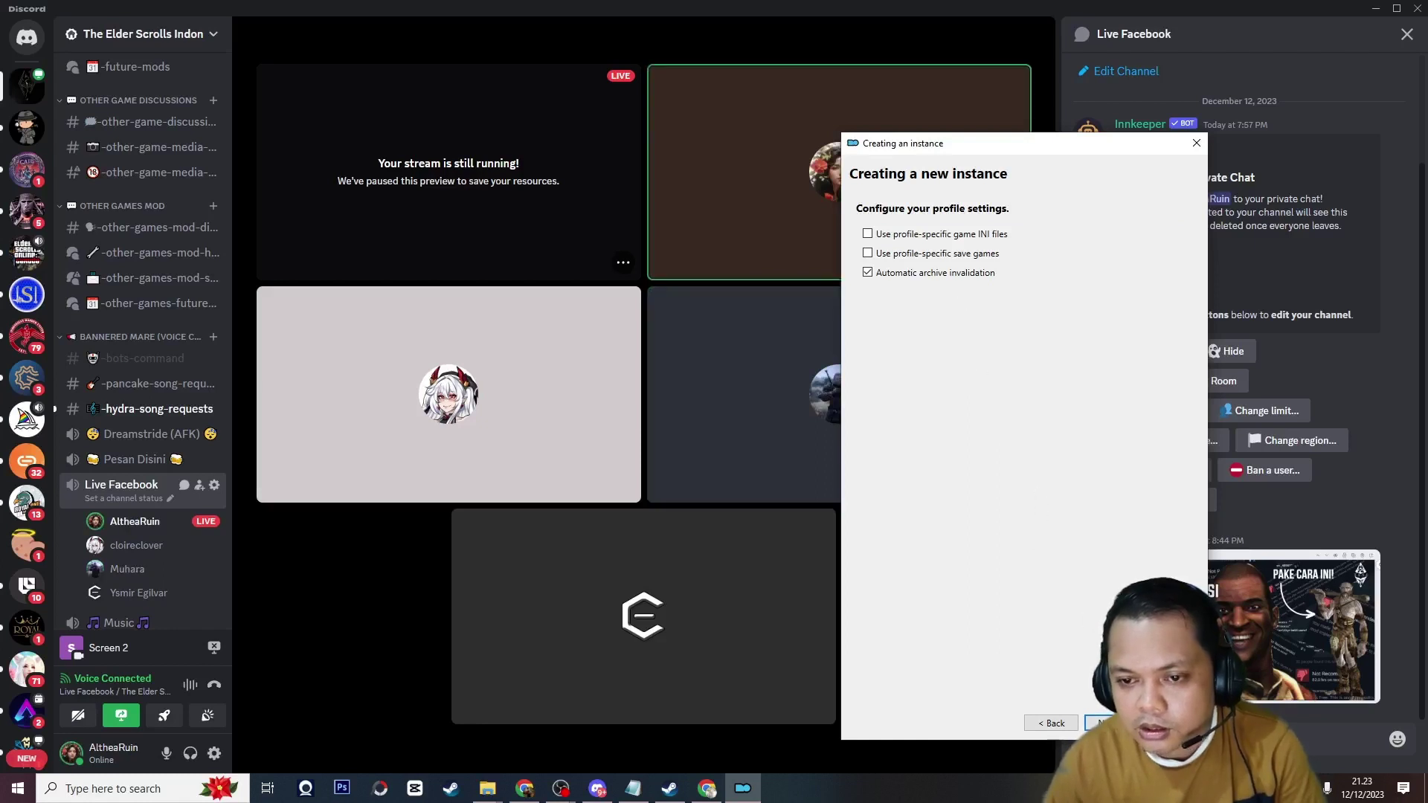
{"action": "left_click", "coordinate": [1099, 723]}
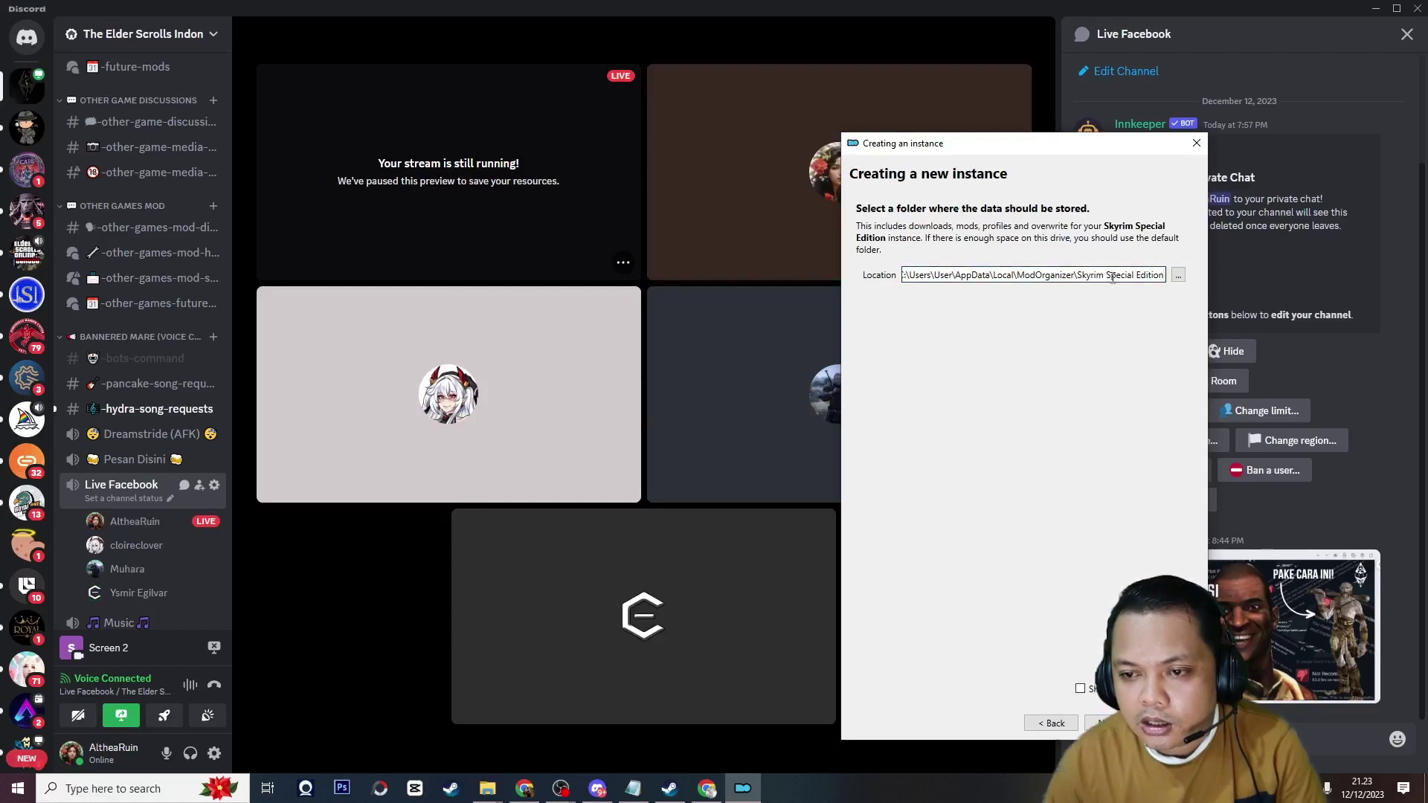
Widen the instance creation window to show the full data location path, and restore the Discord window to a smaller size.
{"action": "left_click_drag", "start_coordinate": [1207, 298], "coordinate": [1315, 298]}
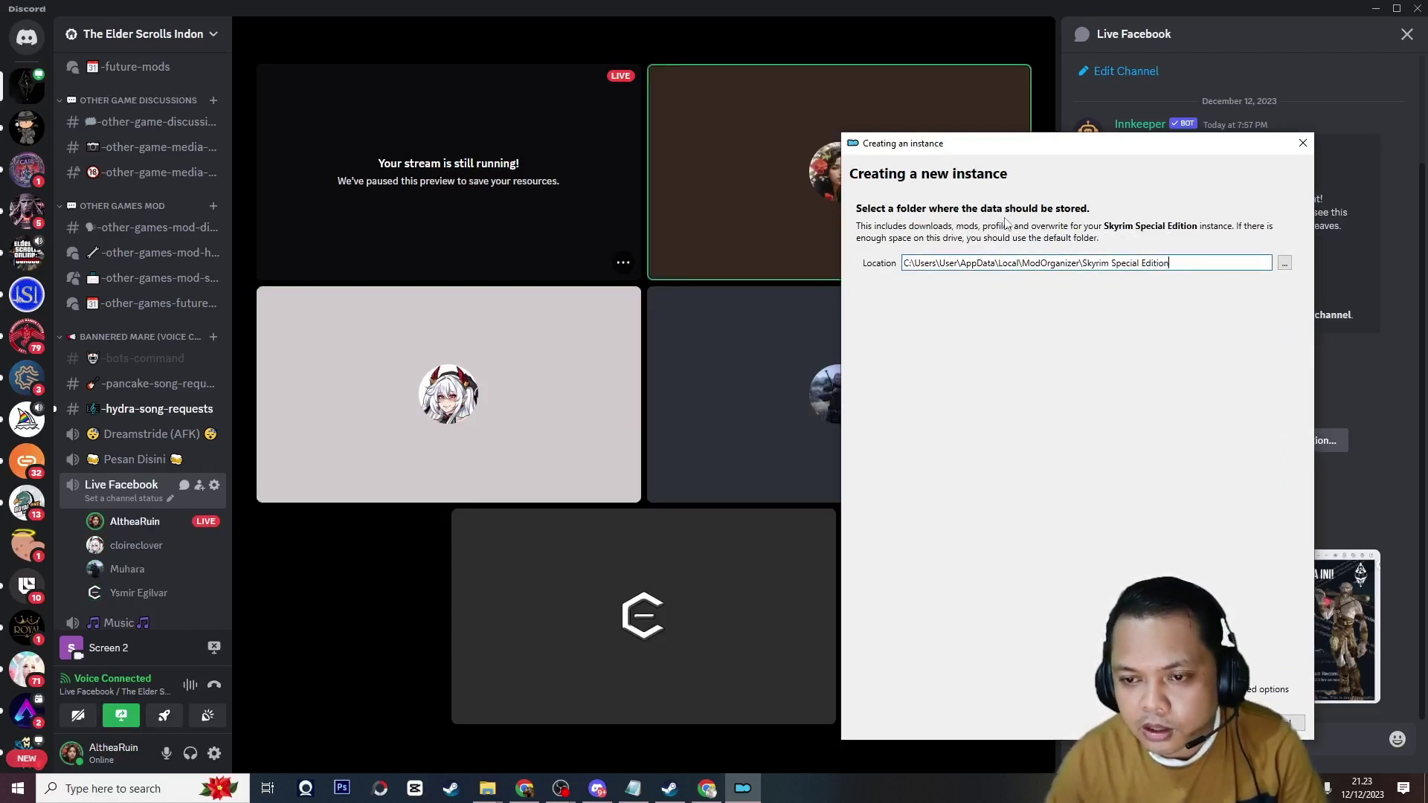
{"action": "left_click", "coordinate": [1398, 16]}
{"action": "left_click", "coordinate": [1396, 12]}
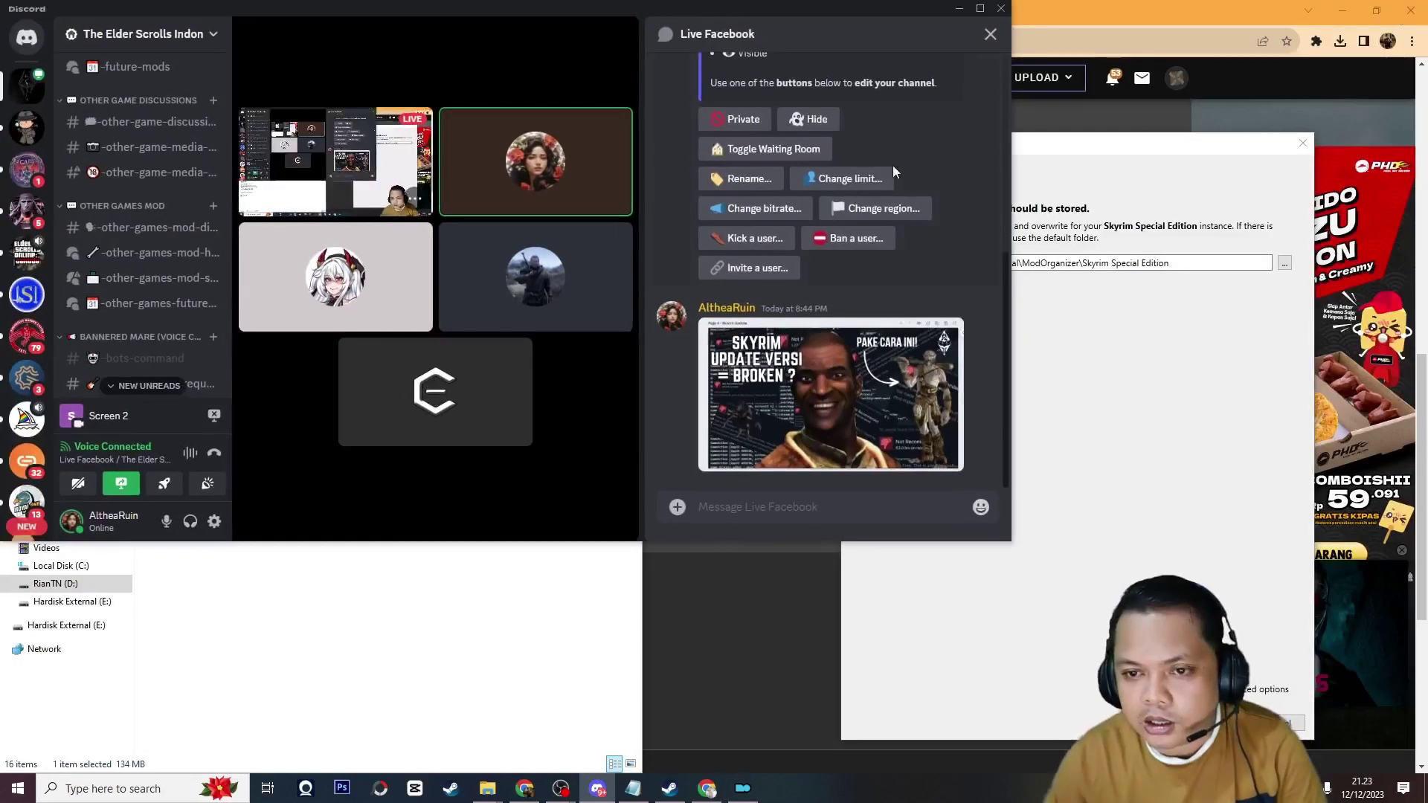
Set the new instance's data location to D:\Modding\Mo2, and continue to the Nexus account linking page.
{"action": "double_click", "coordinate": [740, 542]}
{"action": "left_click", "coordinate": [1221, 459]}
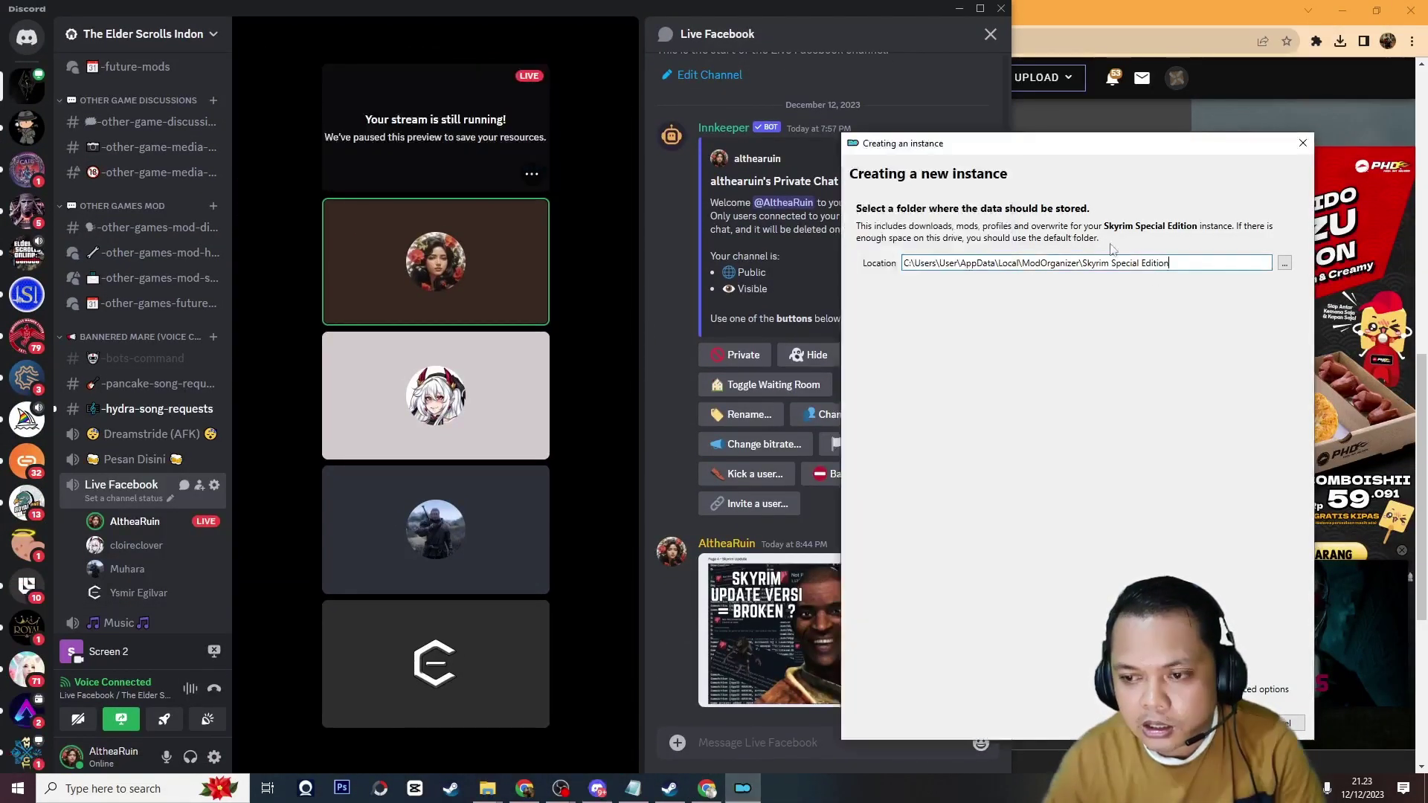
{"action": "left_click_drag", "start_coordinate": [1011, 153], "coordinate": [1112, 22]}
{"action": "left_click_drag", "start_coordinate": [1076, 611], "coordinate": [1076, 770]}
{"action": "left_click", "coordinate": [1385, 132]}
{"action": "left_click", "coordinate": [1100, 600]}
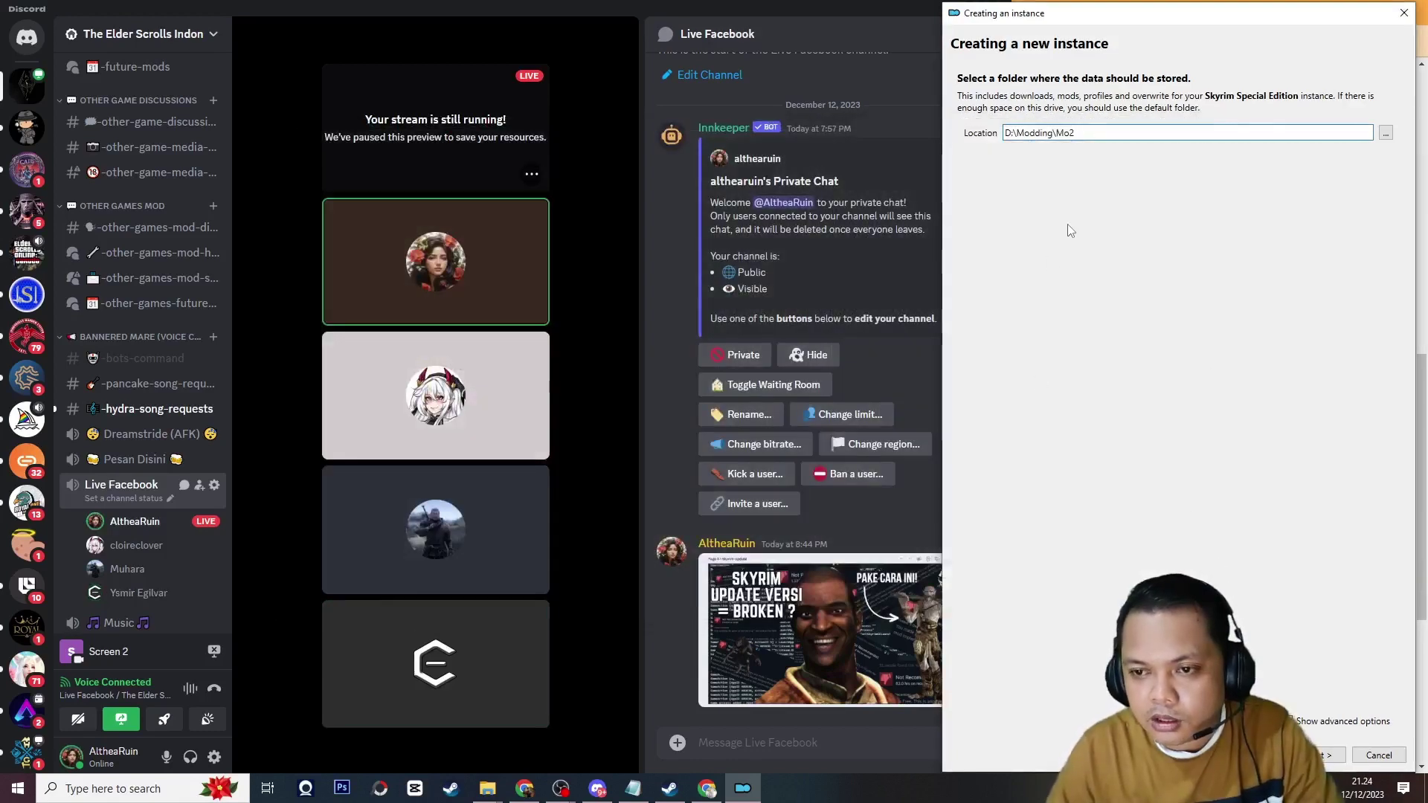
{"action": "left_click", "coordinate": [1325, 755]}
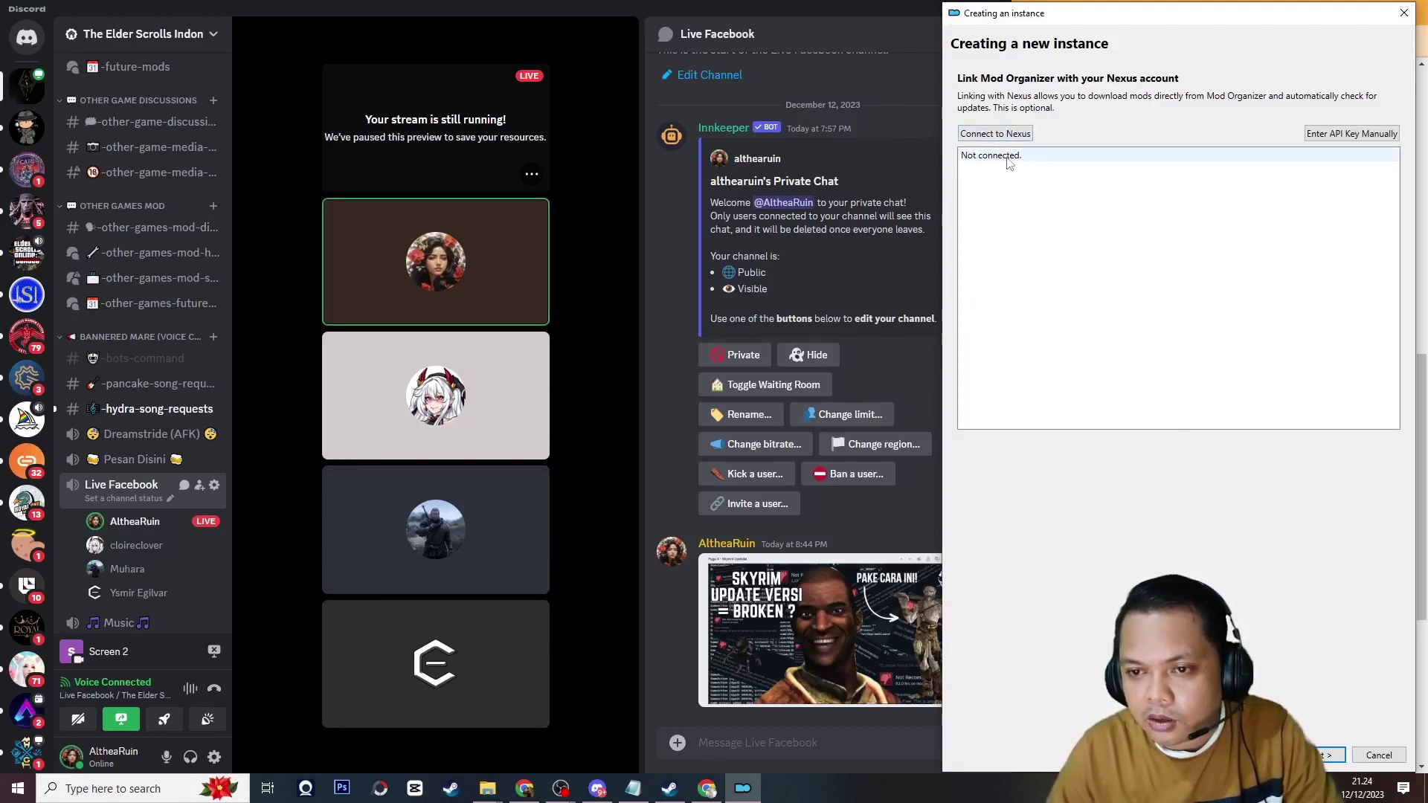
Skip linking a Nexus account, and move the instance creation window aside at the confirmation page.
{"action": "left_click_drag", "start_coordinate": [1100, 13], "coordinate": [778, 13]}
{"action": "left_click", "coordinate": [996, 754]}
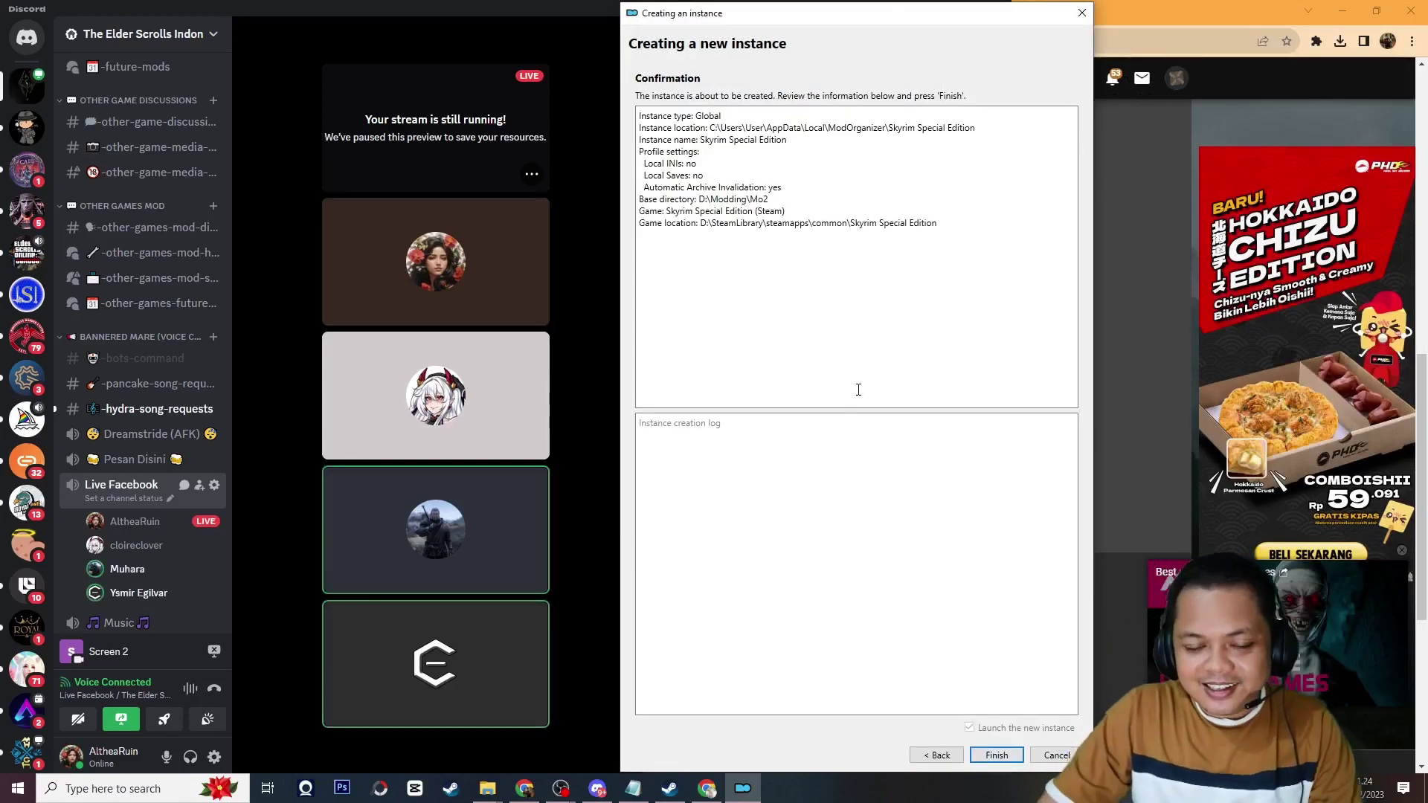
{"action": "left_click_drag", "start_coordinate": [755, 17], "coordinate": [1083, 15]}
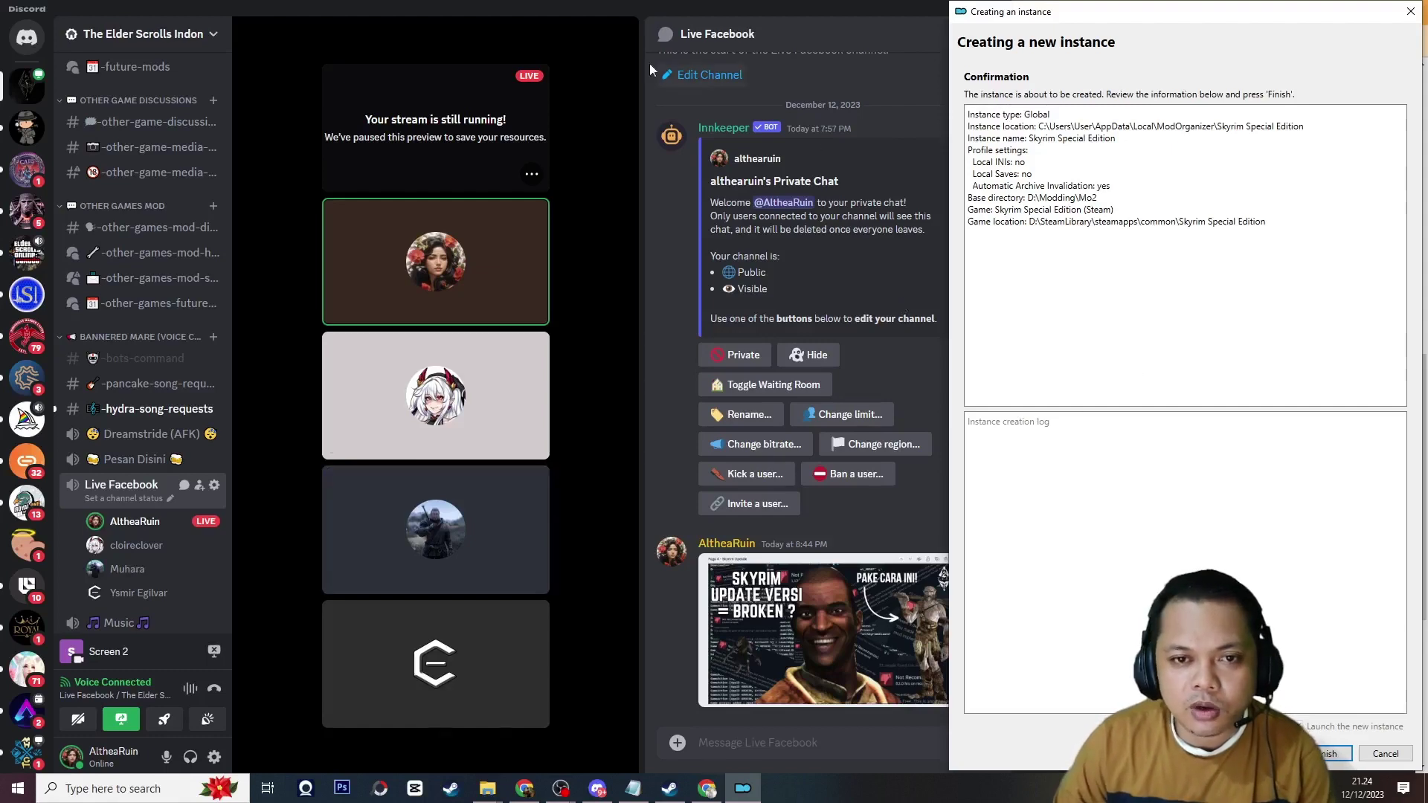
Close the channel chat in Discord, and return to the instance confirmation to finish creating the instance.
{"action": "left_click", "coordinate": [662, 7]}
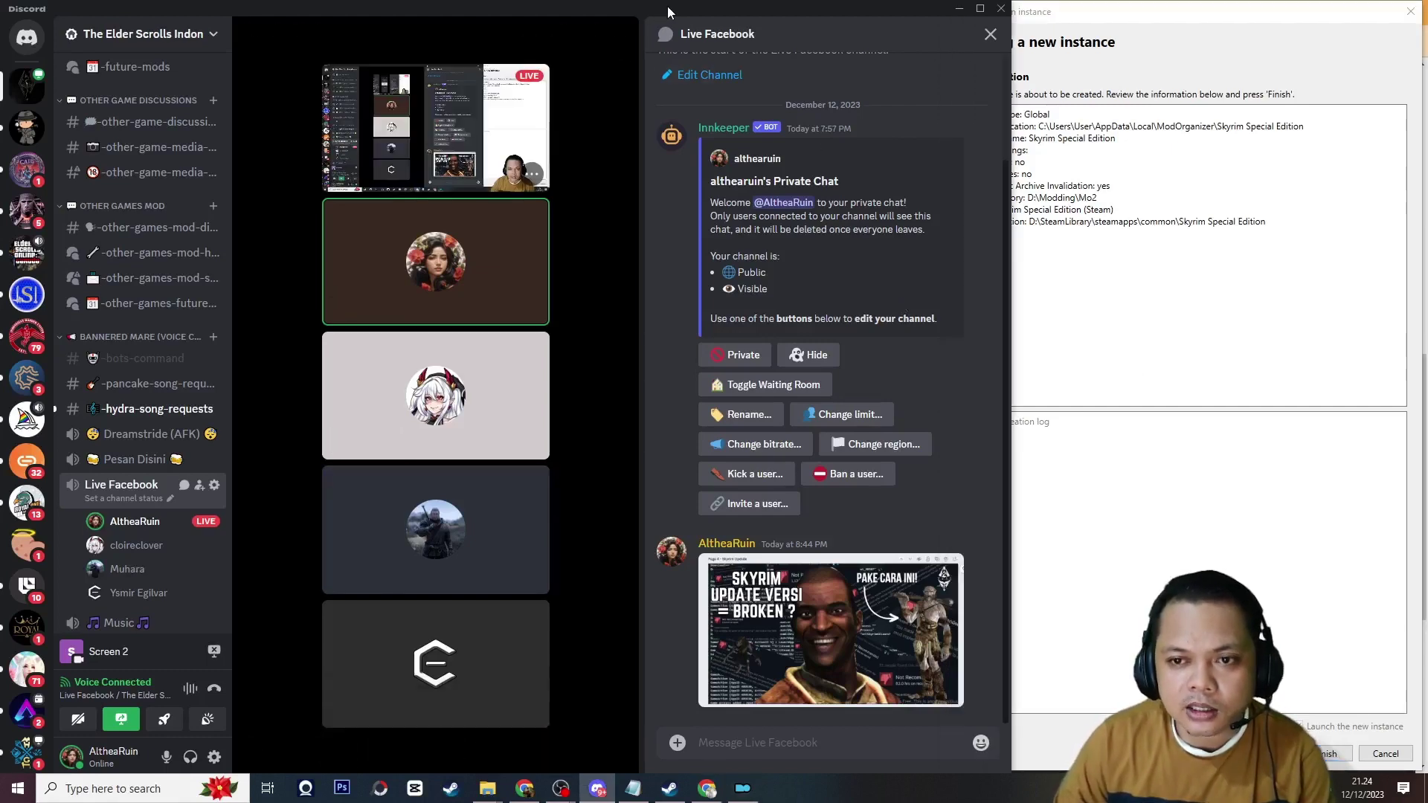
{"action": "left_click", "coordinate": [989, 35]}
{"action": "left_click", "coordinate": [1239, 31]}
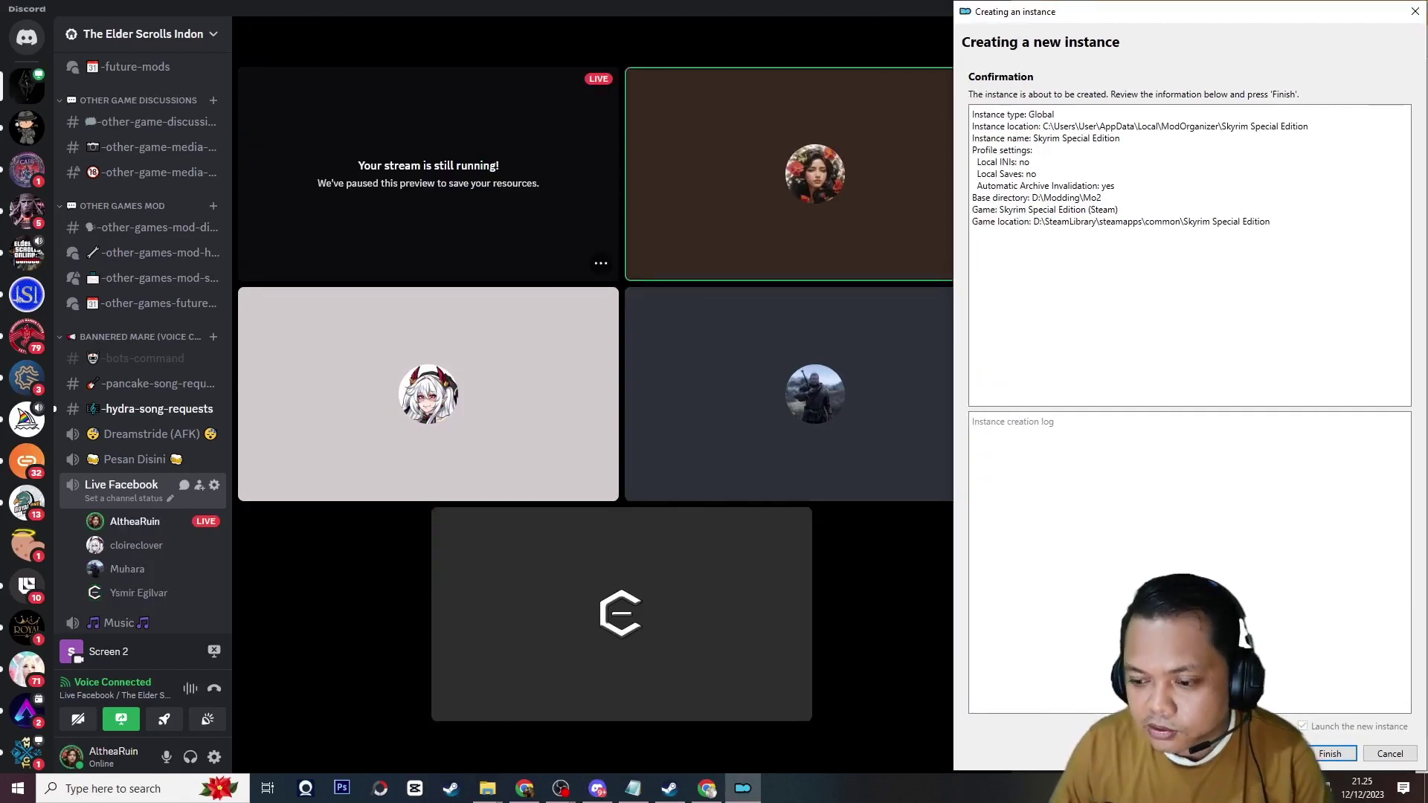
{"action": "left_click", "coordinate": [1328, 755]}
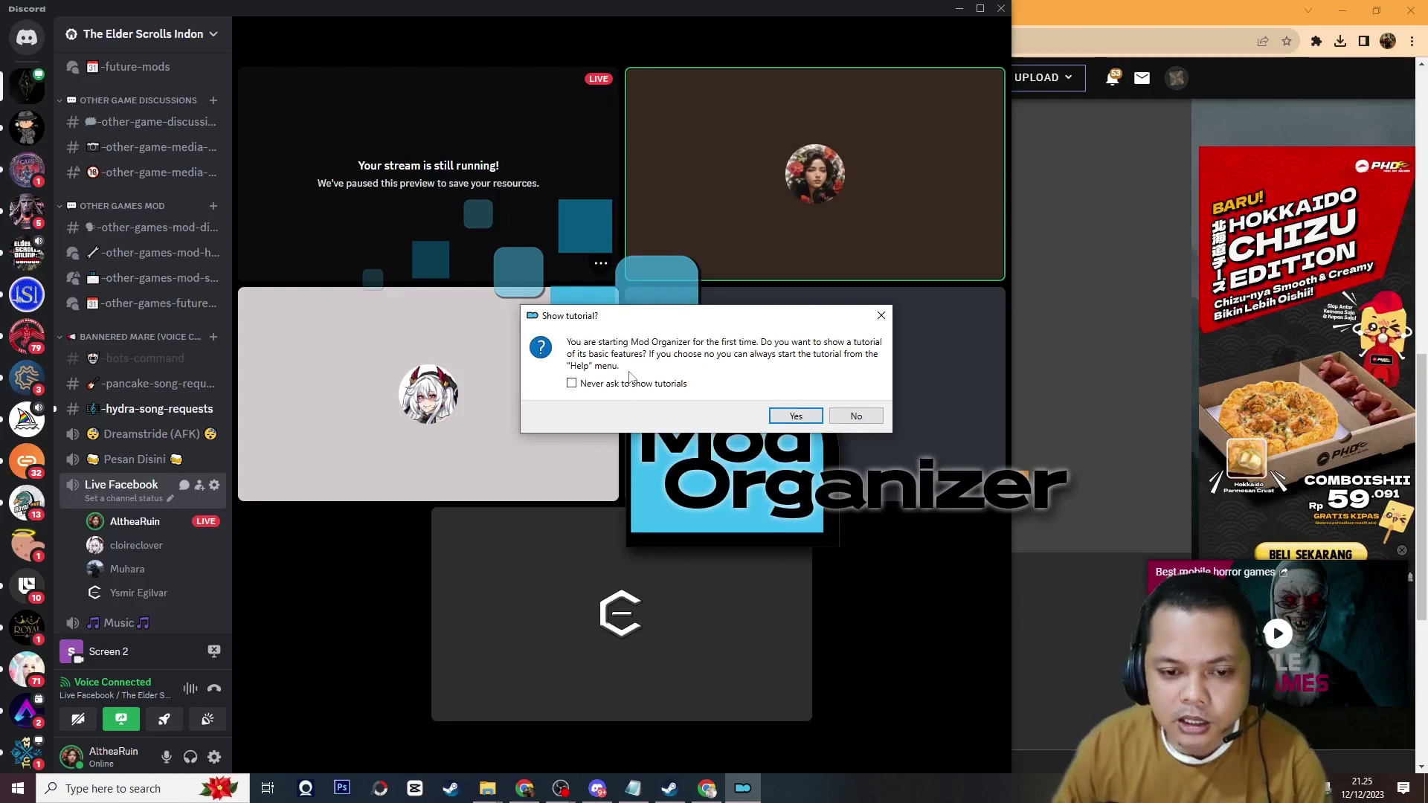
Accept the first-start tutorial, use the old category defaults, and associate Mod Organizer with nxm links.
{"action": "left_click", "coordinate": [790, 421]}
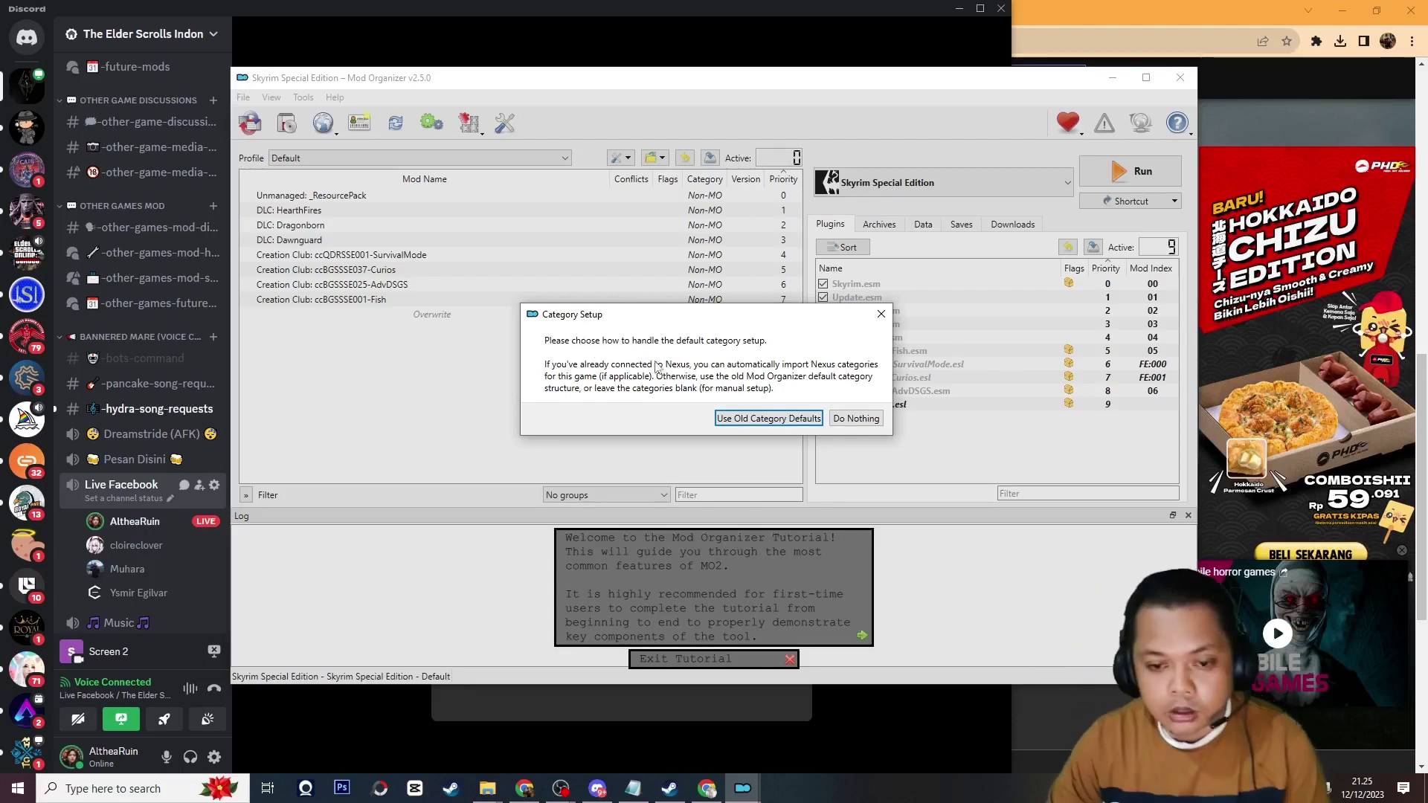
{"action": "left_click", "coordinate": [763, 420]}
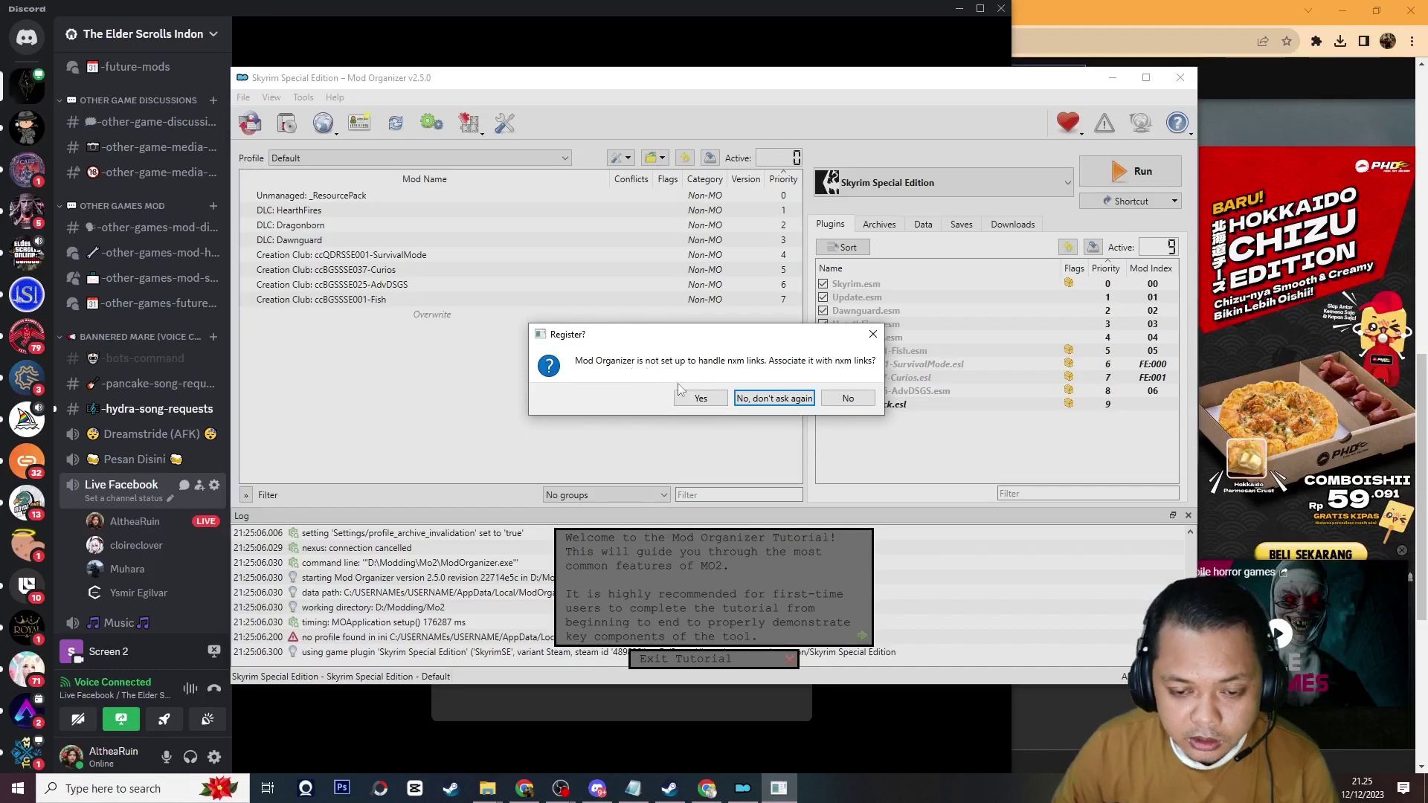
{"action": "left_click", "coordinate": [700, 399]}
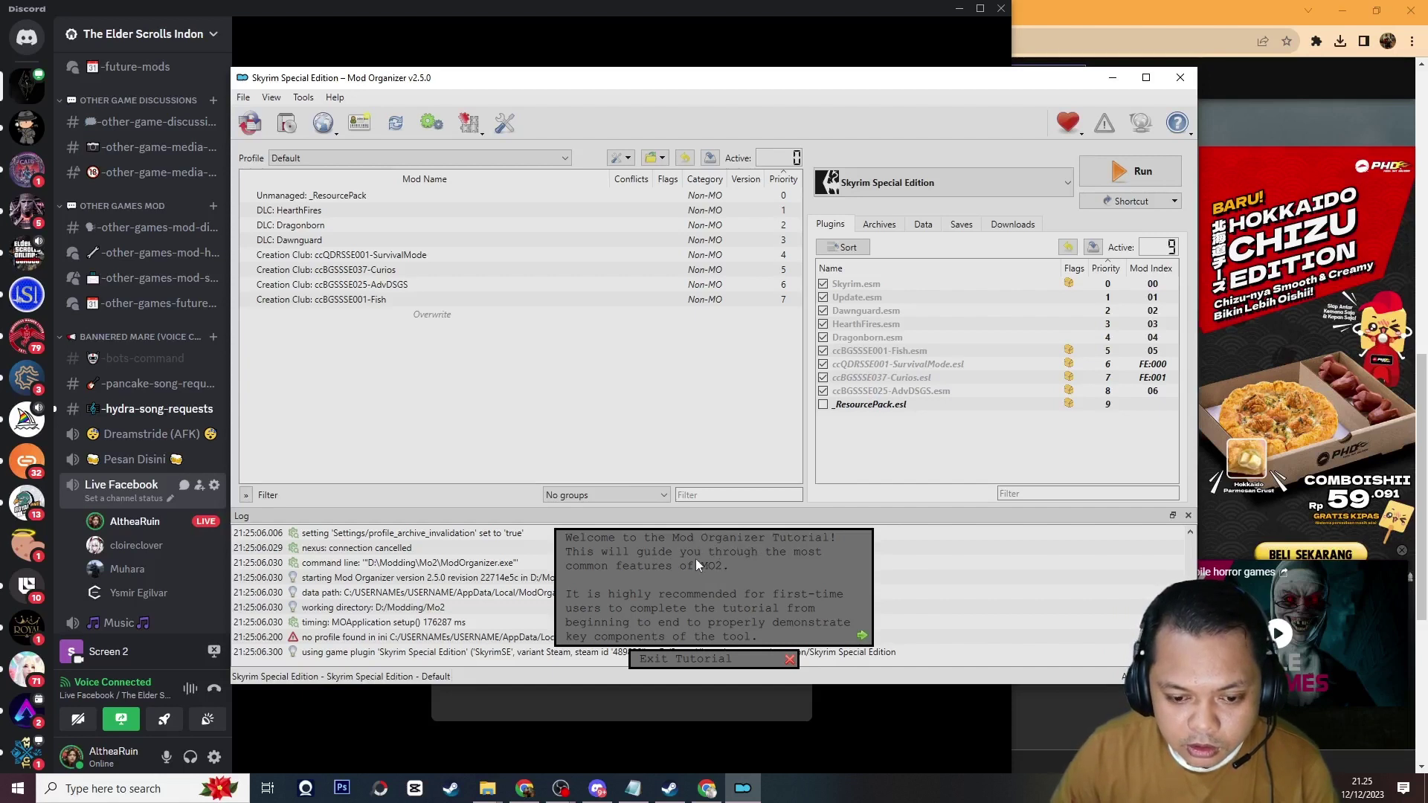
Advance through the tutorial's introduction to the help features, opening the help options when it asks for them.
{"action": "left_click", "coordinate": [862, 636]}
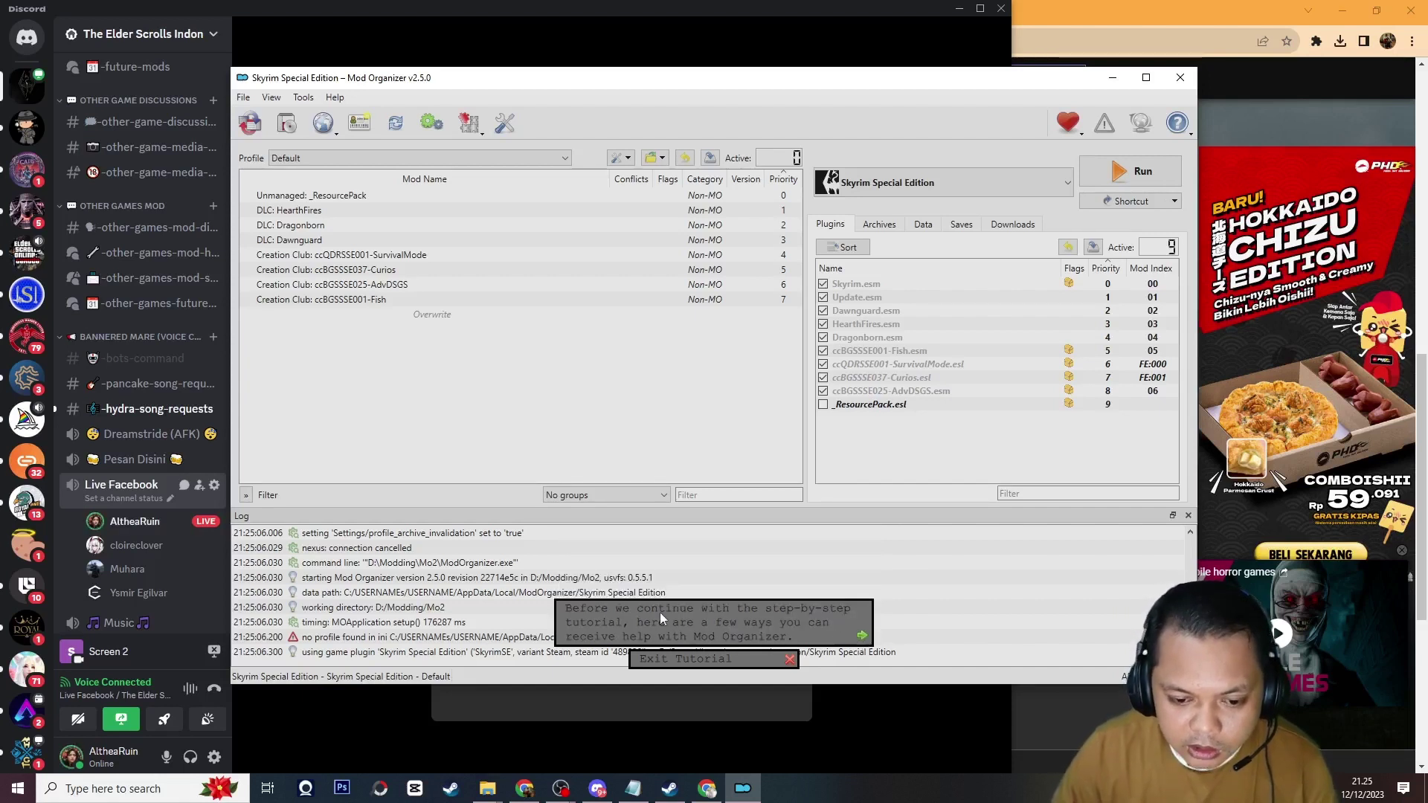
{"action": "left_click", "coordinate": [861, 636]}
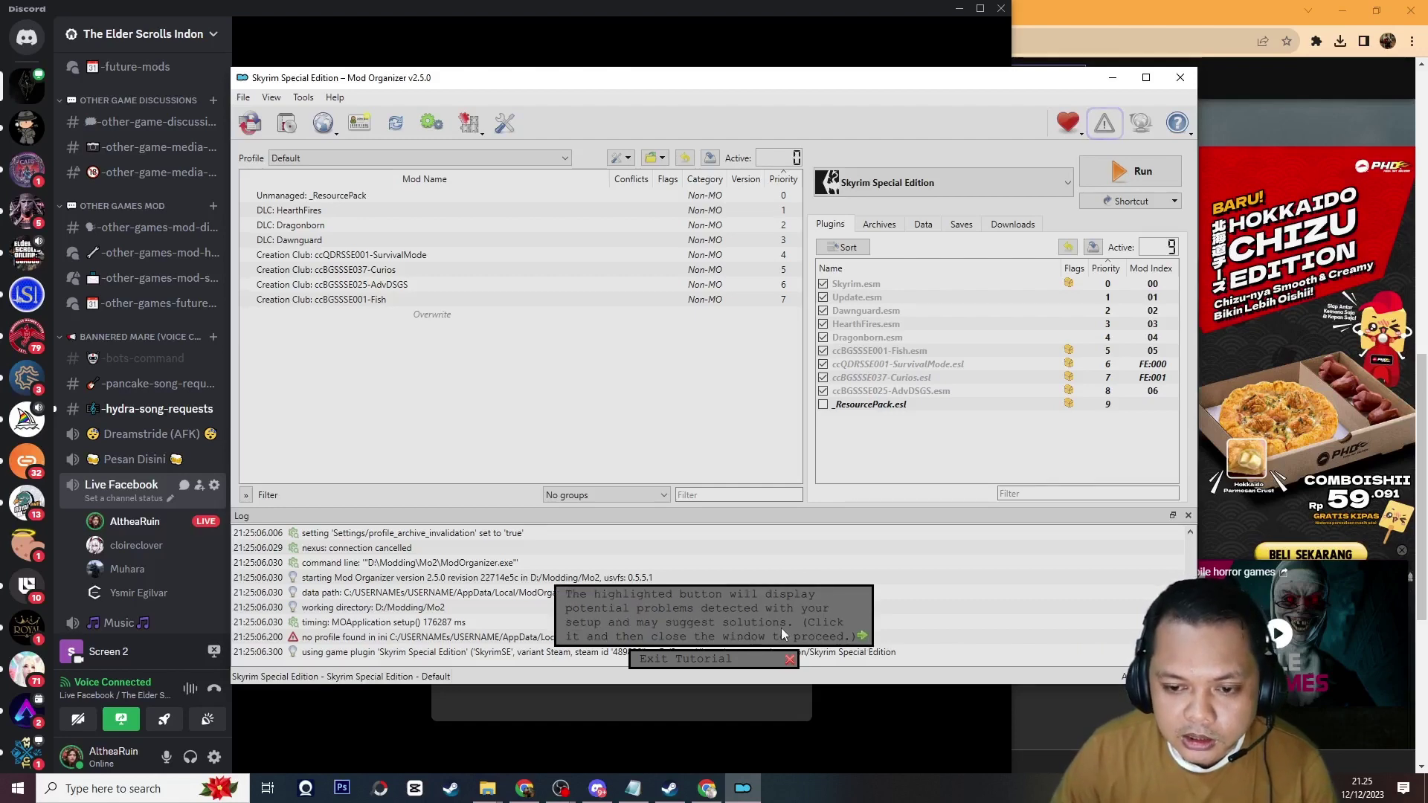
{"action": "left_click", "coordinate": [862, 637]}
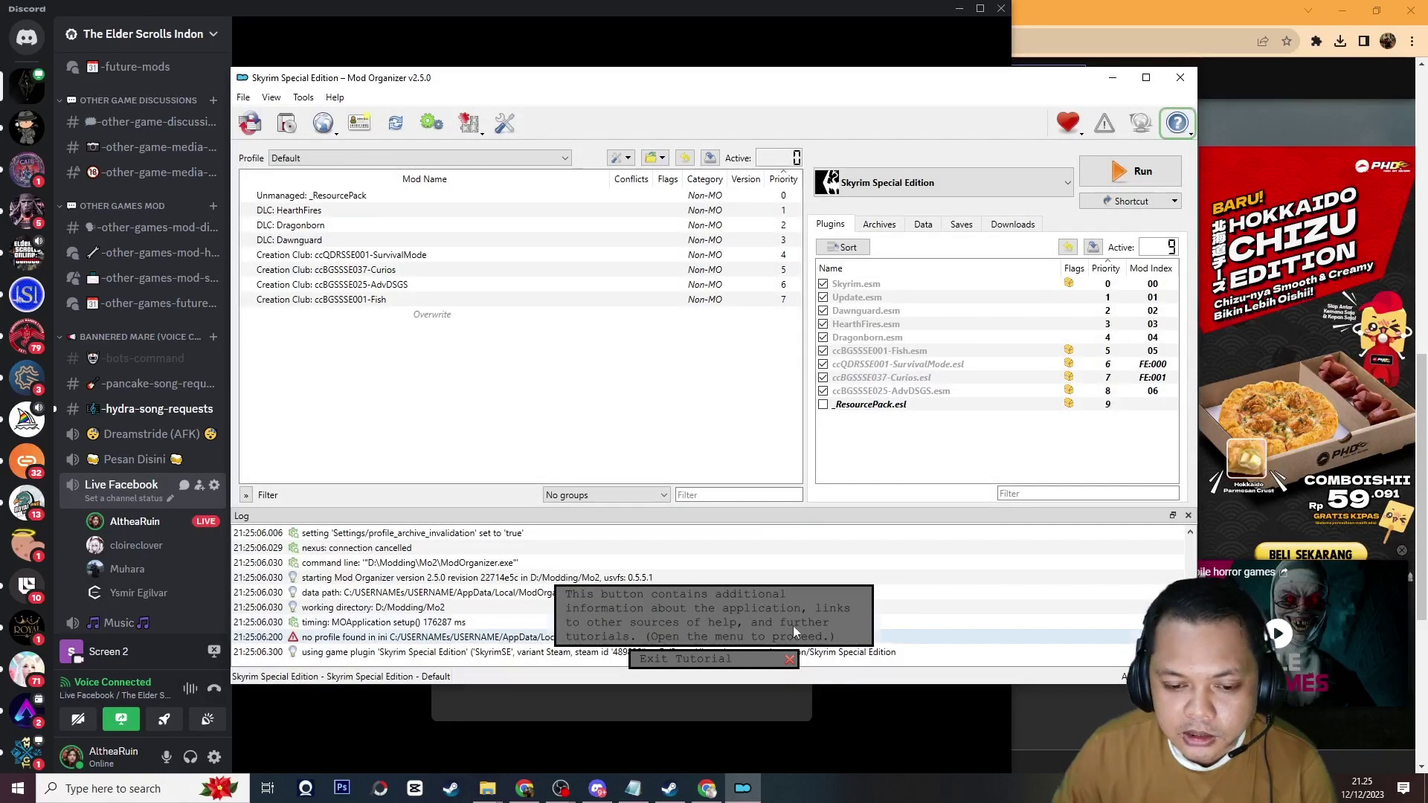
{"action": "left_click", "coordinate": [721, 625]}
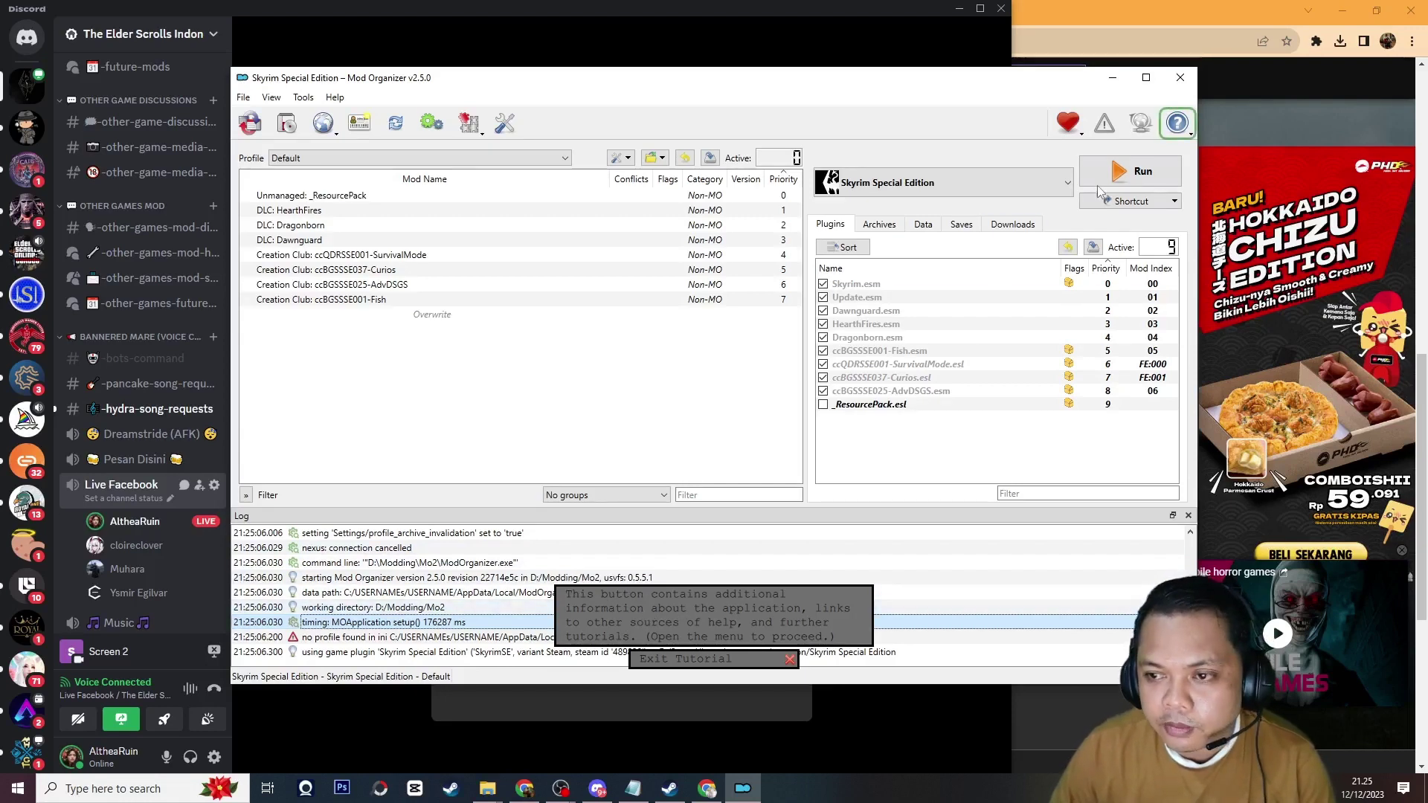
{"action": "left_click", "coordinate": [1177, 124]}
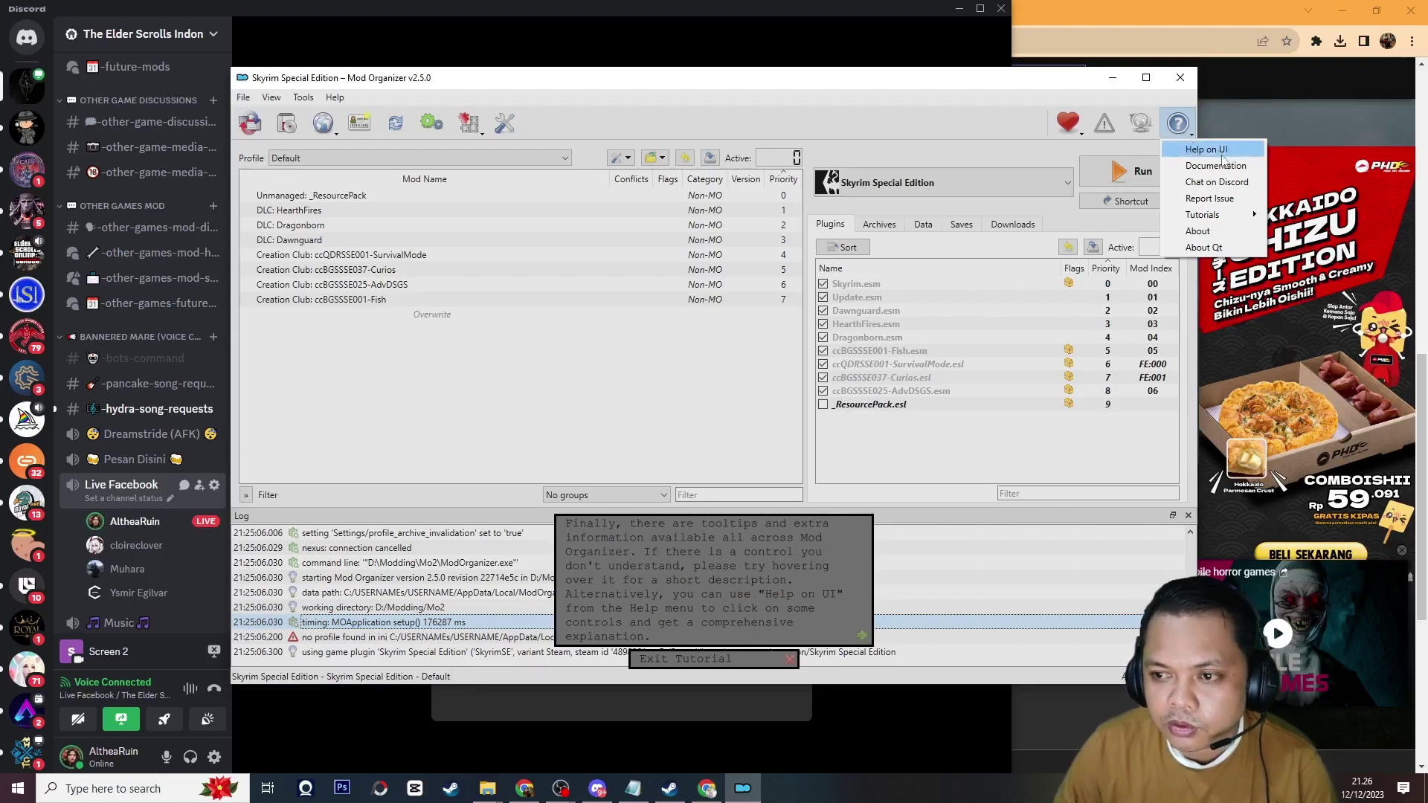
{"action": "left_click", "coordinate": [860, 636]}
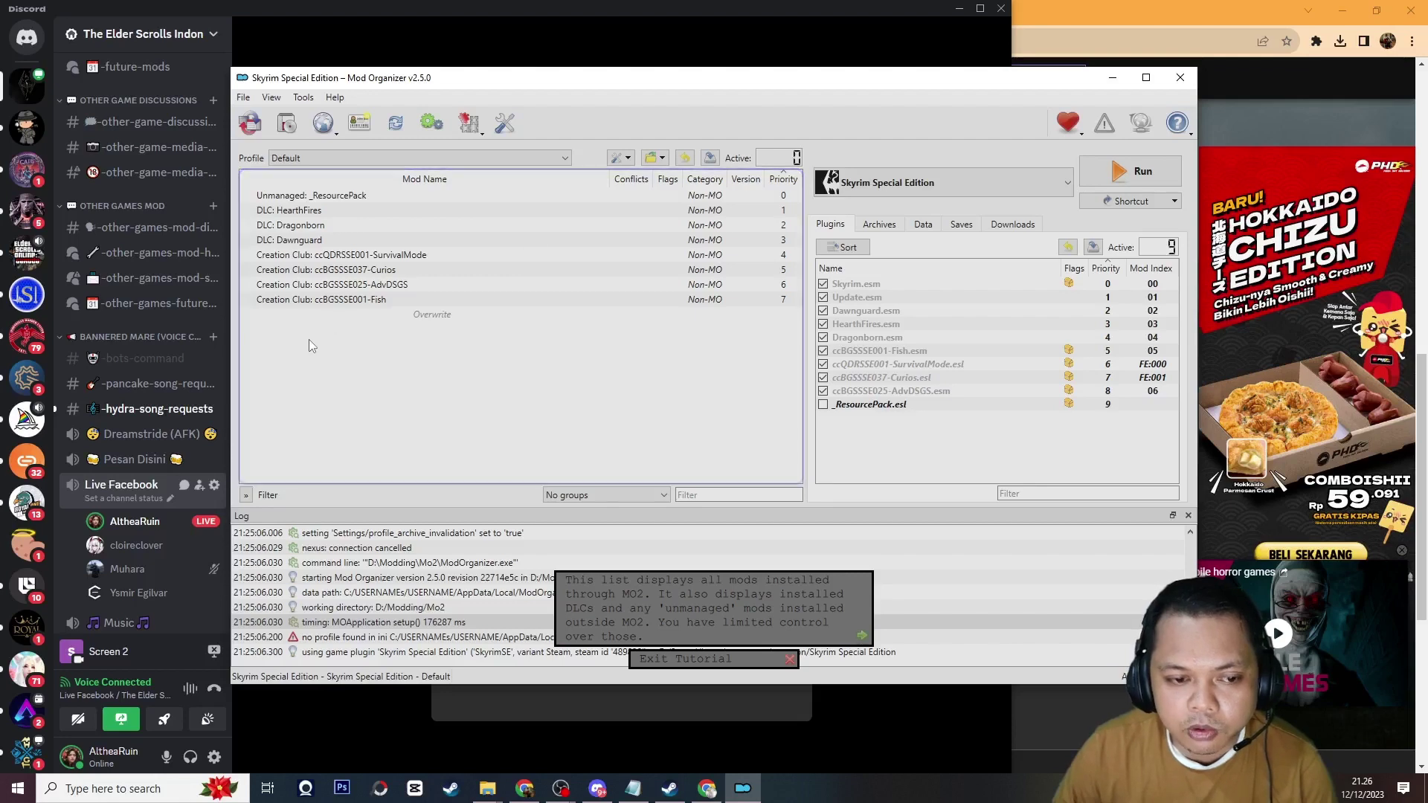
Maximize the Mod Organizer window, follow the tutorial to the settings, and accept the general settings unchanged.
{"action": "left_click", "coordinate": [1146, 77]}
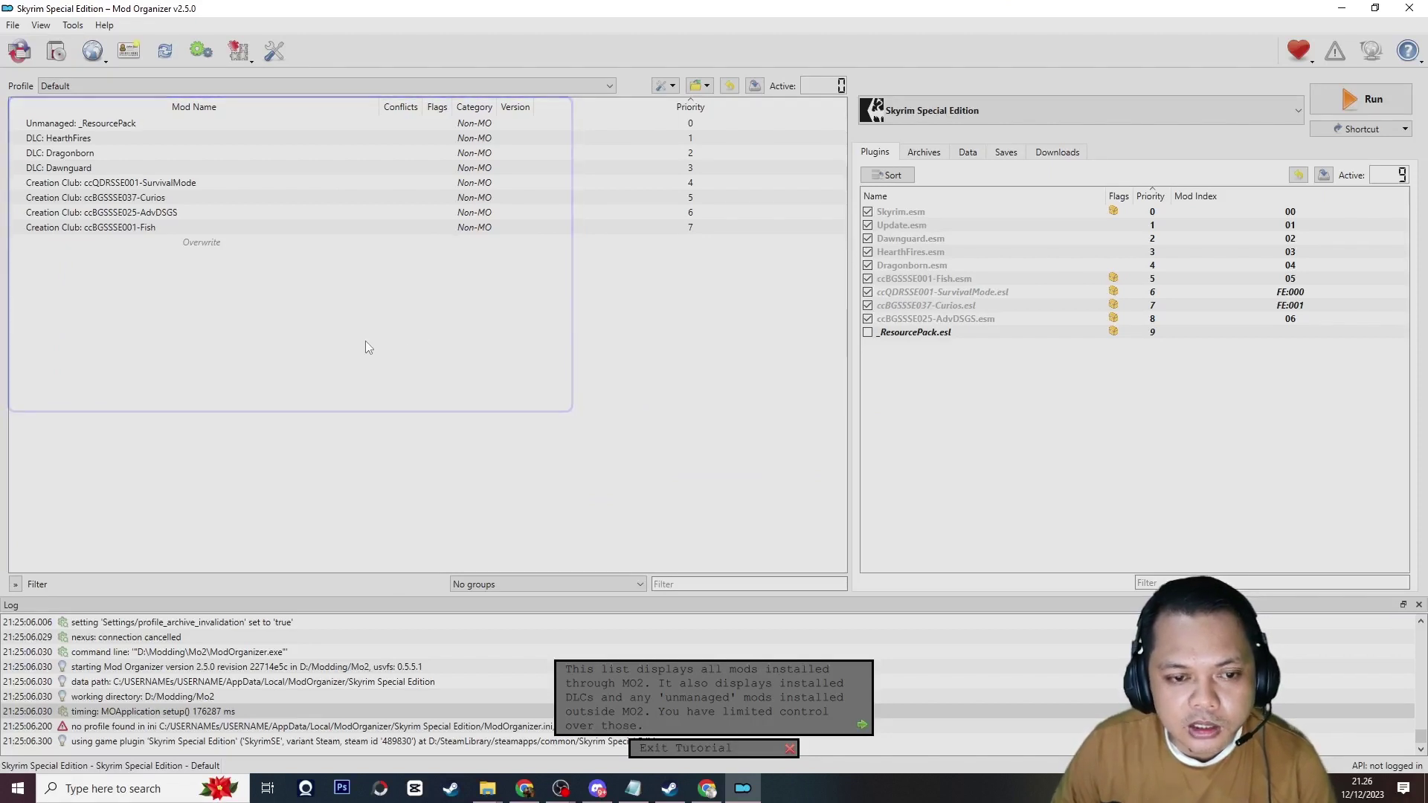
{"action": "left_click", "coordinate": [861, 723]}
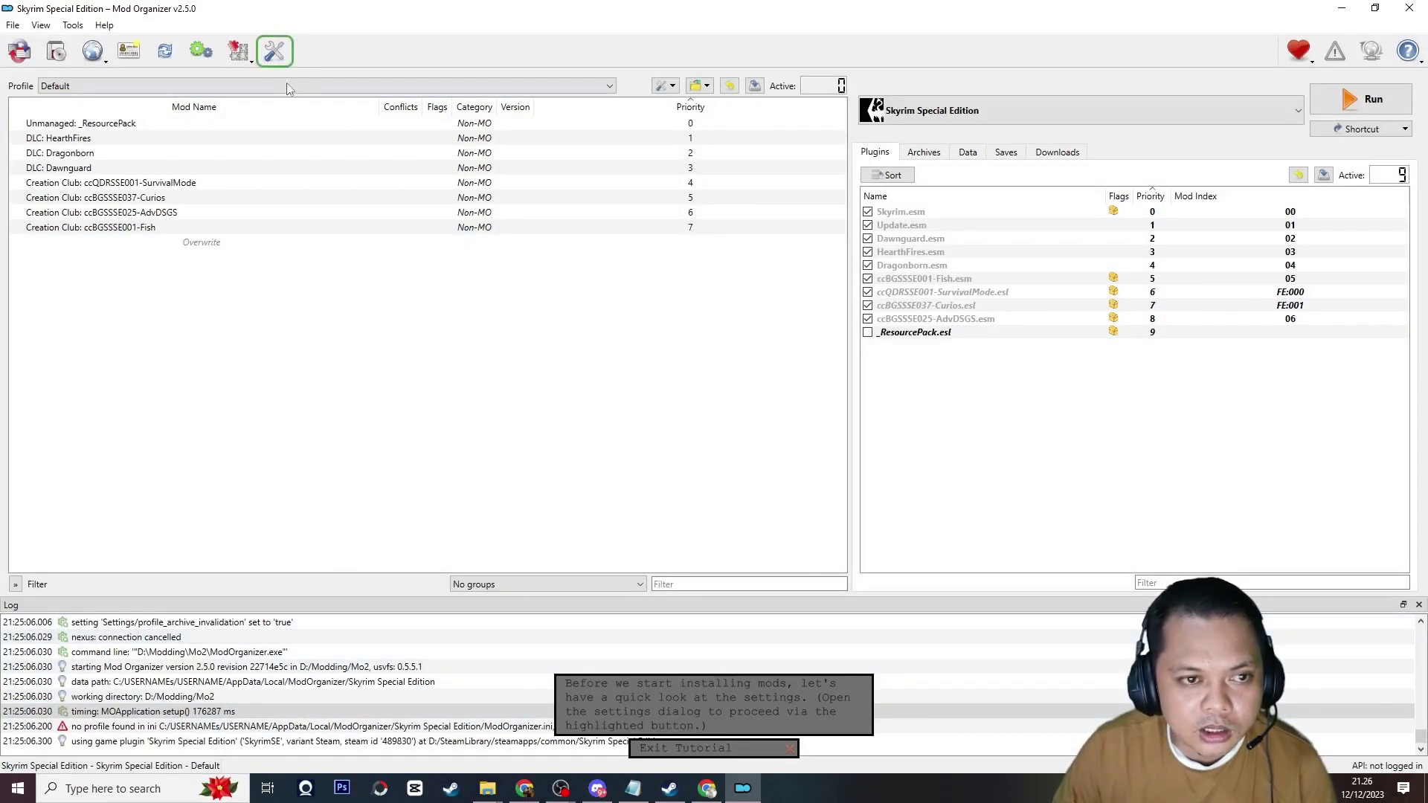
{"action": "left_click", "coordinate": [274, 51]}
{"action": "scroll", "coordinate": [599, 395], "scroll_direction": "down", "scroll_amount": 2}
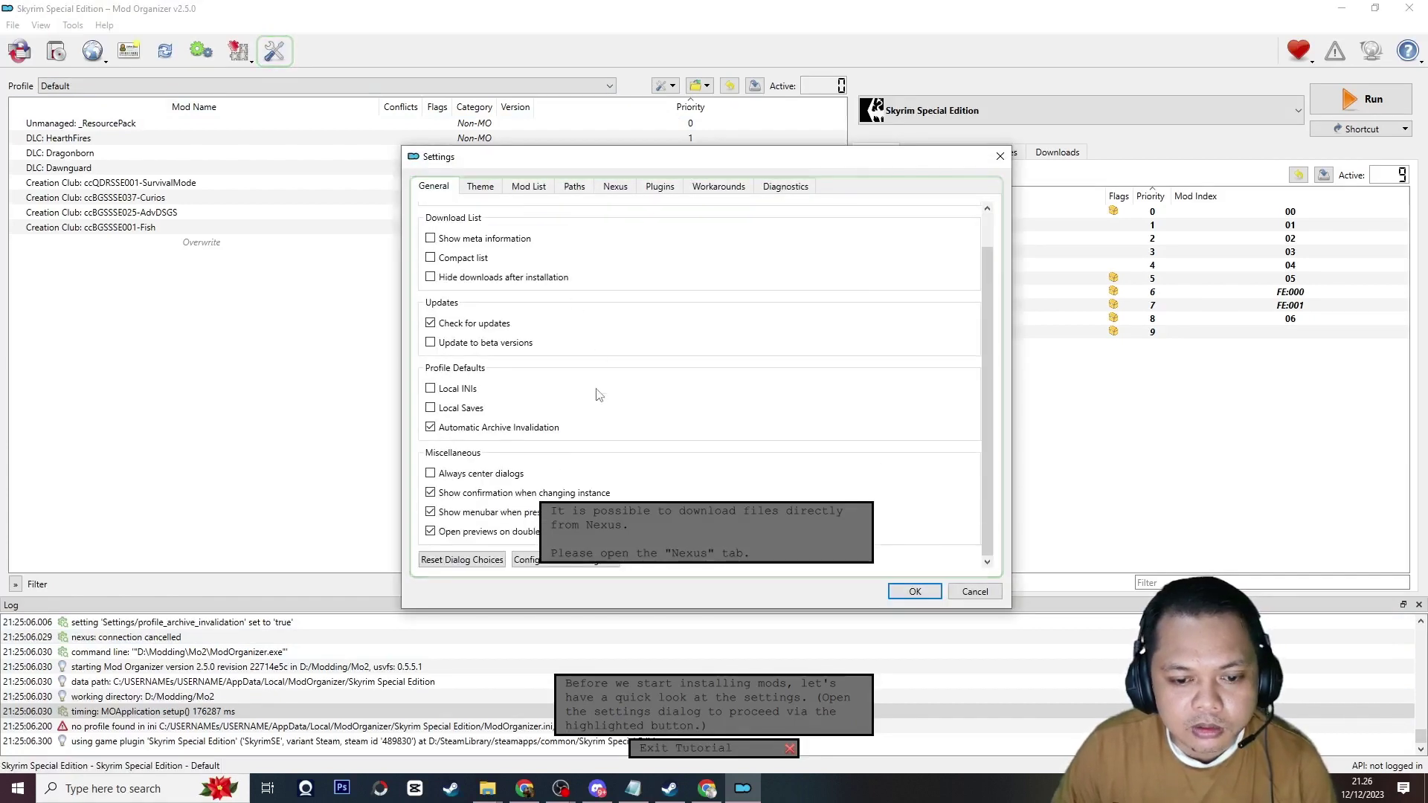
{"action": "left_click", "coordinate": [914, 591]}
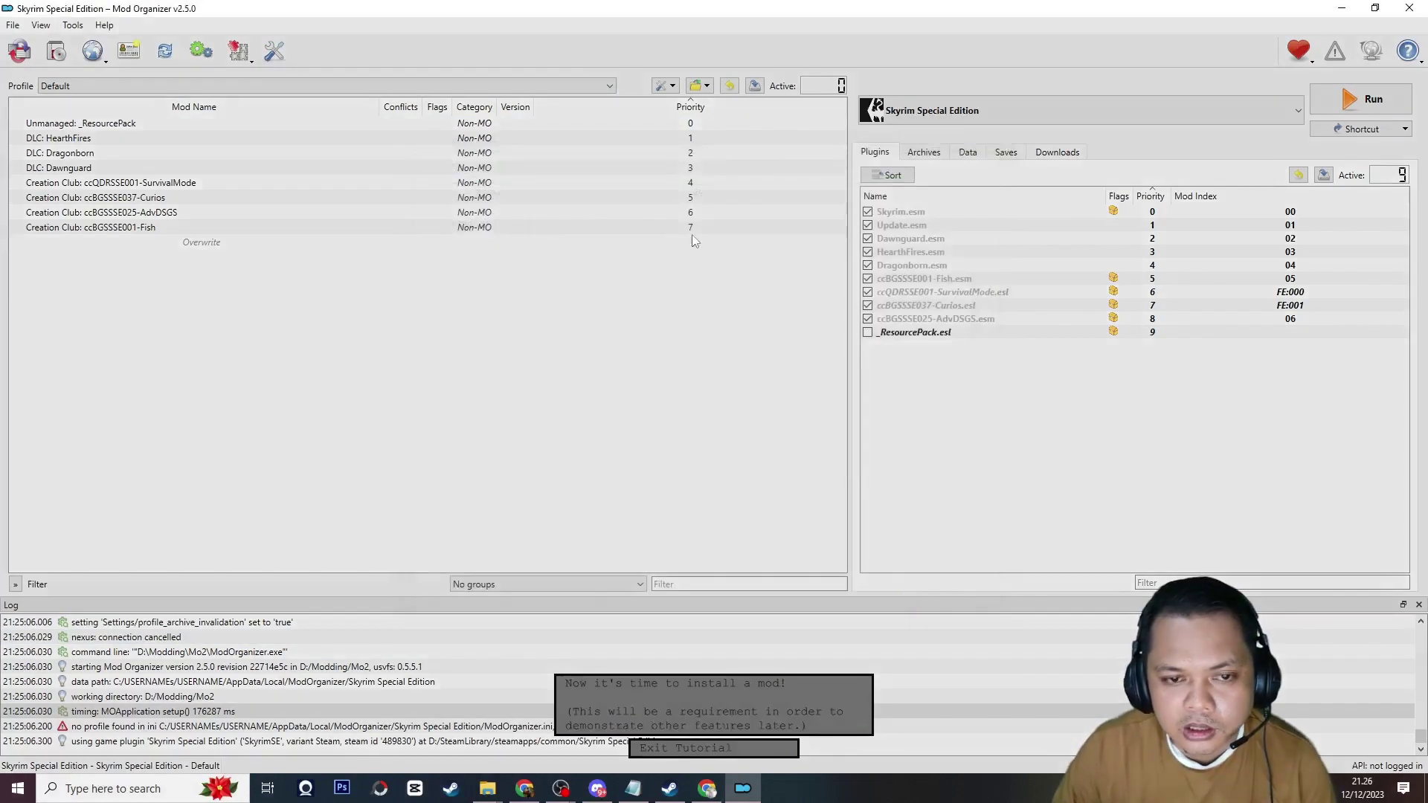
Follow the tutorial pages on obtaining mods, viewing the Downloads list and the options for visiting Nexus.
{"action": "left_click", "coordinate": [841, 709]}
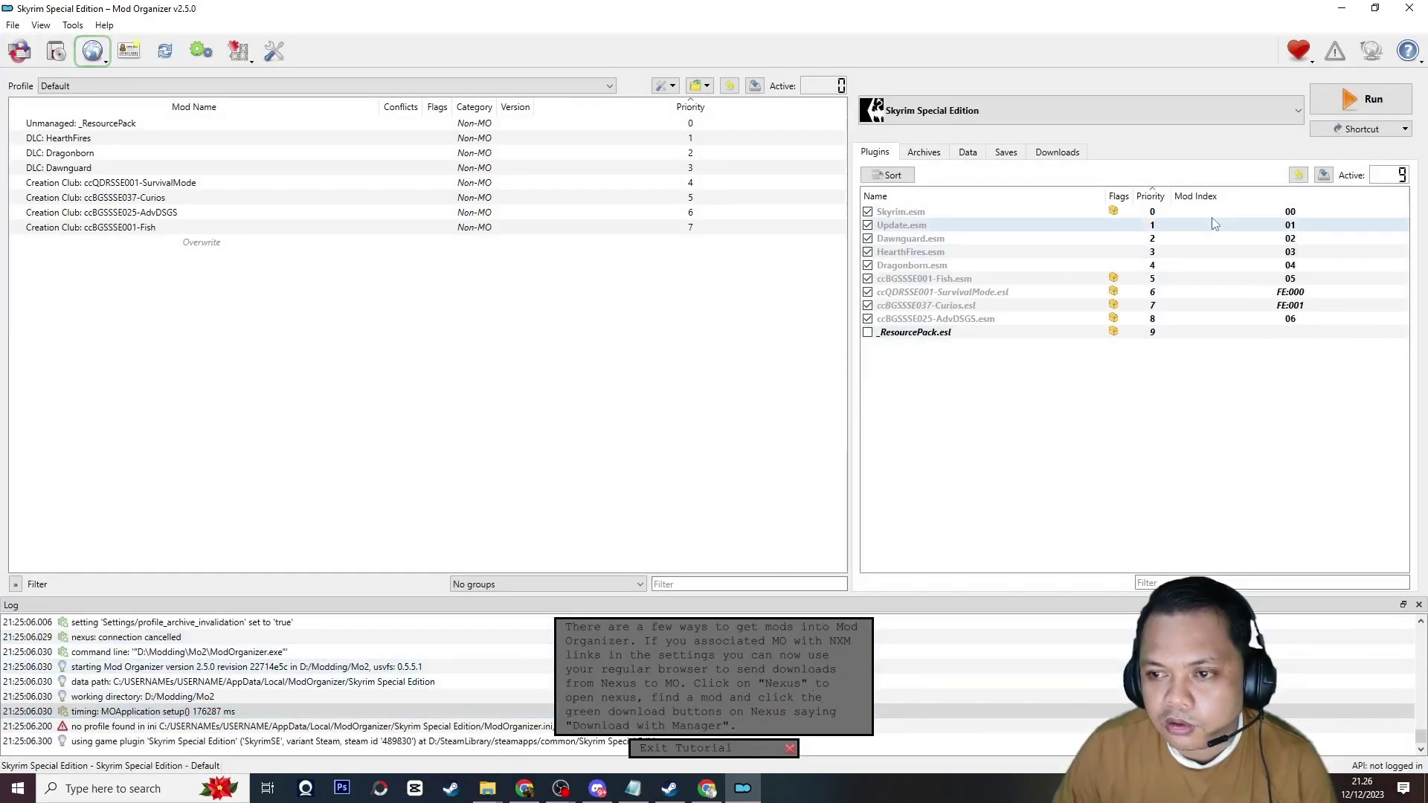
{"action": "left_click", "coordinate": [1056, 152]}
{"action": "left_click", "coordinate": [90, 53]}
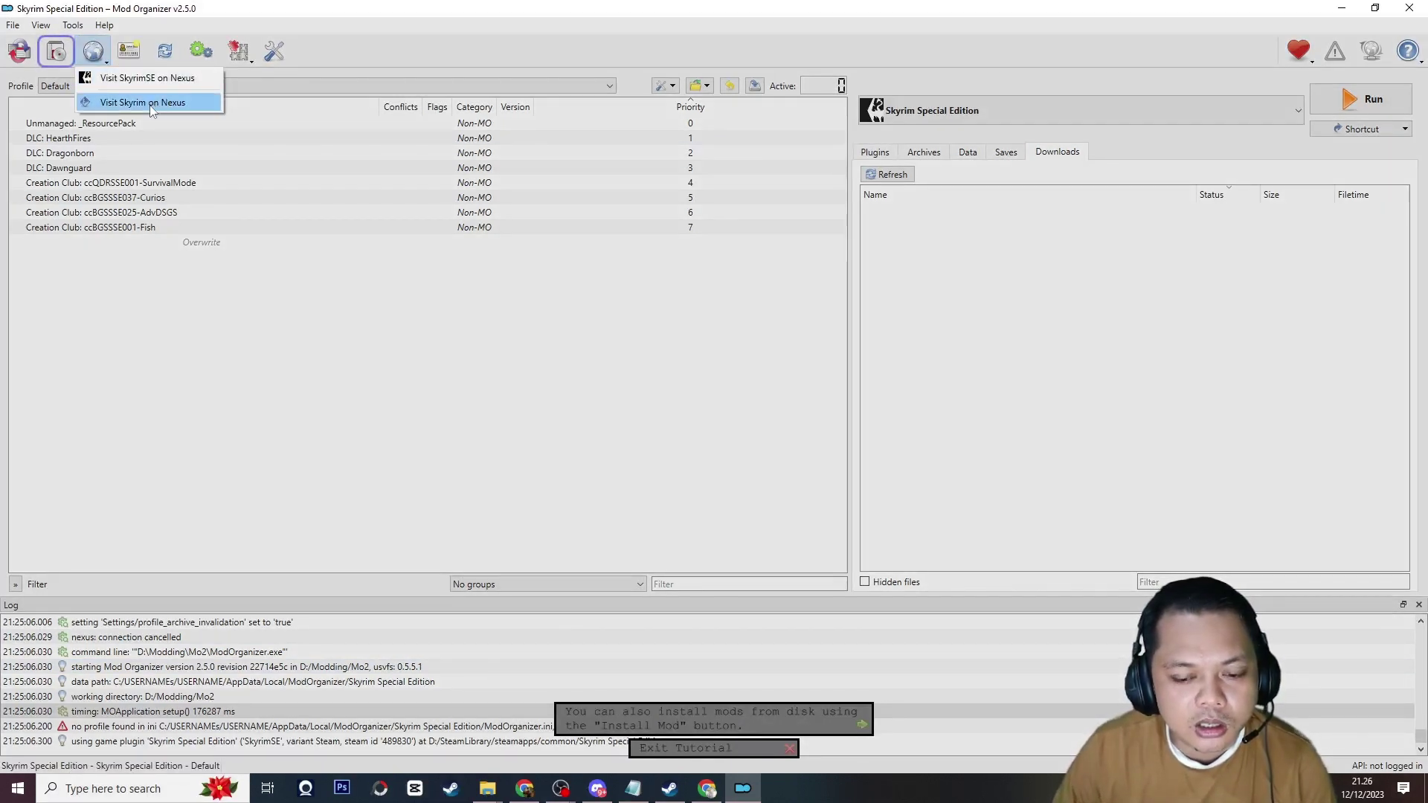
{"action": "left_click", "coordinate": [844, 734]}
{"action": "left_click", "coordinate": [846, 731]}
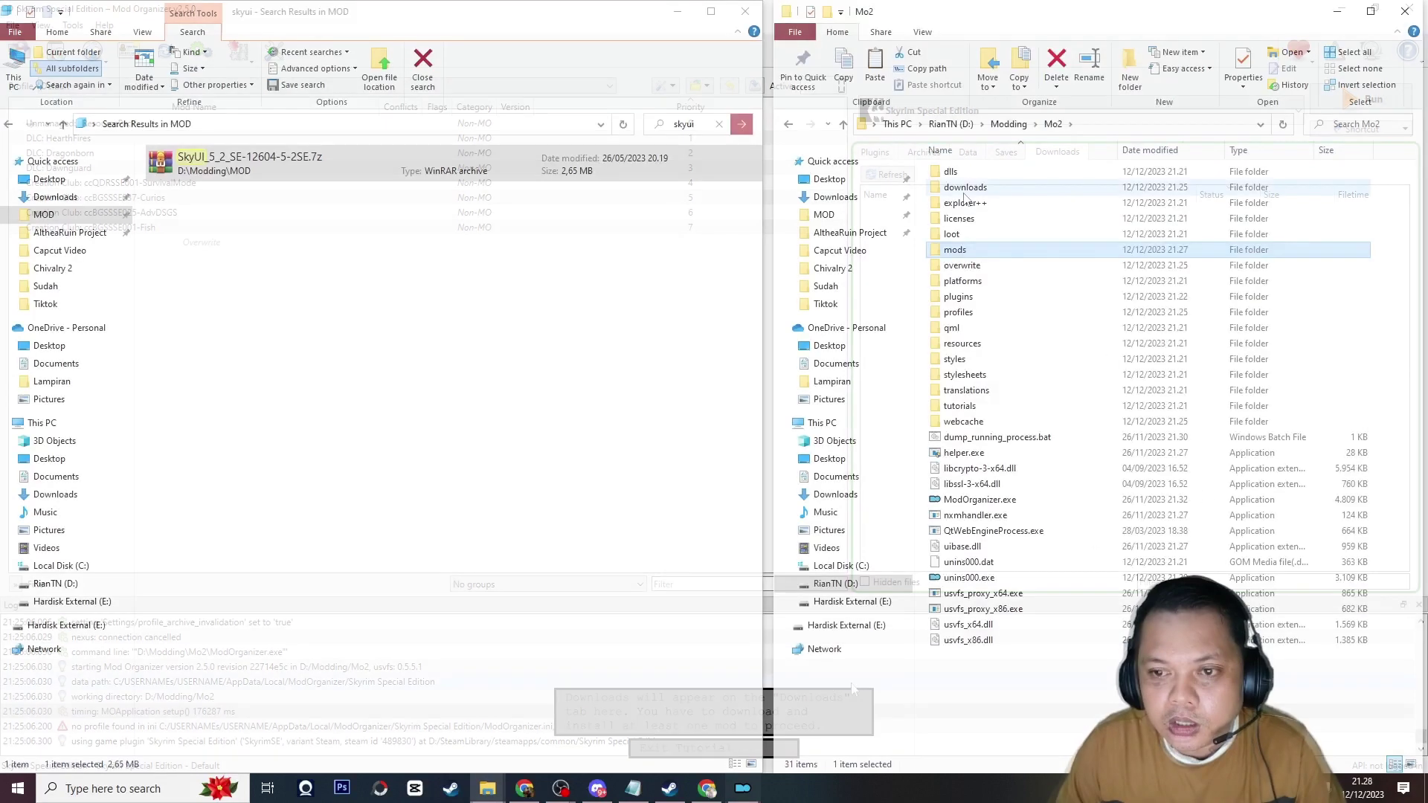
Paste SkyUI_5_2_SE-12604-5-2SE.7z into the Mo2 downloads folder, and try opening its original entry in the search results.
{"action": "double_click", "coordinate": [1048, 187]}
{"action": "key", "text": "ctrl+v"}
{"action": "left_click", "coordinate": [532, 206]}
{"action": "left_click", "coordinate": [491, 175]}
{"action": "double_click", "coordinate": [491, 175]}
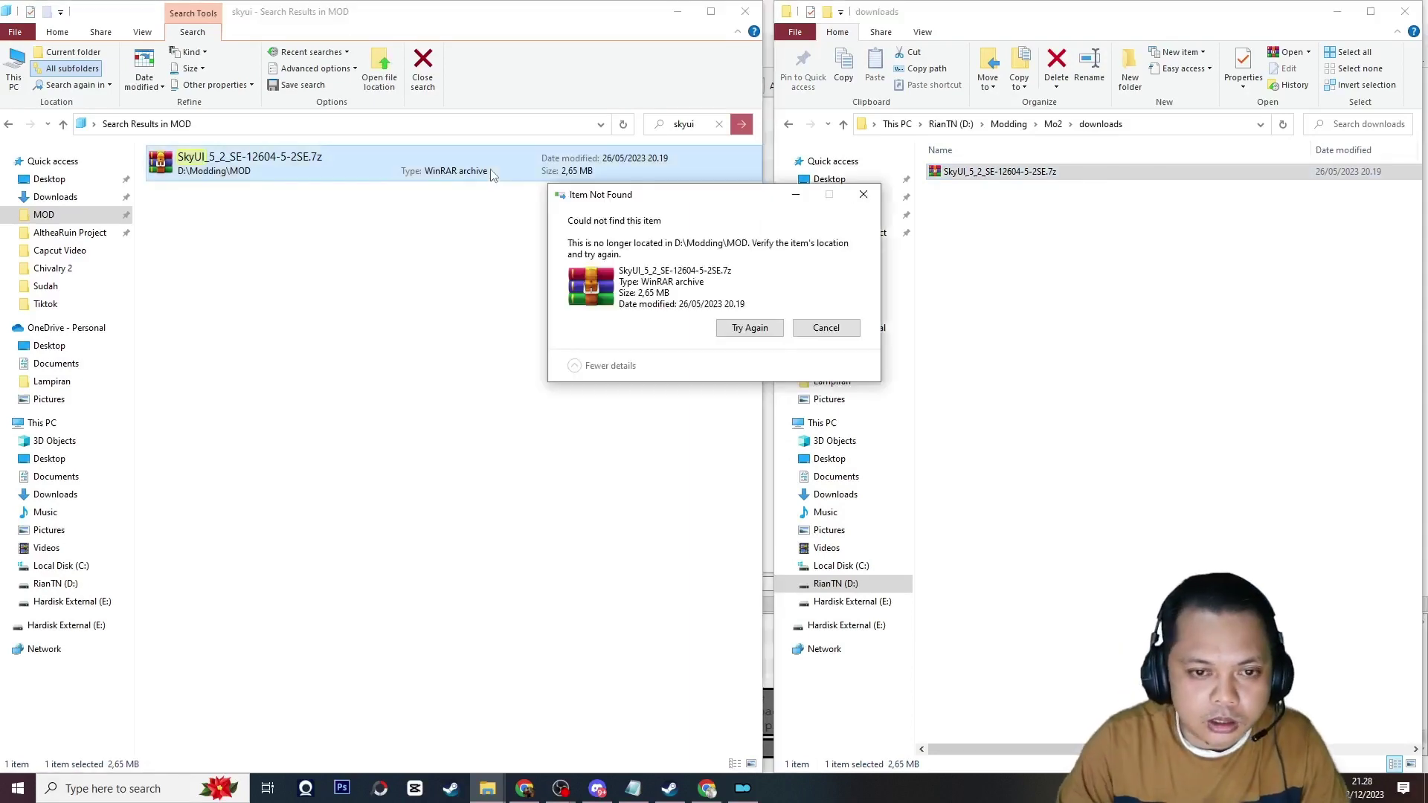
{"action": "left_click", "coordinate": [826, 328]}
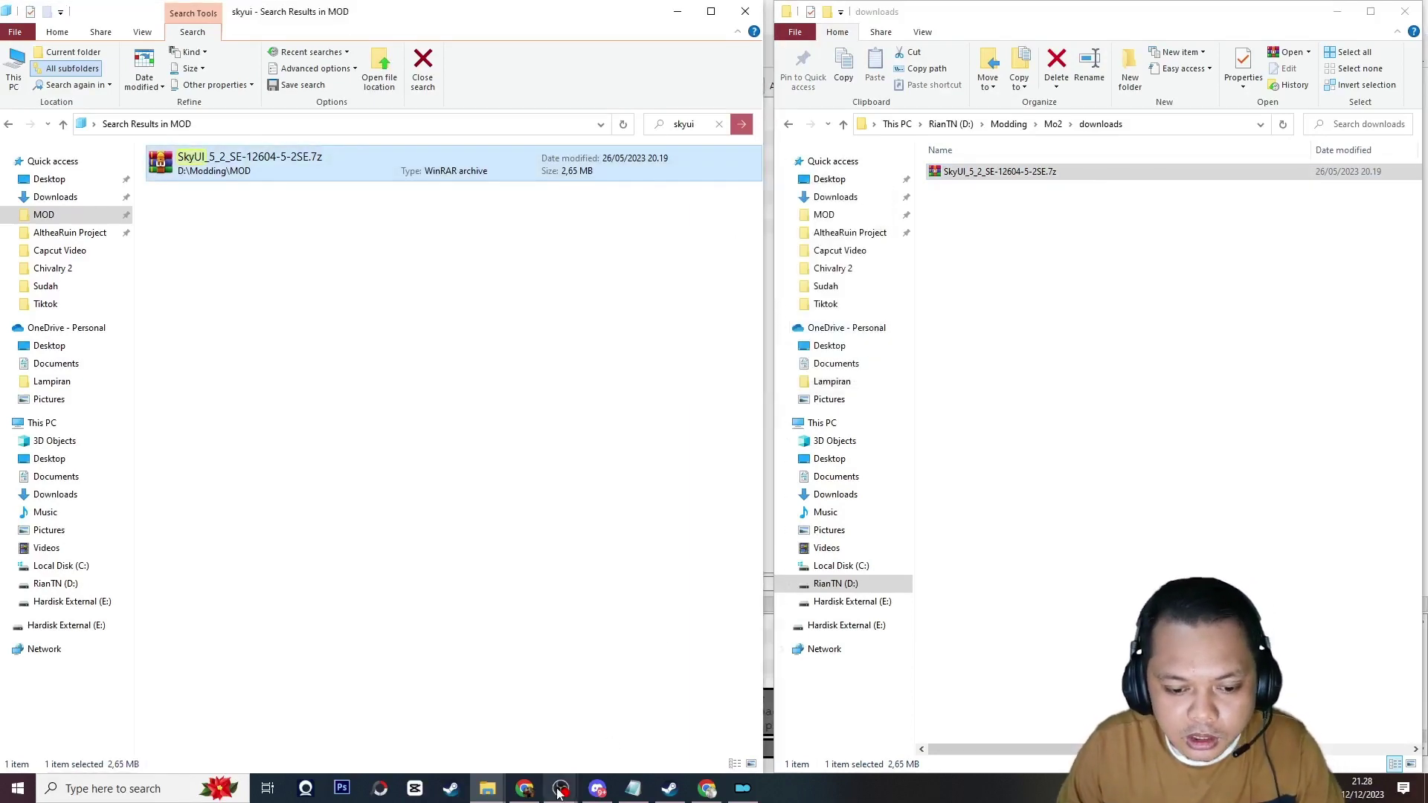
Switch back to Mod Organizer and install the downloaded SkyUI archive under the name SkyUI_5_2_SE.
{"action": "left_click", "coordinate": [742, 788]}
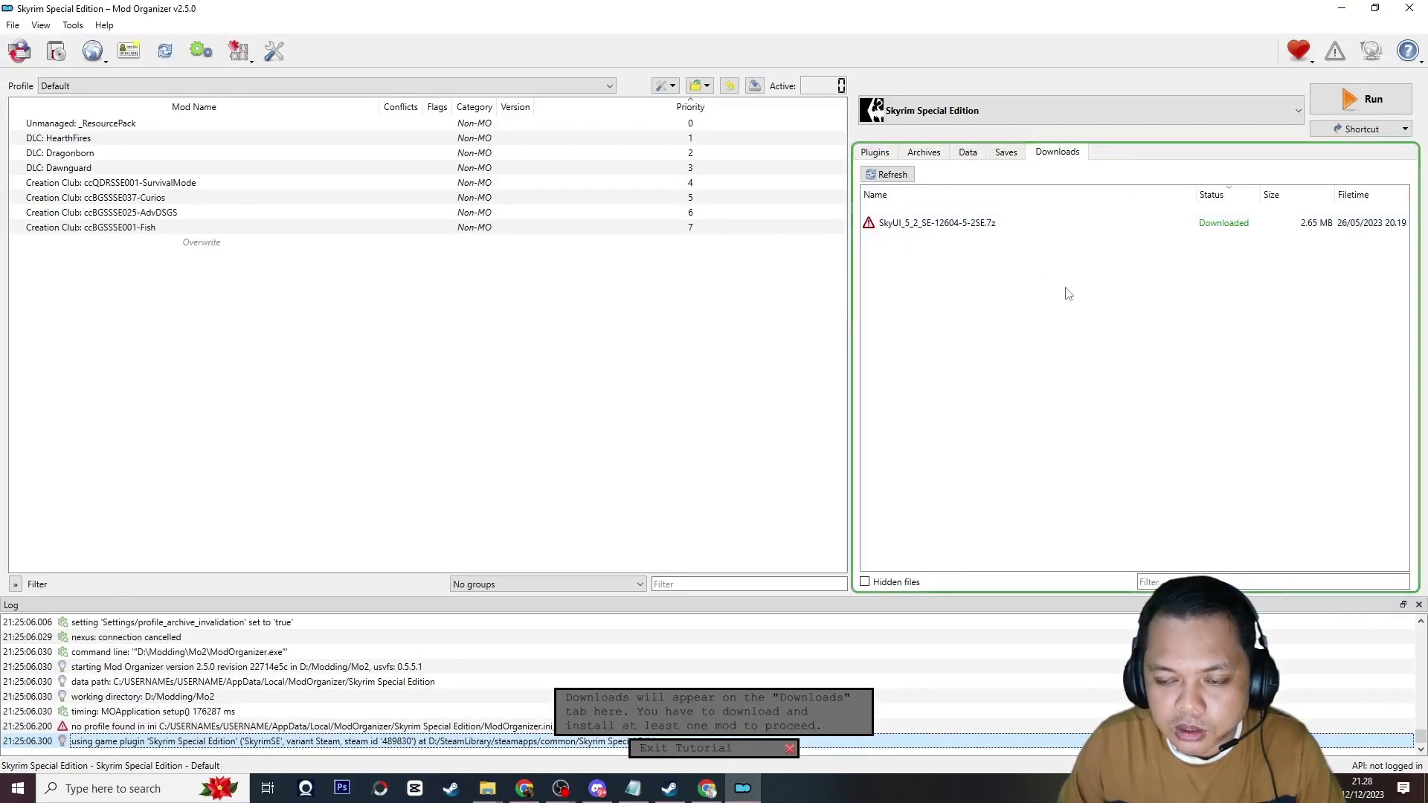
{"action": "double_click", "coordinate": [1039, 233]}
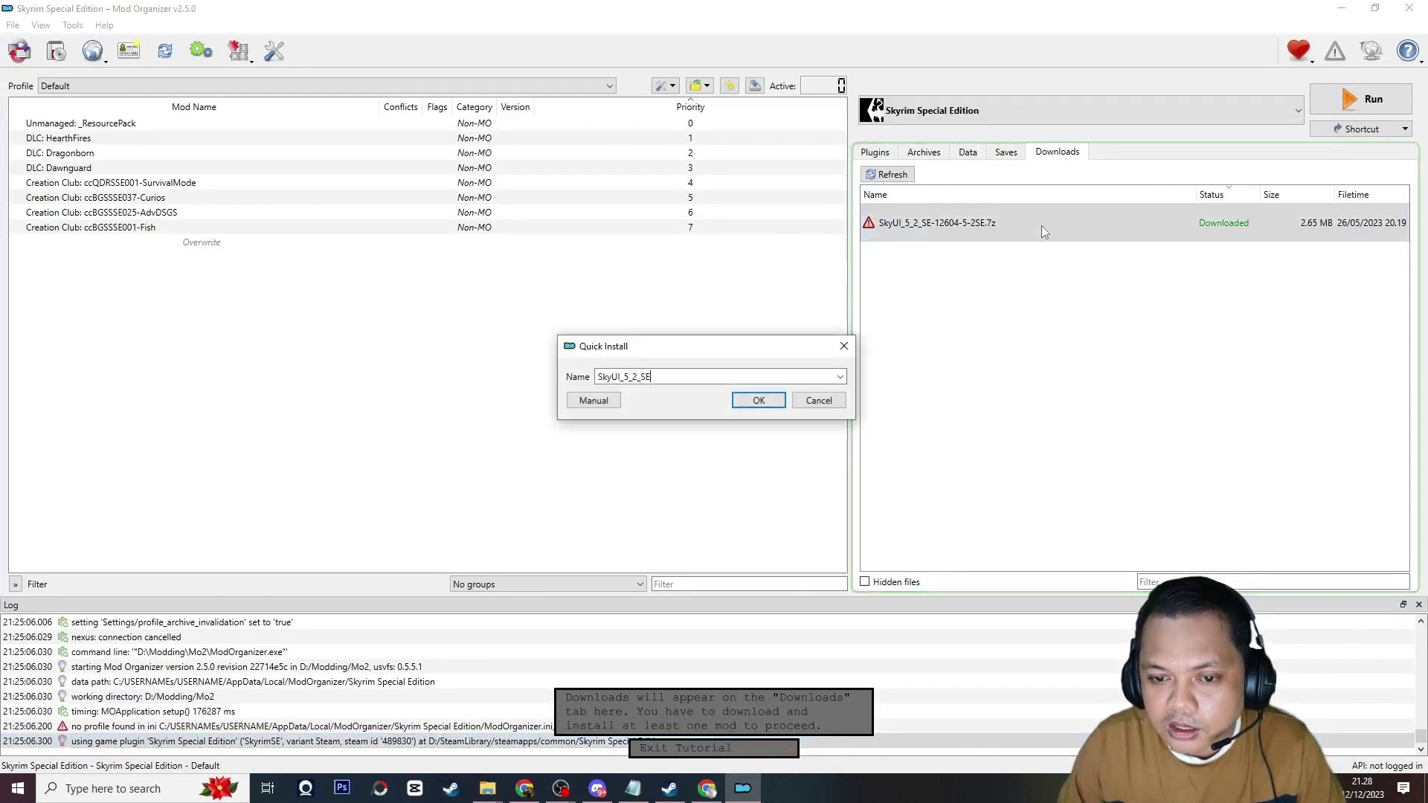
{"action": "left_click", "coordinate": [758, 400]}
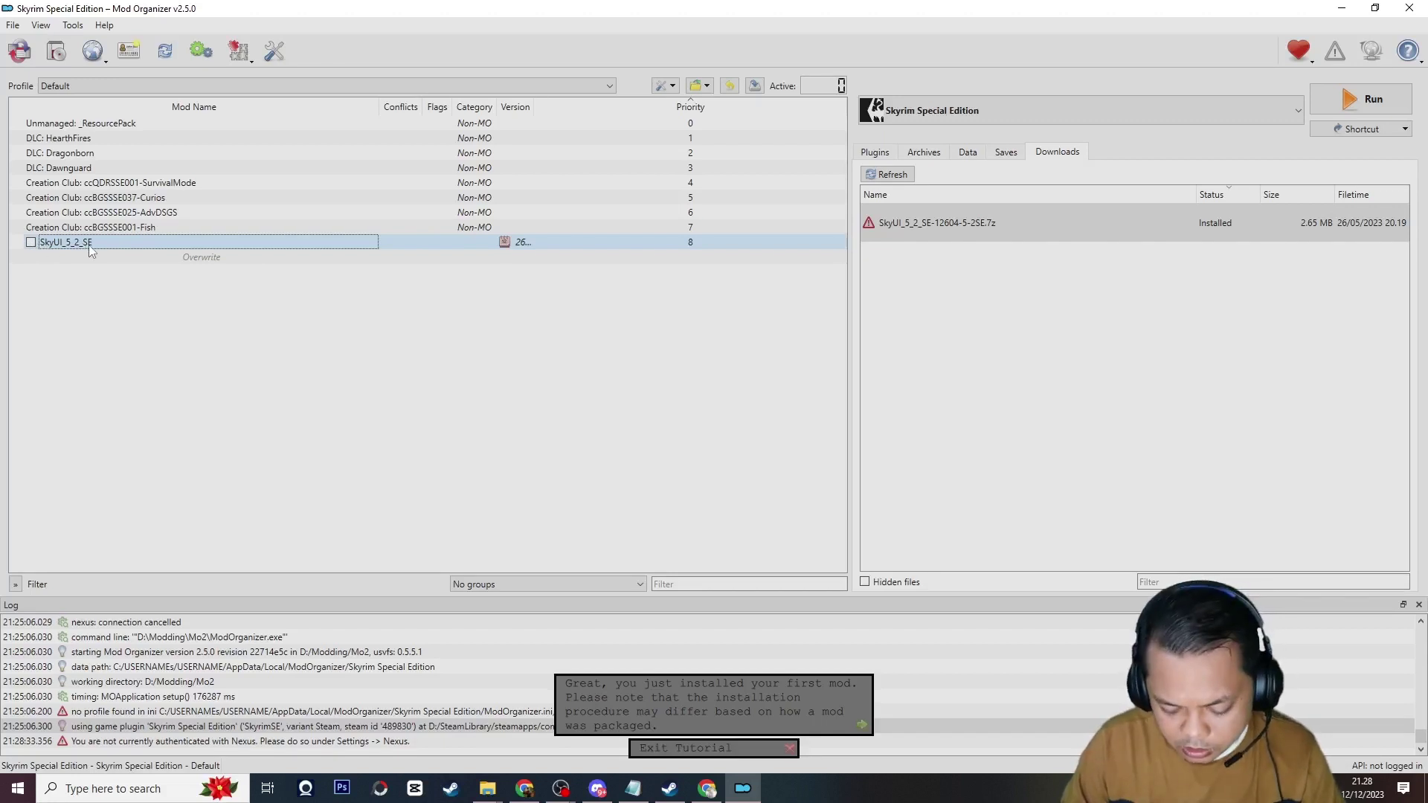
Enable SkyUI_5_2_SE in the mod list as the tutorial instructs, and show the list of plugins.
{"action": "left_click", "coordinate": [861, 726]}
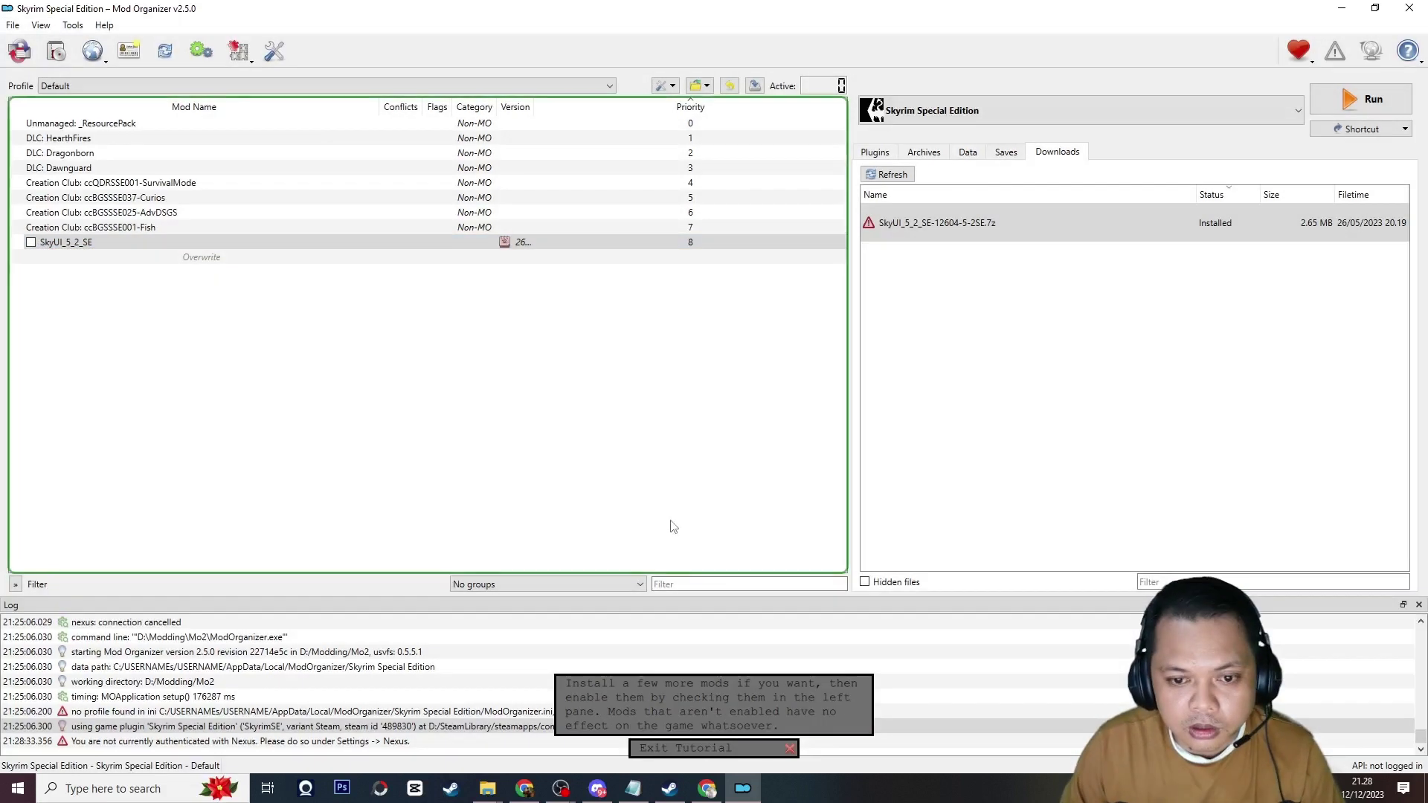
{"action": "left_click", "coordinate": [31, 244]}
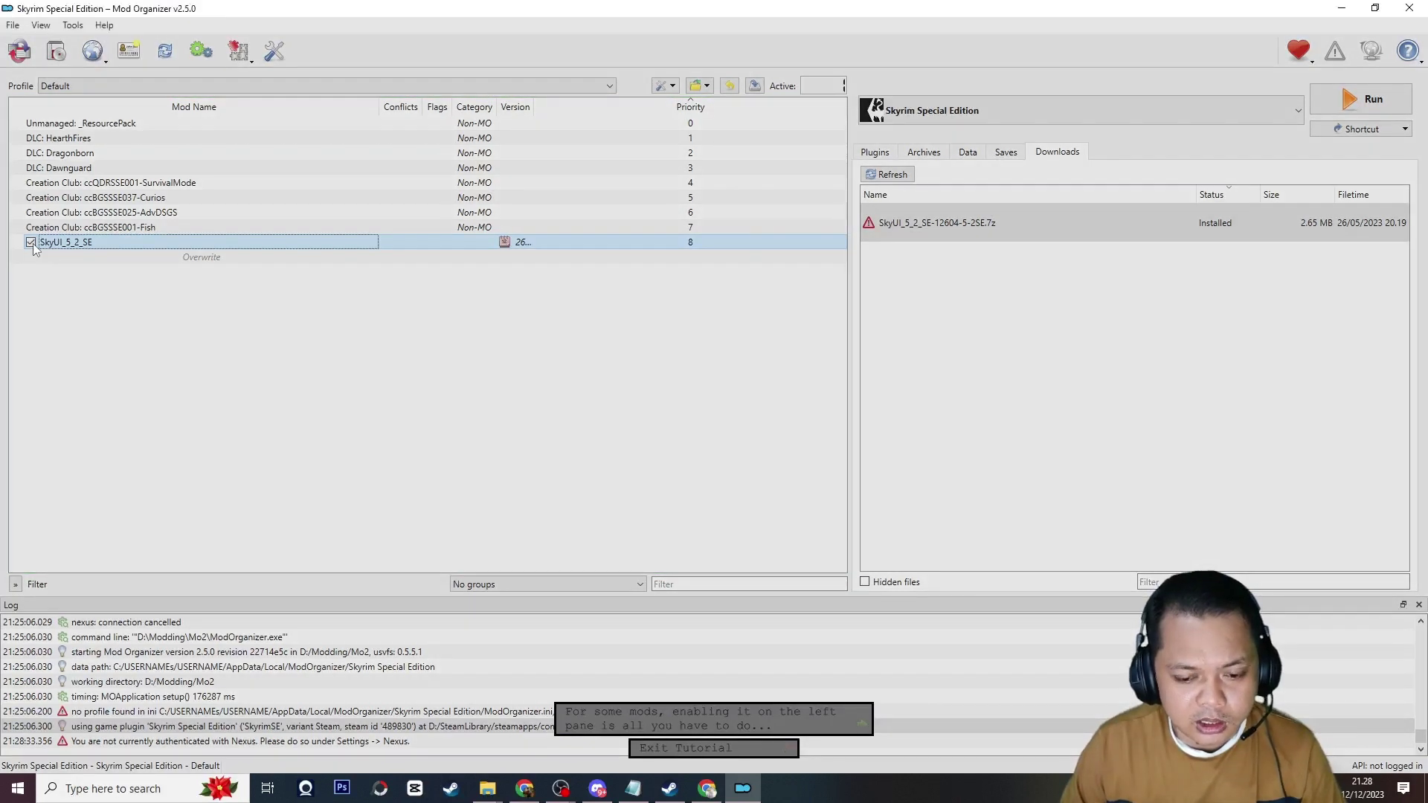
{"action": "left_click", "coordinate": [860, 723]}
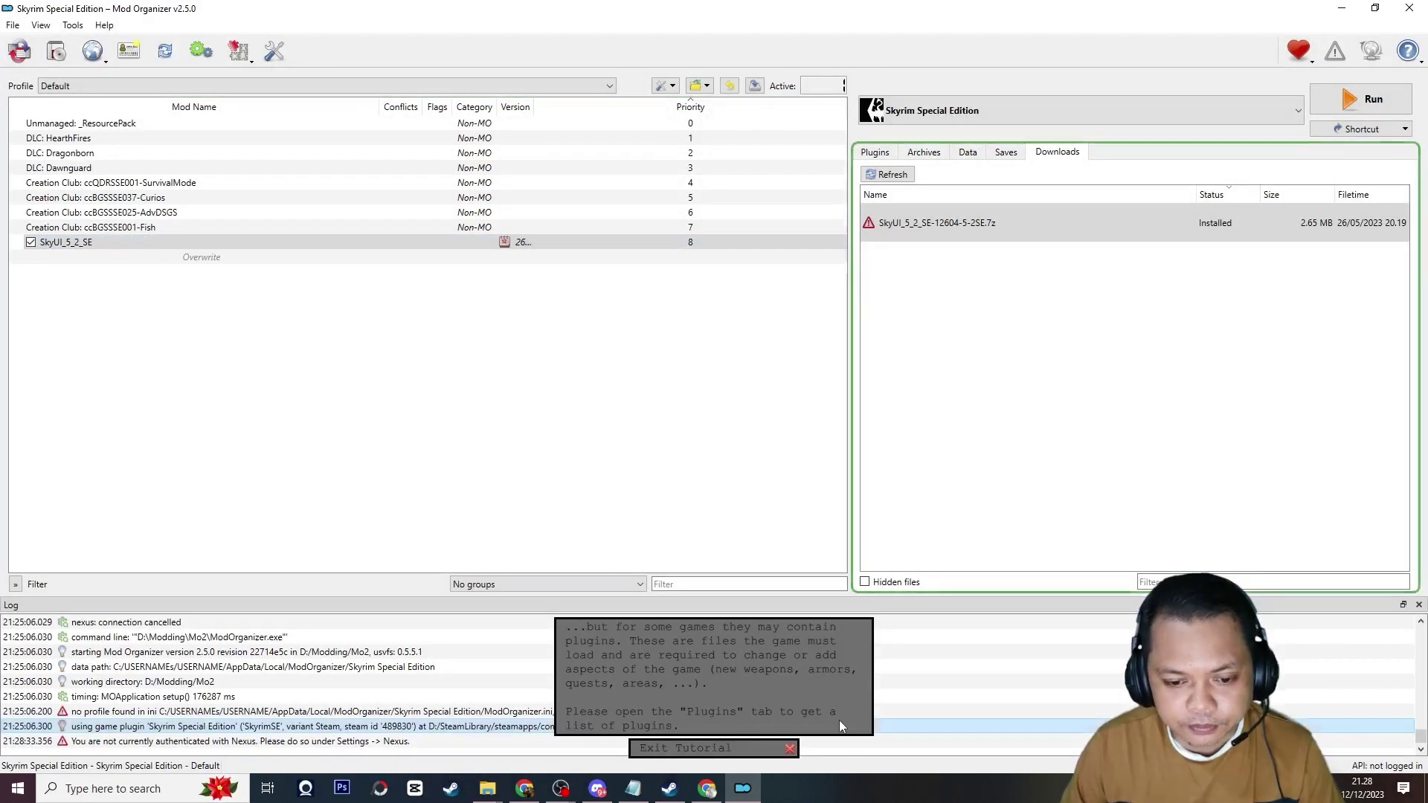
{"action": "left_click", "coordinate": [1034, 298]}
{"action": "left_click", "coordinate": [880, 154]}
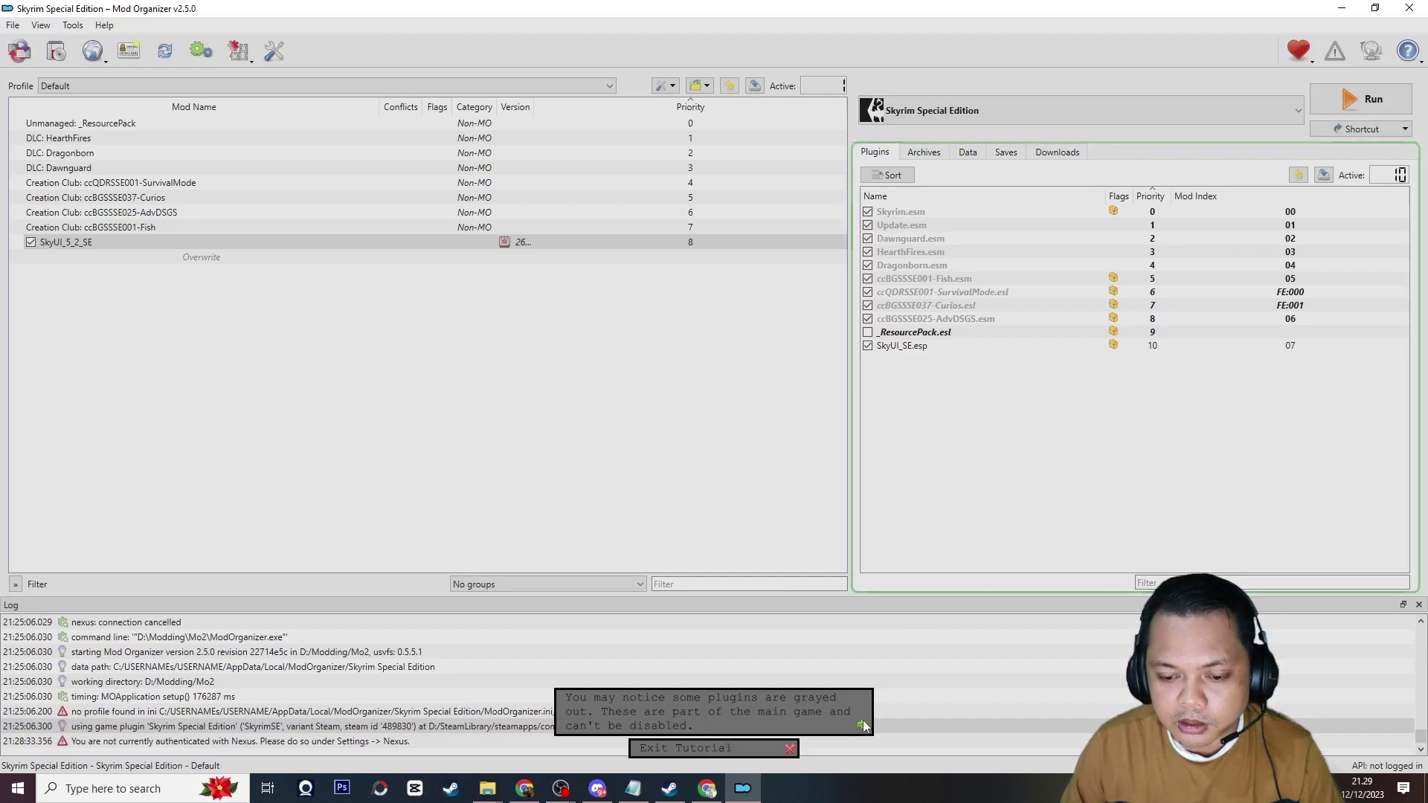
Finish the tutorial and visit the Nexus page of SkyUI_5_2_SE from the mod list.
{"action": "left_click", "coordinate": [272, 434]}
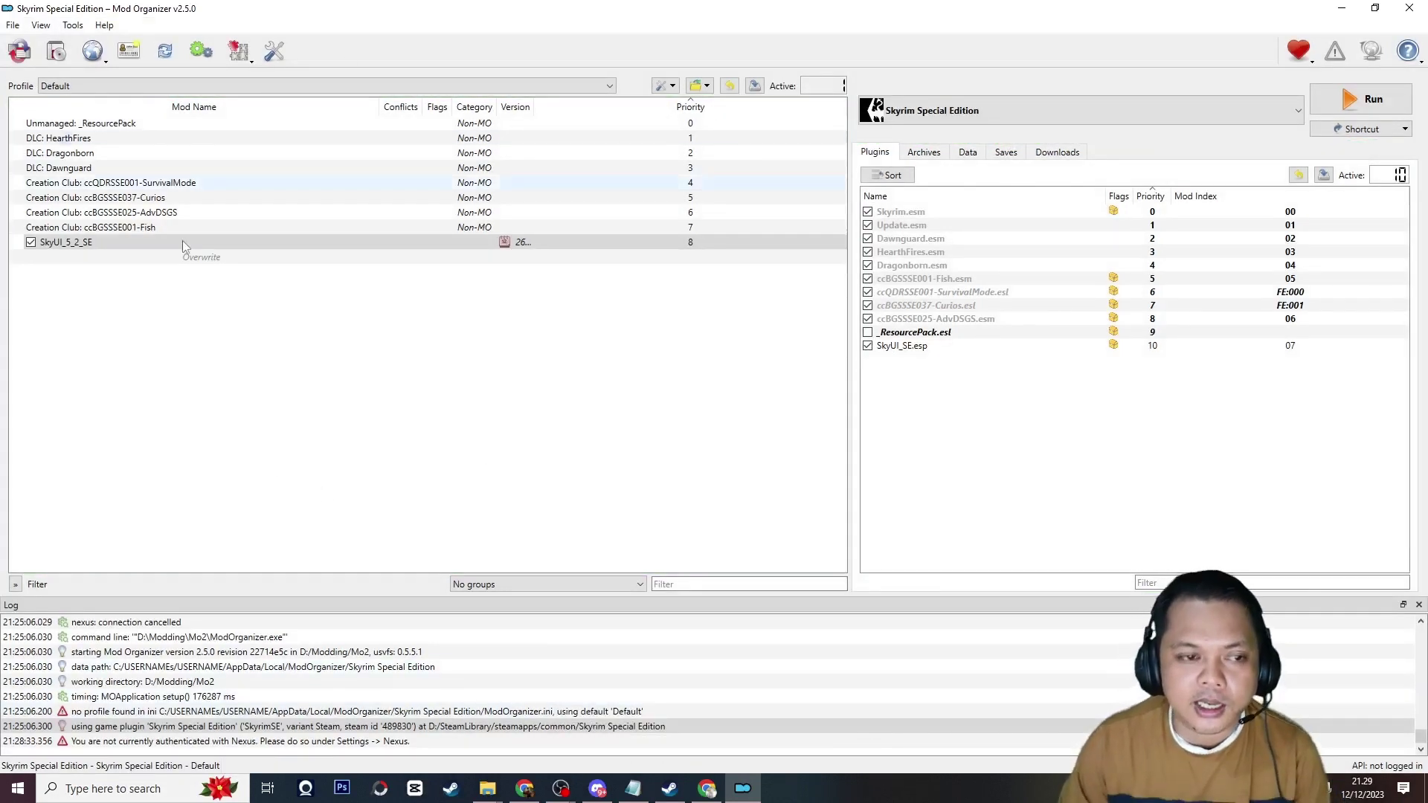
{"action": "left_click", "coordinate": [71, 245]}
{"action": "right_click", "coordinate": [71, 247]}
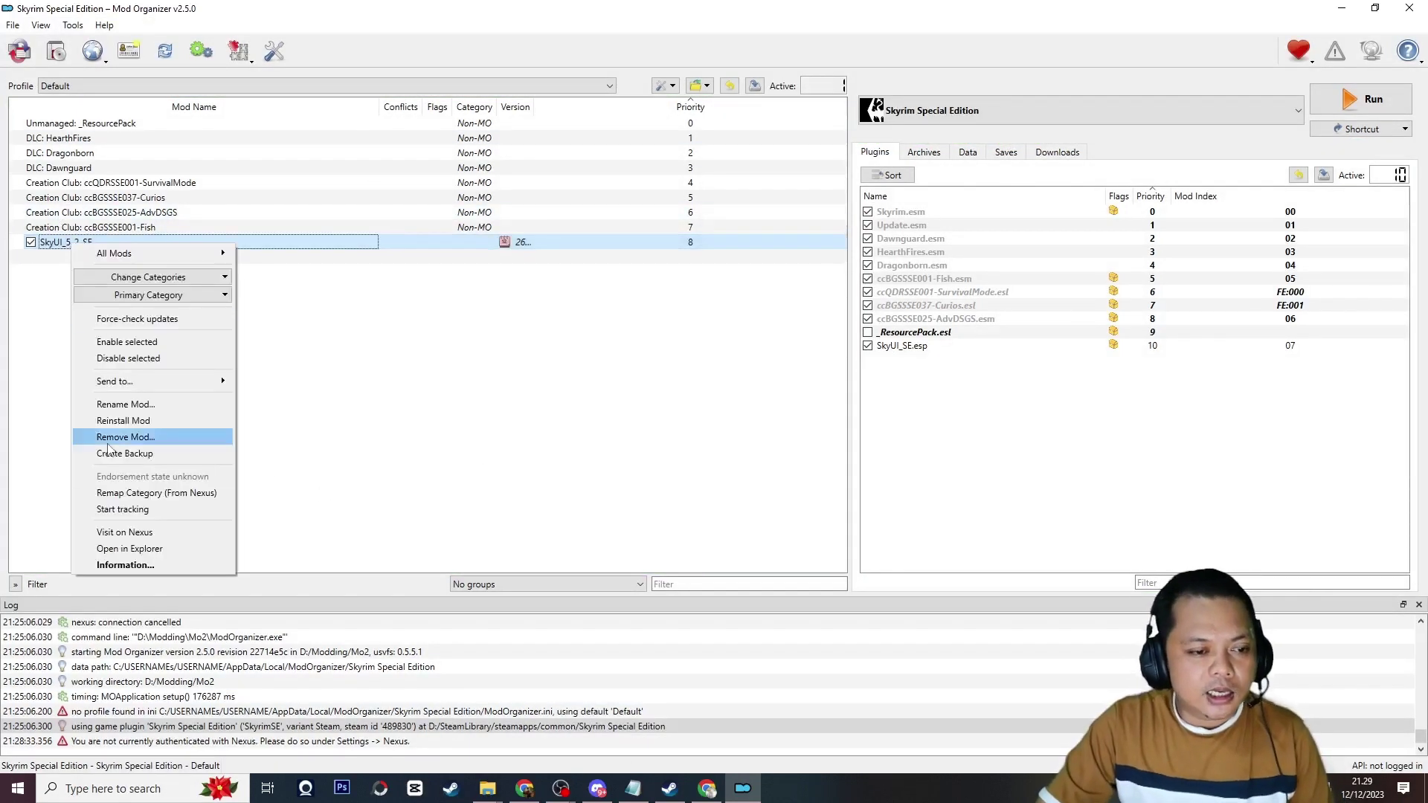
{"action": "left_click", "coordinate": [104, 528]}
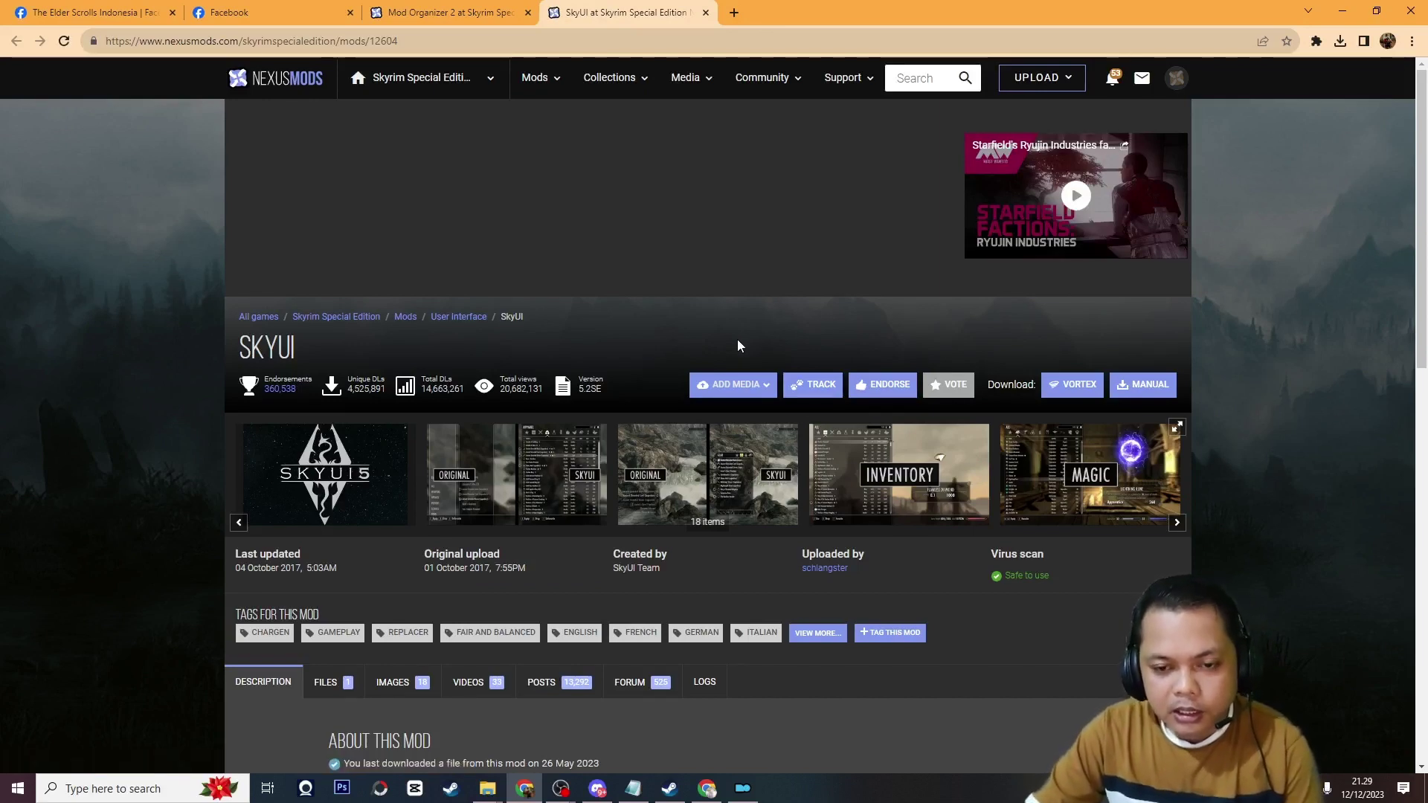
Look over the SkyUI page on Nexus Mods and start tracking the mod.
{"action": "scroll", "coordinate": [726, 346], "scroll_direction": "down", "scroll_amount": 2}
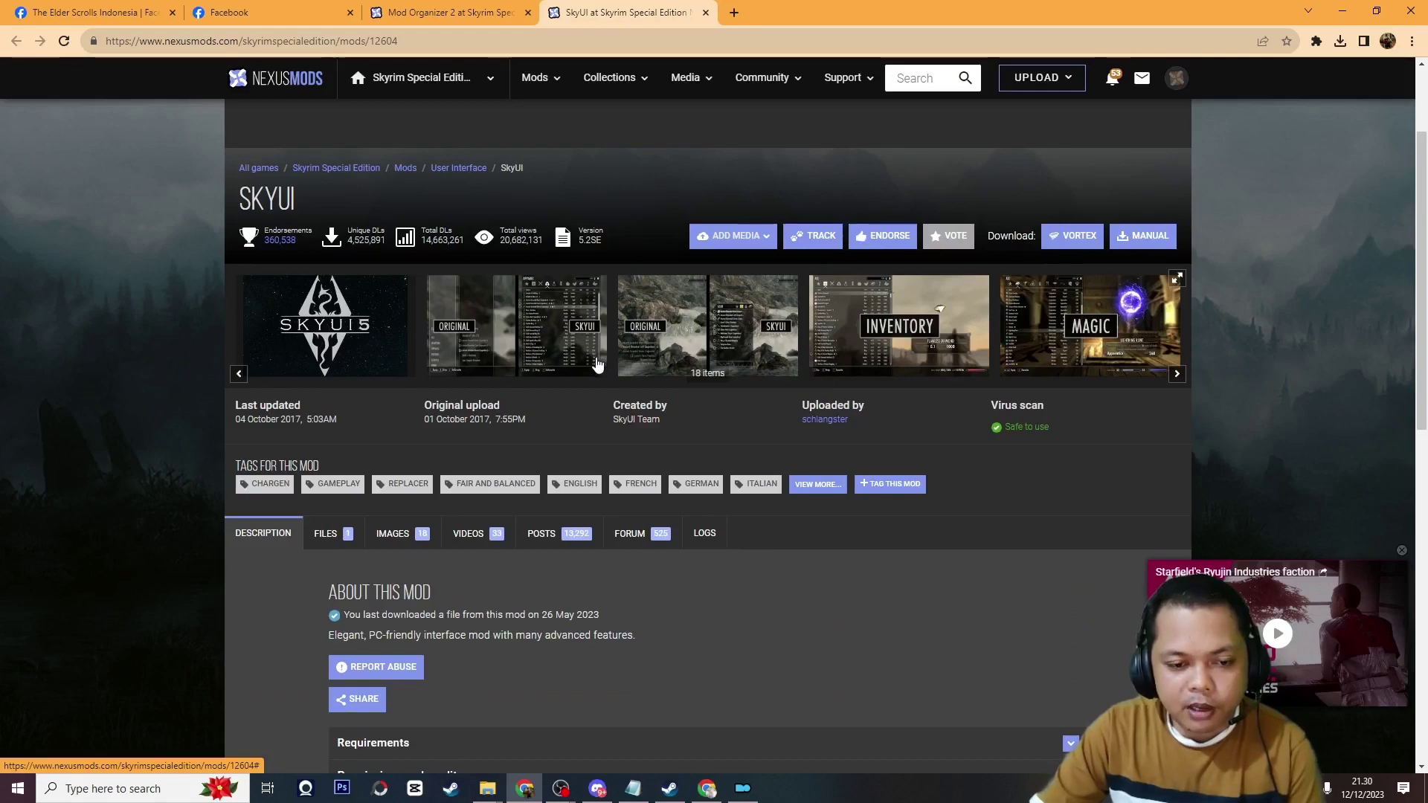
{"action": "scroll", "coordinate": [519, 472], "scroll_direction": "up", "scroll_amount": 2}
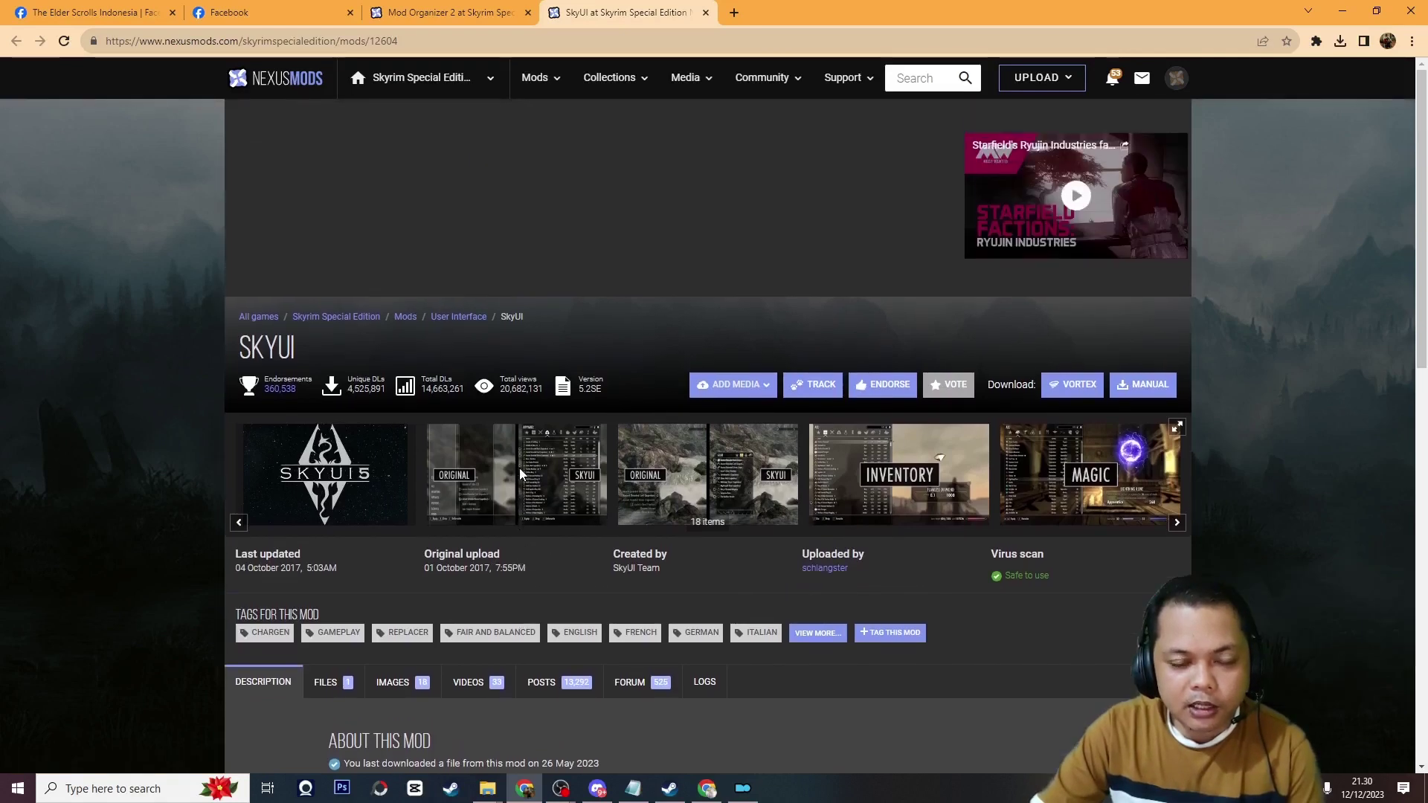
{"action": "scroll", "coordinate": [521, 454], "scroll_direction": "down", "scroll_amount": 4}
{"action": "scroll", "coordinate": [776, 392], "scroll_direction": "up", "scroll_amount": 2}
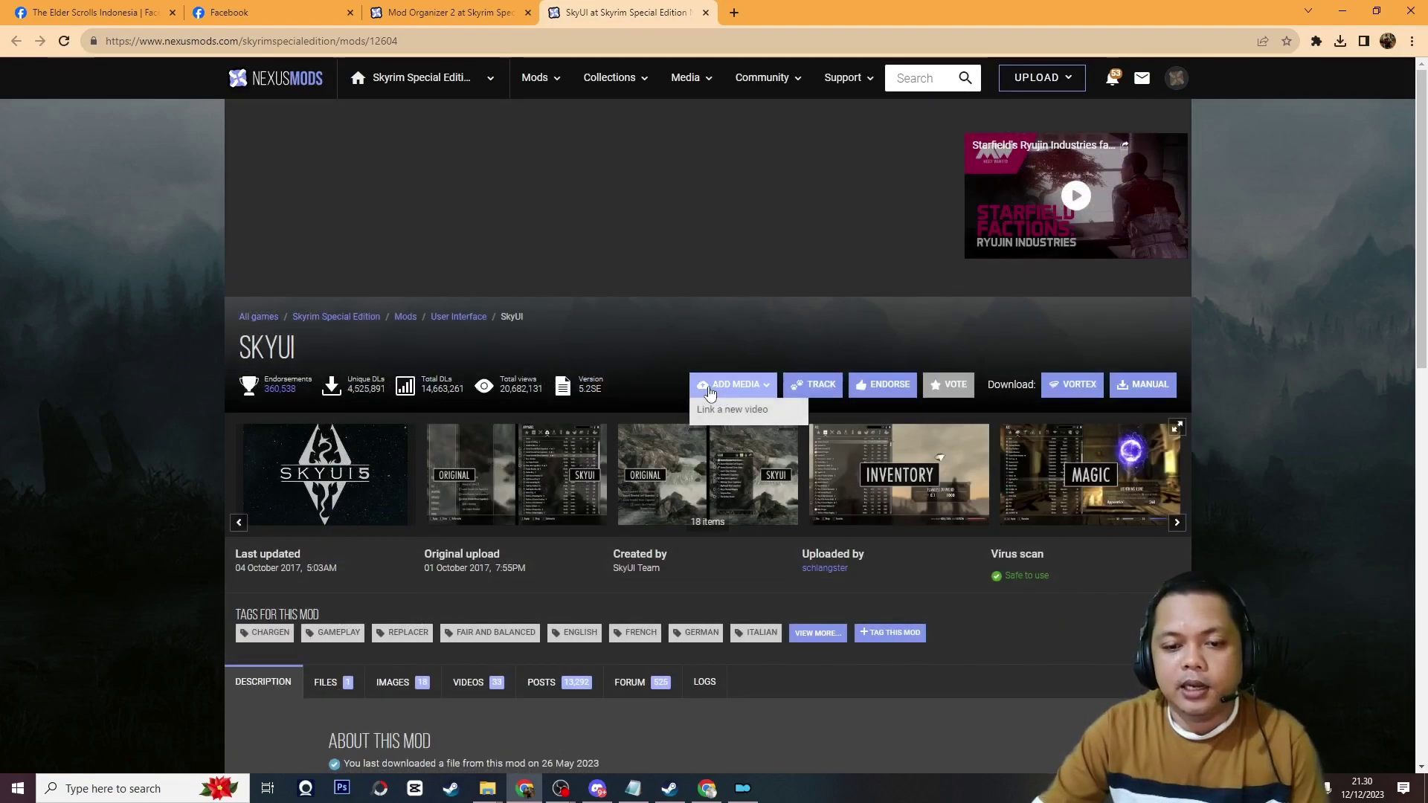
{"action": "left_click", "coordinate": [804, 385]}
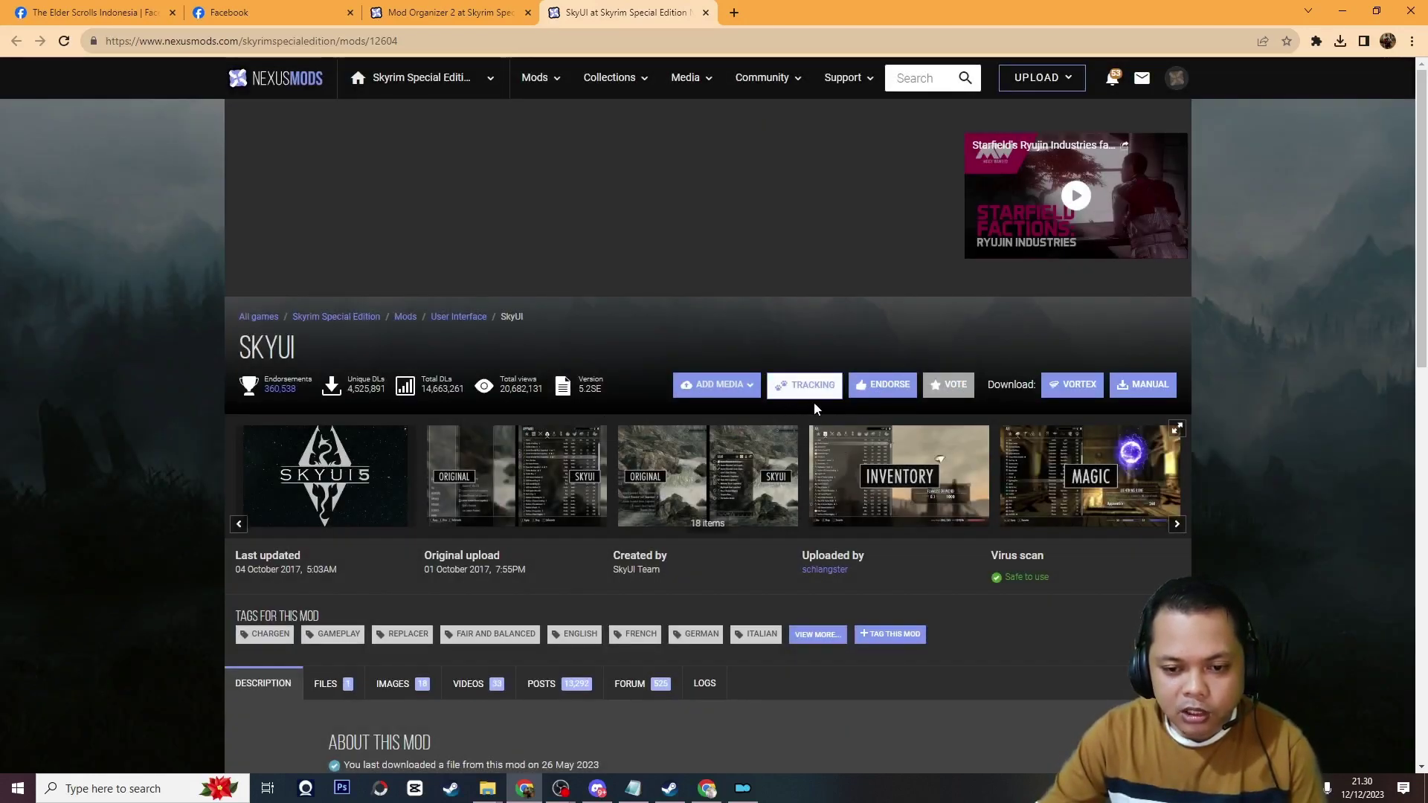
Open the Nexus Tracking Centre and review the list of tracked mods.
{"action": "left_click", "coordinate": [548, 87]}
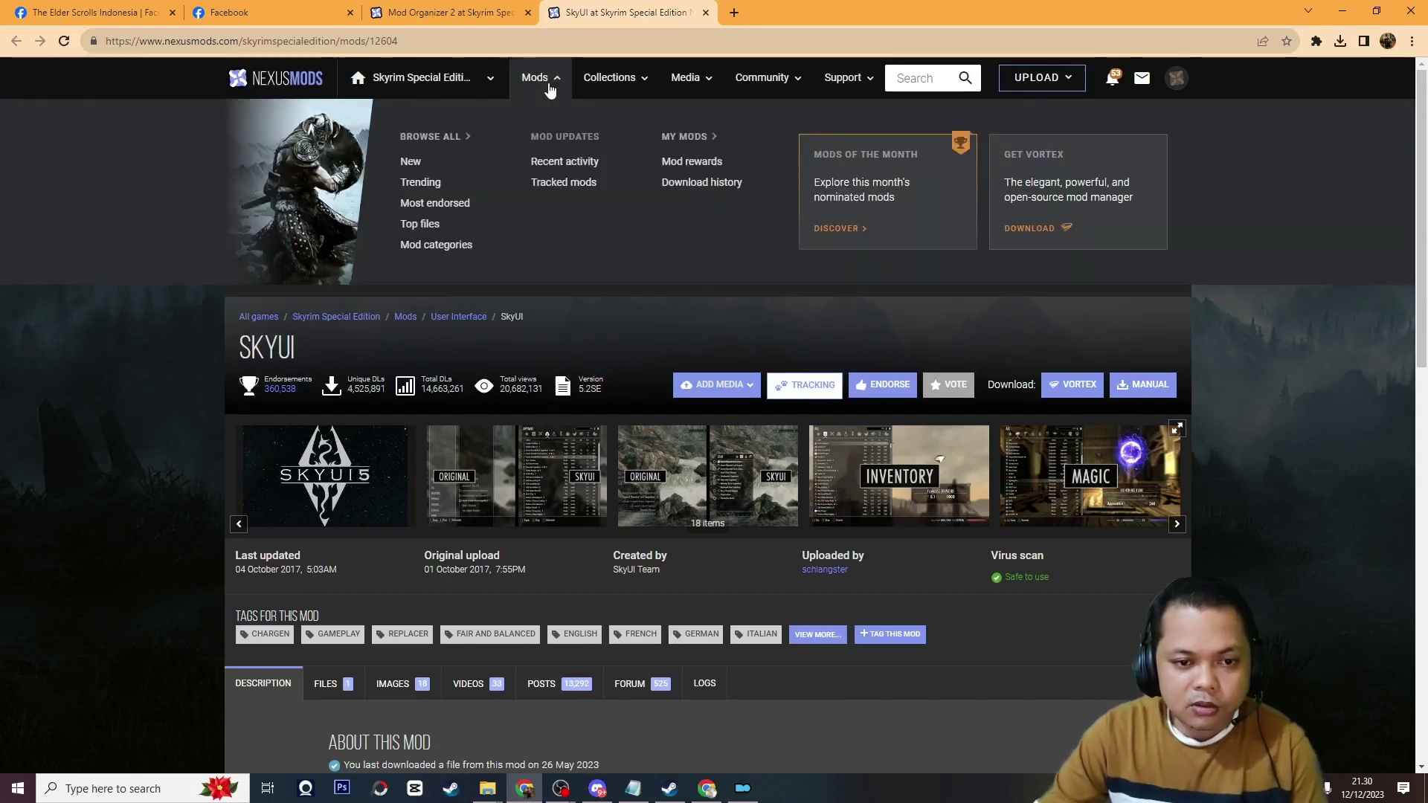
{"action": "left_click", "coordinate": [574, 186]}
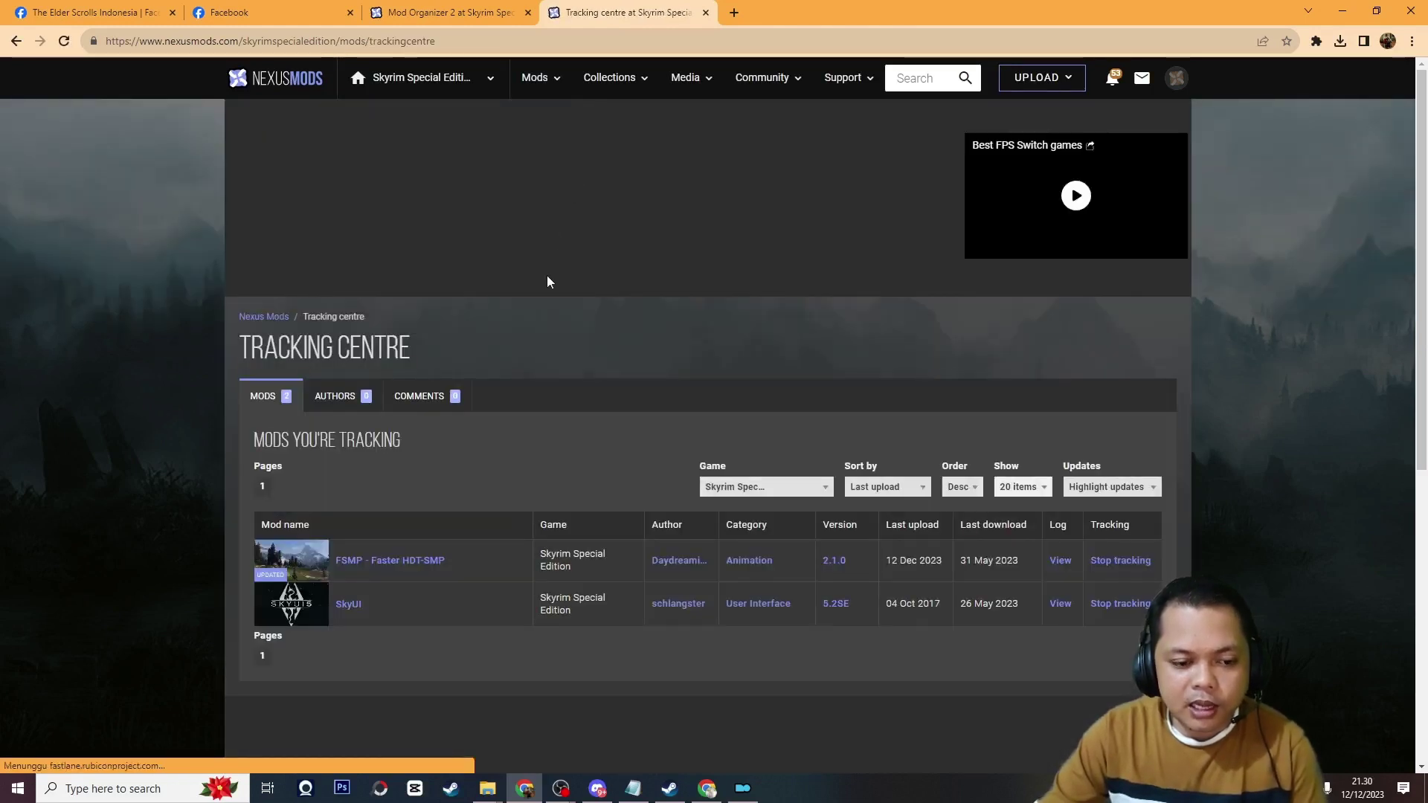
{"action": "scroll", "coordinate": [351, 570], "scroll_direction": "down", "scroll_amount": 2}
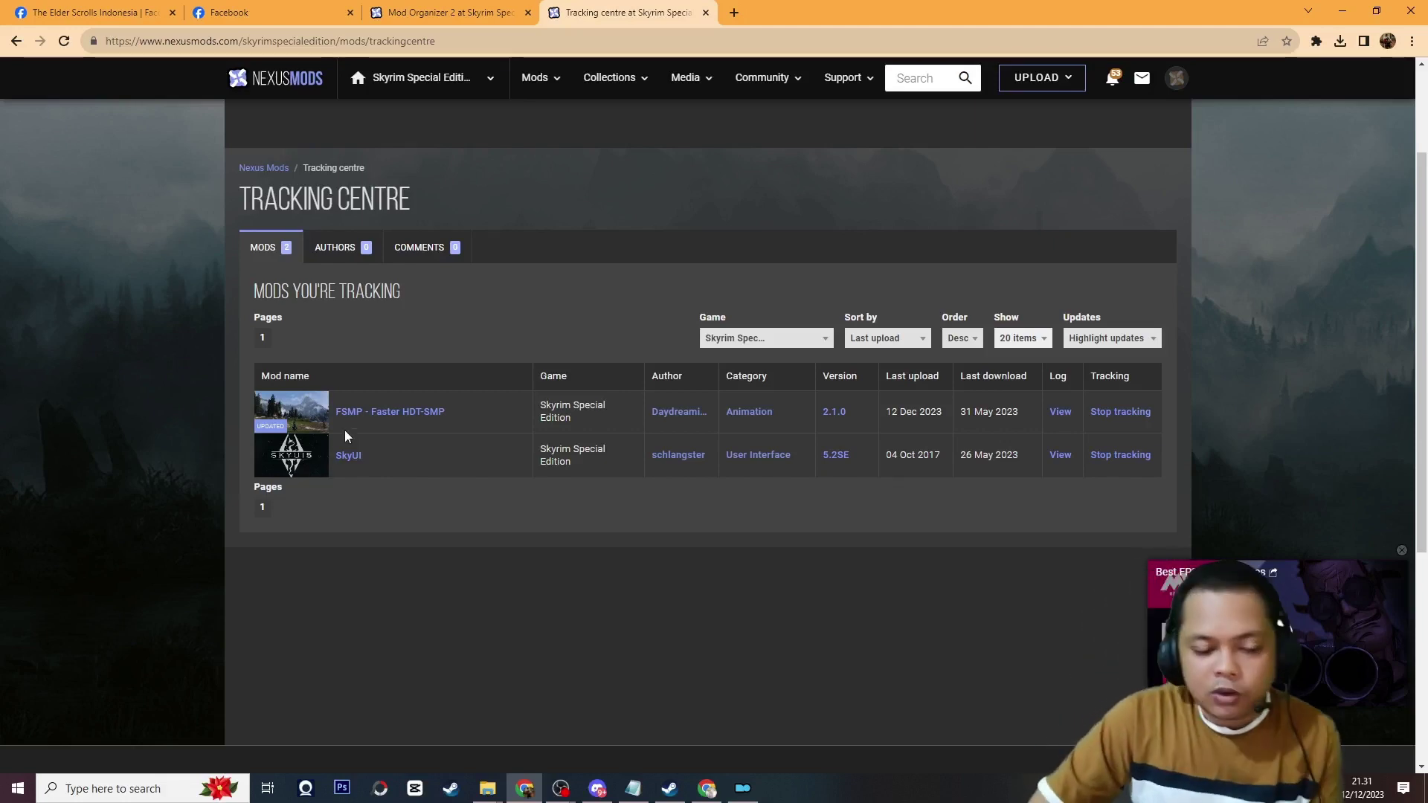
Go back to SkyUI's page from the tracked mods and expand its requirements to check the off-site ones.
{"action": "left_click", "coordinate": [348, 455]}
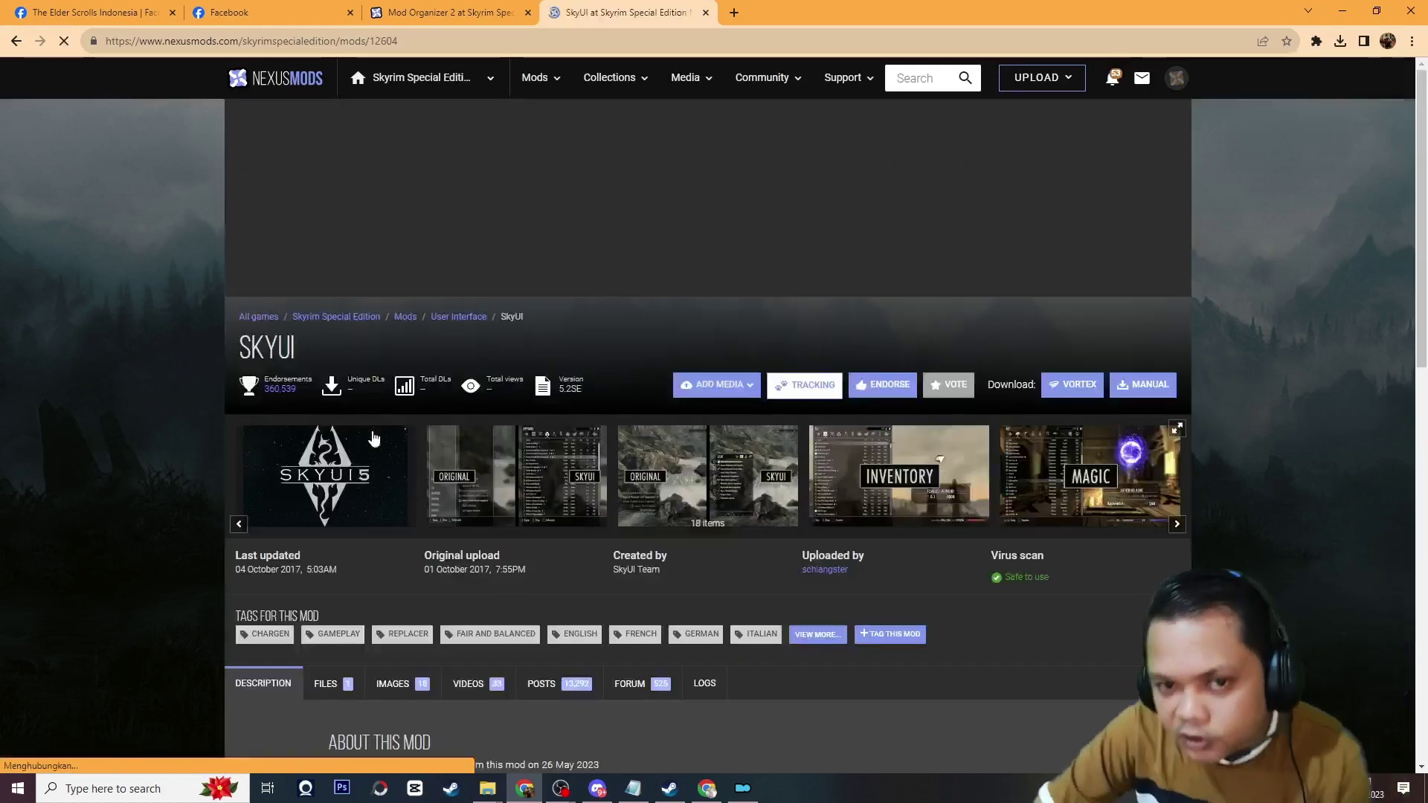
{"action": "scroll", "coordinate": [617, 416], "scroll_direction": "down", "scroll_amount": 6}
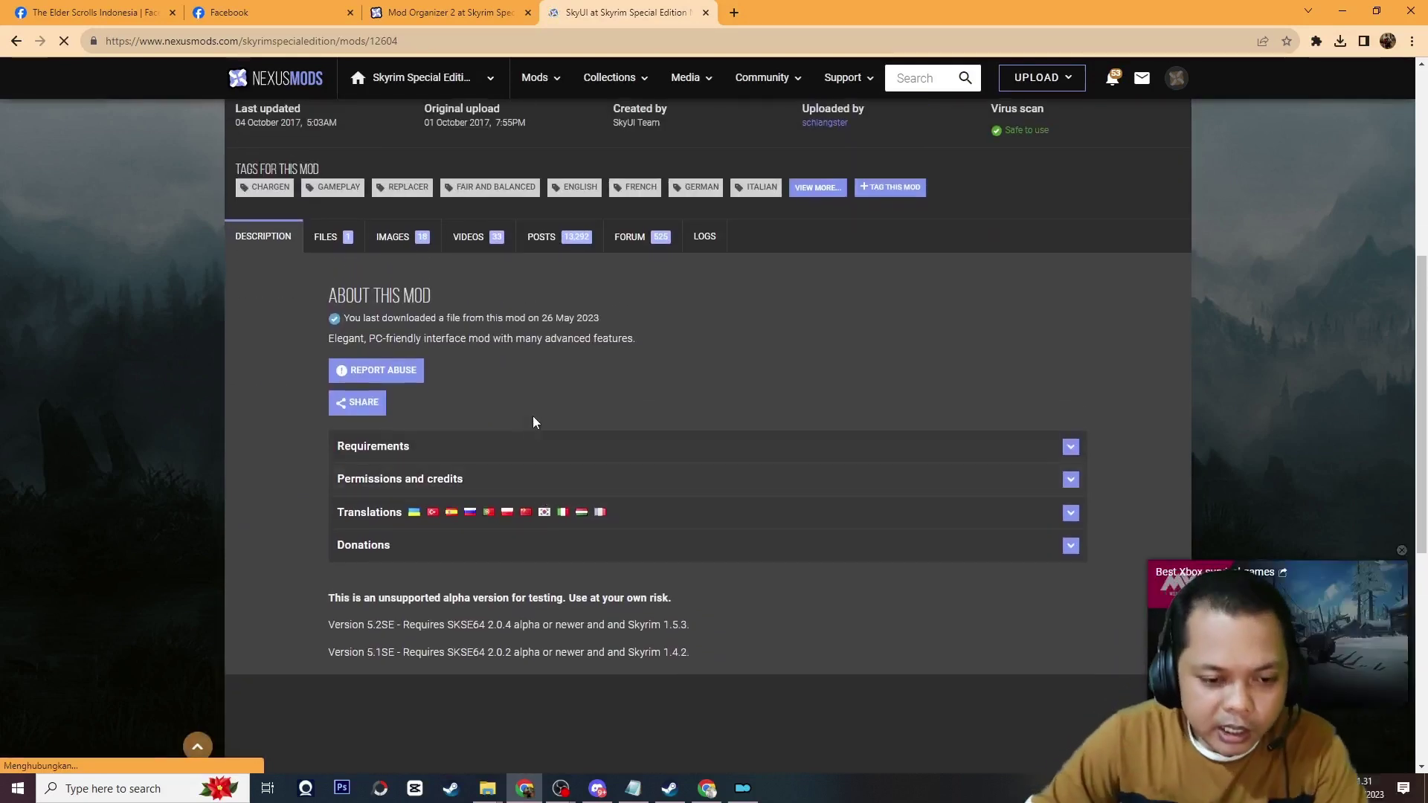
{"action": "left_click", "coordinate": [511, 445]}
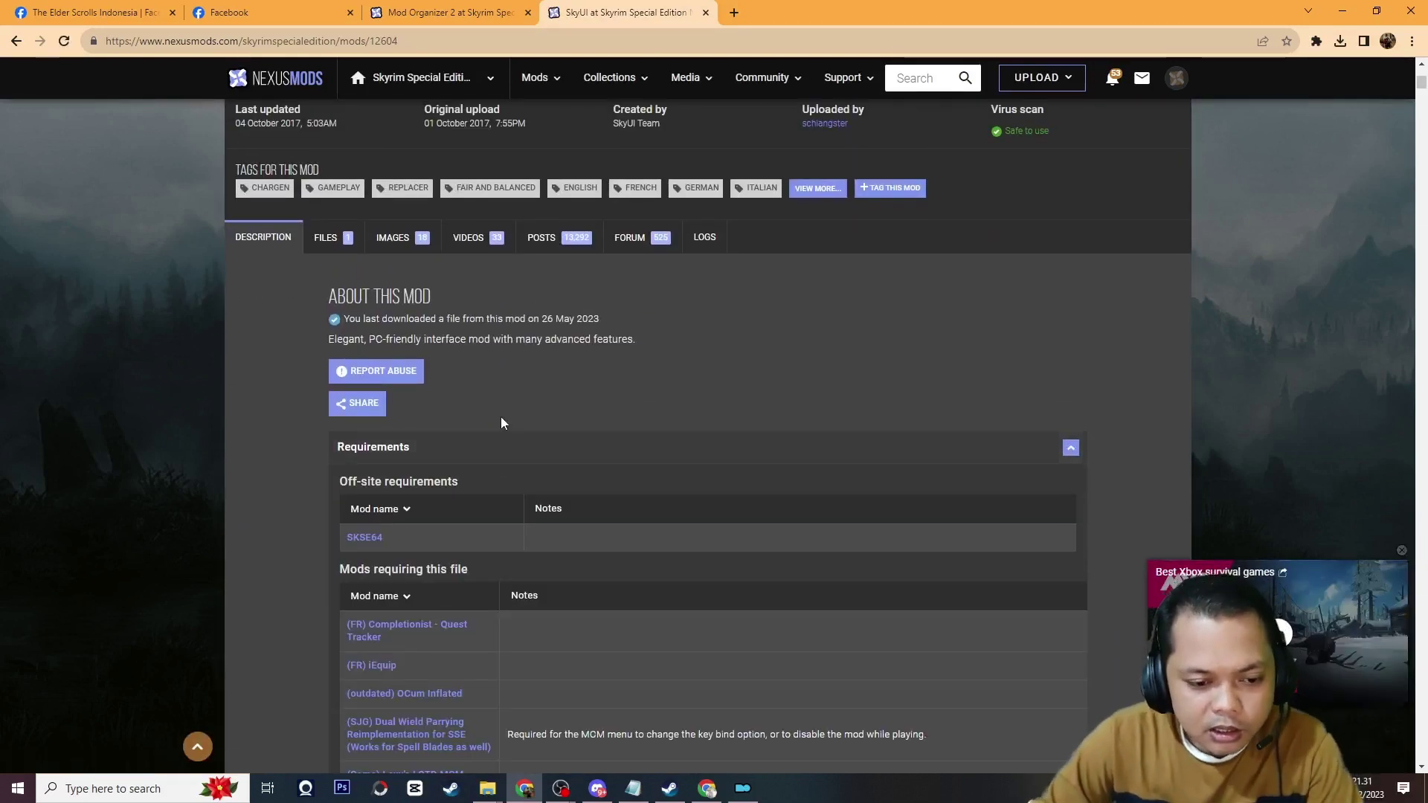
{"action": "scroll", "coordinate": [501, 424], "scroll_direction": "up", "scroll_amount": 2}
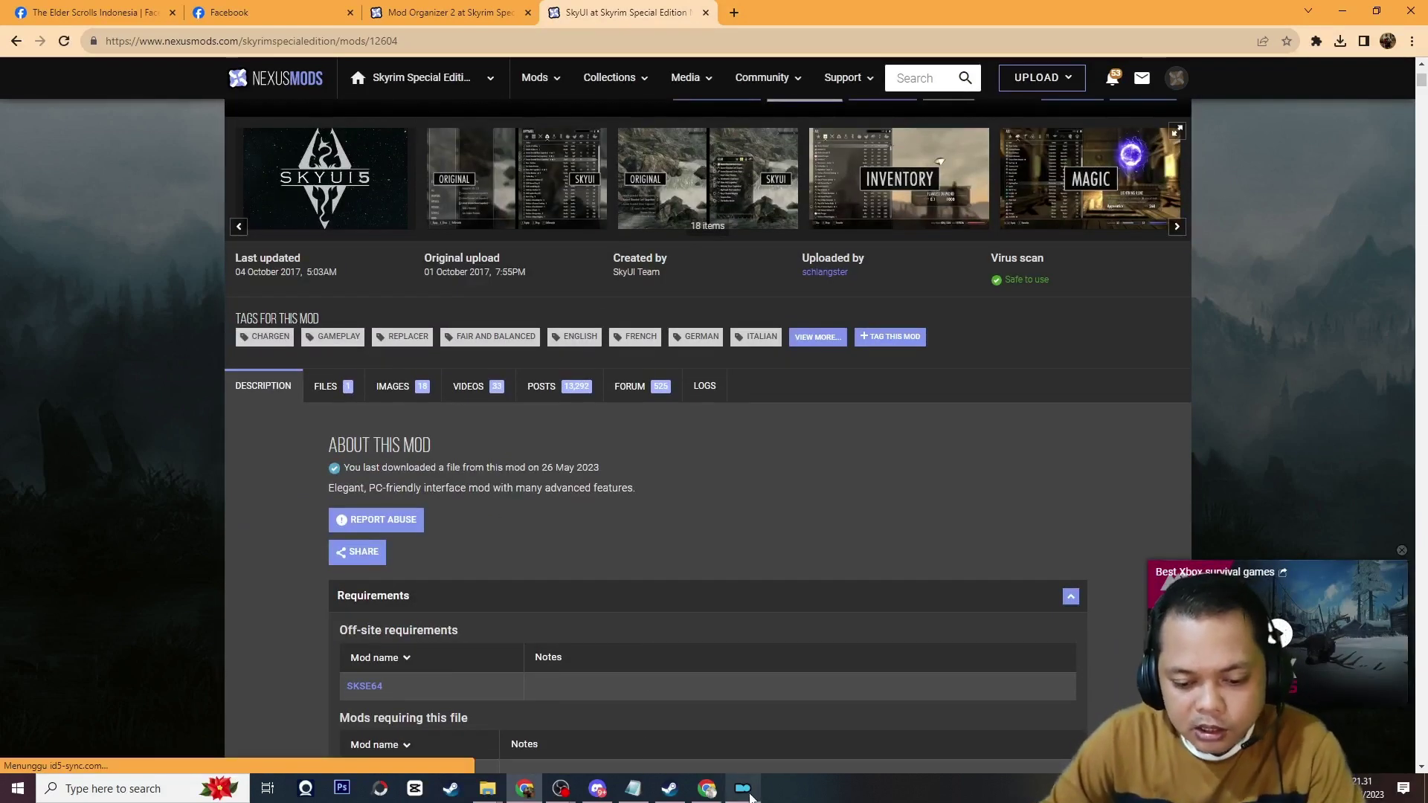
{"action": "left_click", "coordinate": [748, 794]}
{"action": "left_click", "coordinate": [742, 792]}
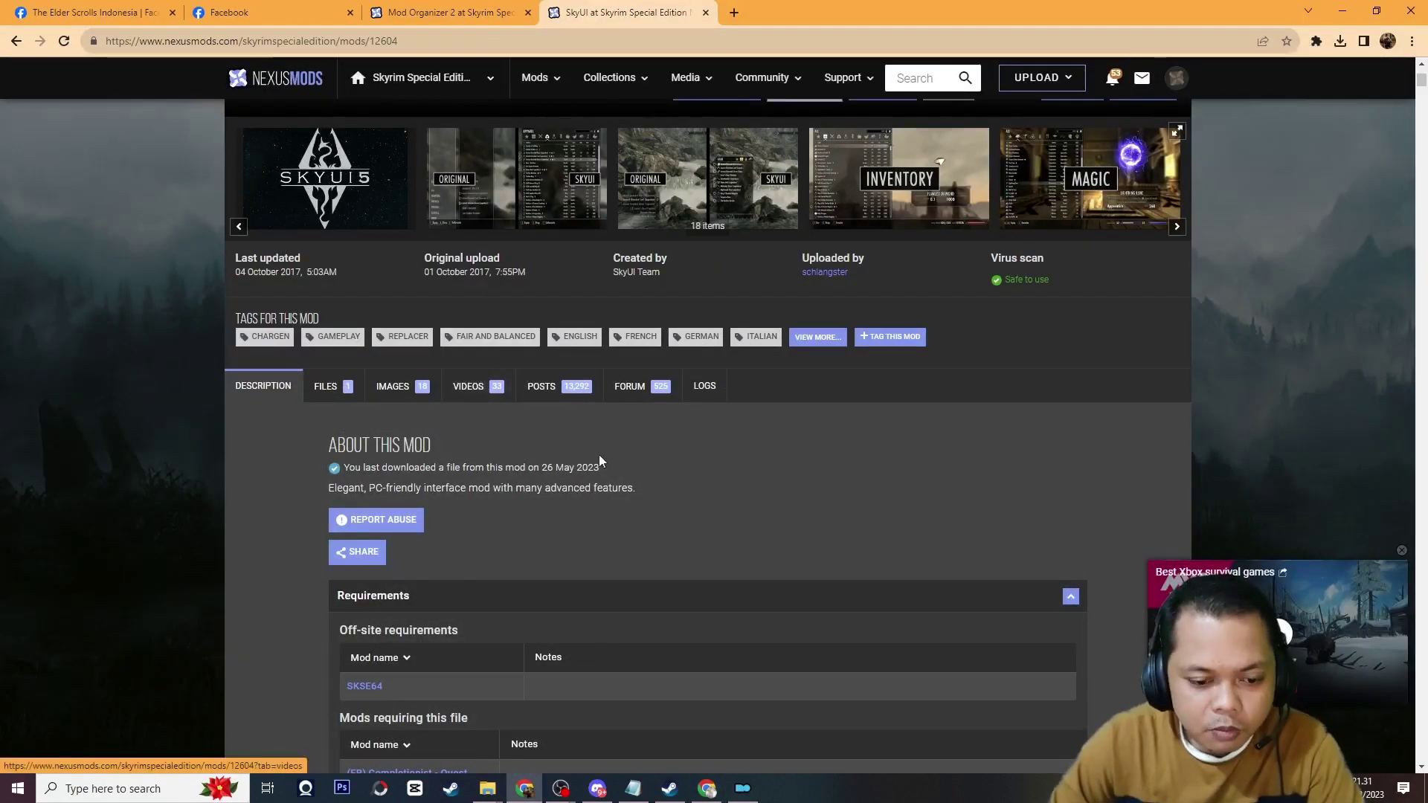
{"action": "scroll", "coordinate": [581, 458], "scroll_direction": "down", "scroll_amount": 2}
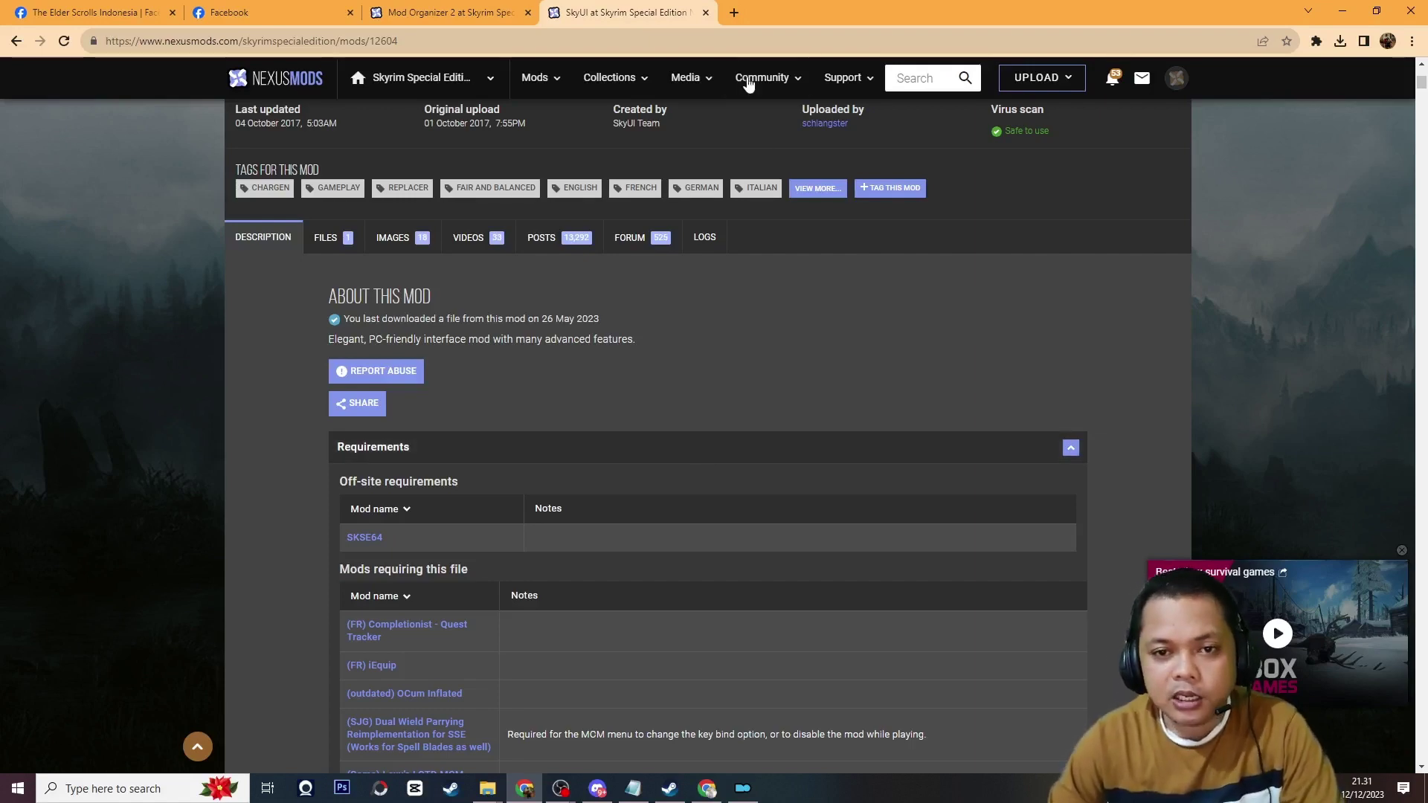
Open skse.silverlock.org in a new browser tab, review the current SKSE builds and view the archived builds.
{"action": "left_click", "coordinate": [733, 13]}
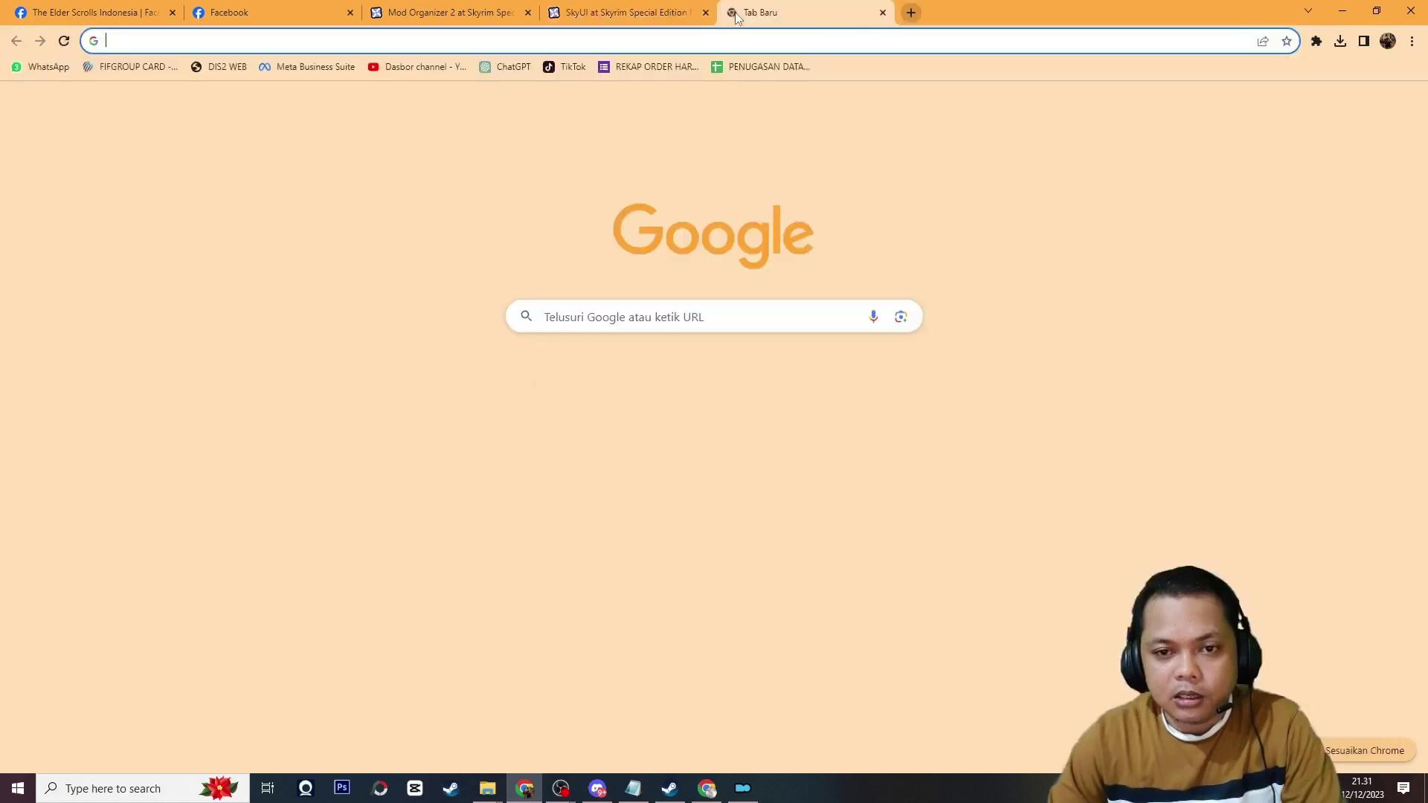
{"action": "type", "text": "skse"}
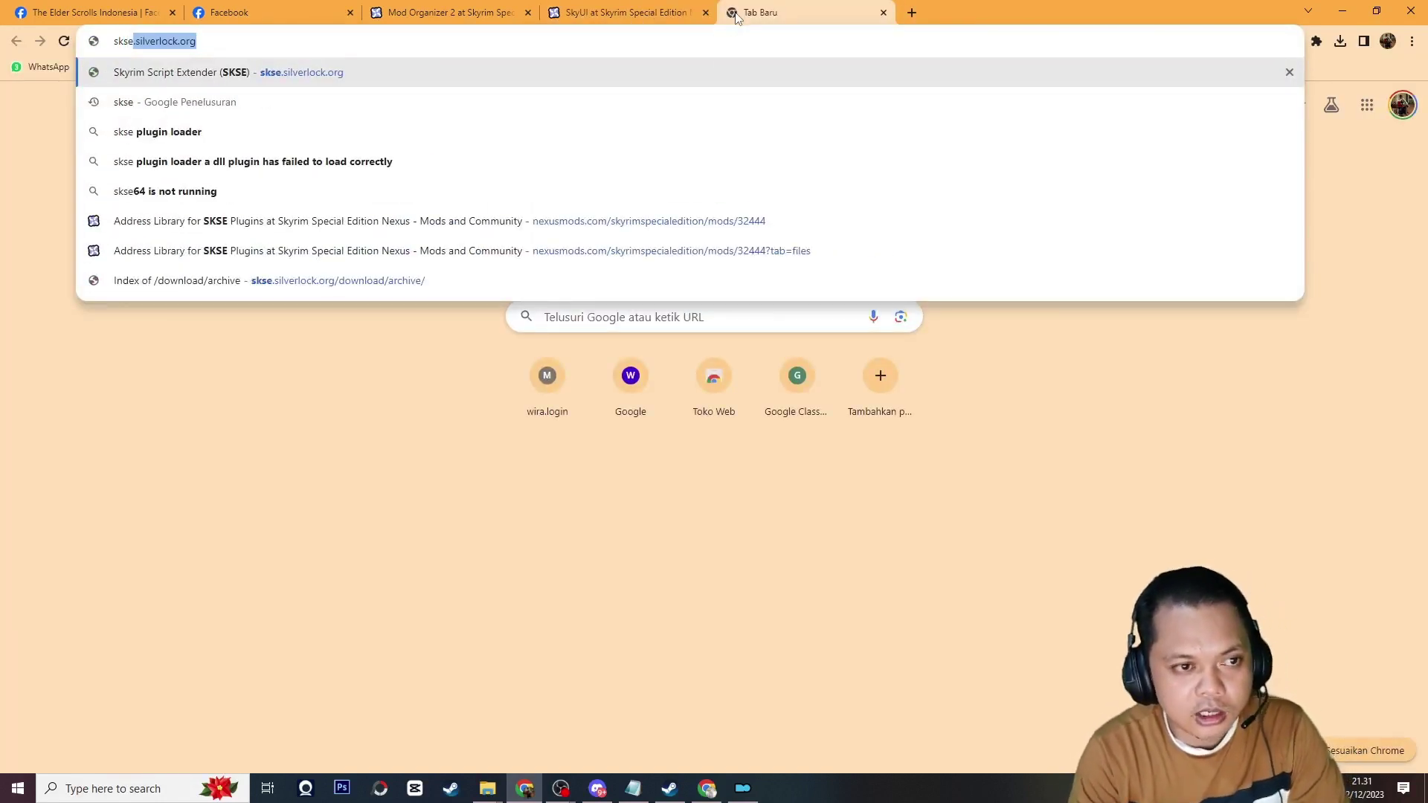
{"action": "key", "text": "Return"}
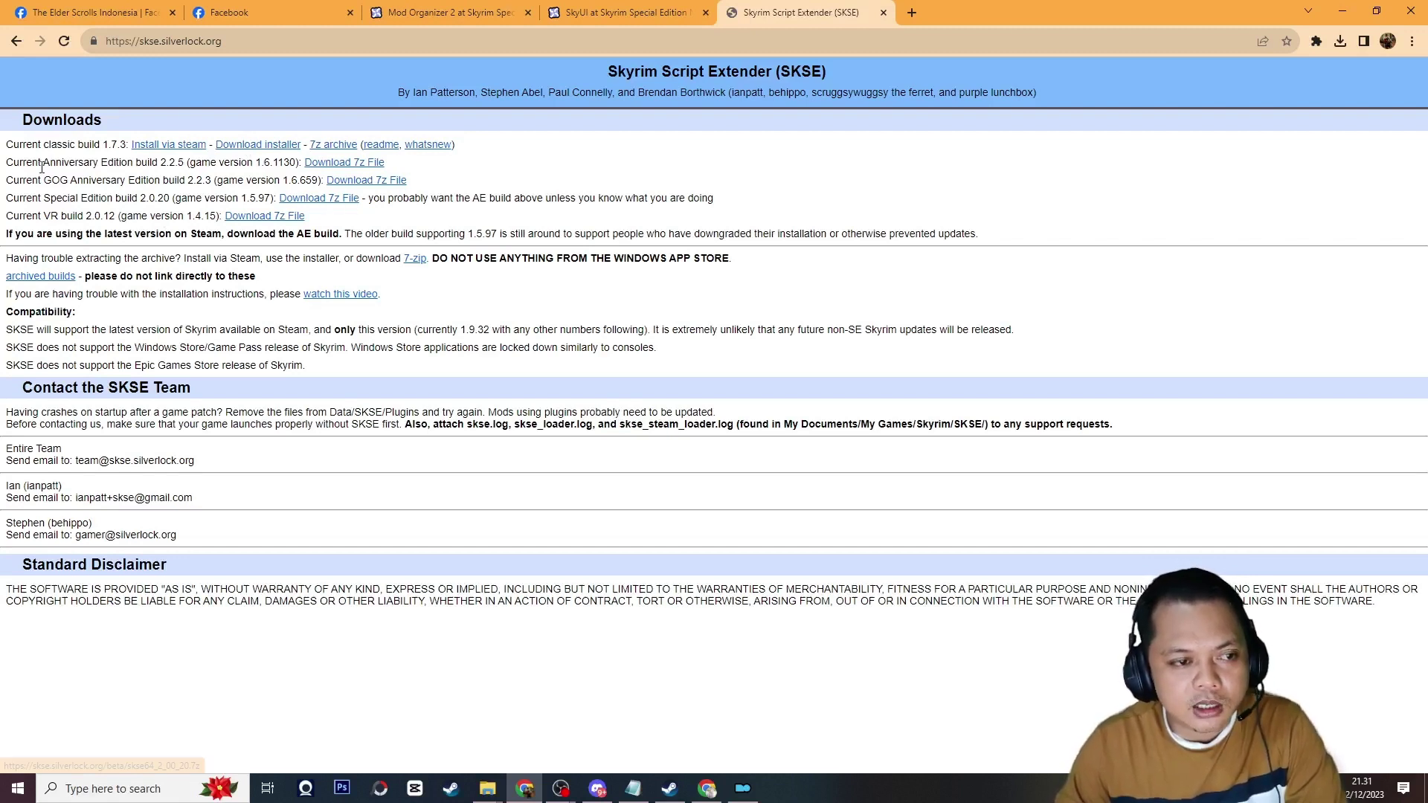
{"action": "double_click", "coordinate": [10, 163]}
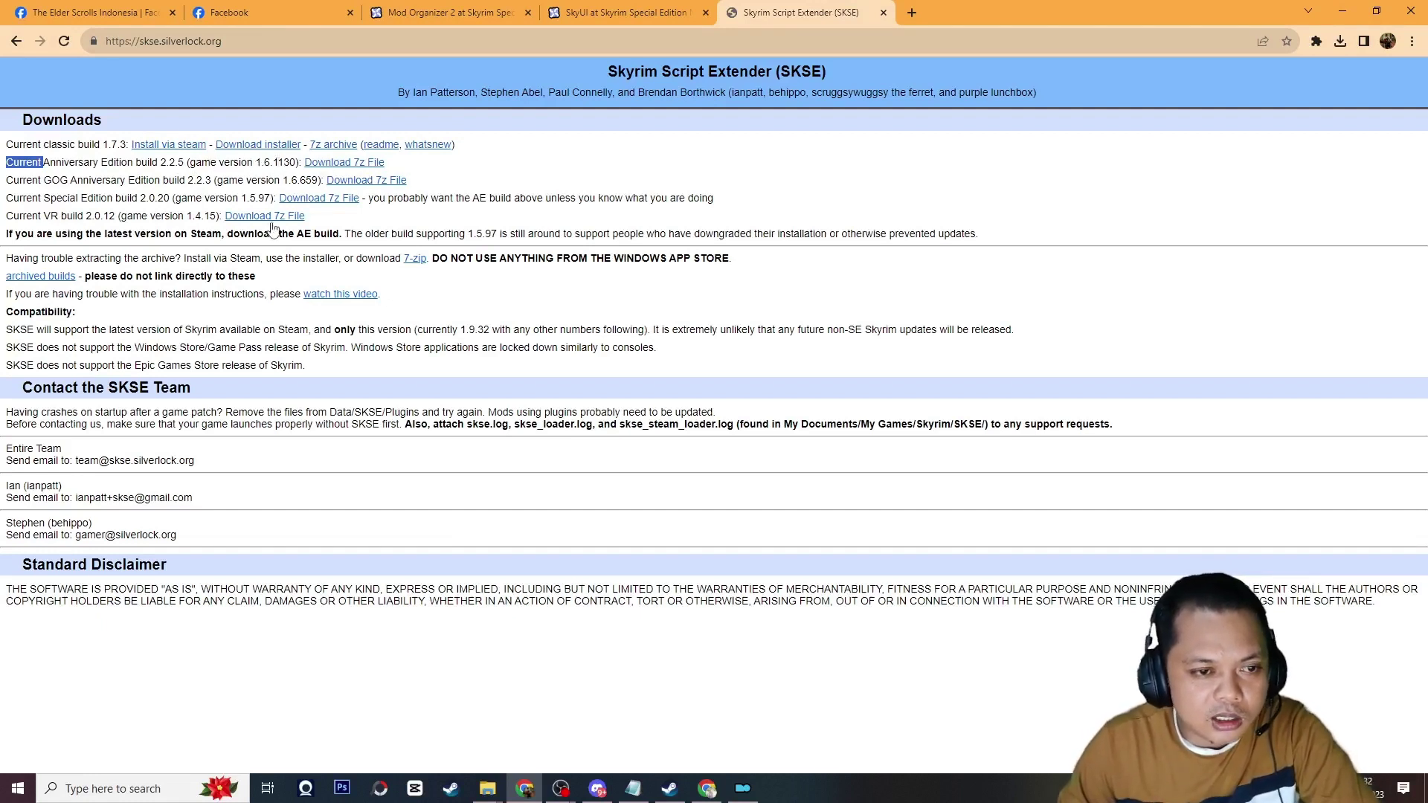
{"action": "left_click", "coordinate": [43, 284]}
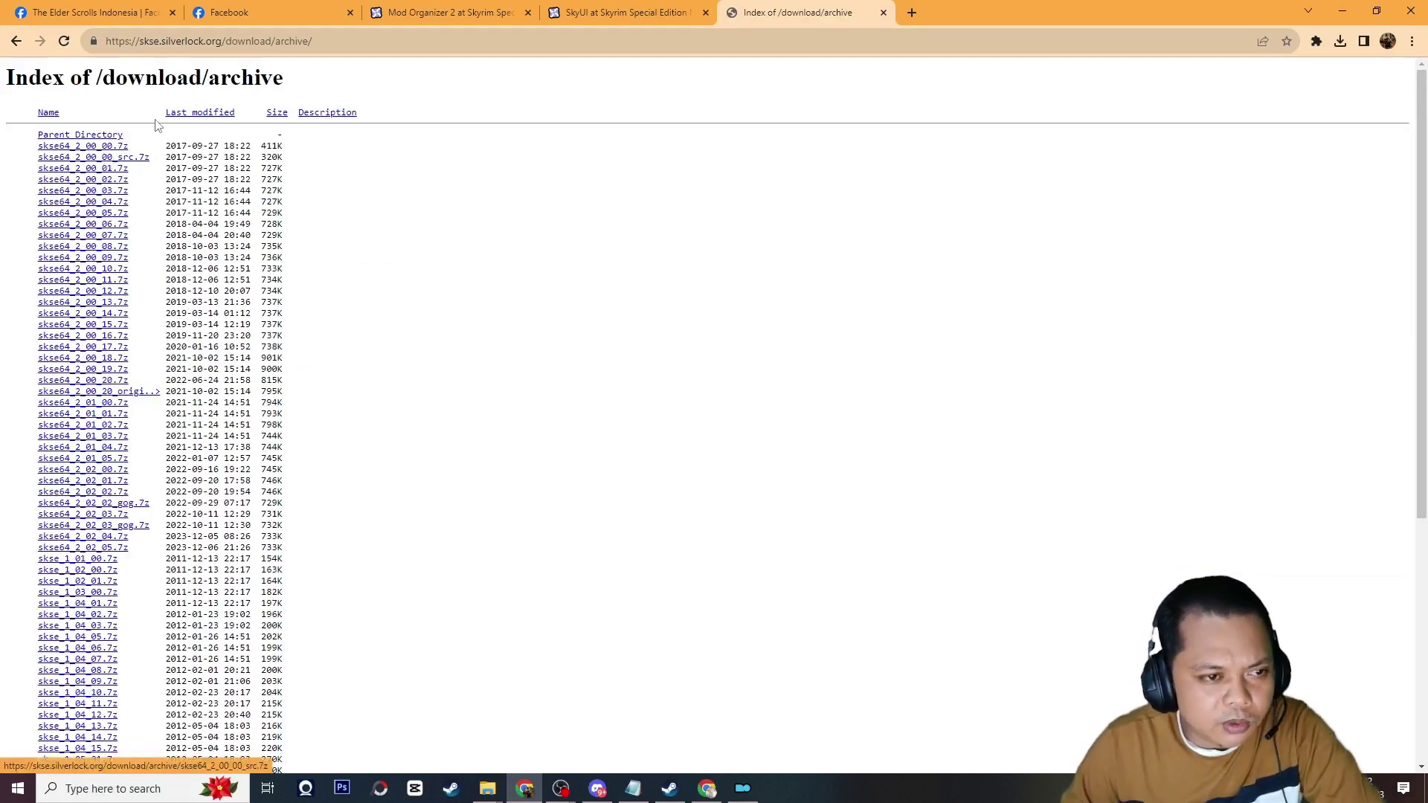
Return to Nexus Mods, search for skse and sort the results by Downloads.
{"action": "left_click", "coordinate": [617, 12]}
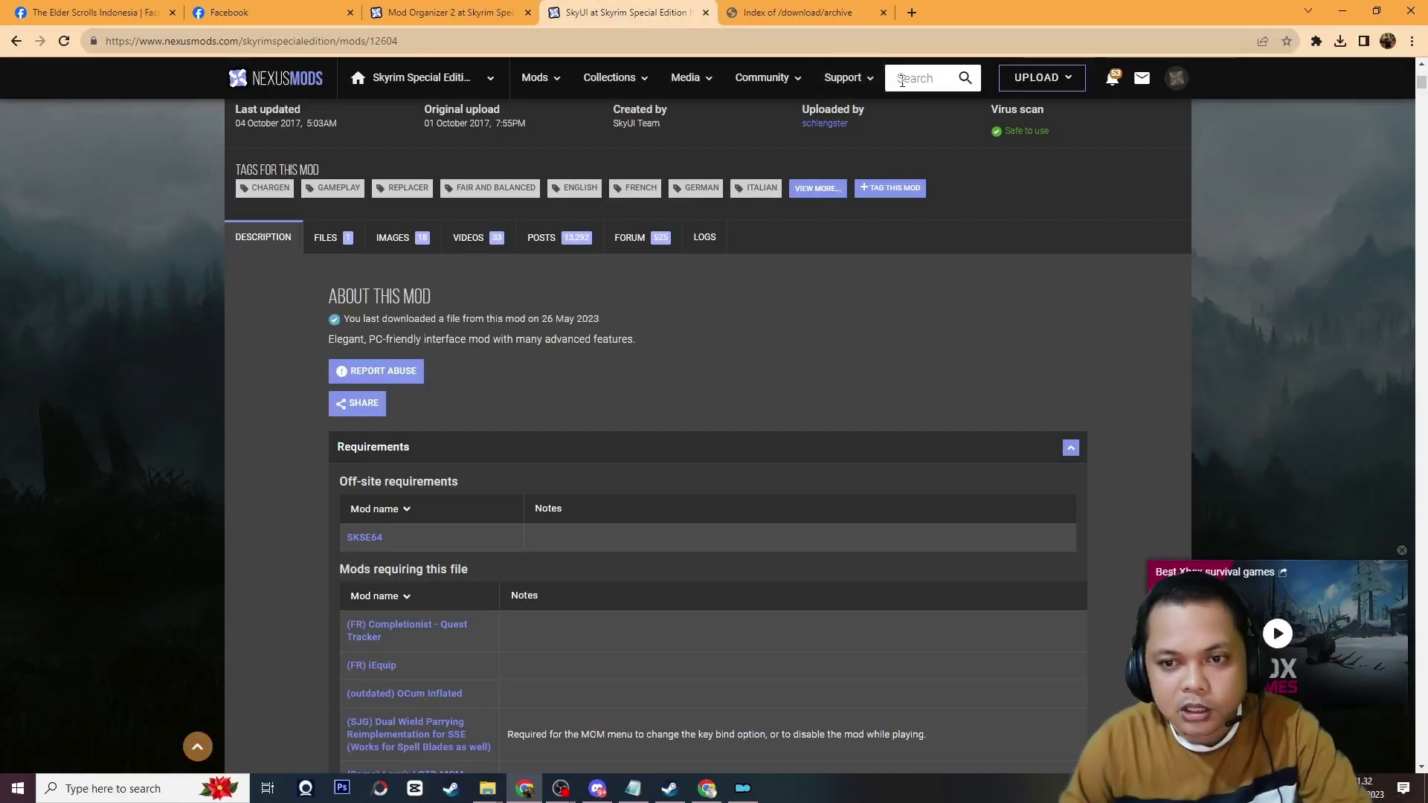
{"action": "type", "text": "skse"}
{"action": "key", "text": "Return"}
{"action": "left_click", "coordinate": [920, 495]}
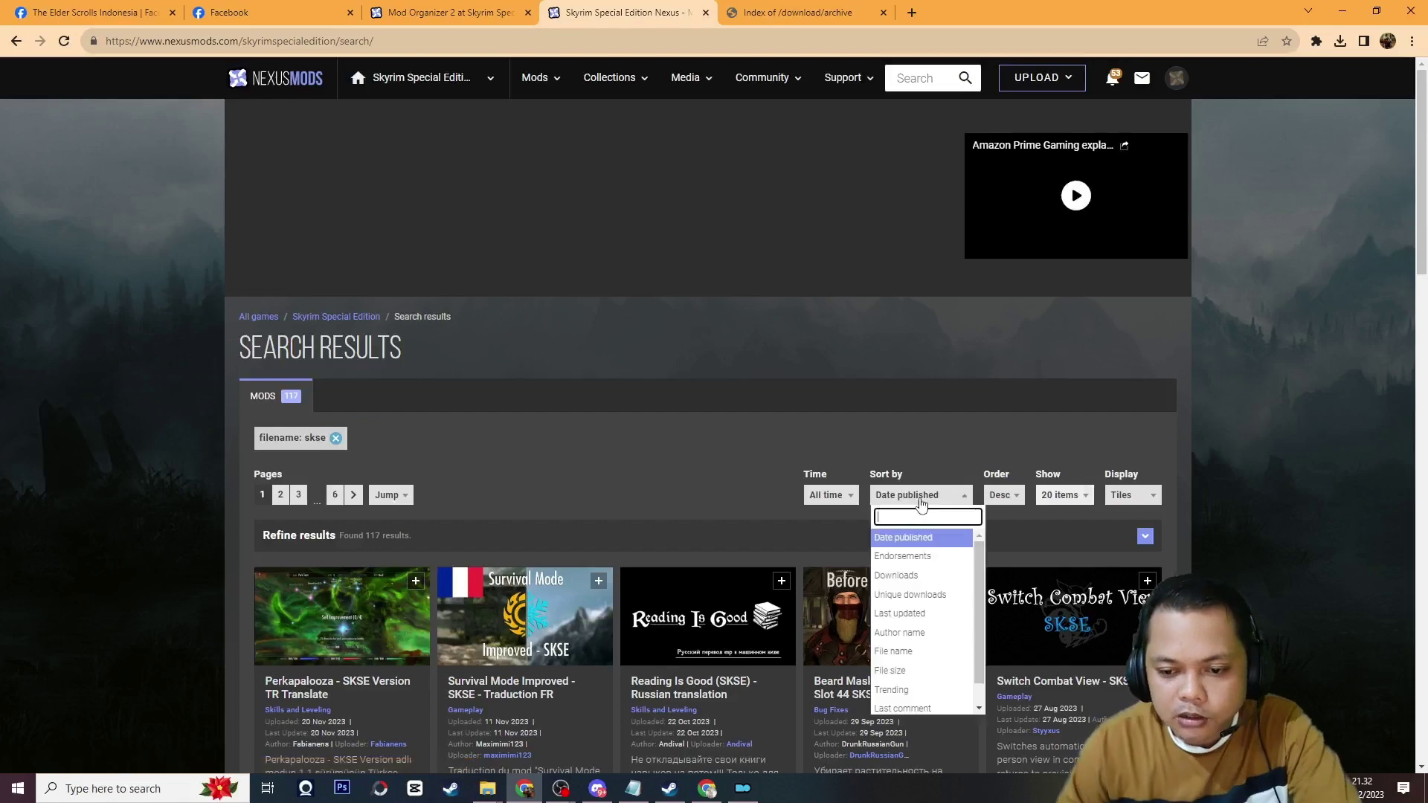
{"action": "left_click", "coordinate": [918, 586]}
{"action": "left_click", "coordinate": [922, 495]}
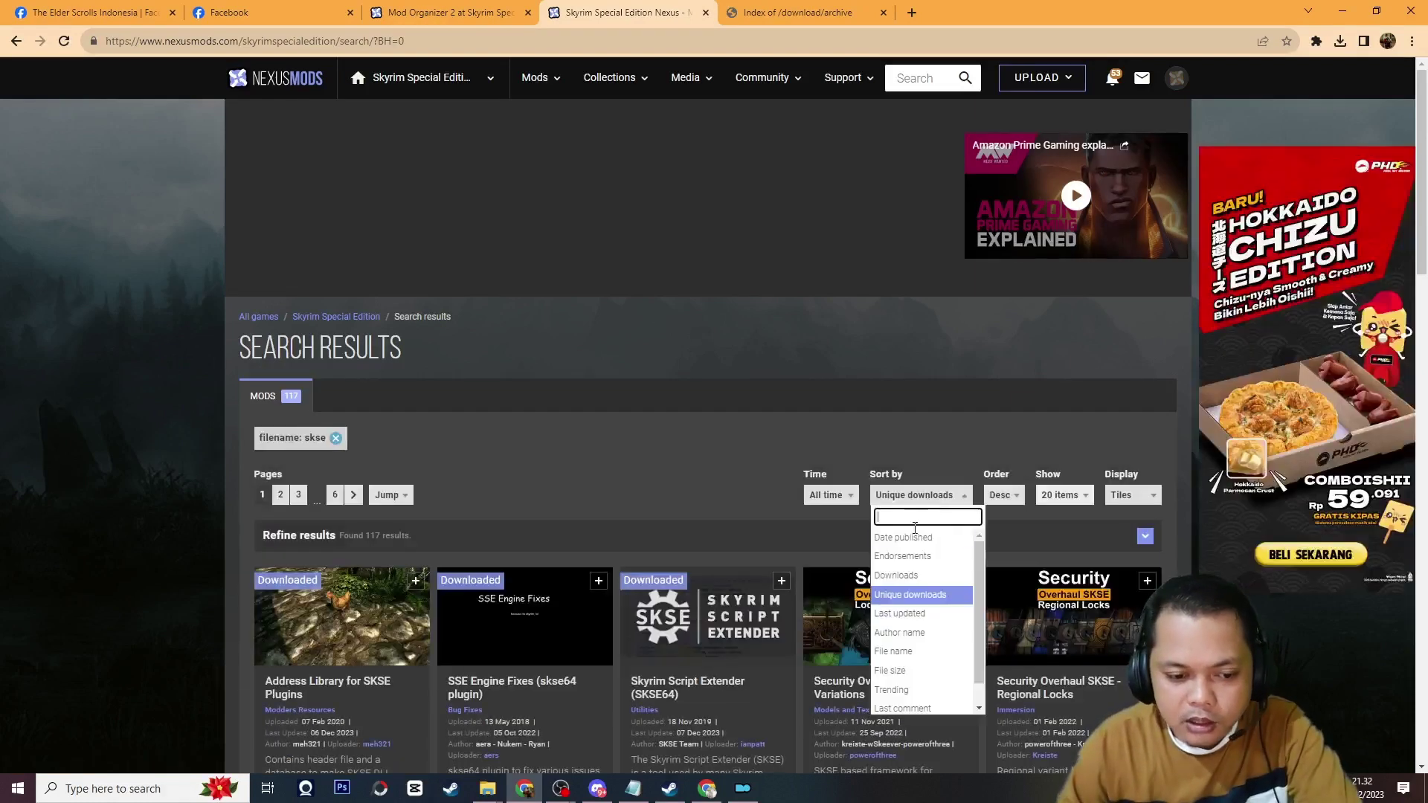
{"action": "left_click", "coordinate": [914, 578]}
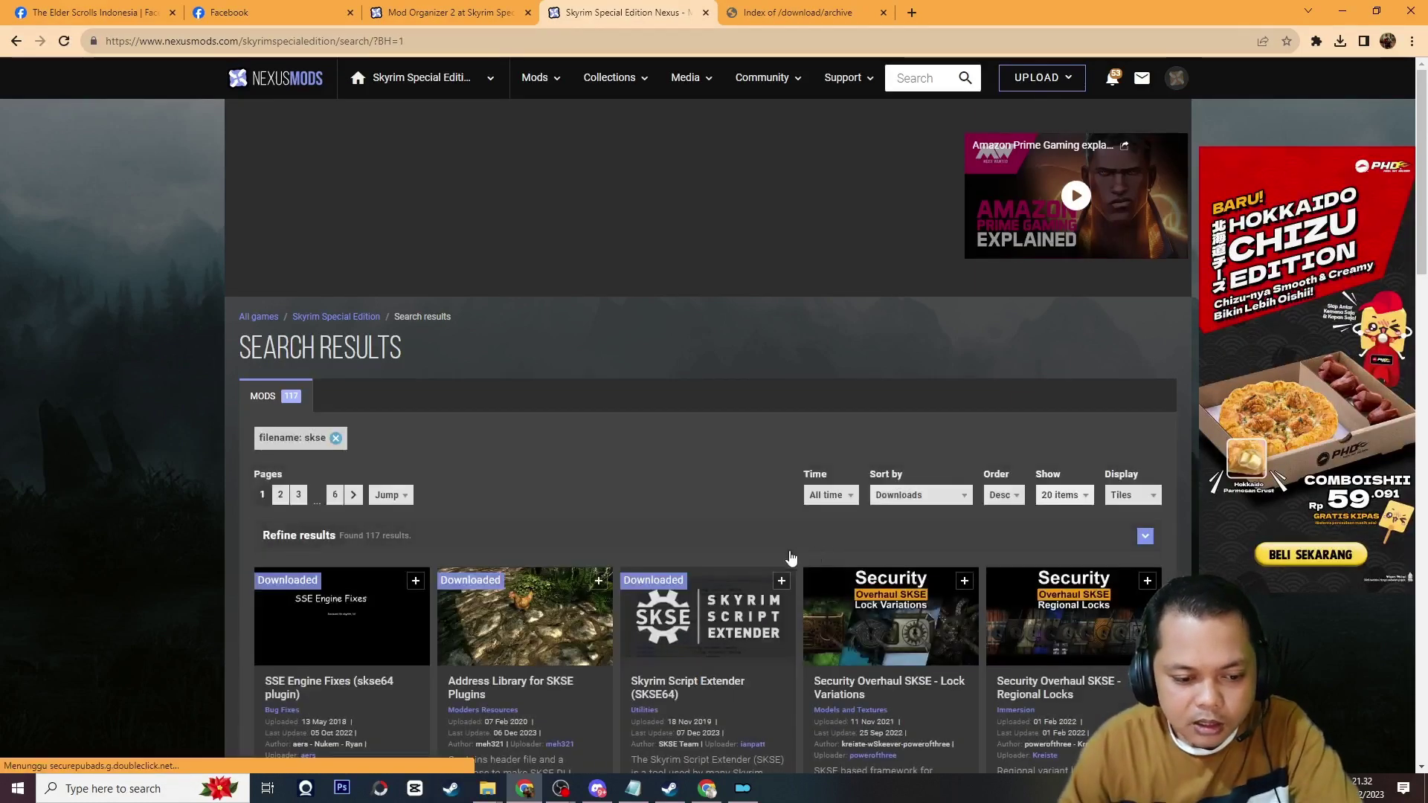
Open the Skyrim Script Extender (SKSE64) page from the search results and check its requirements.
{"action": "scroll", "coordinate": [673, 533], "scroll_direction": "down", "scroll_amount": 2}
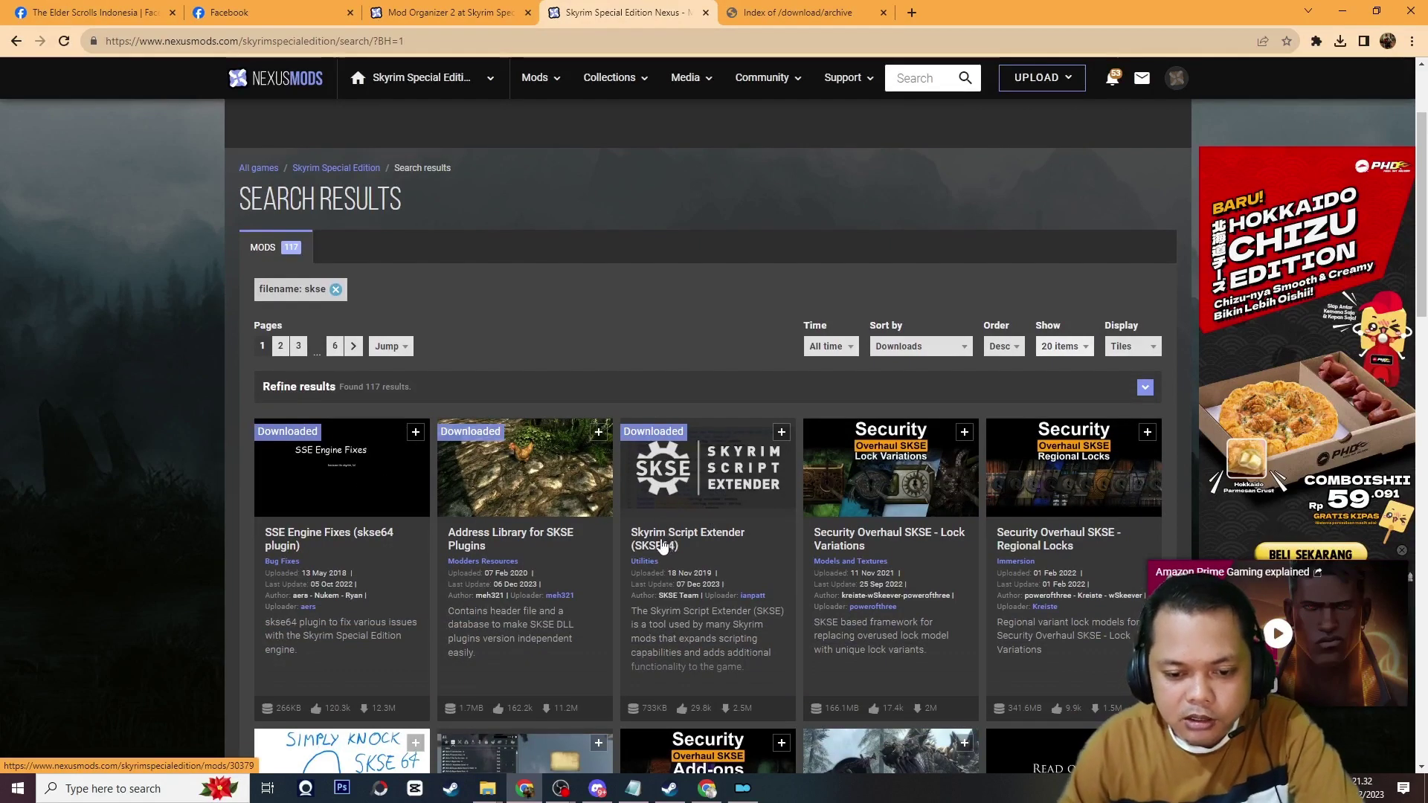
{"action": "left_click", "coordinate": [713, 466]}
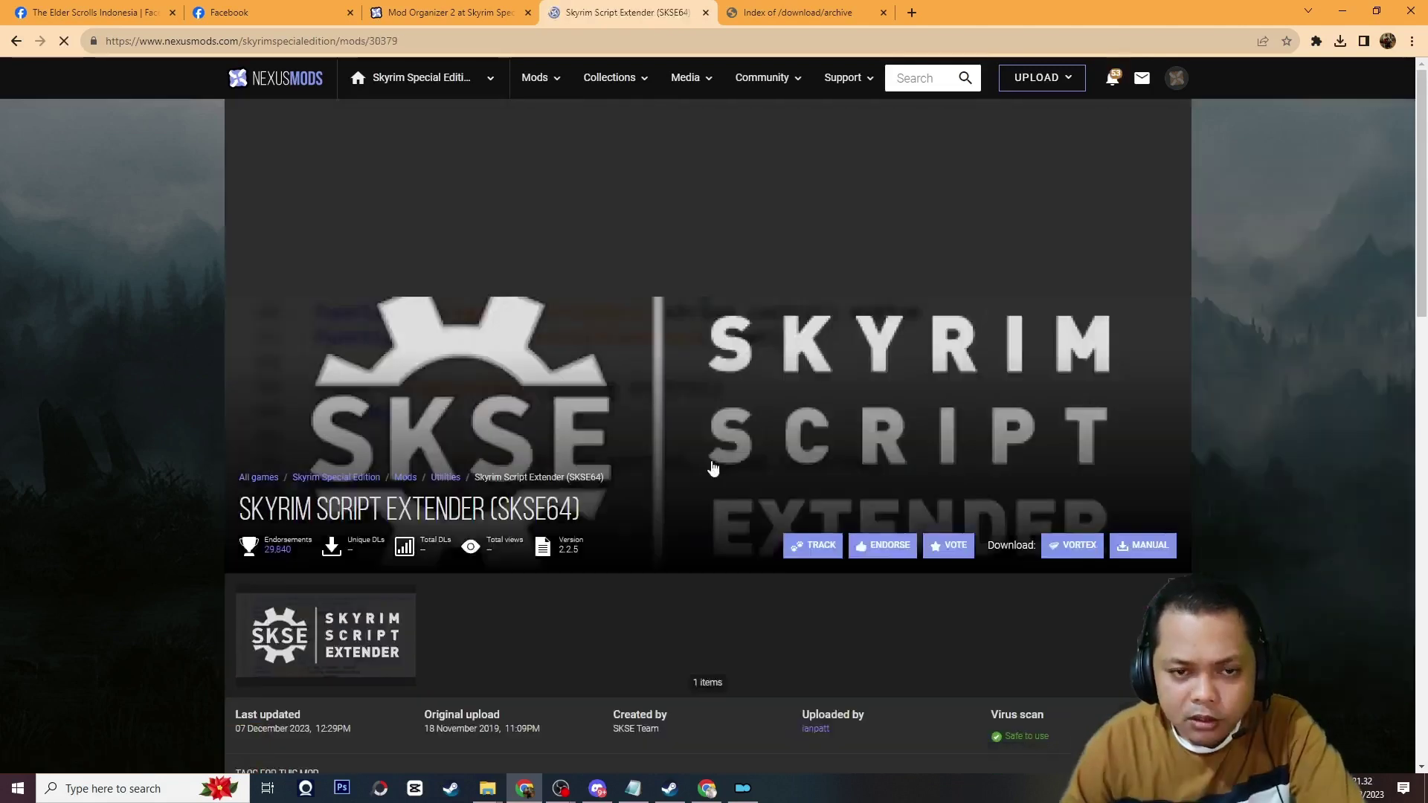
{"action": "scroll", "coordinate": [669, 462], "scroll_direction": "down", "scroll_amount": 4}
{"action": "scroll", "coordinate": [595, 458], "scroll_direction": "down", "scroll_amount": 3}
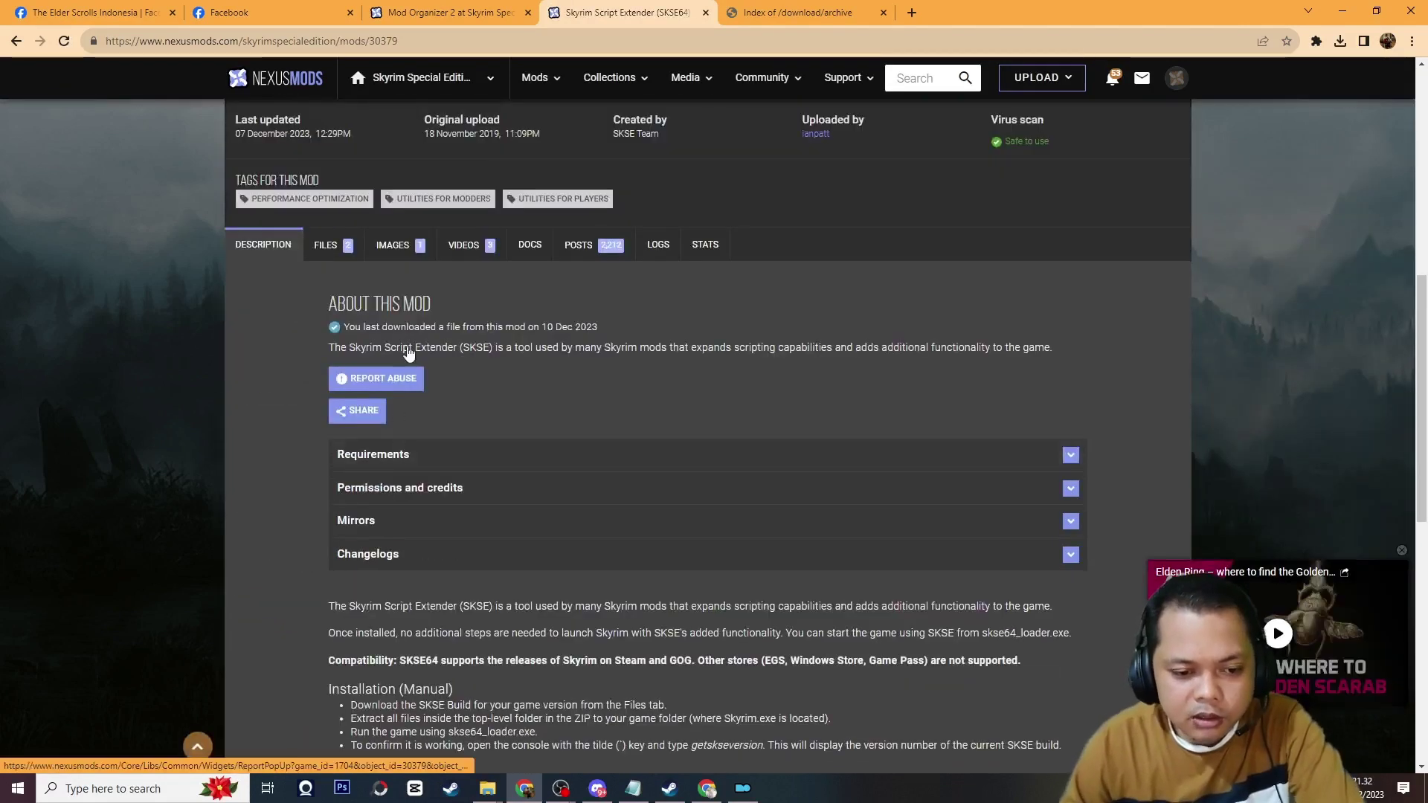
{"action": "left_click", "coordinate": [496, 460]}
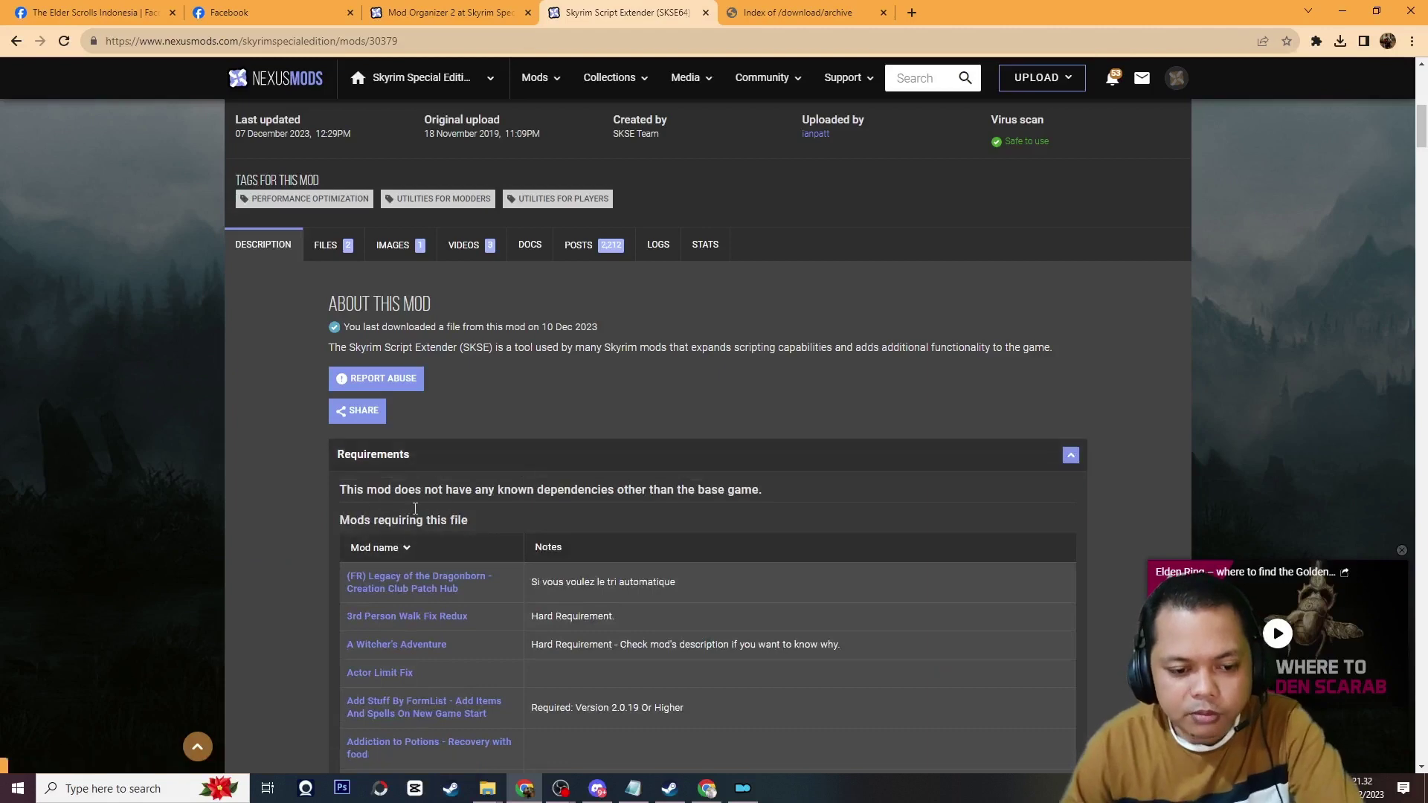
{"action": "scroll", "coordinate": [539, 499], "scroll_direction": "up", "scroll_amount": 2}
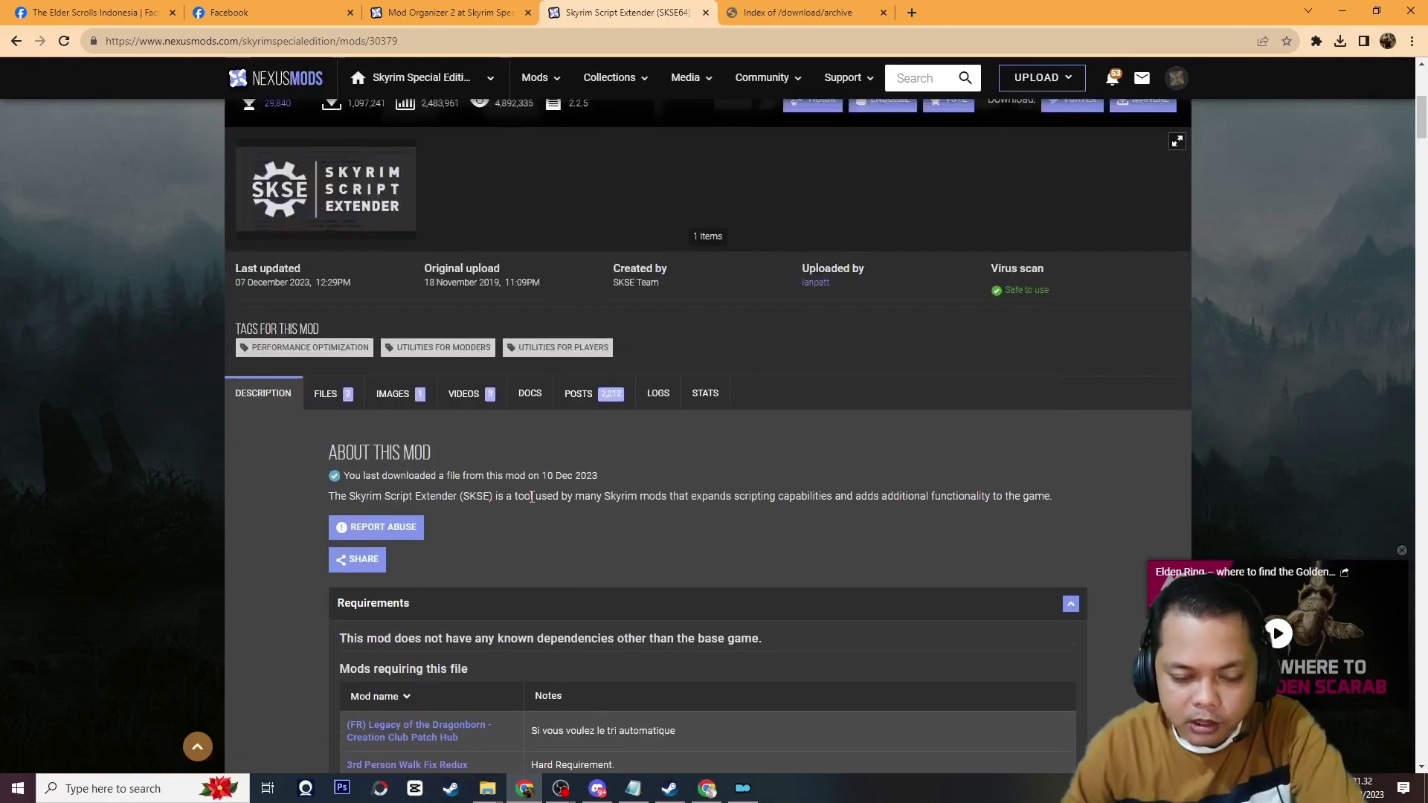
{"action": "triple_click", "coordinate": [632, 638]}
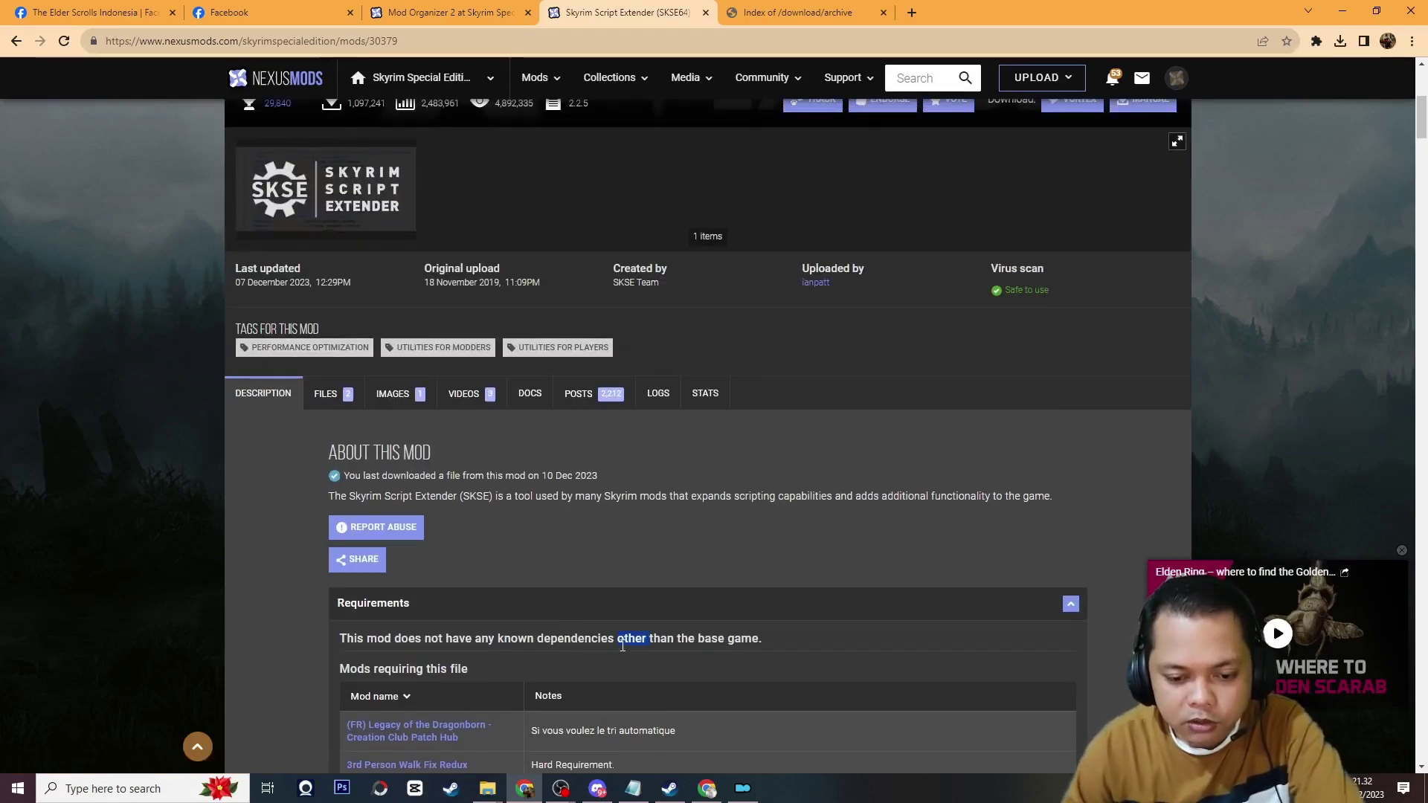
Start tracking Skyrim Script Extender (SKSE64) and open the mod's files list.
{"action": "scroll", "coordinate": [707, 595], "scroll_direction": "up", "scroll_amount": 2}
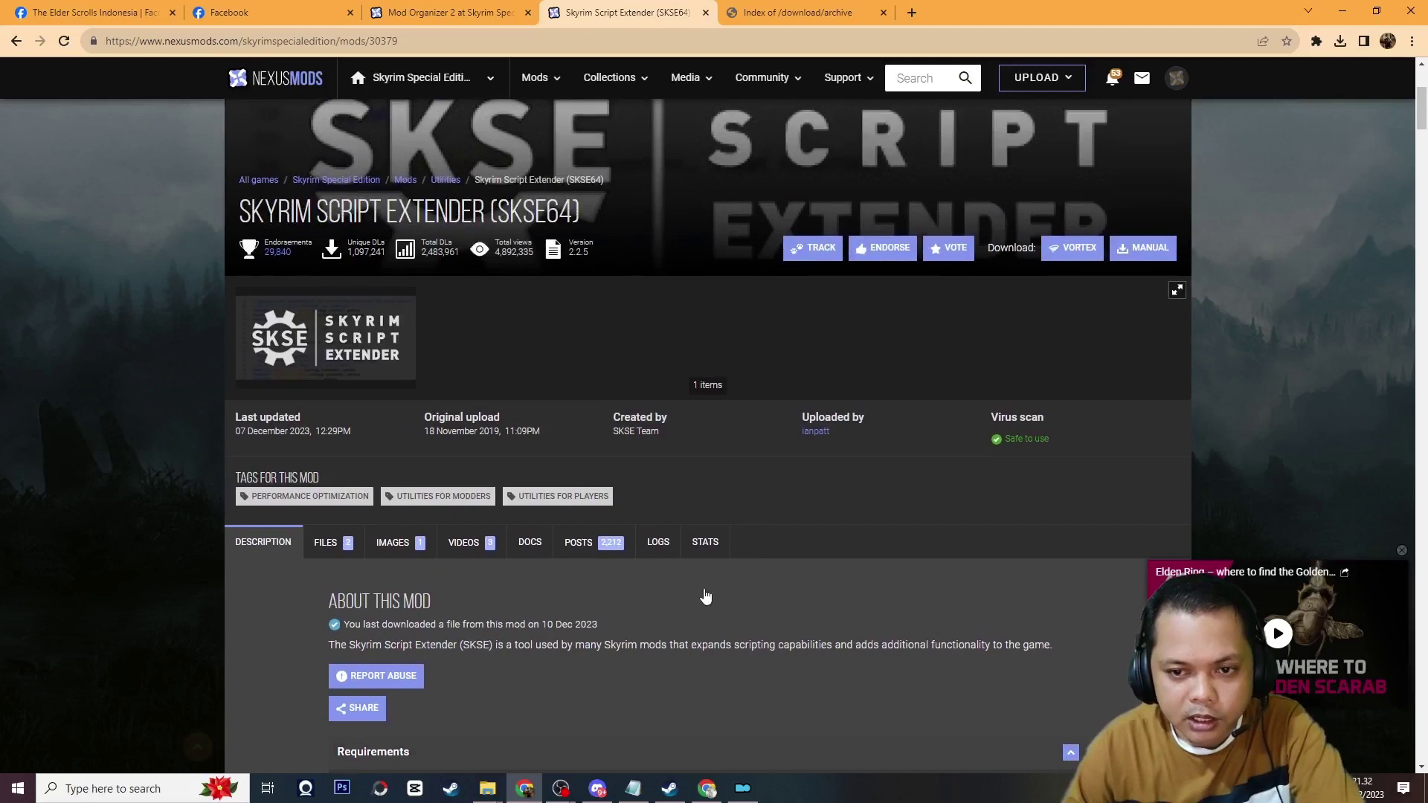
{"action": "left_click", "coordinate": [819, 253]}
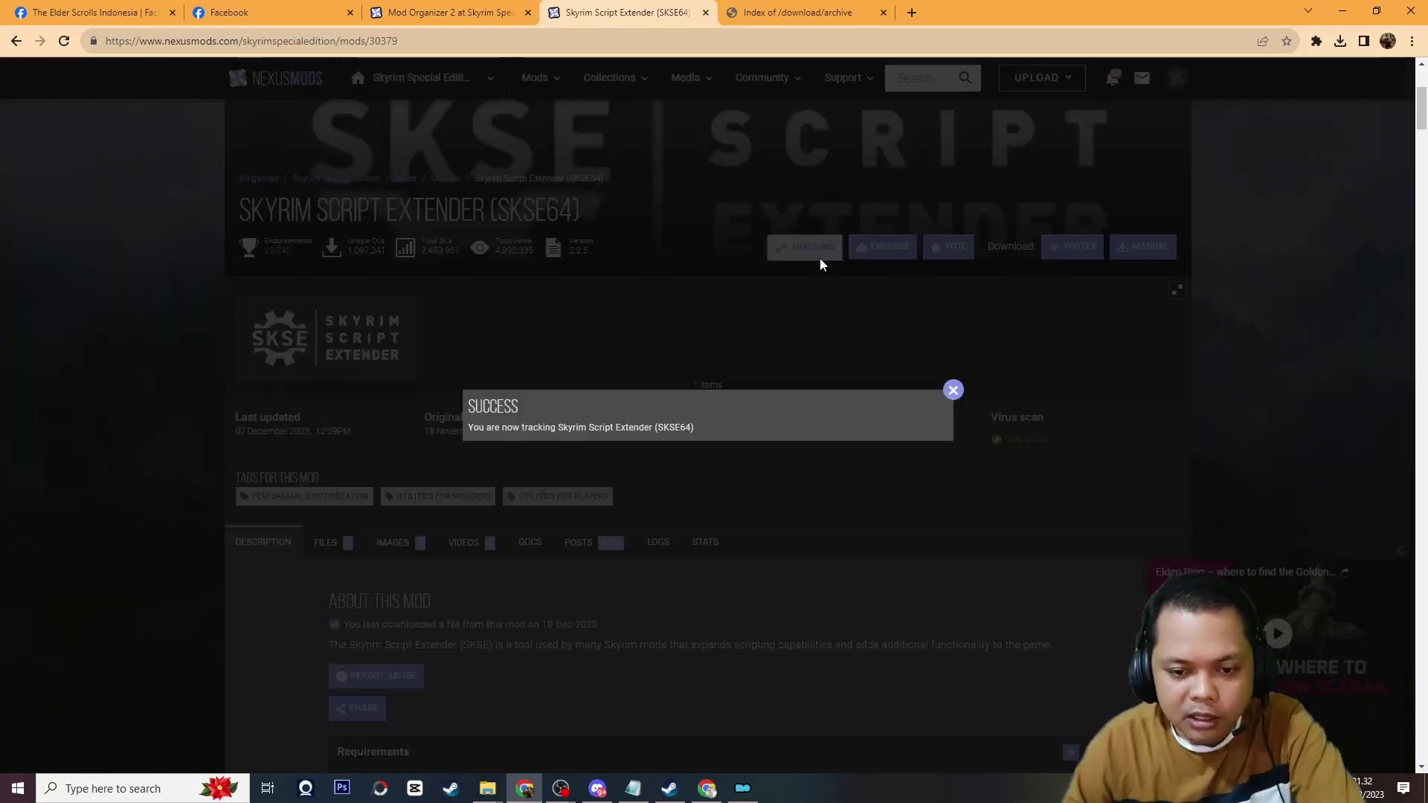
{"action": "left_click", "coordinate": [954, 392]}
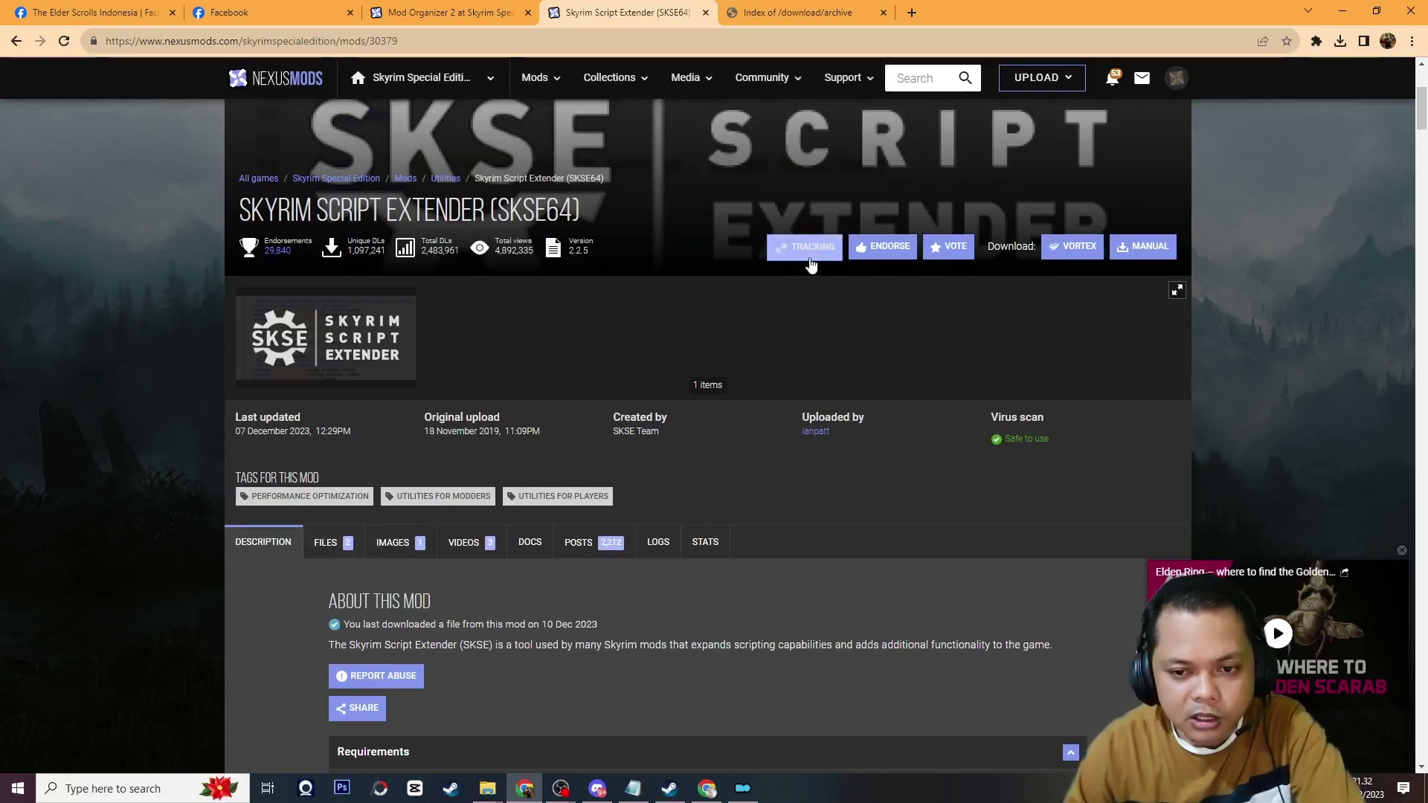
{"action": "left_click", "coordinate": [326, 542]}
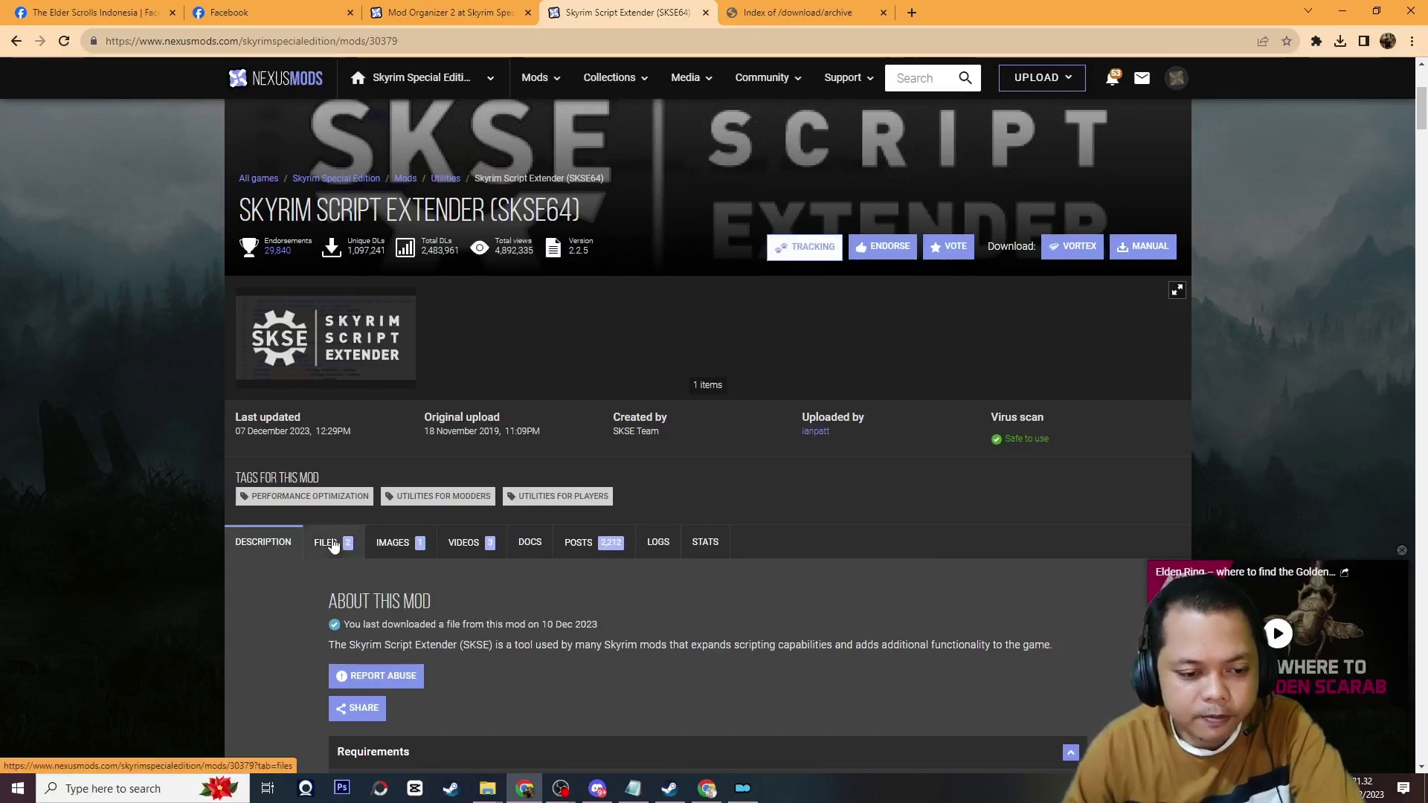
Examine the SKSE64 main files and expand the old file entries to compare their compatible Skyrim Special Edition versions.
{"action": "scroll", "coordinate": [467, 551], "scroll_direction": "down", "scroll_amount": 3}
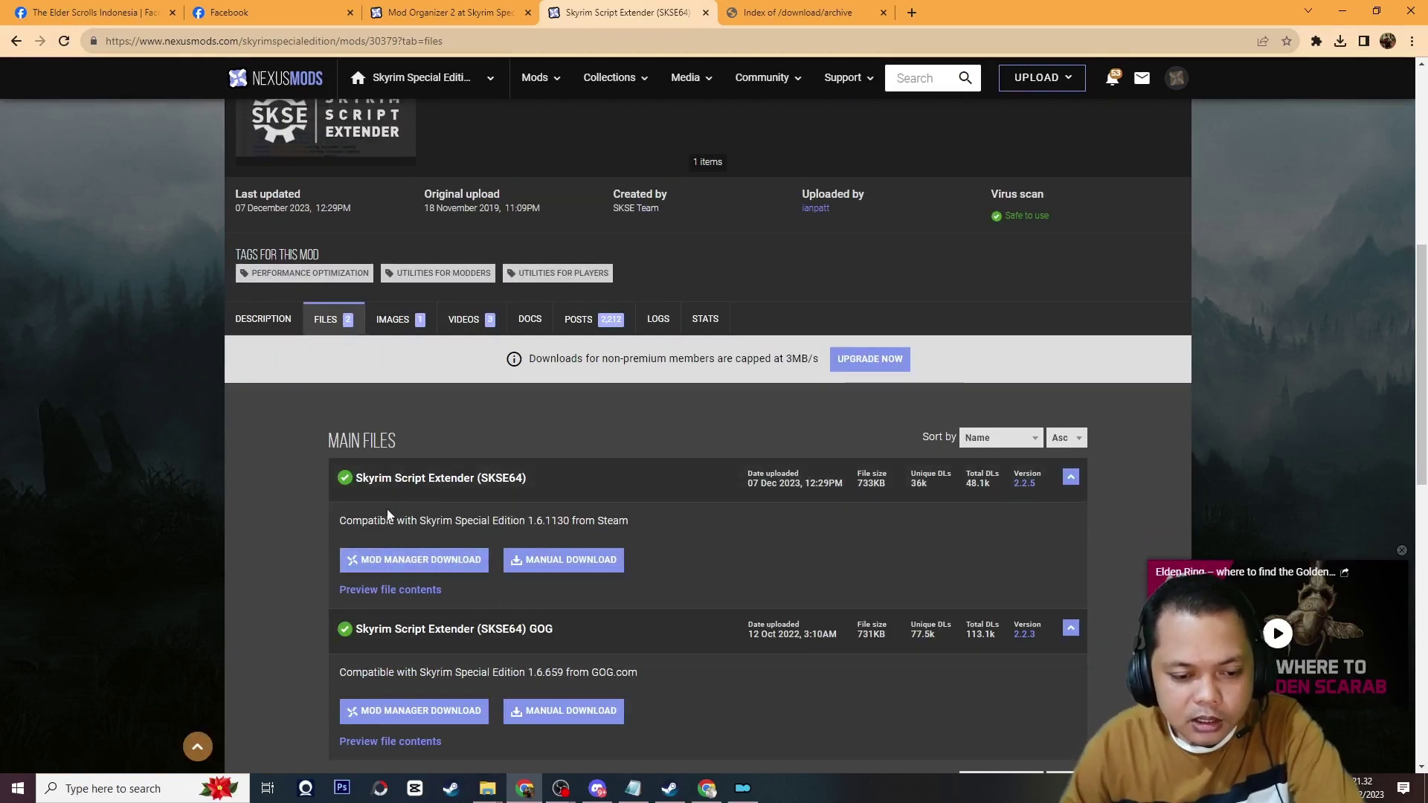
{"action": "scroll", "coordinate": [440, 503], "scroll_direction": "down", "scroll_amount": 2}
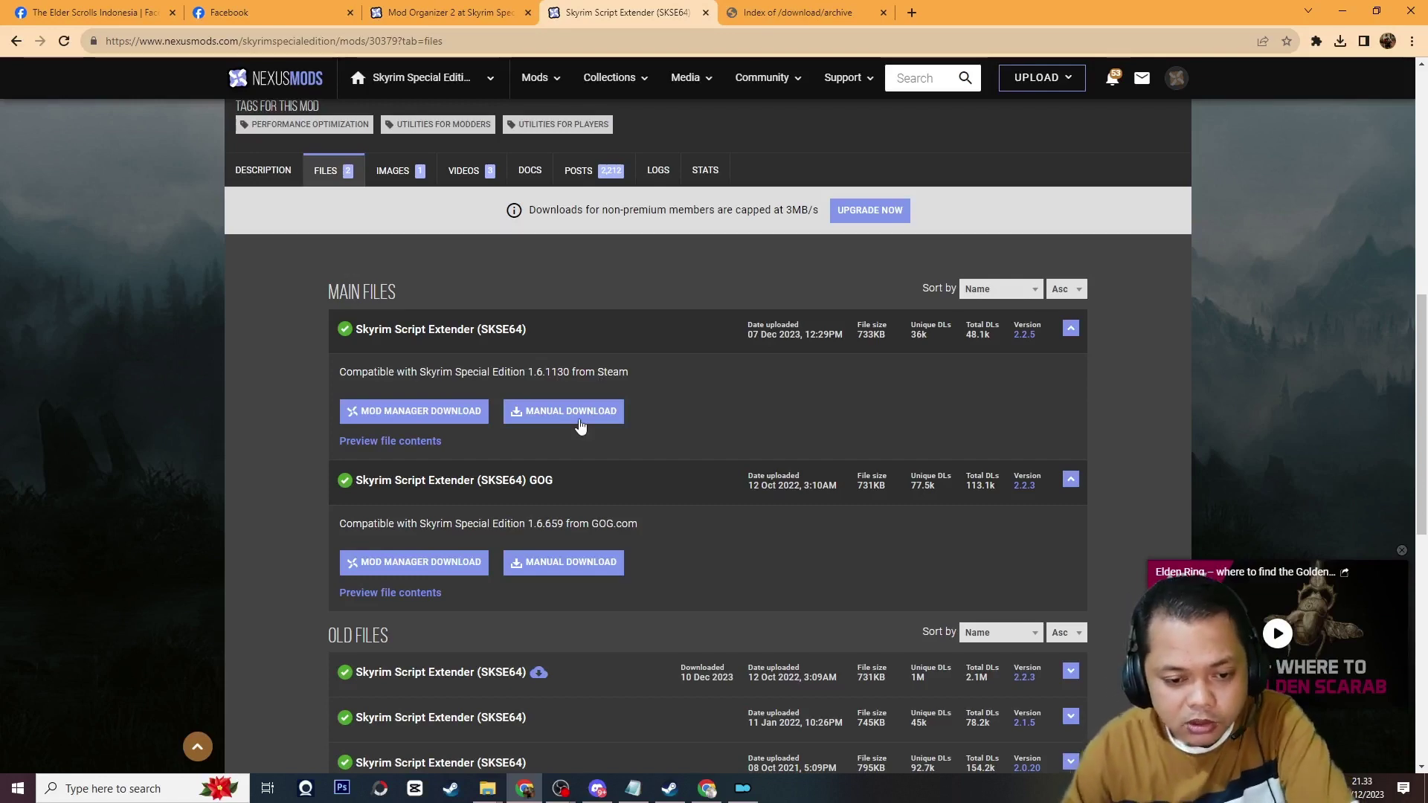
{"action": "scroll", "coordinate": [546, 482], "scroll_direction": "down", "scroll_amount": 3}
{"action": "left_click", "coordinate": [650, 468]}
{"action": "left_click", "coordinate": [599, 599]}
{"action": "scroll", "coordinate": [606, 576], "scroll_direction": "down", "scroll_amount": 3}
{"action": "left_click", "coordinate": [669, 527]}
{"action": "scroll", "coordinate": [669, 526], "scroll_direction": "up", "scroll_amount": 2}
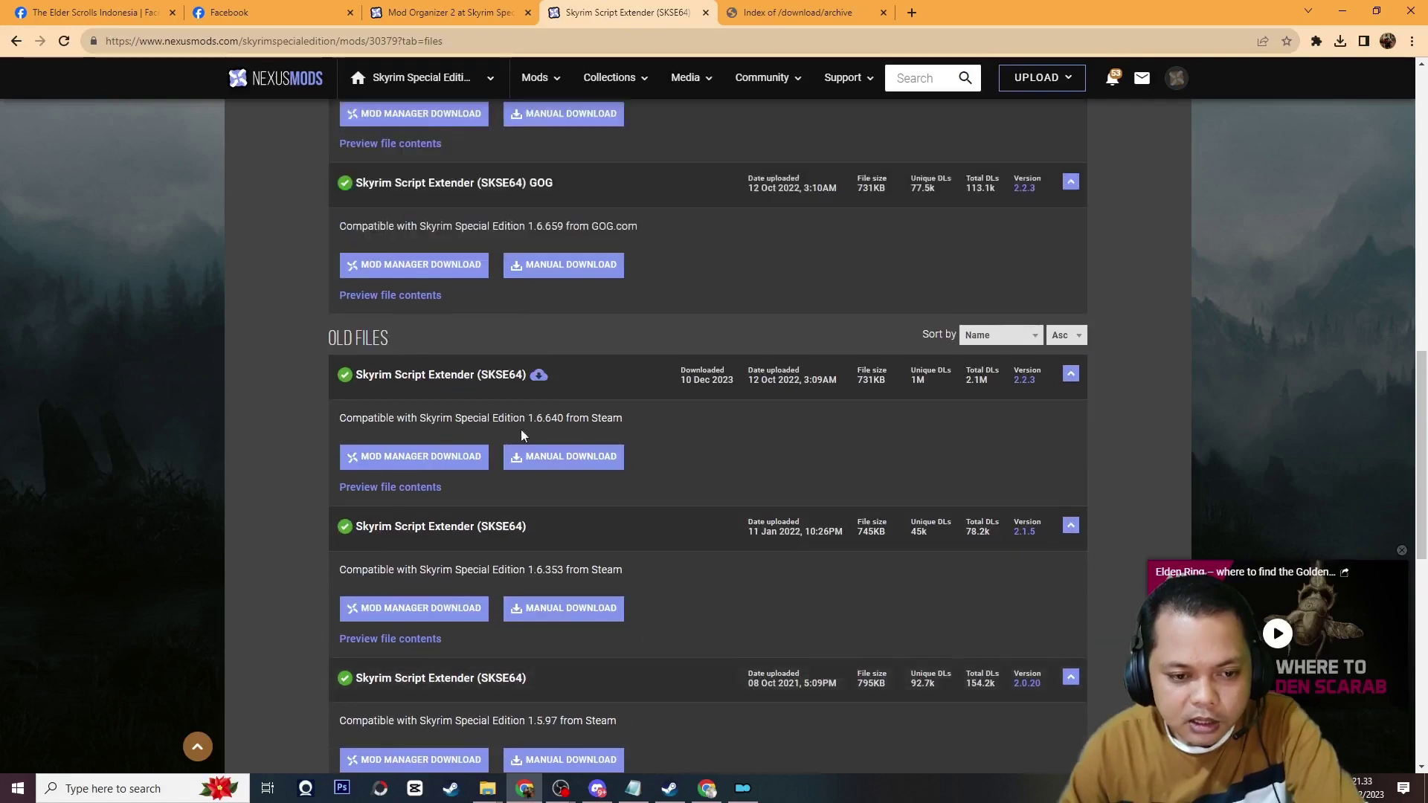
Manually download the old SKSE64 2.2.3 file compatible with Skyrim Special Edition 1.6.640 from Steam, using the slow download.
{"action": "scroll", "coordinate": [492, 493], "scroll_direction": "down", "scroll_amount": 2}
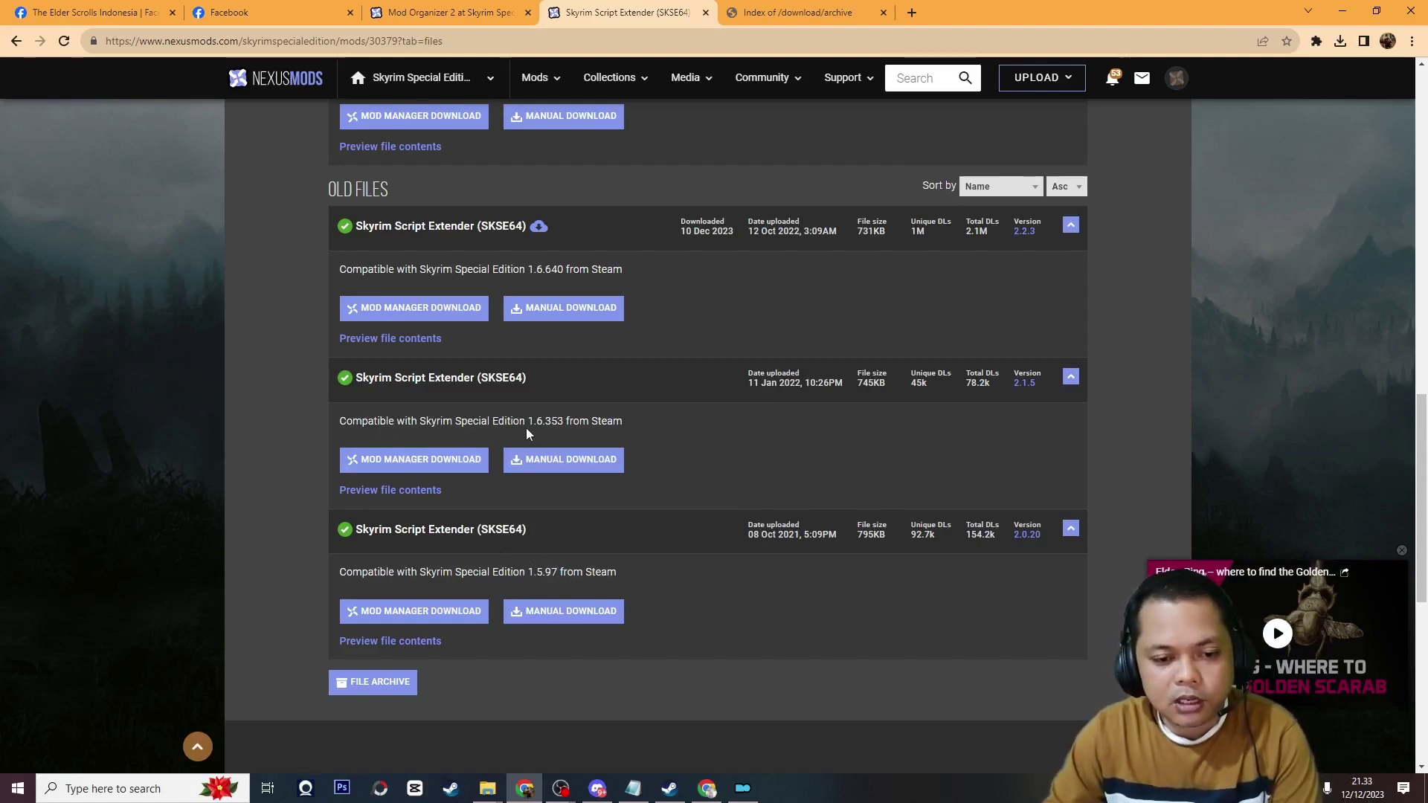
{"action": "scroll", "coordinate": [559, 446], "scroll_direction": "up", "scroll_amount": 2}
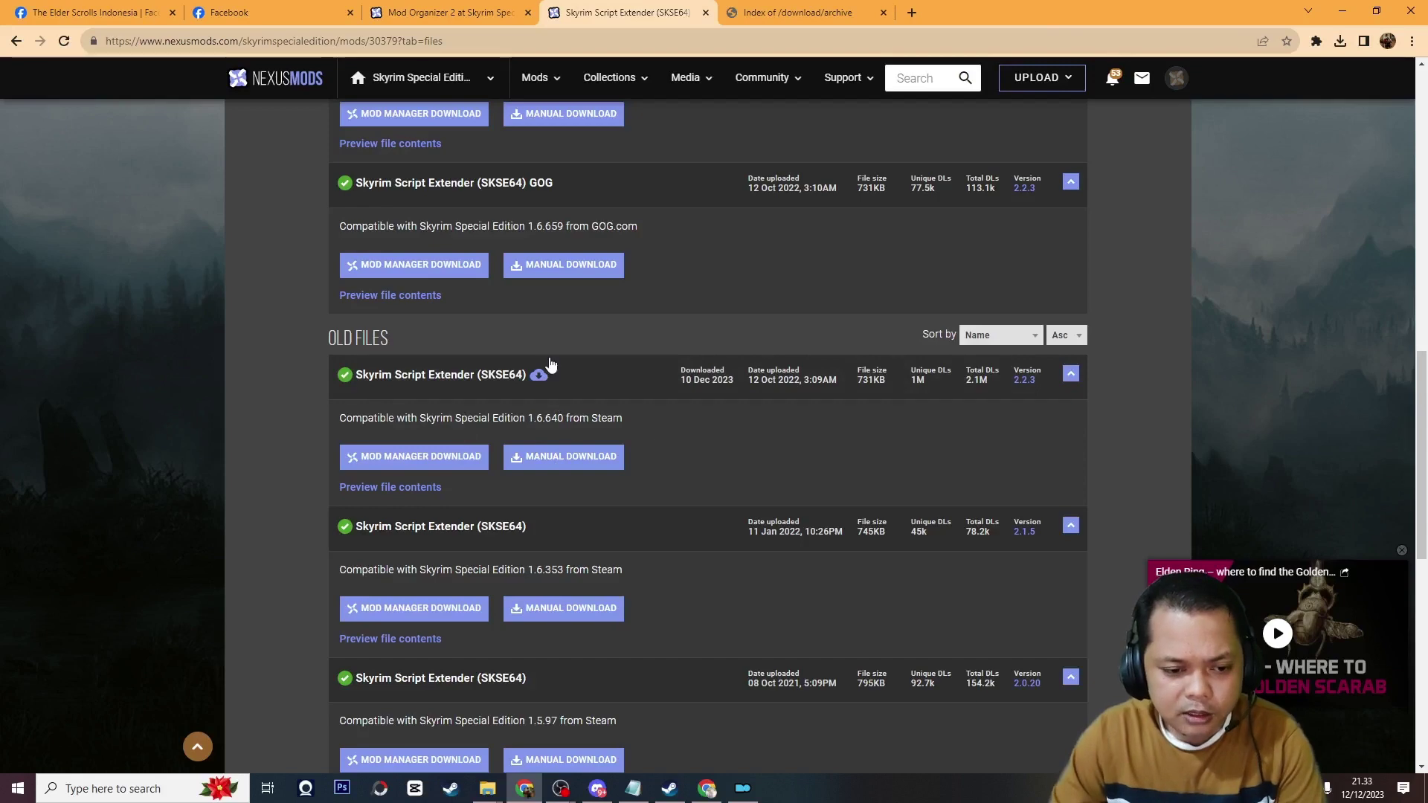
{"action": "left_click", "coordinate": [577, 461]}
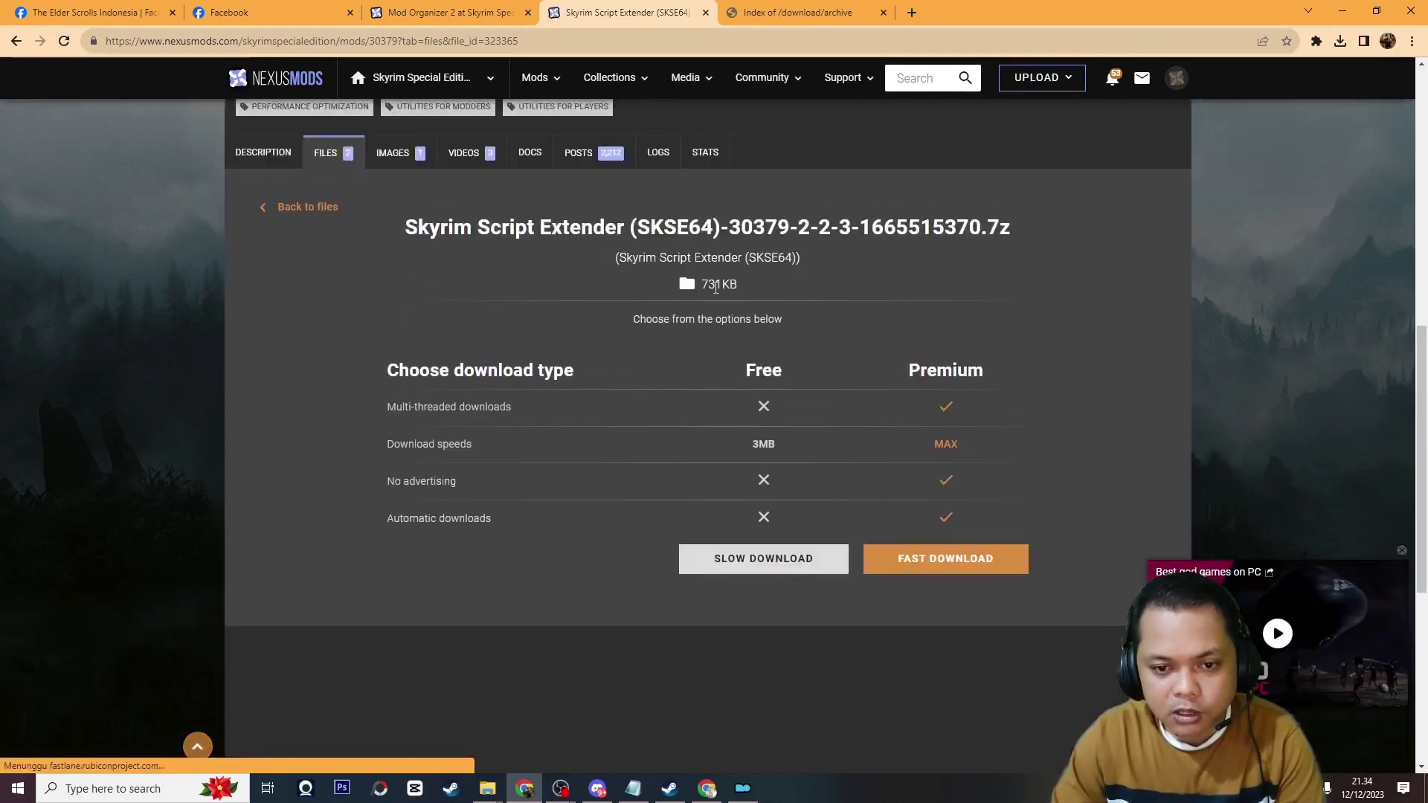
{"action": "left_click", "coordinate": [757, 571]}
Open the downloaded Skyrim Script Extender archive from the Modding folder and select all contents of its skse64_2_02_03 folder.
{"action": "left_click", "coordinate": [487, 788]}
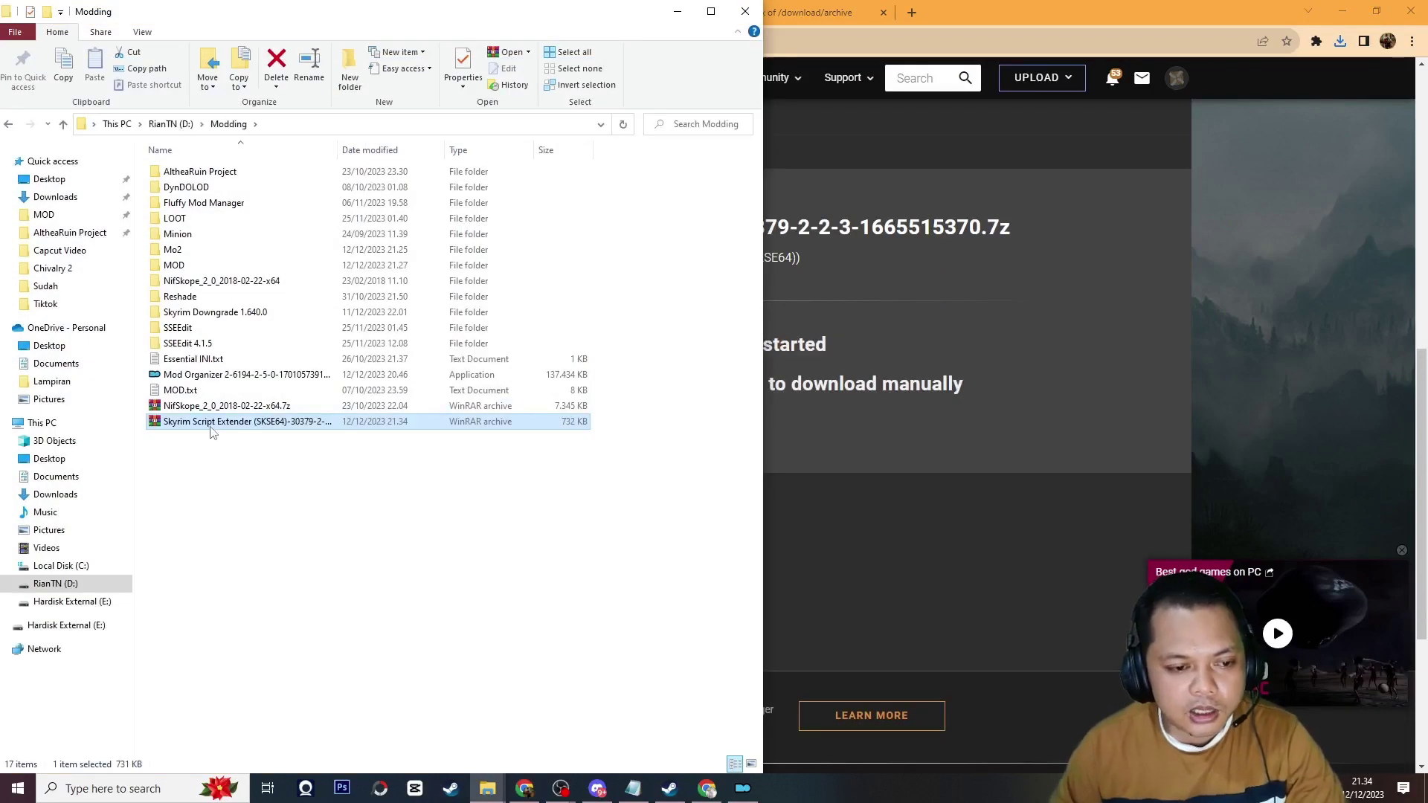
{"action": "double_click", "coordinate": [337, 149]}
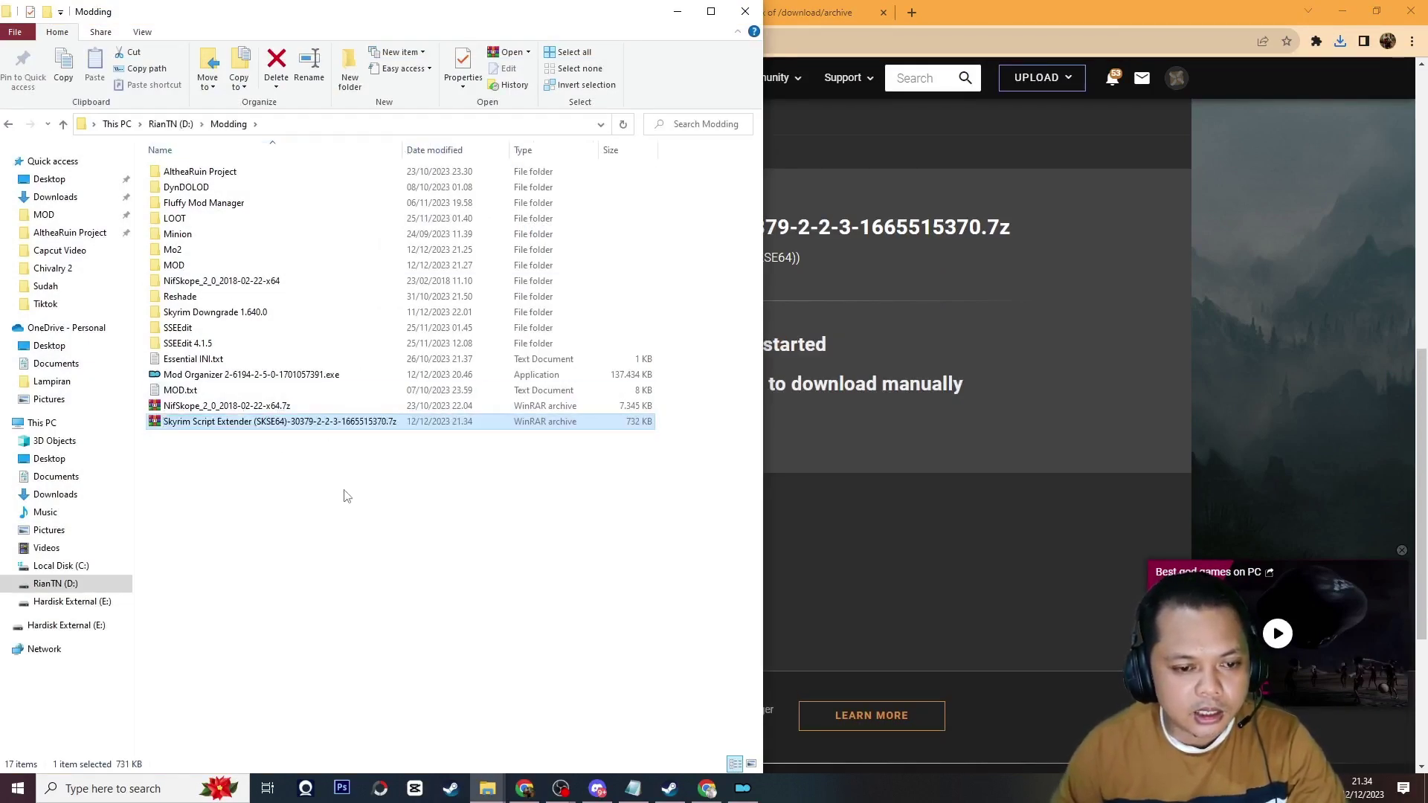
{"action": "double_click", "coordinate": [262, 421]}
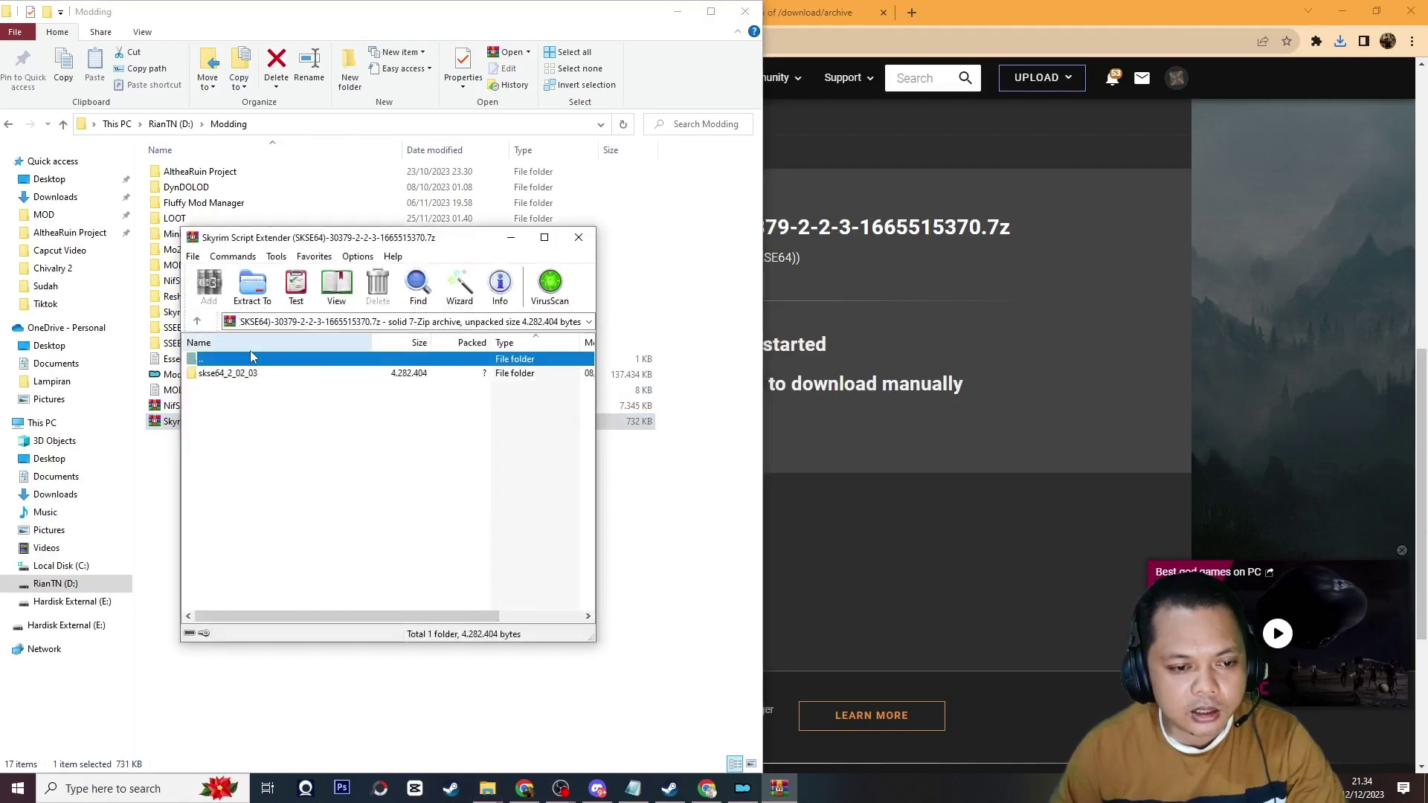
{"action": "double_click", "coordinate": [237, 376]}
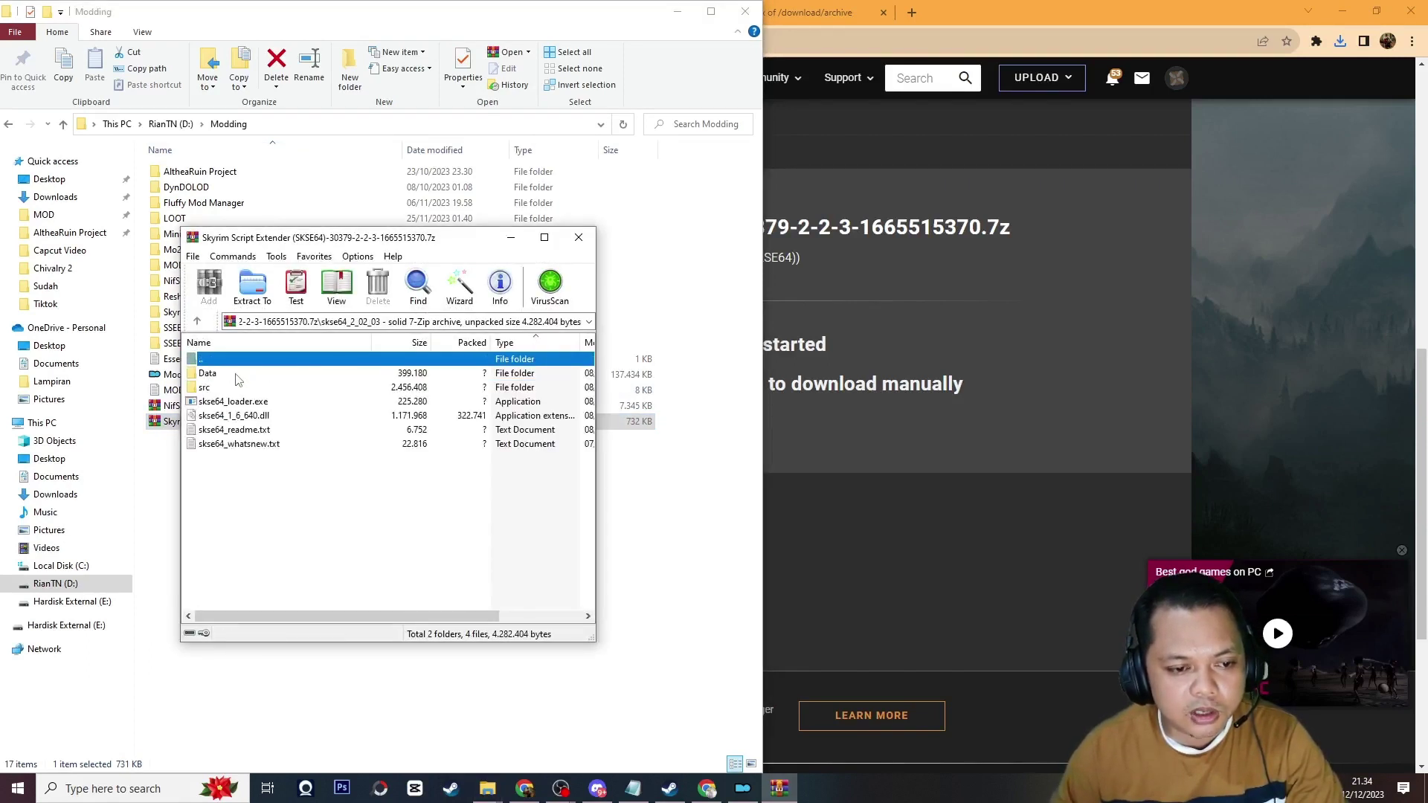
{"action": "left_click_drag", "start_coordinate": [401, 530], "coordinate": [231, 381]}
Extract the selected SKSE files into SteamLibrary\steamapps\common\Skyrim Special Edition on drive D and check the game's Data folder.
{"action": "mouse_move", "coordinate": [501, 795]}
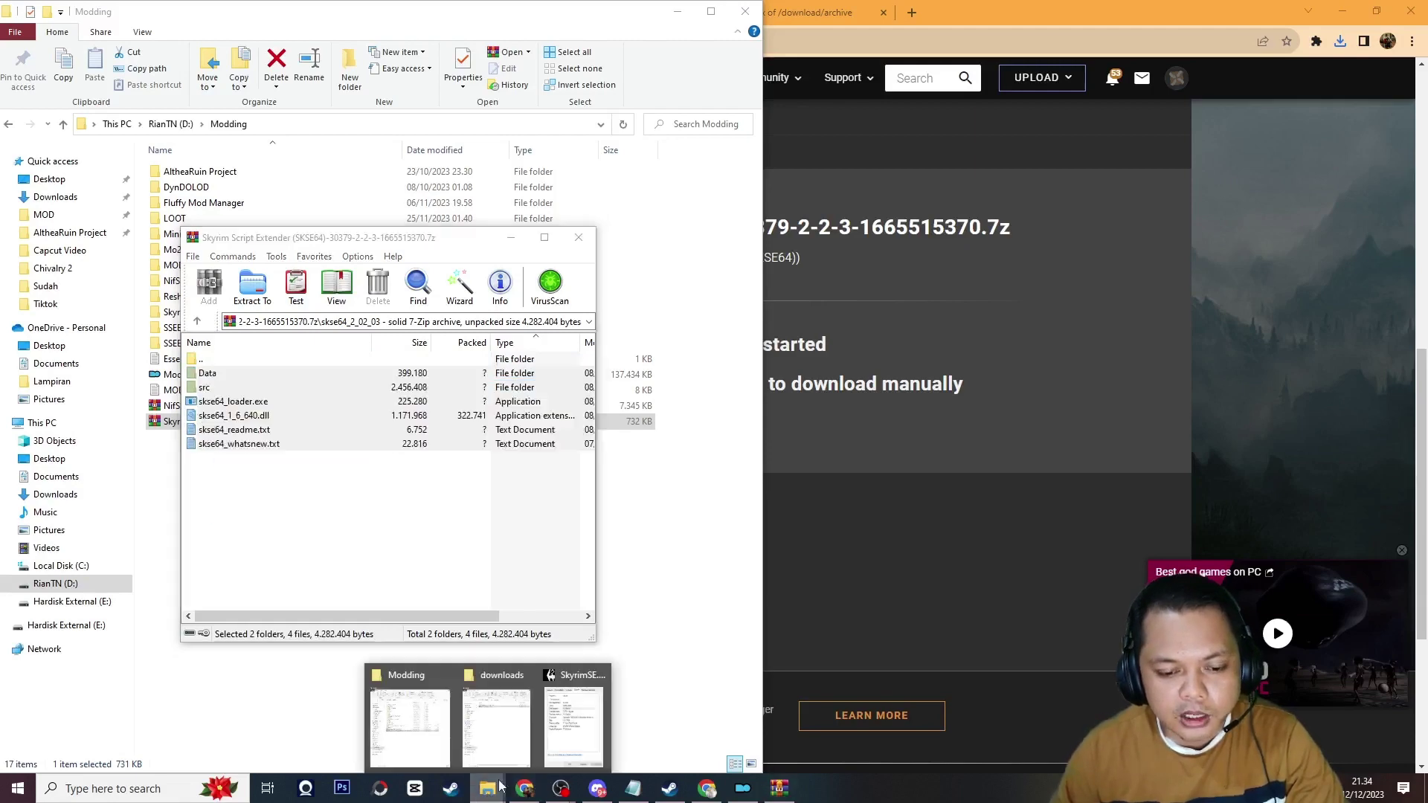
{"action": "left_click", "coordinate": [510, 727]}
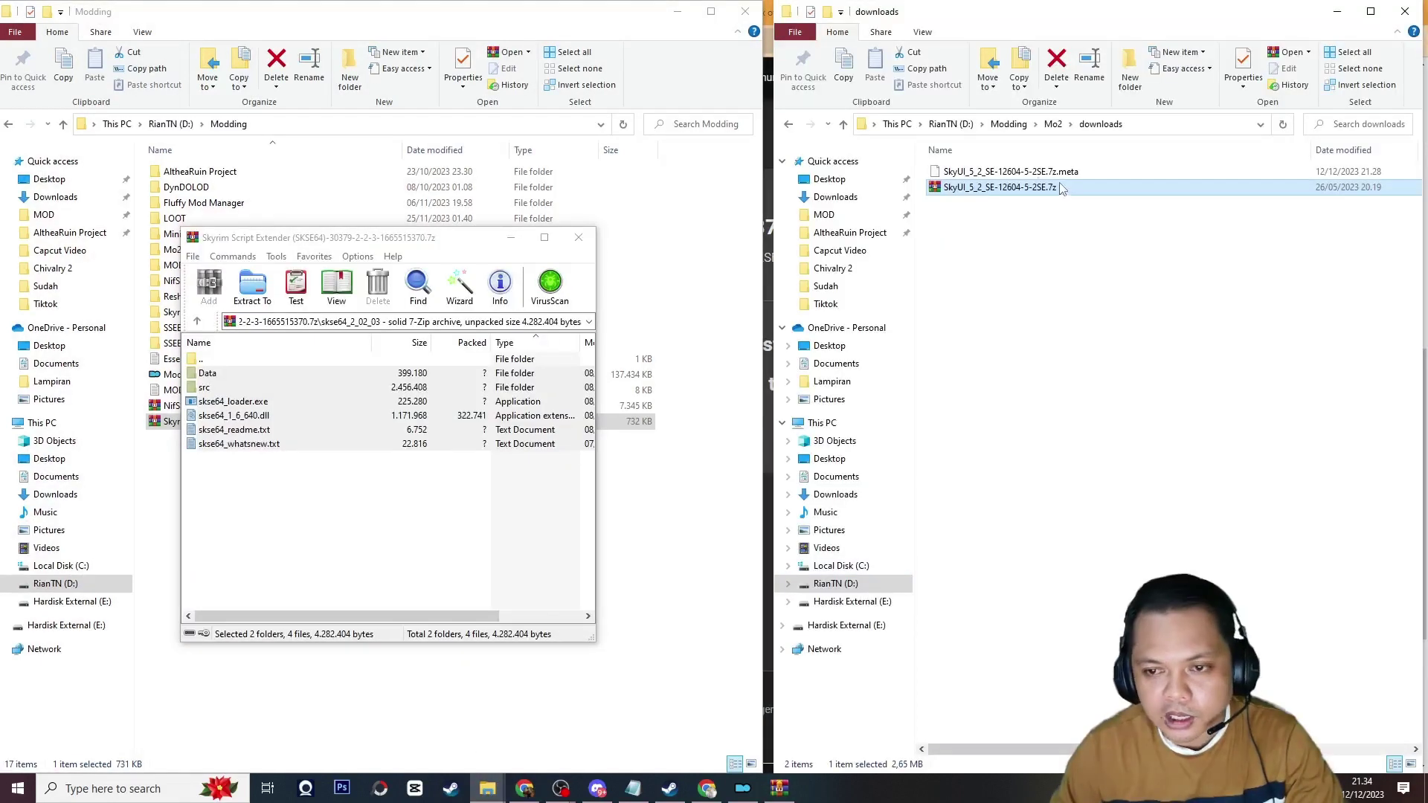
{"action": "left_click", "coordinate": [847, 585]}
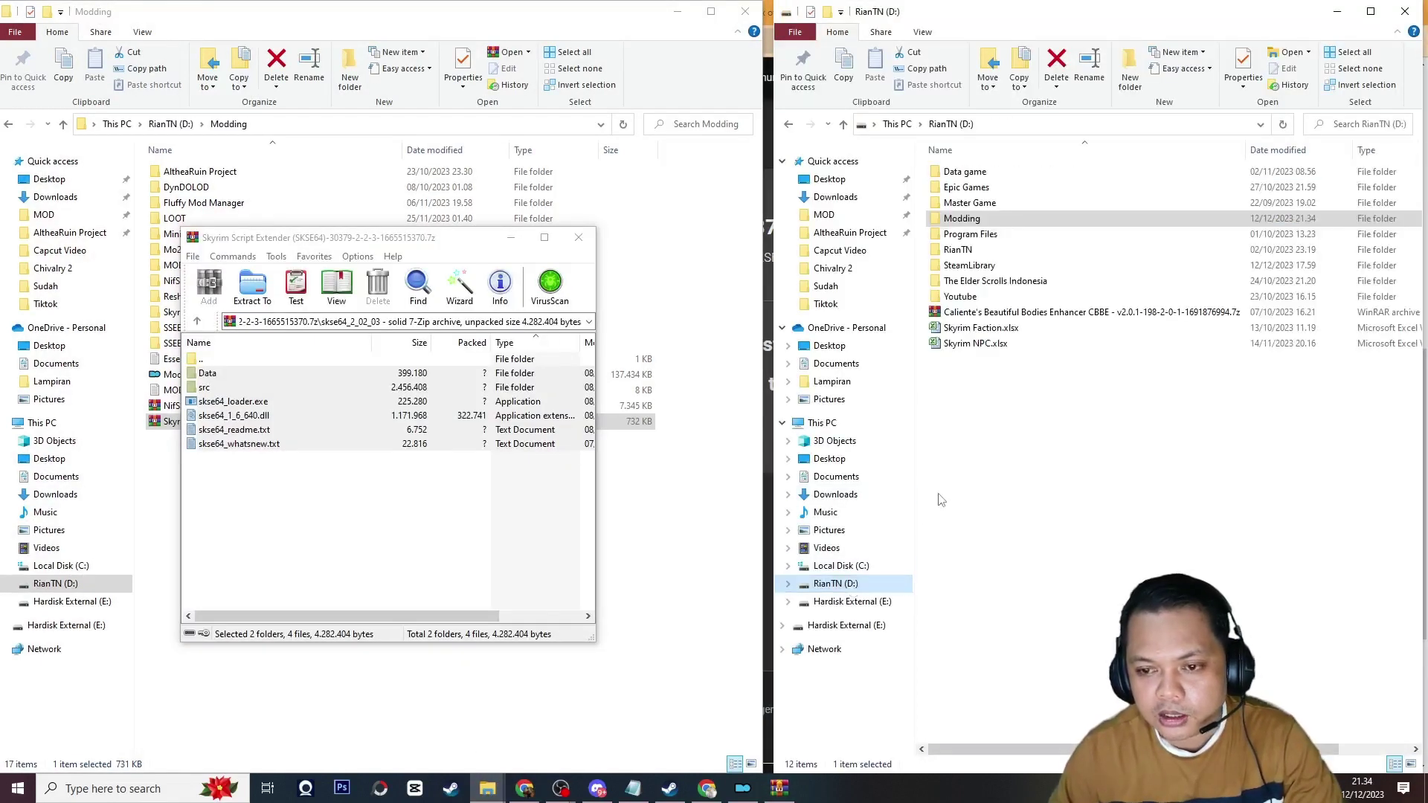
{"action": "double_click", "coordinate": [966, 267]}
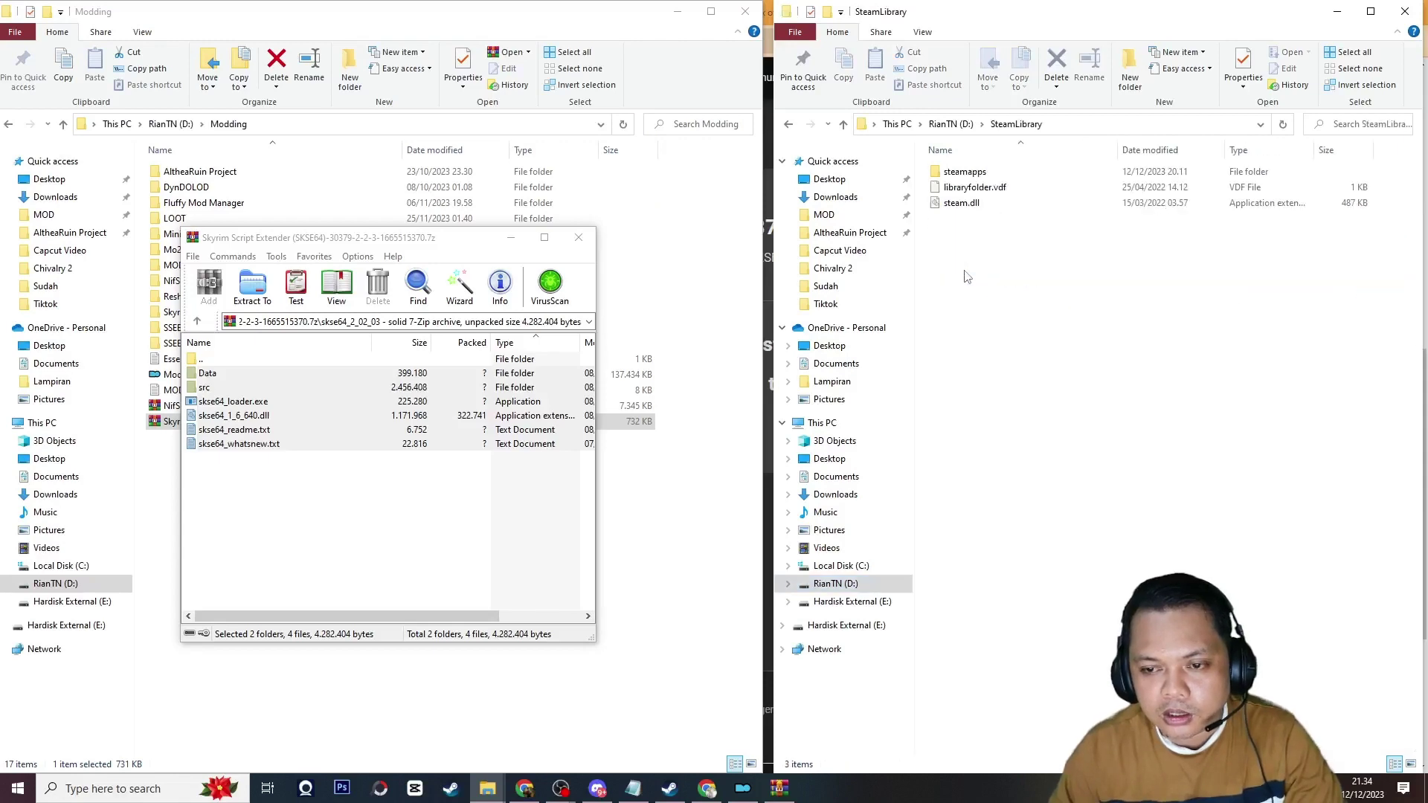
{"action": "double_click", "coordinate": [966, 174]}
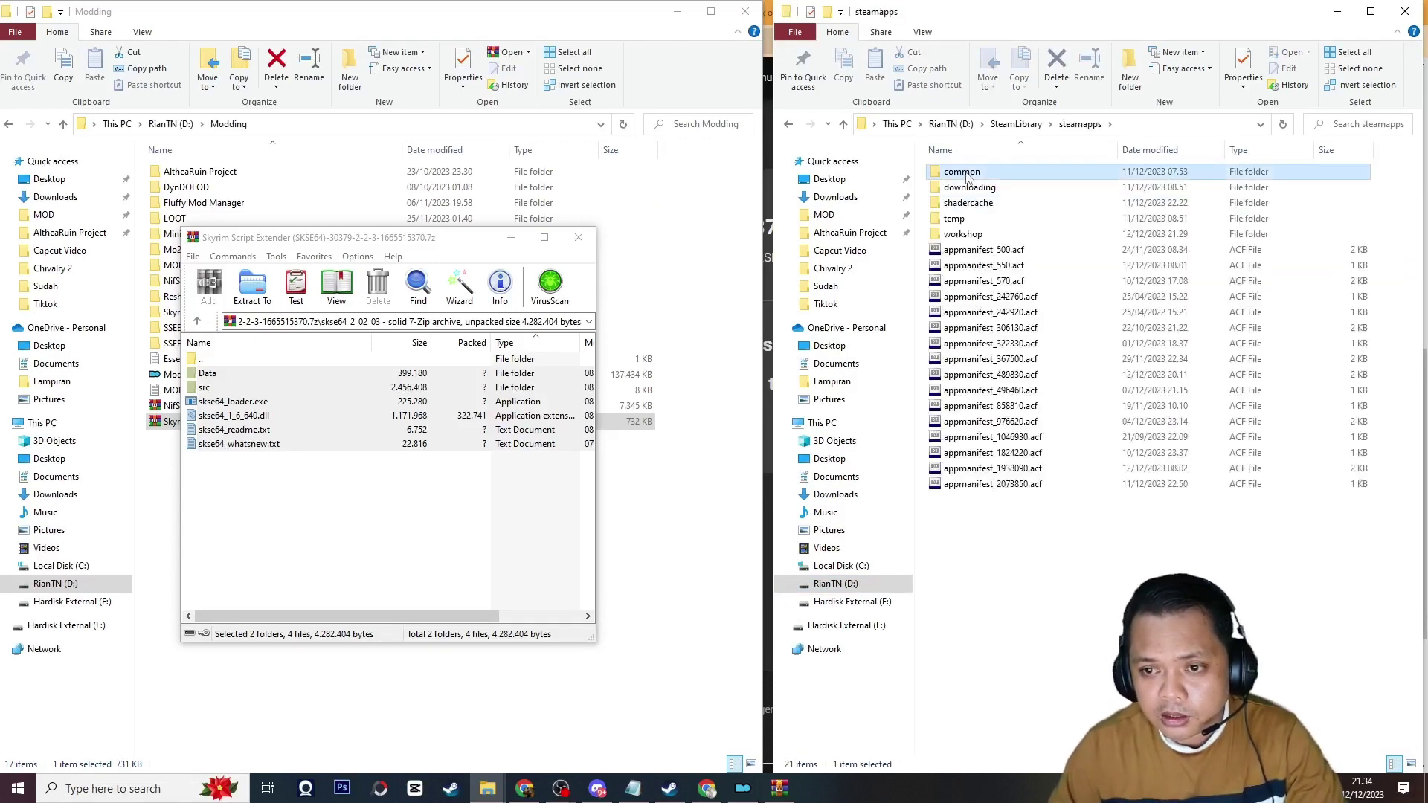
{"action": "double_click", "coordinate": [967, 174]}
{"action": "double_click", "coordinate": [974, 394]}
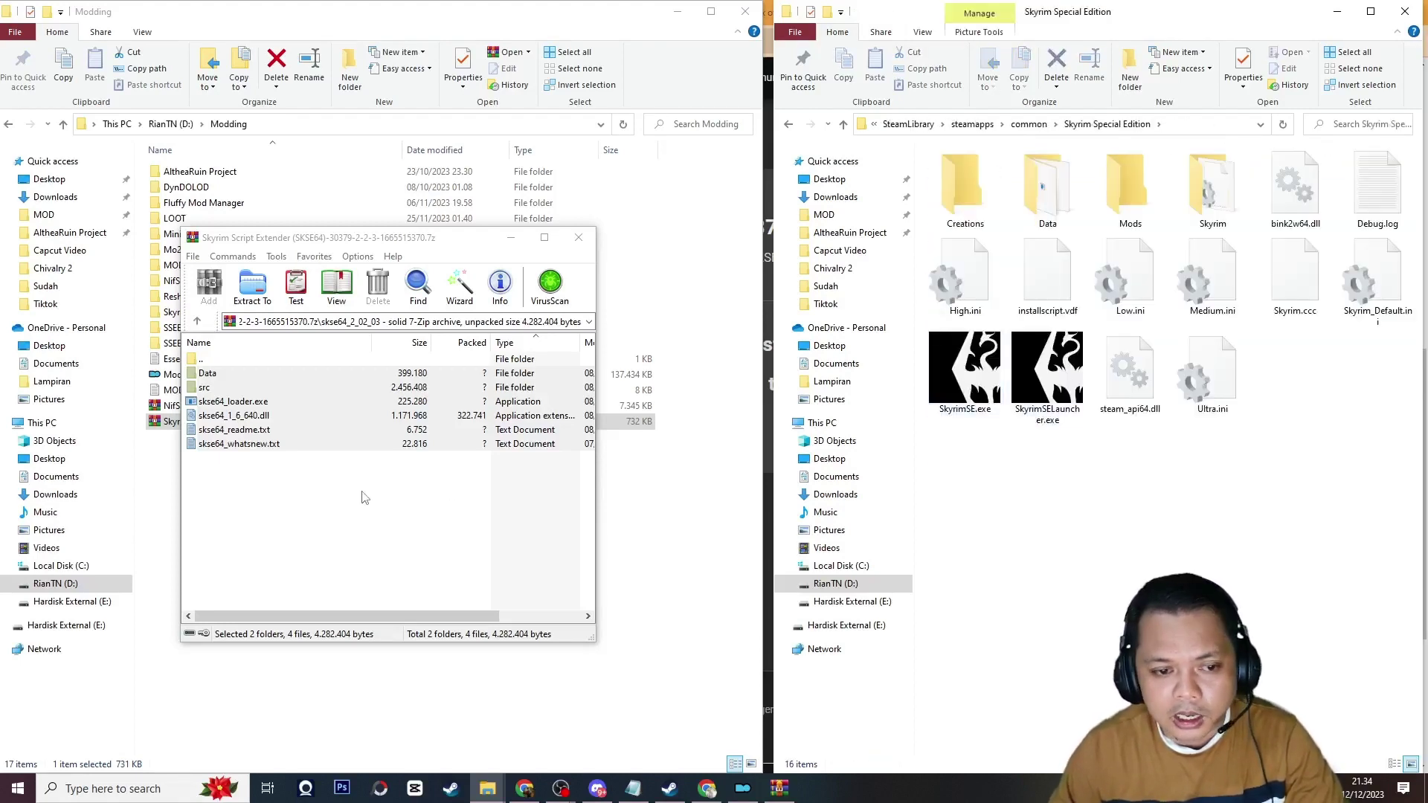
{"action": "left_click_drag", "start_coordinate": [385, 546], "coordinate": [1076, 504]}
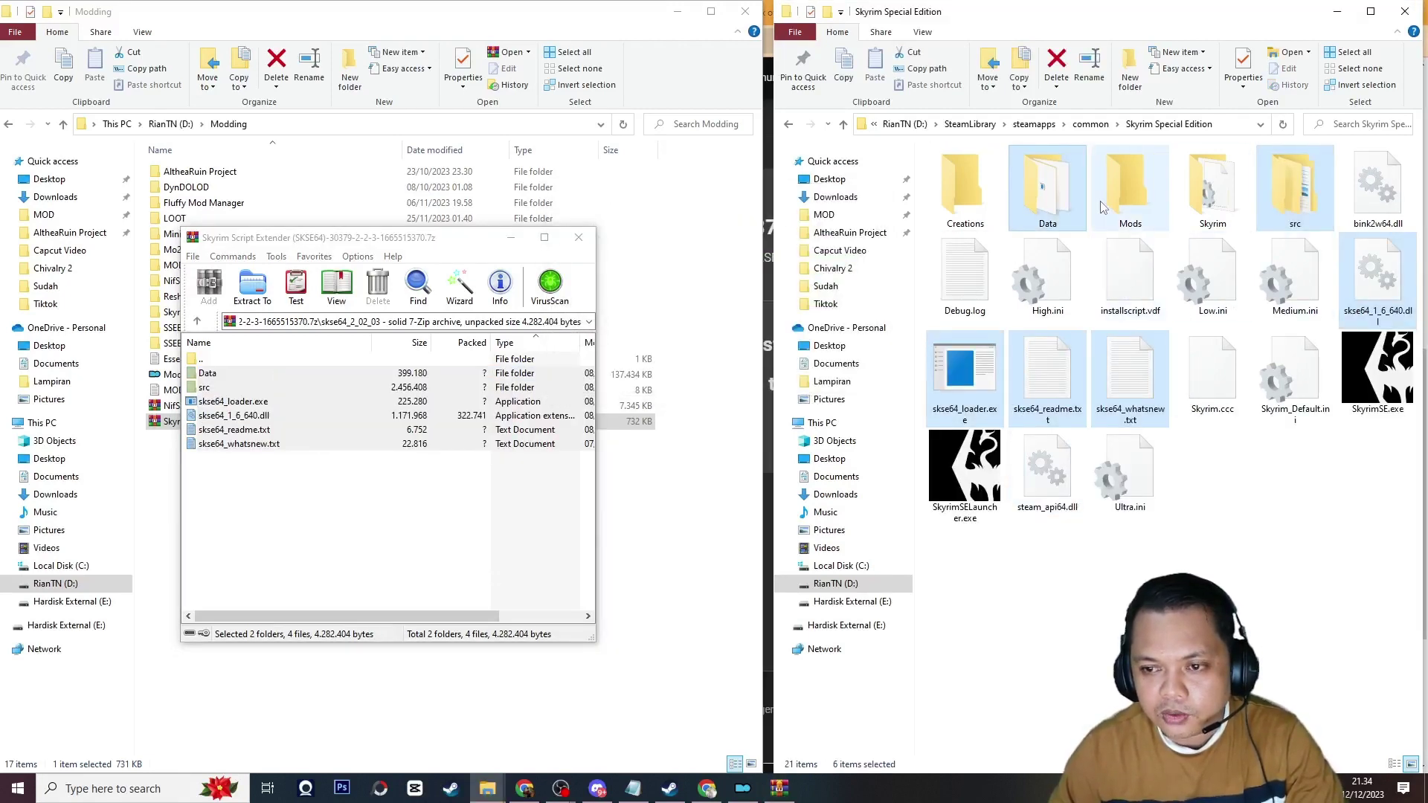
{"action": "double_click", "coordinate": [1047, 190]}
{"action": "key", "text": "BackSpace"}
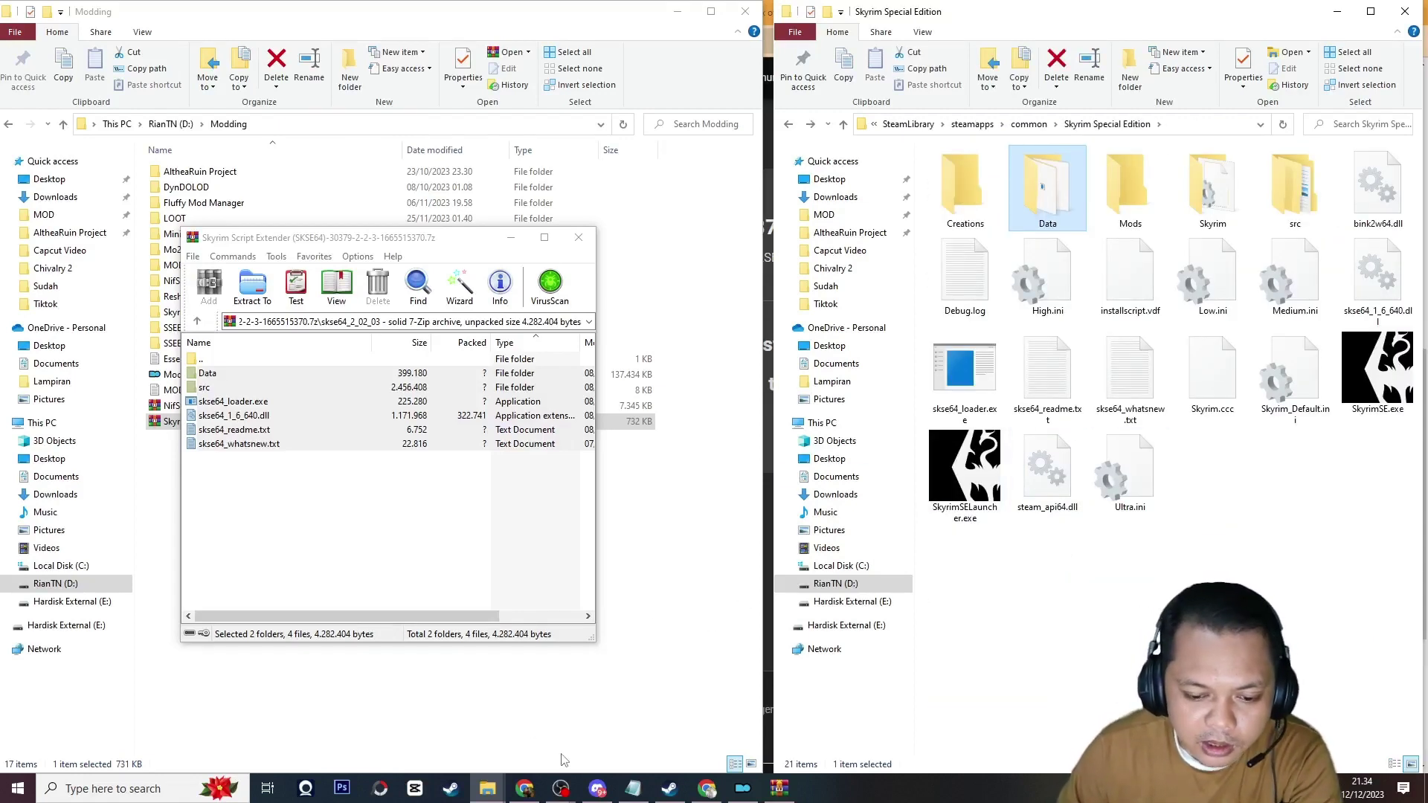
Switch to Mod Organizer, choose skse64_loader as the executable and run the game through it.
{"action": "left_click", "coordinate": [742, 788]}
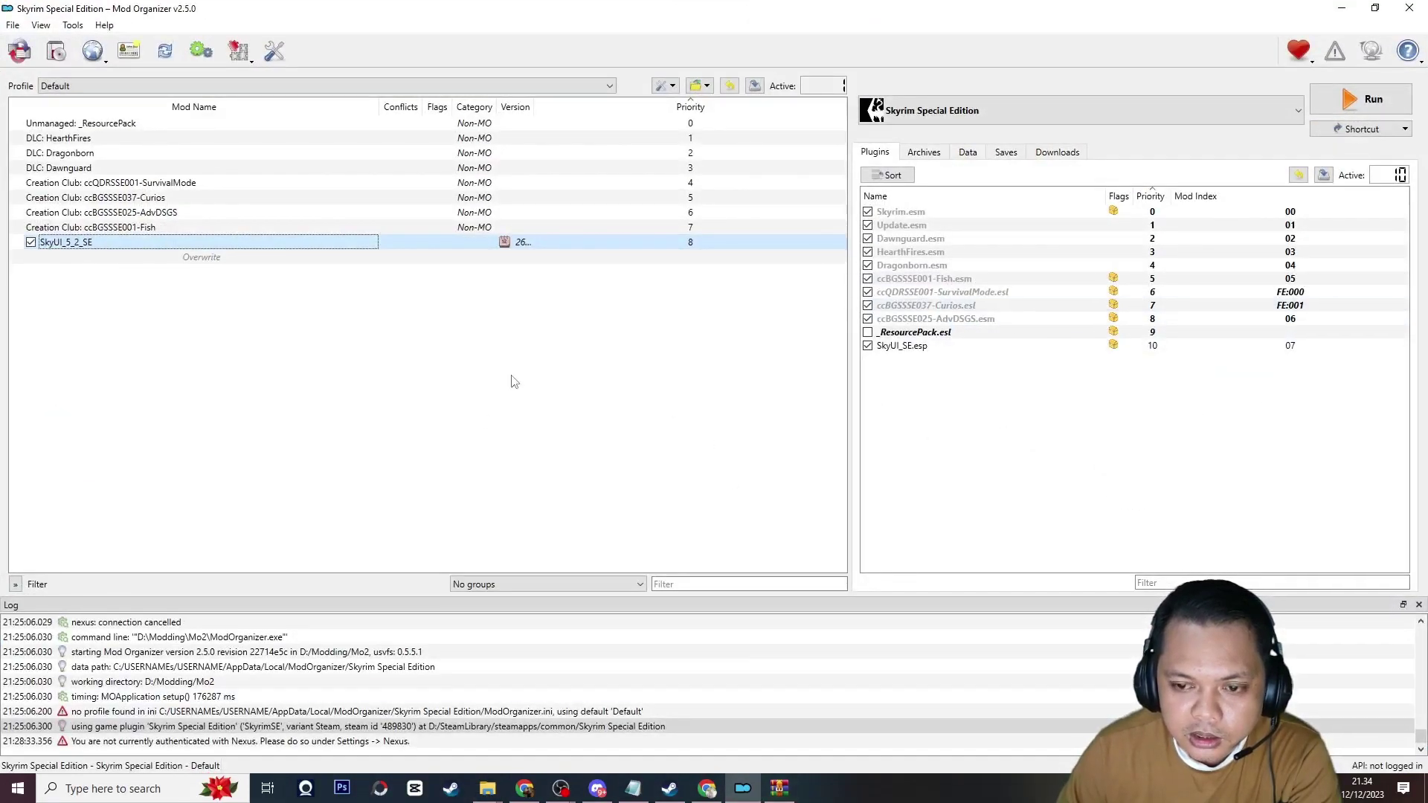
{"action": "left_click", "coordinate": [1048, 154]}
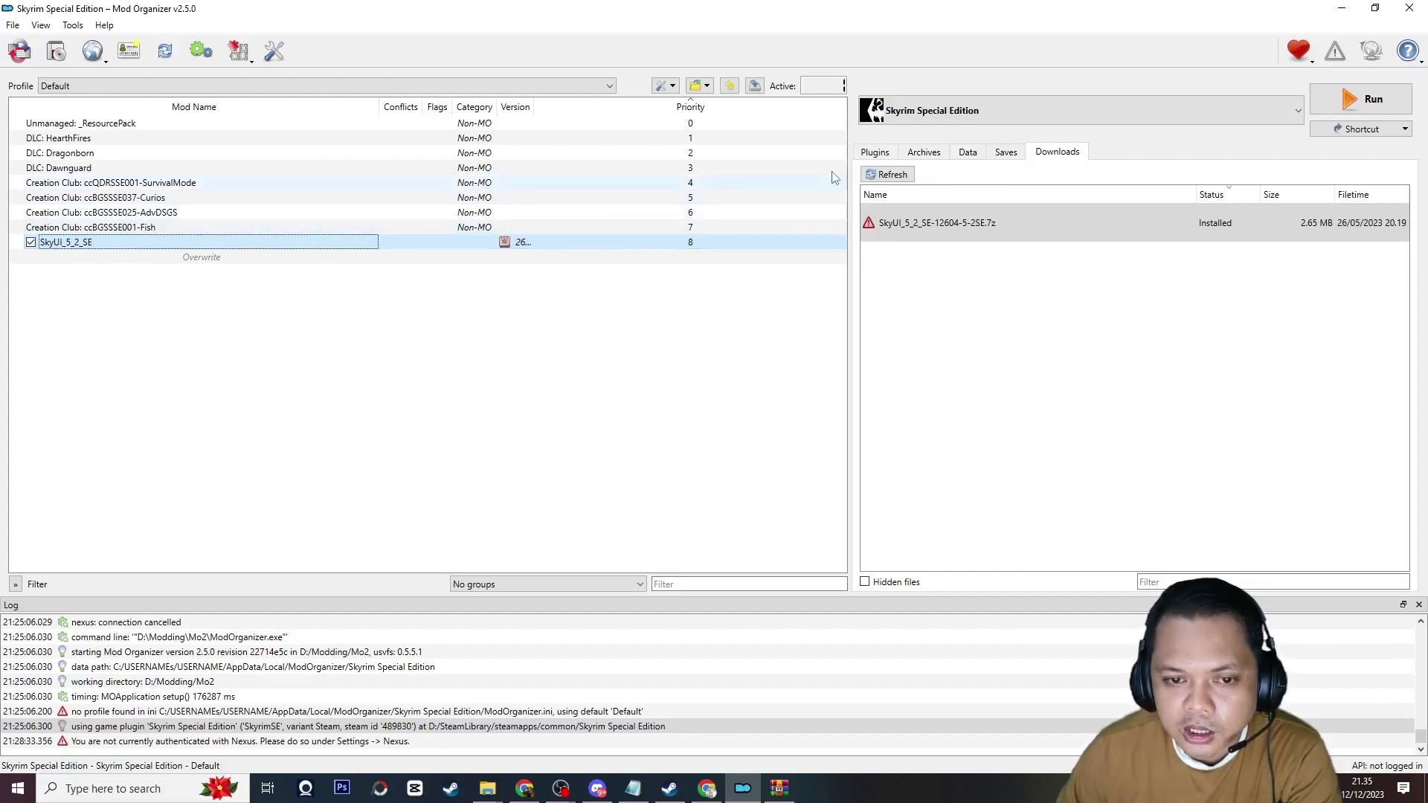
{"action": "left_click", "coordinate": [1048, 117]}
{"action": "left_click", "coordinate": [1015, 256]}
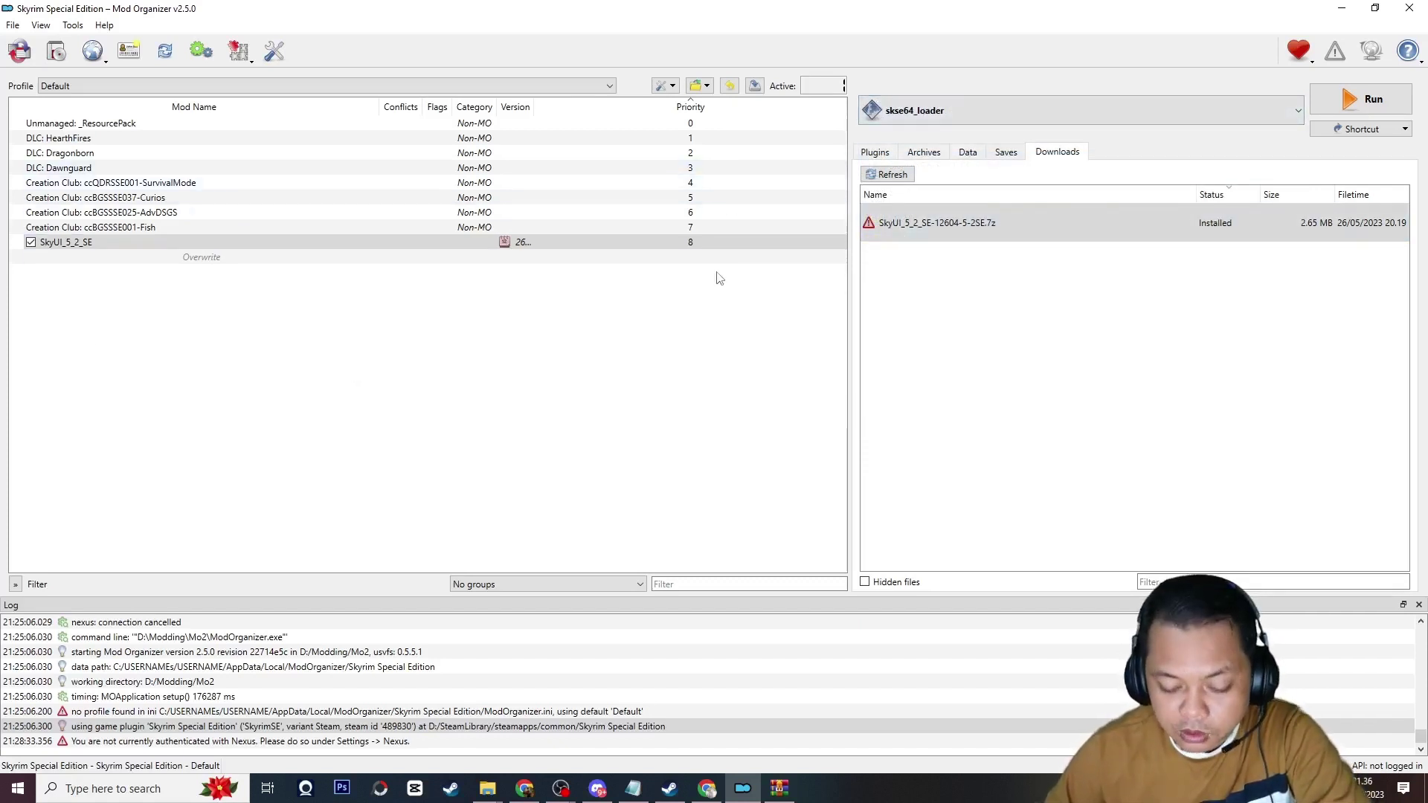
{"action": "left_click", "coordinate": [1359, 99]}
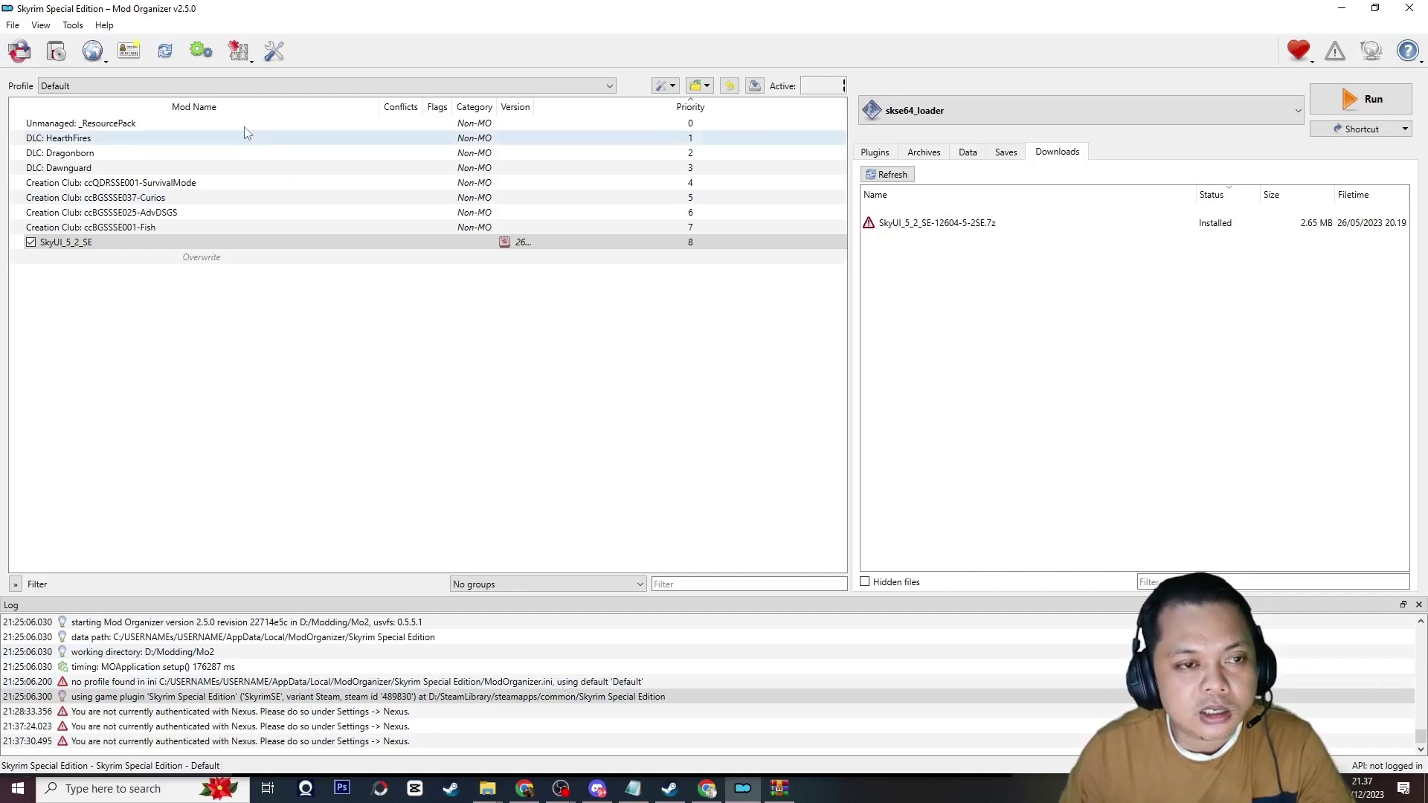
Open the INI Editor tool, review the skyrim.ini and skyrimprefs.ini settings, and close it without editing.
{"action": "left_click", "coordinate": [237, 52]}
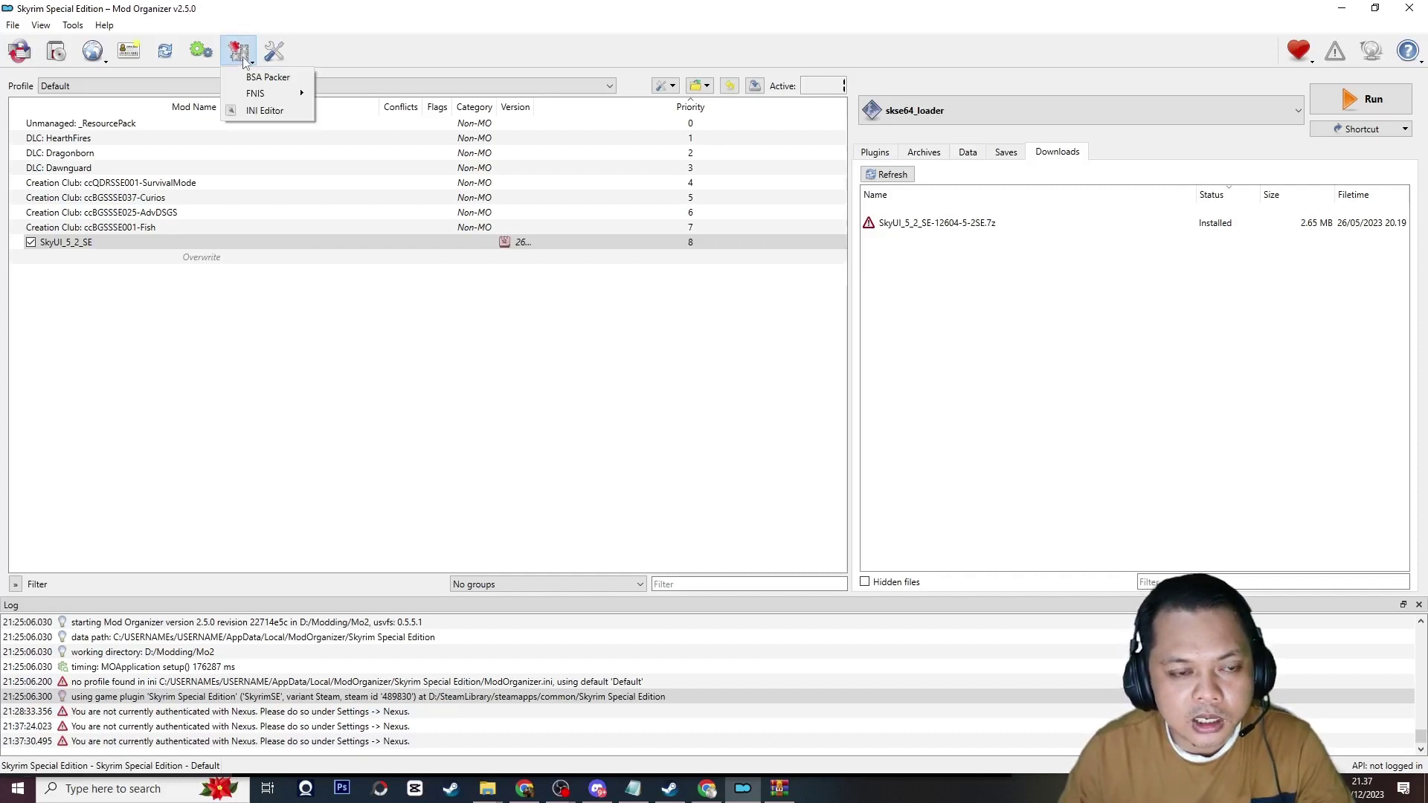
{"action": "left_click", "coordinate": [266, 111]}
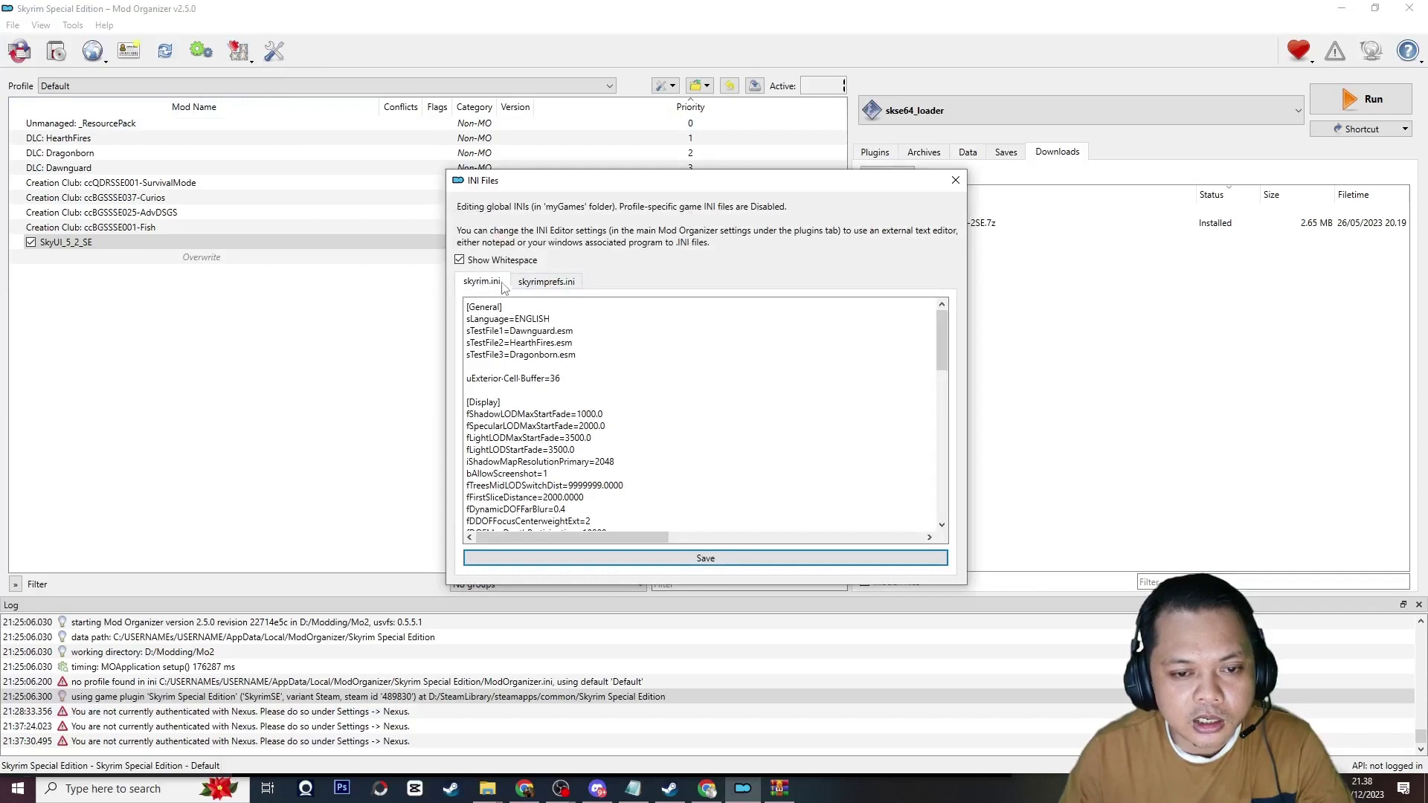
{"action": "left_click", "coordinate": [546, 282]}
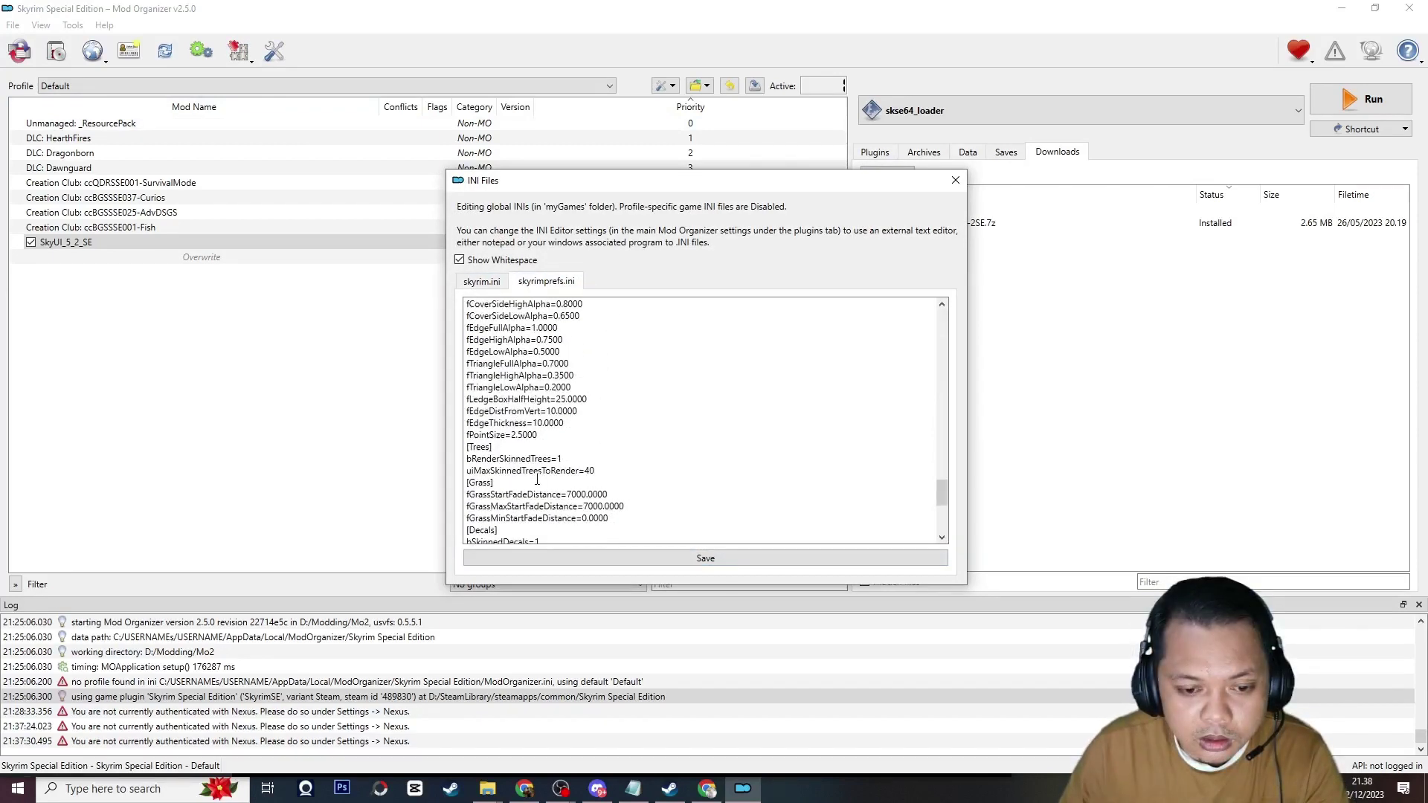
{"action": "scroll", "coordinate": [550, 437], "scroll_direction": "down", "scroll_amount": 5}
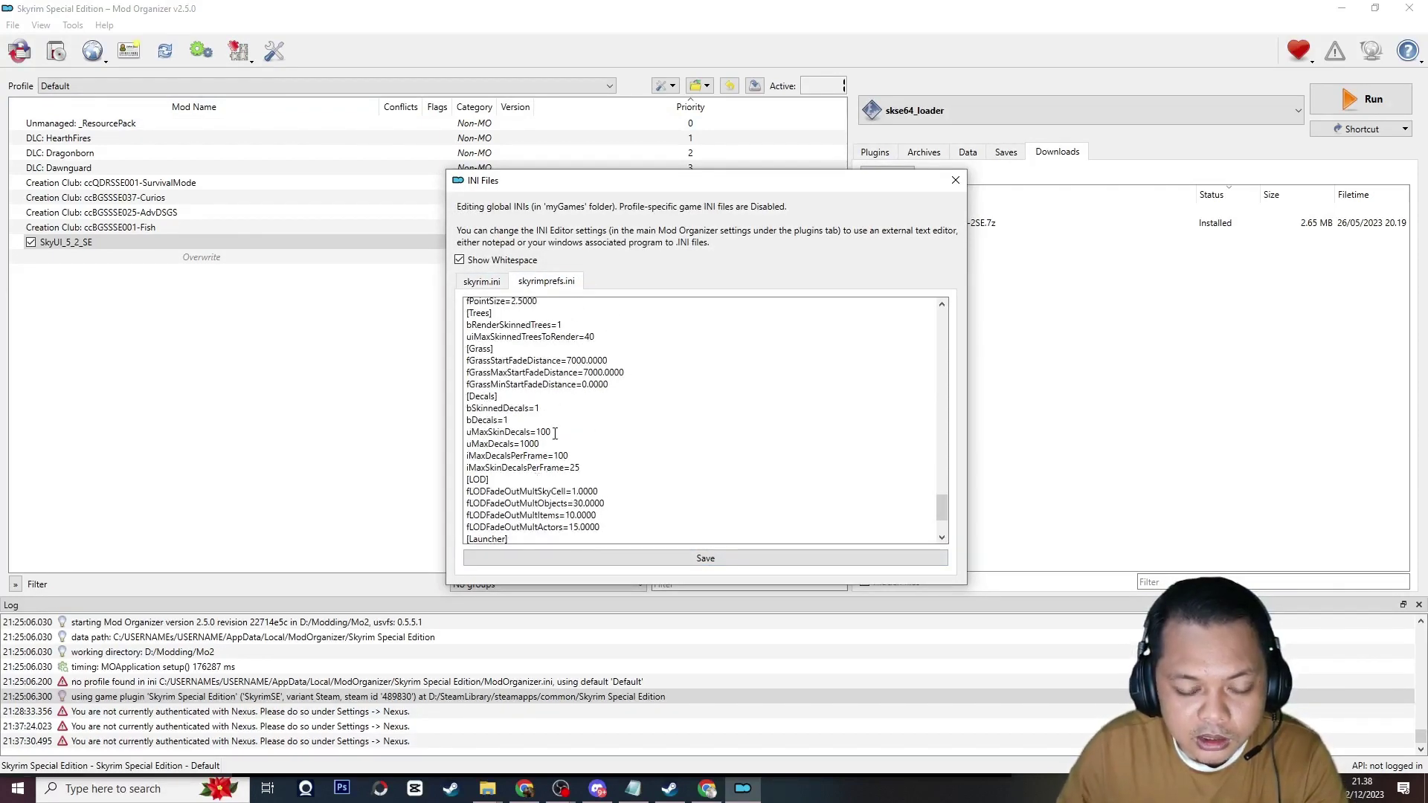
{"action": "scroll", "coordinate": [568, 431], "scroll_direction": "down", "scroll_amount": 3}
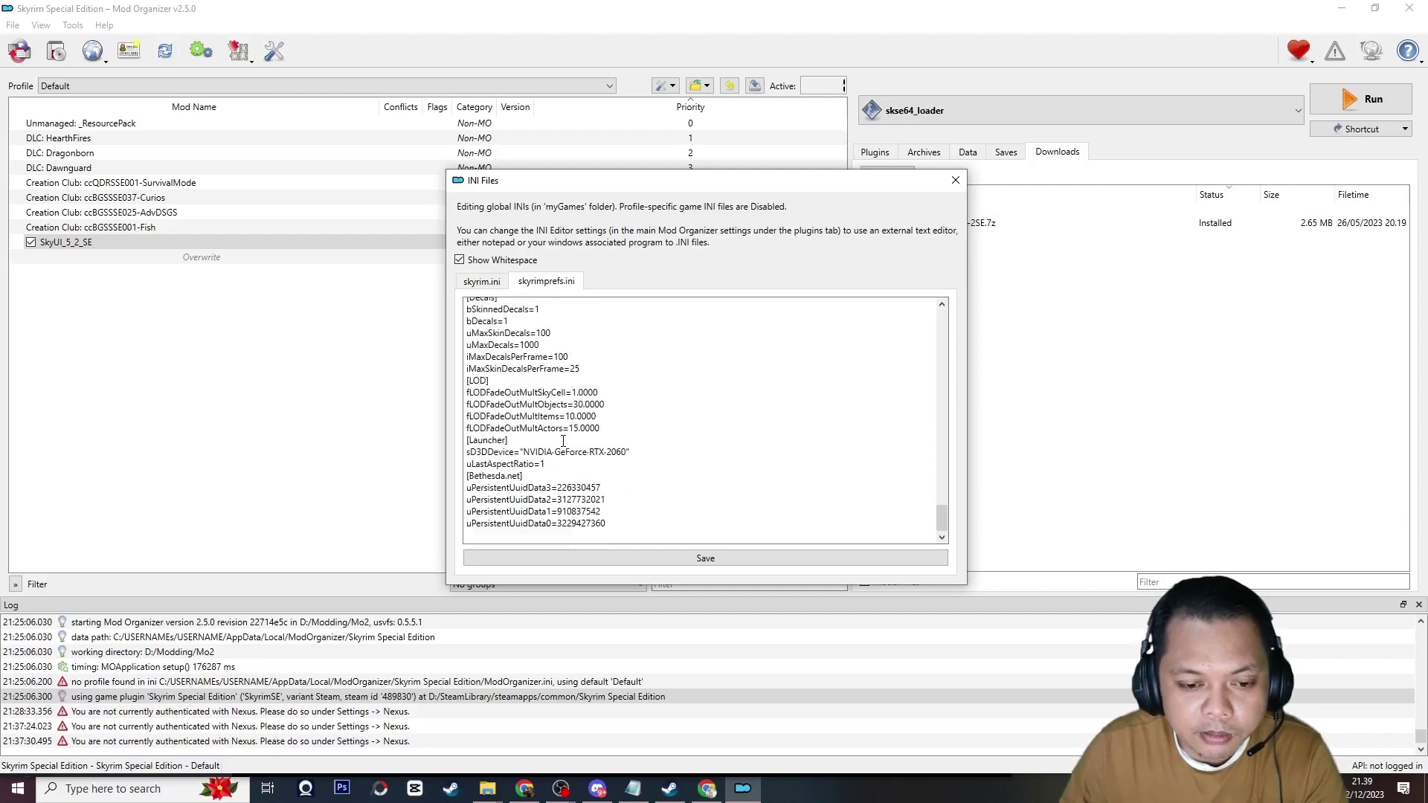
{"action": "scroll", "coordinate": [523, 443], "scroll_direction": "up", "scroll_amount": 12}
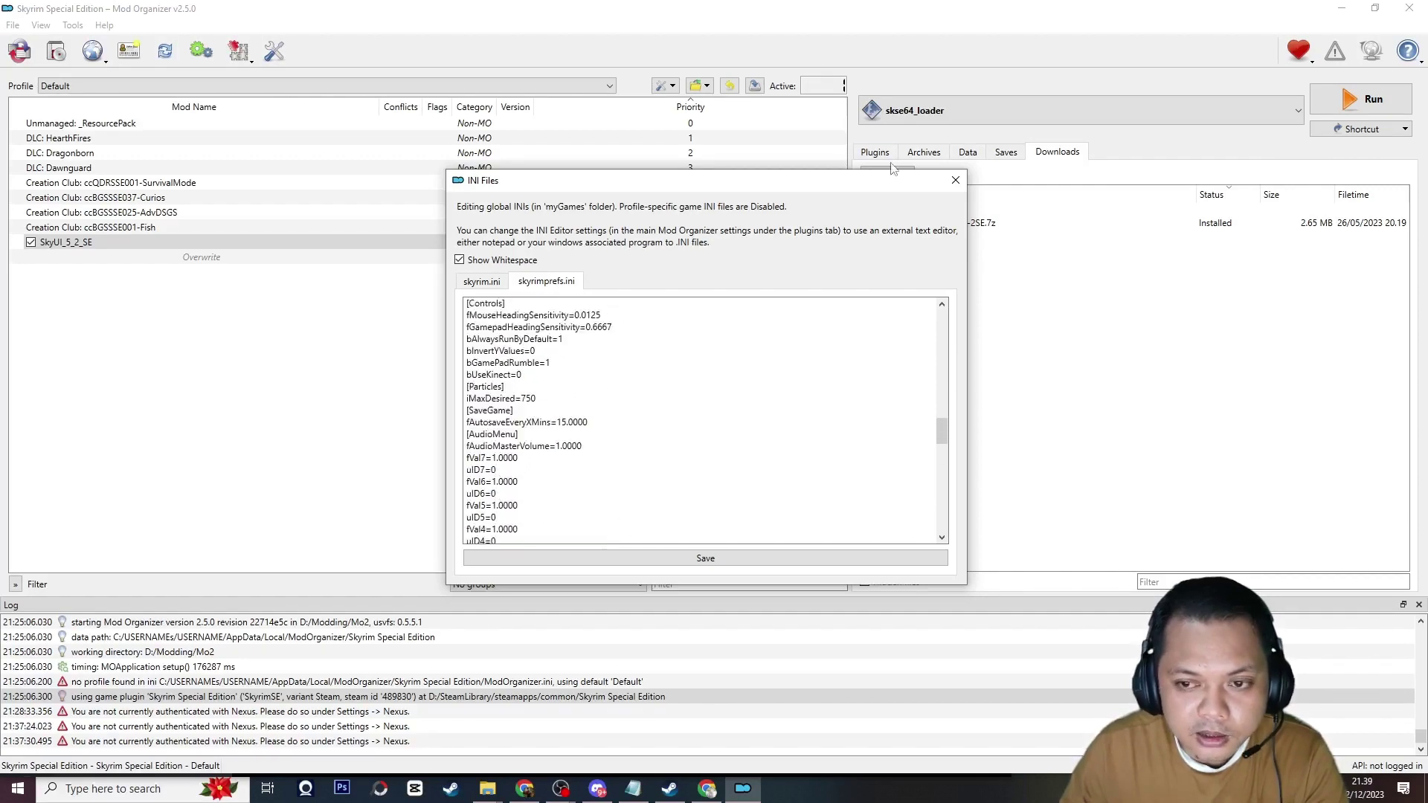
{"action": "left_click", "coordinate": [952, 181]}
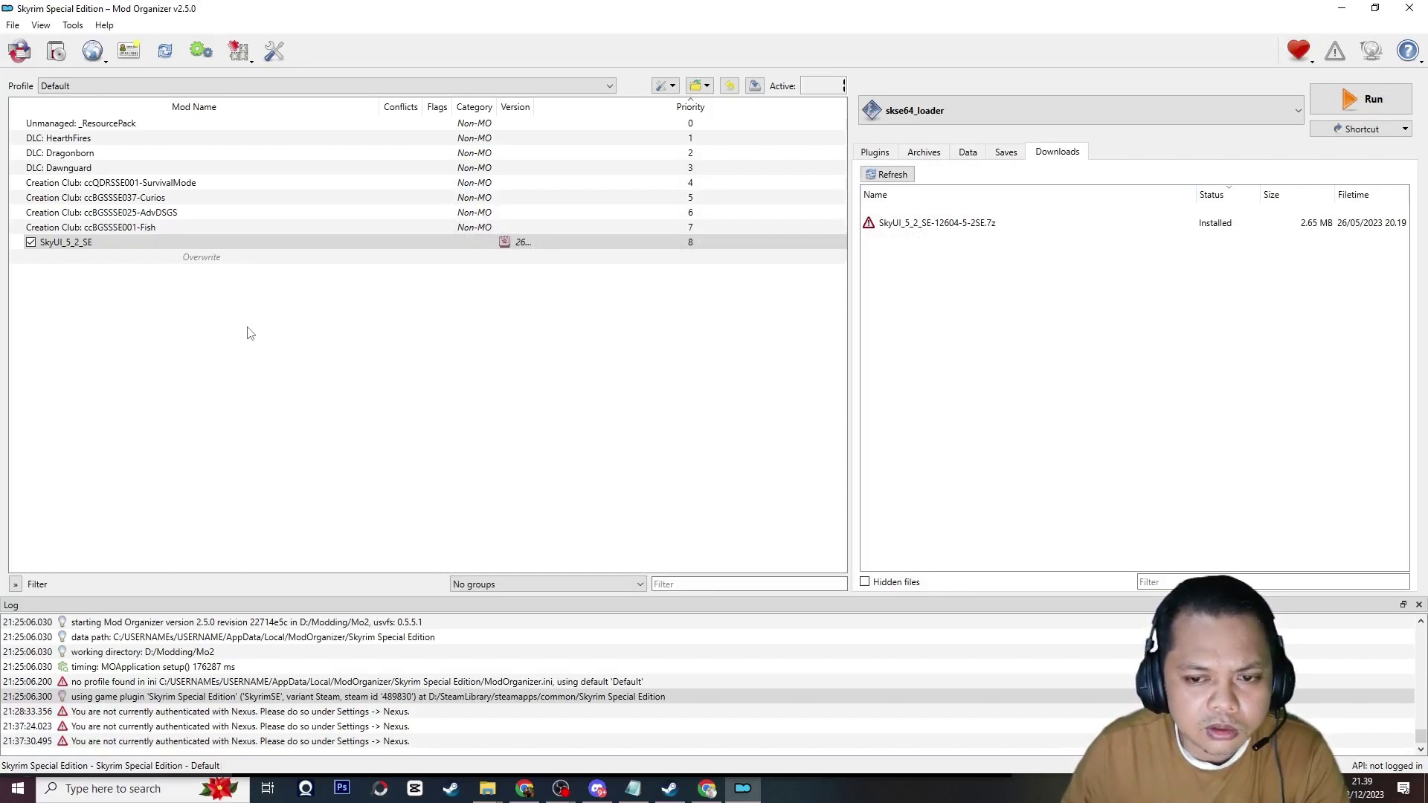
Create a separator named User Interface in the mod list and place SkyUI_5_2_SE under it, collapsing the group.
{"action": "right_click", "coordinate": [125, 328]}
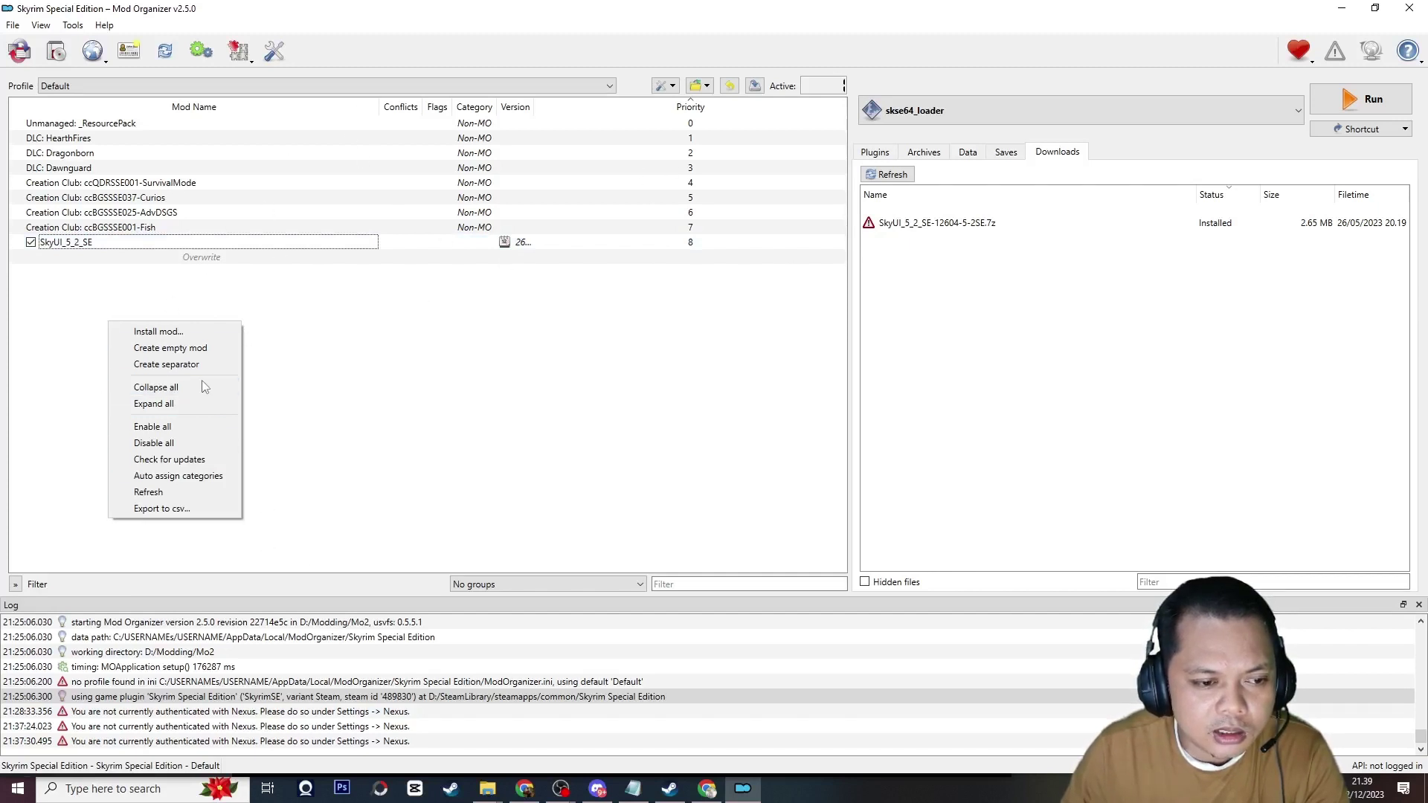
{"action": "left_click", "coordinate": [166, 365]}
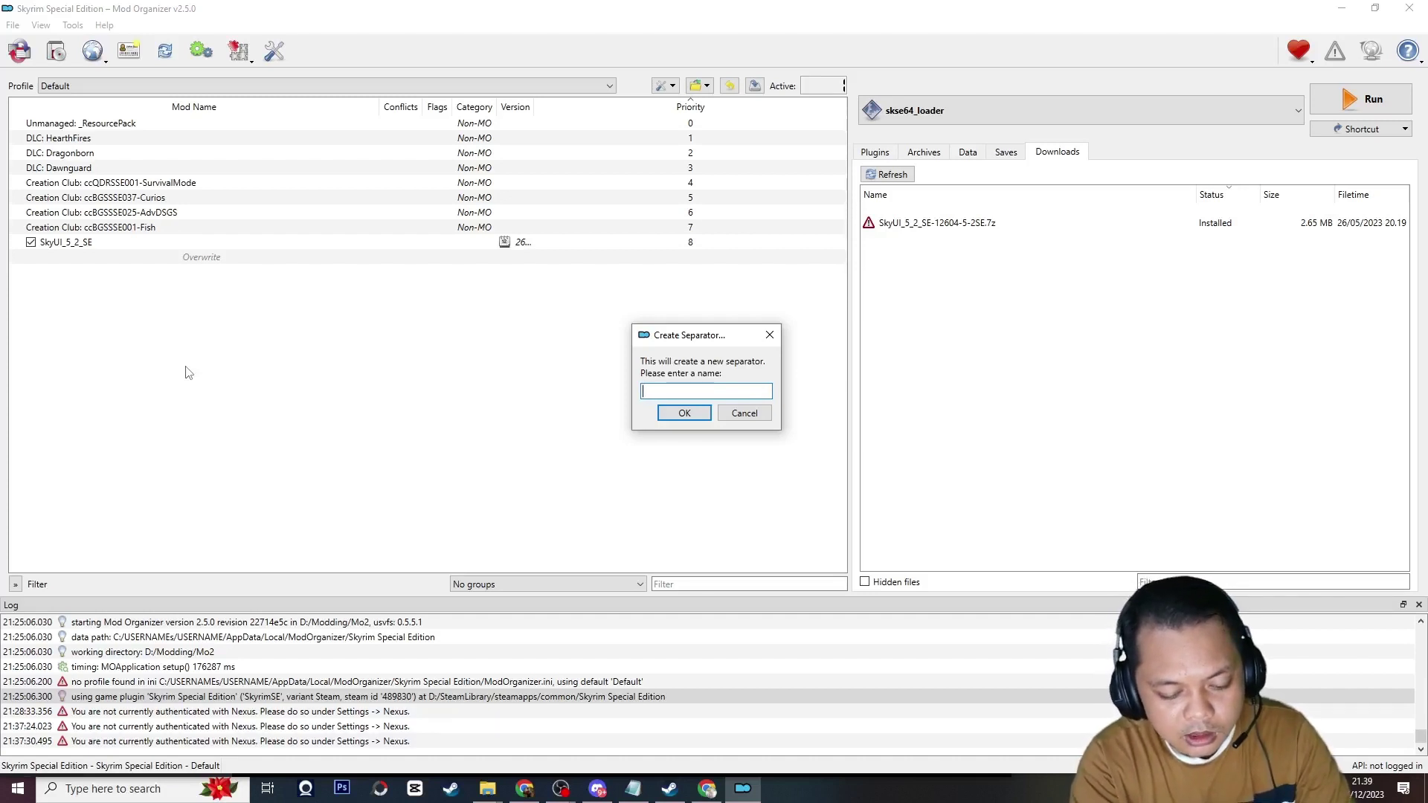
{"action": "type", "text": "ser Interface"}
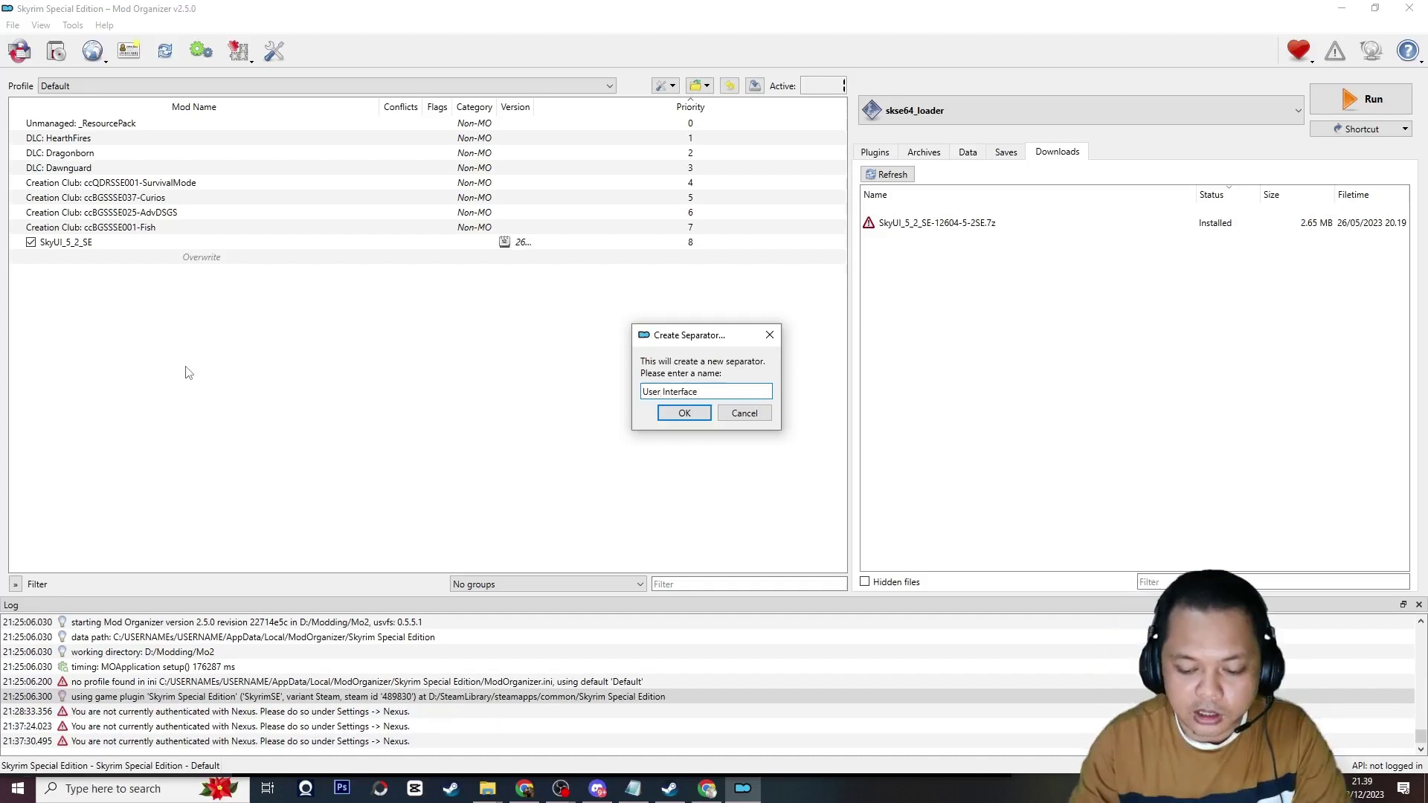
{"action": "key", "text": "Return"}
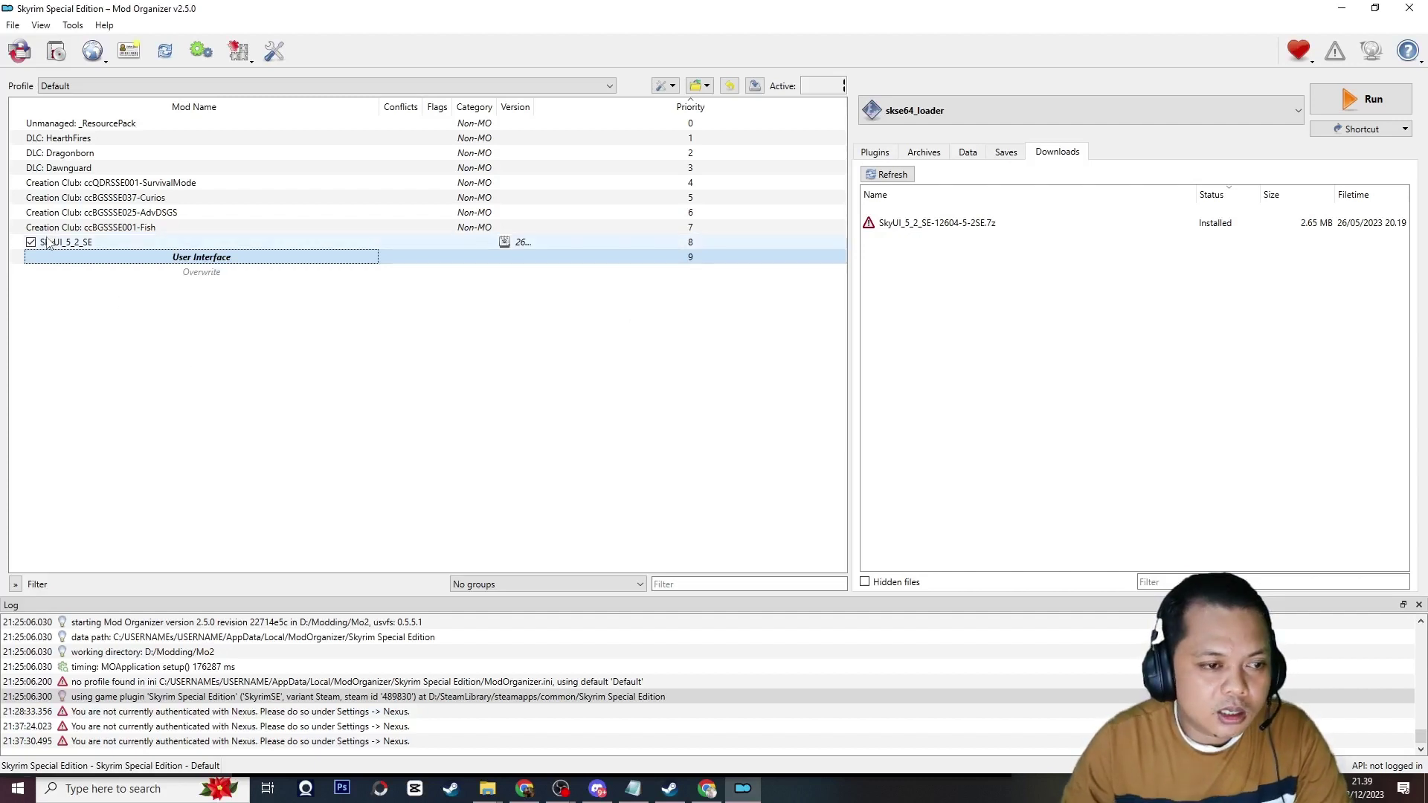
{"action": "left_click_drag", "start_coordinate": [58, 245], "coordinate": [68, 264]}
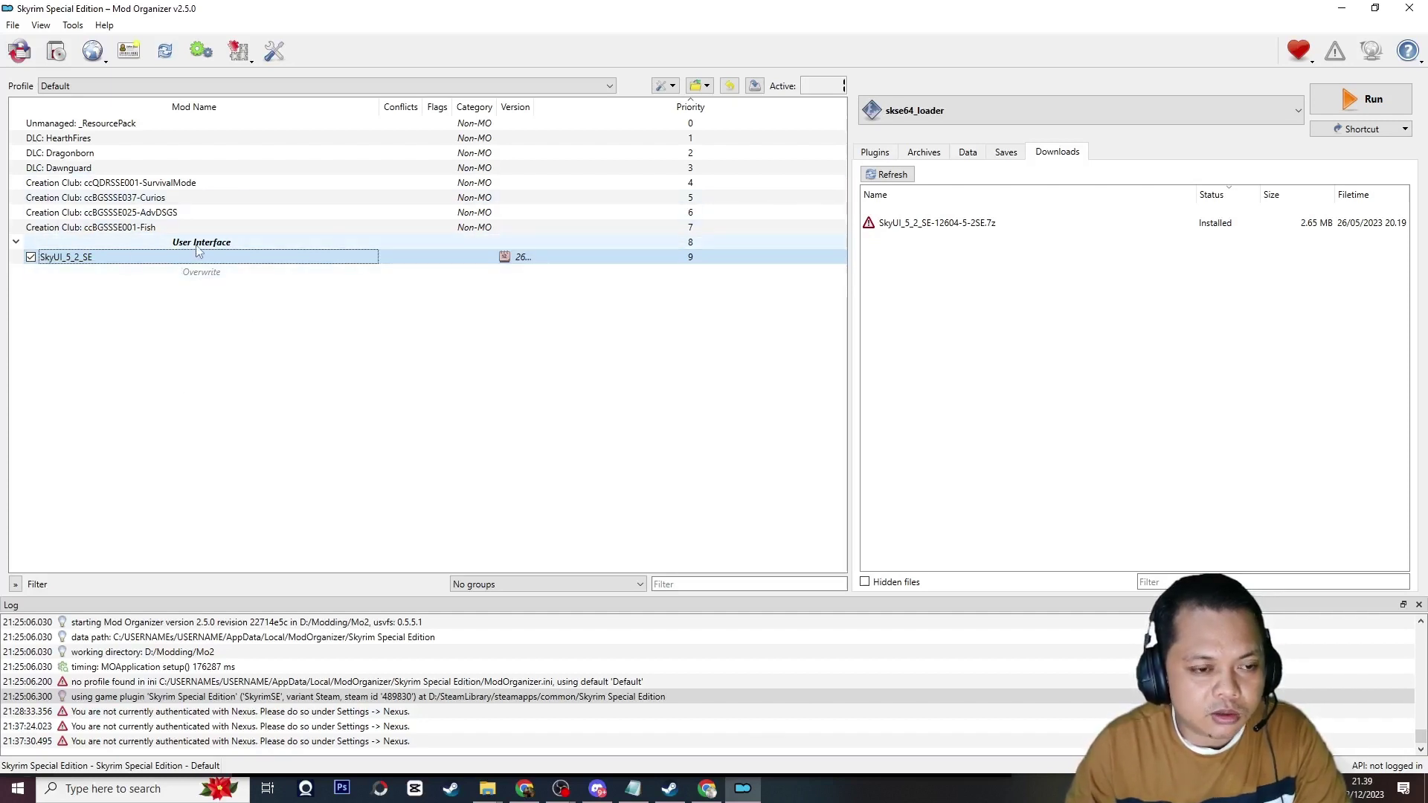
{"action": "left_click", "coordinate": [18, 245]}
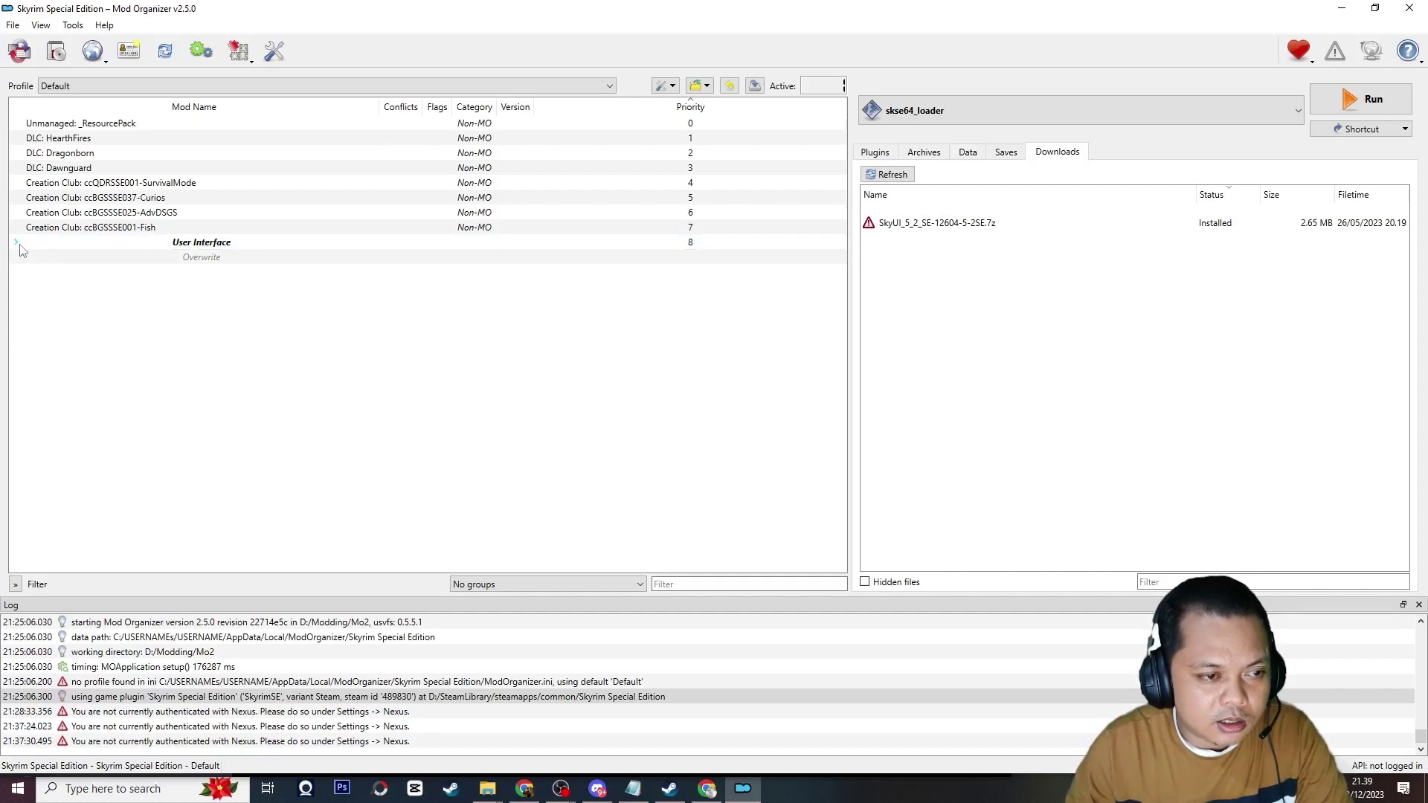
Expand the User Interface group and create a separator named Body Replacer at the end of the mod list.
{"action": "left_click", "coordinate": [18, 243]}
{"action": "right_click", "coordinate": [157, 336]}
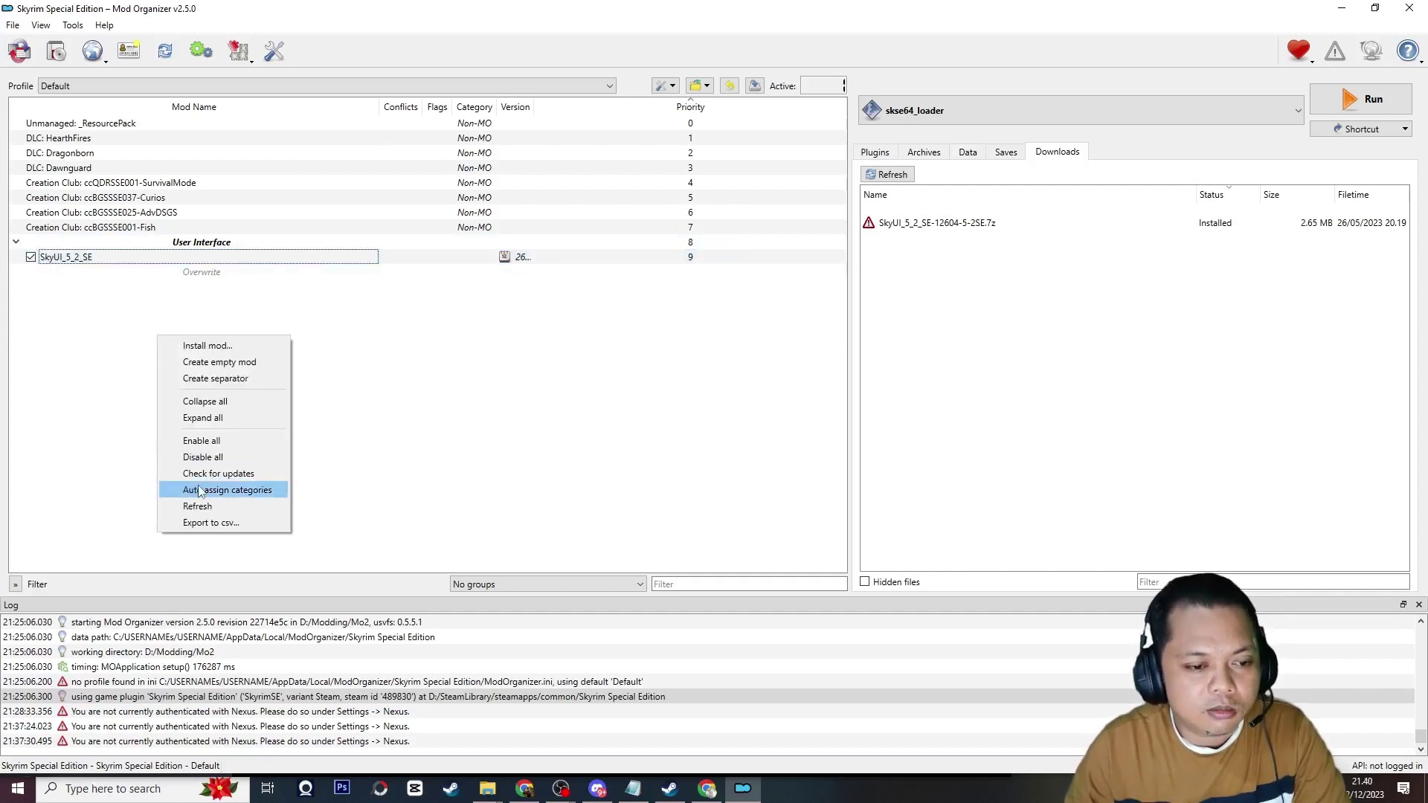
{"action": "left_click", "coordinate": [216, 376]}
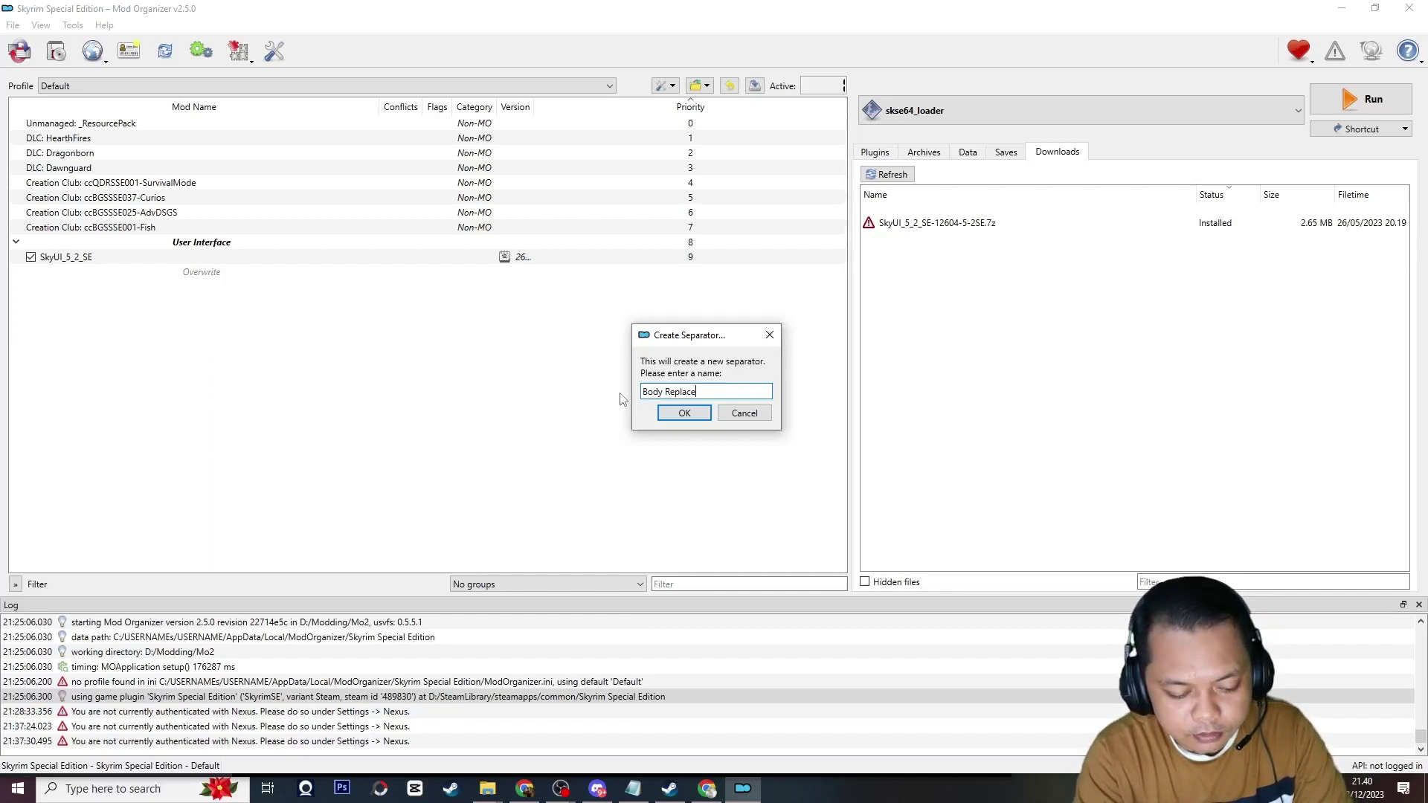
{"action": "key", "text": "Return"}
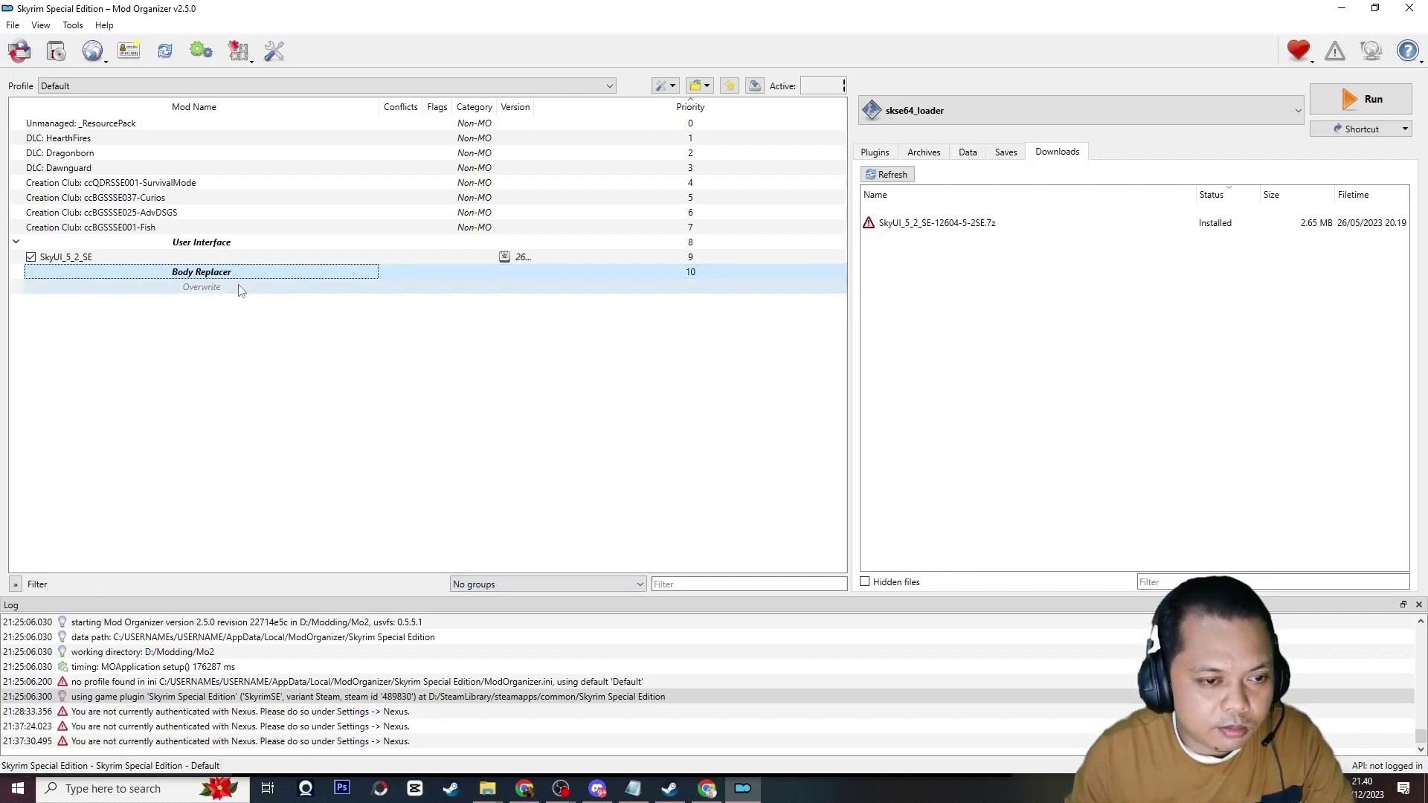
Create another separator named Armor below Body Replacer in the mod list.
{"action": "right_click", "coordinate": [258, 386]}
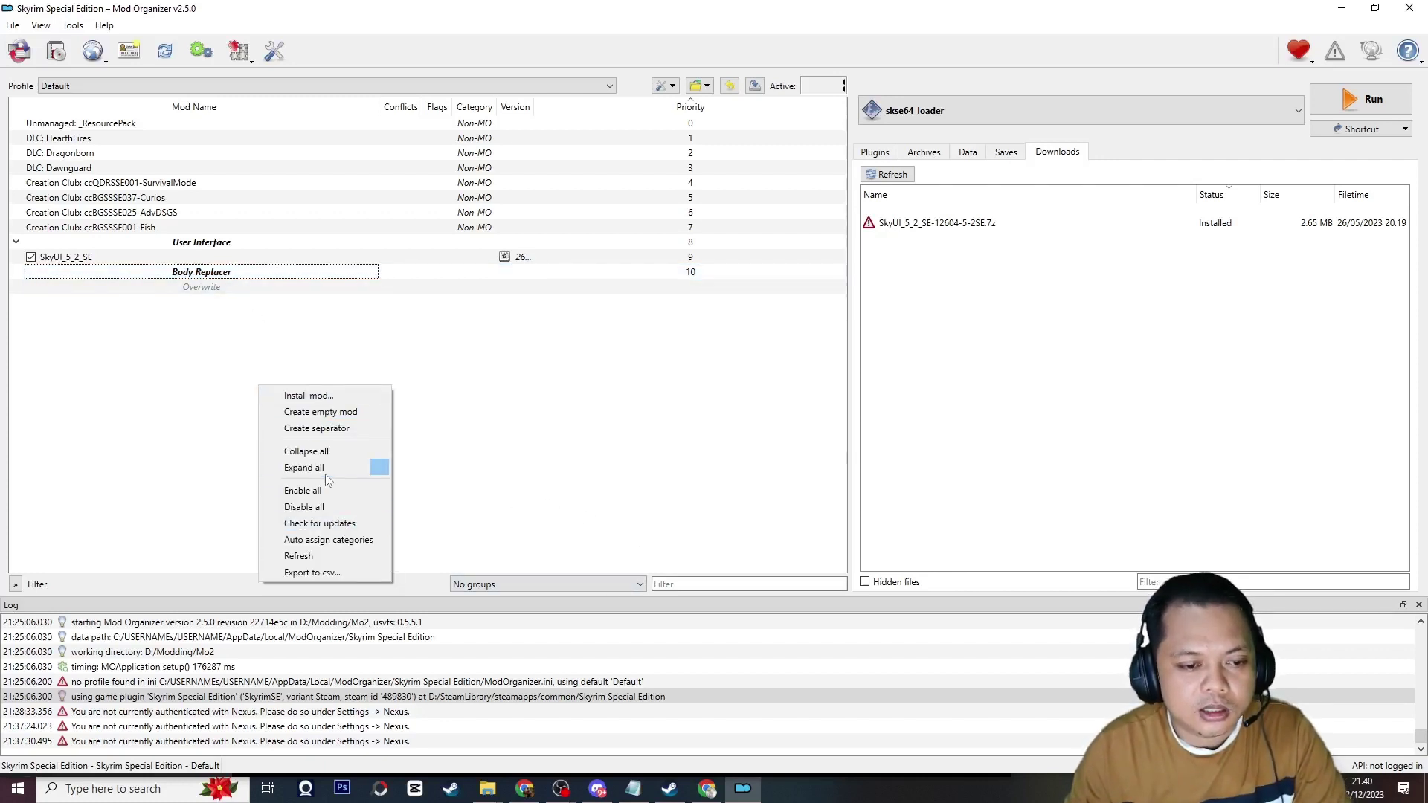
{"action": "left_click", "coordinate": [325, 429]}
{"action": "type", "text": "Armor"}
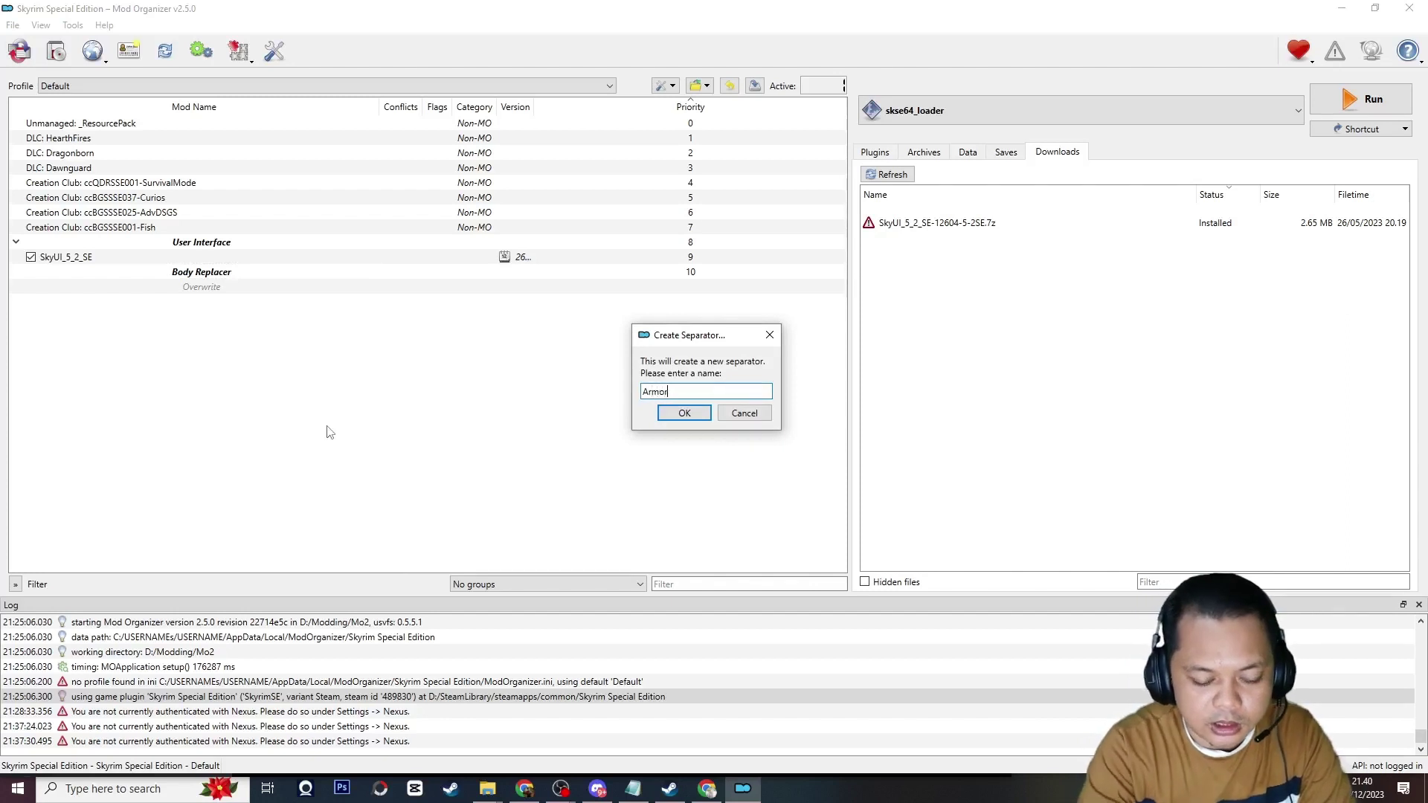
{"action": "key", "text": "Return"}
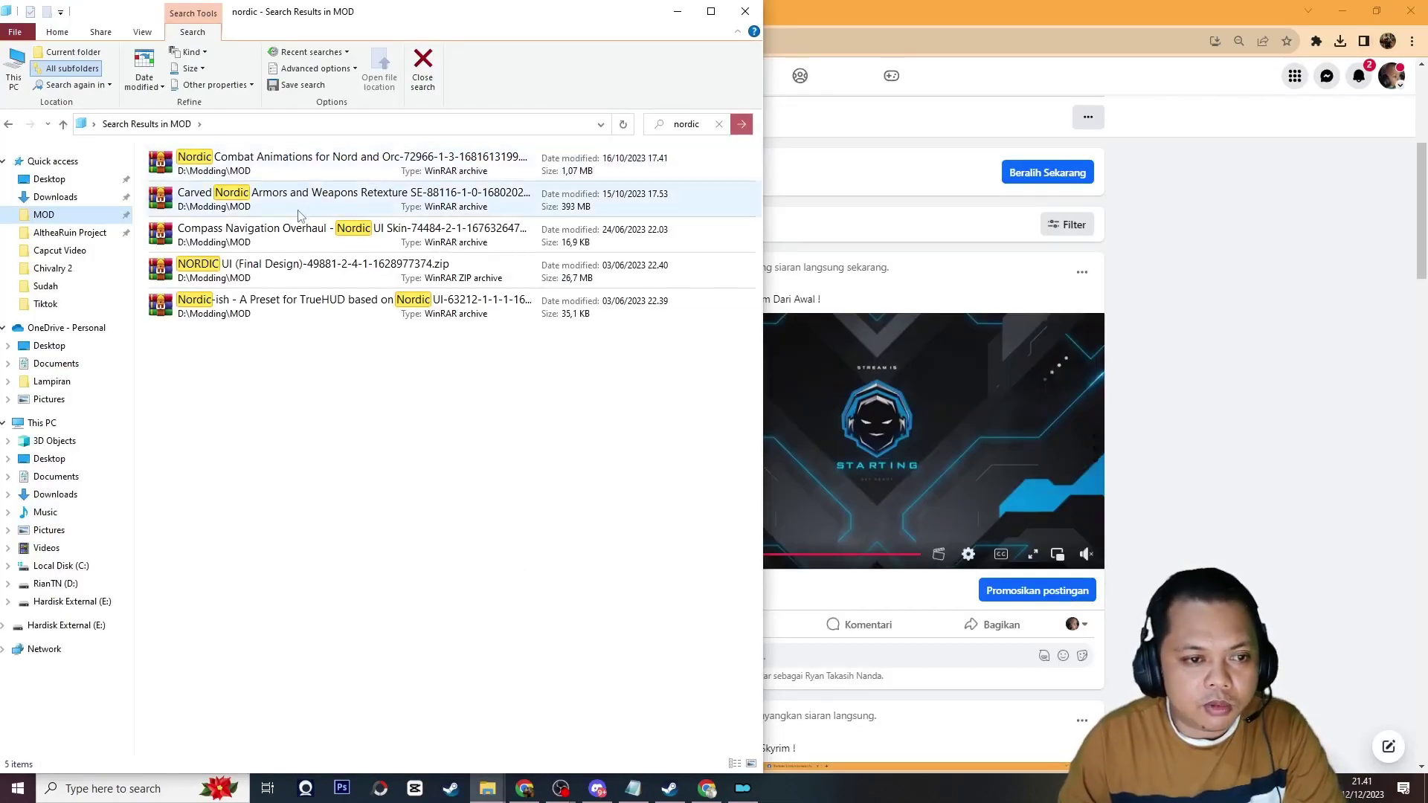
Move NORDIC UI (Final Design)-49881-2-4-1-1628977374.zip from the MOD folder's search results into the Mo2 downloads folder.
{"action": "left_click", "coordinate": [711, 11]}
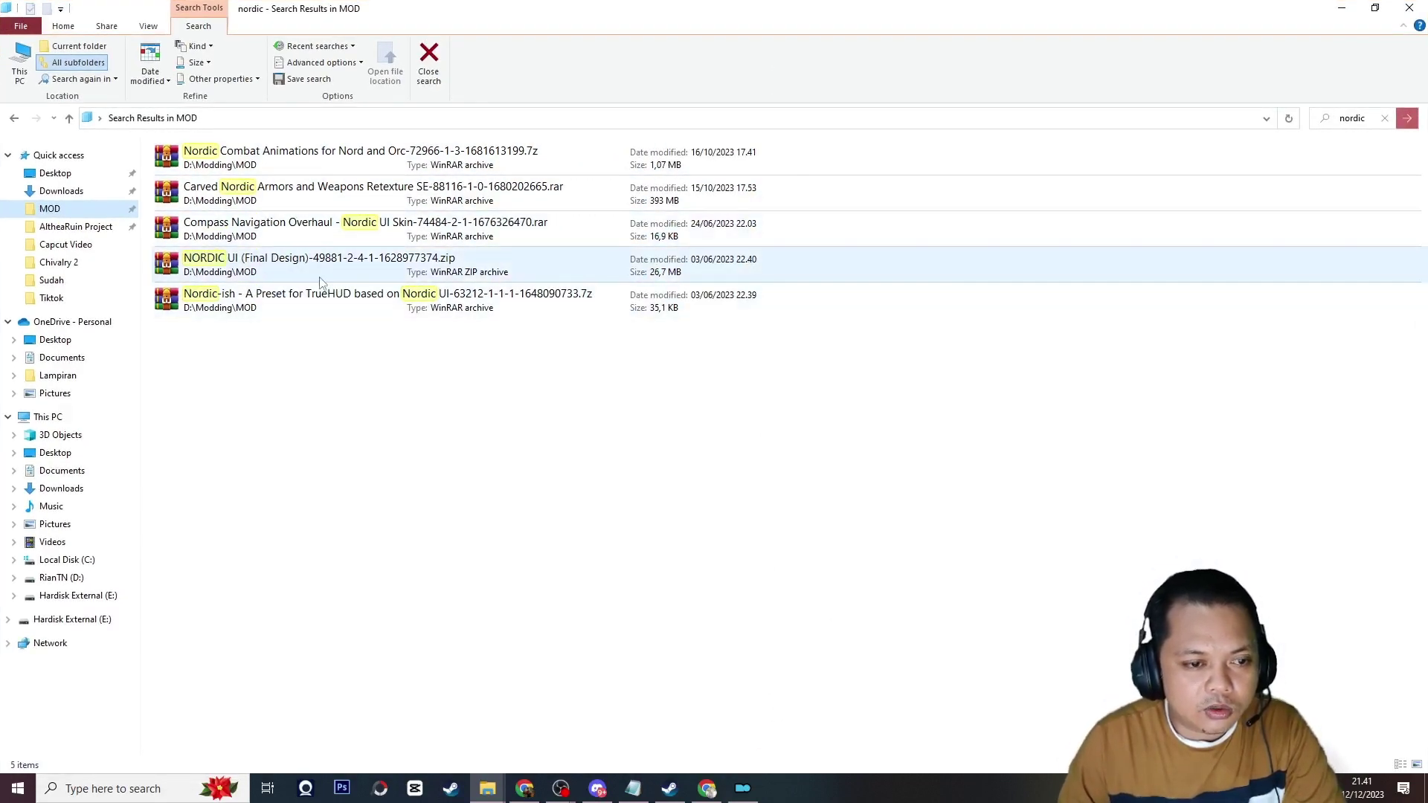
{"action": "left_click", "coordinate": [281, 271]}
{"action": "key", "text": "ctrl+x"}
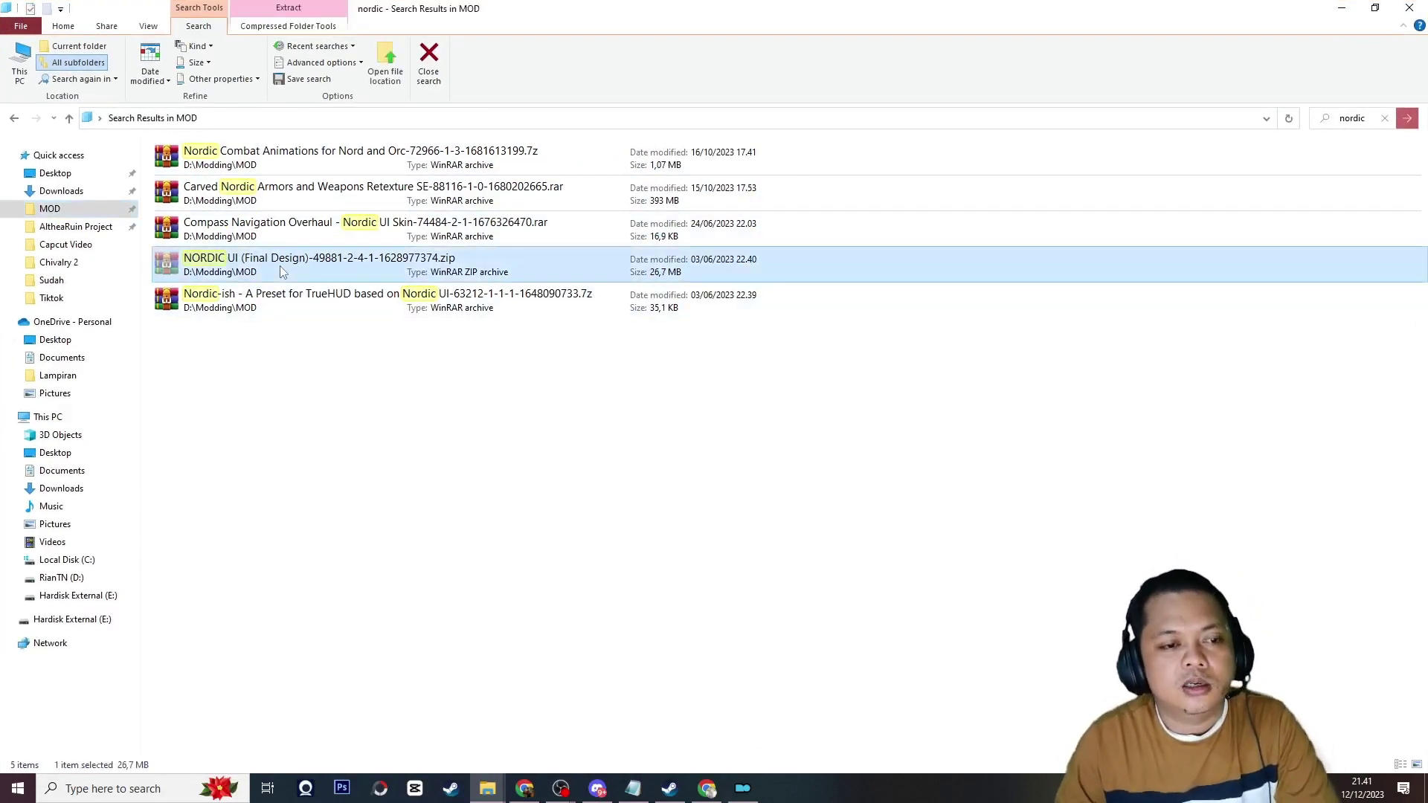
{"action": "left_click", "coordinate": [1341, 7]}
Return to the MOD folder's search results and search for skyhud.
{"action": "mouse_move", "coordinate": [487, 788]}
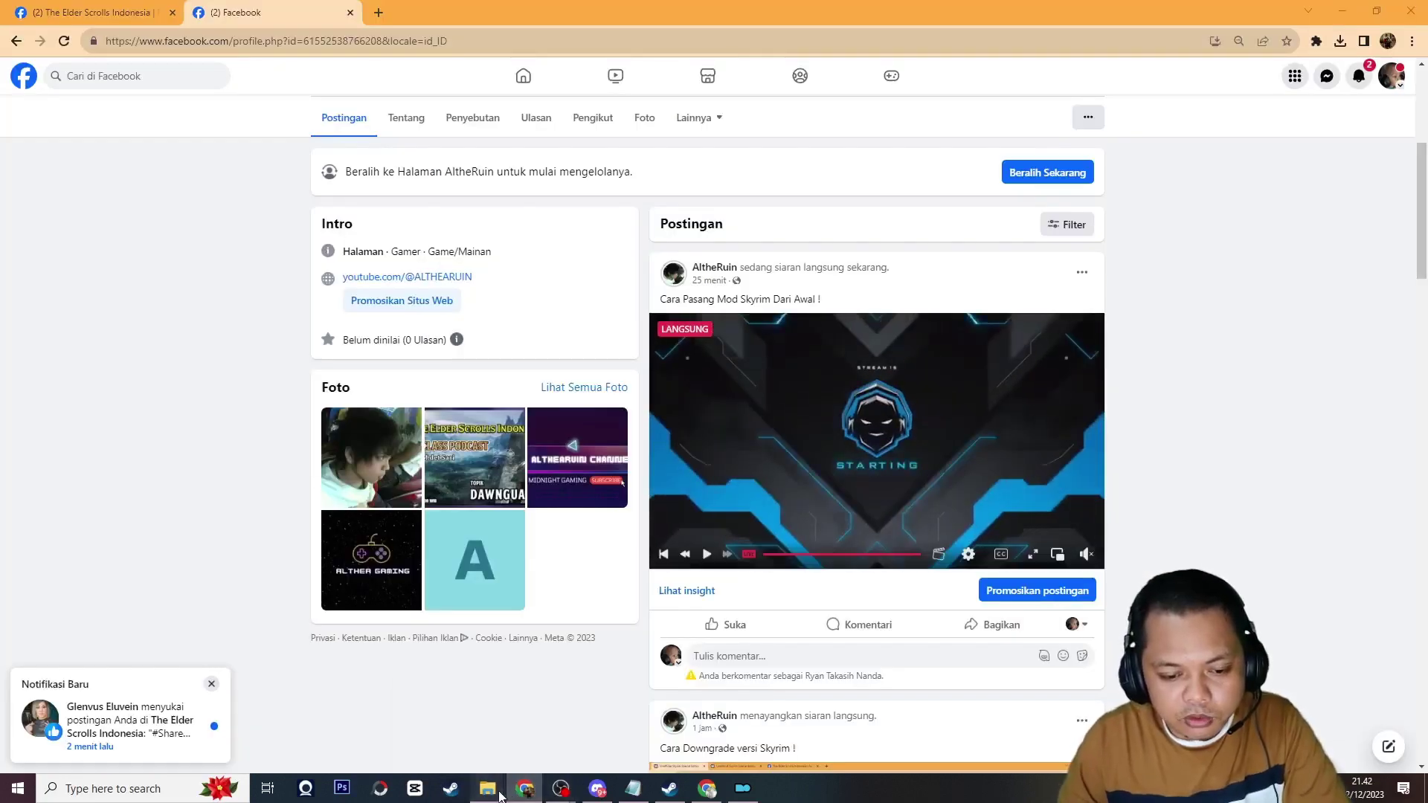
{"action": "left_click", "coordinate": [435, 740]}
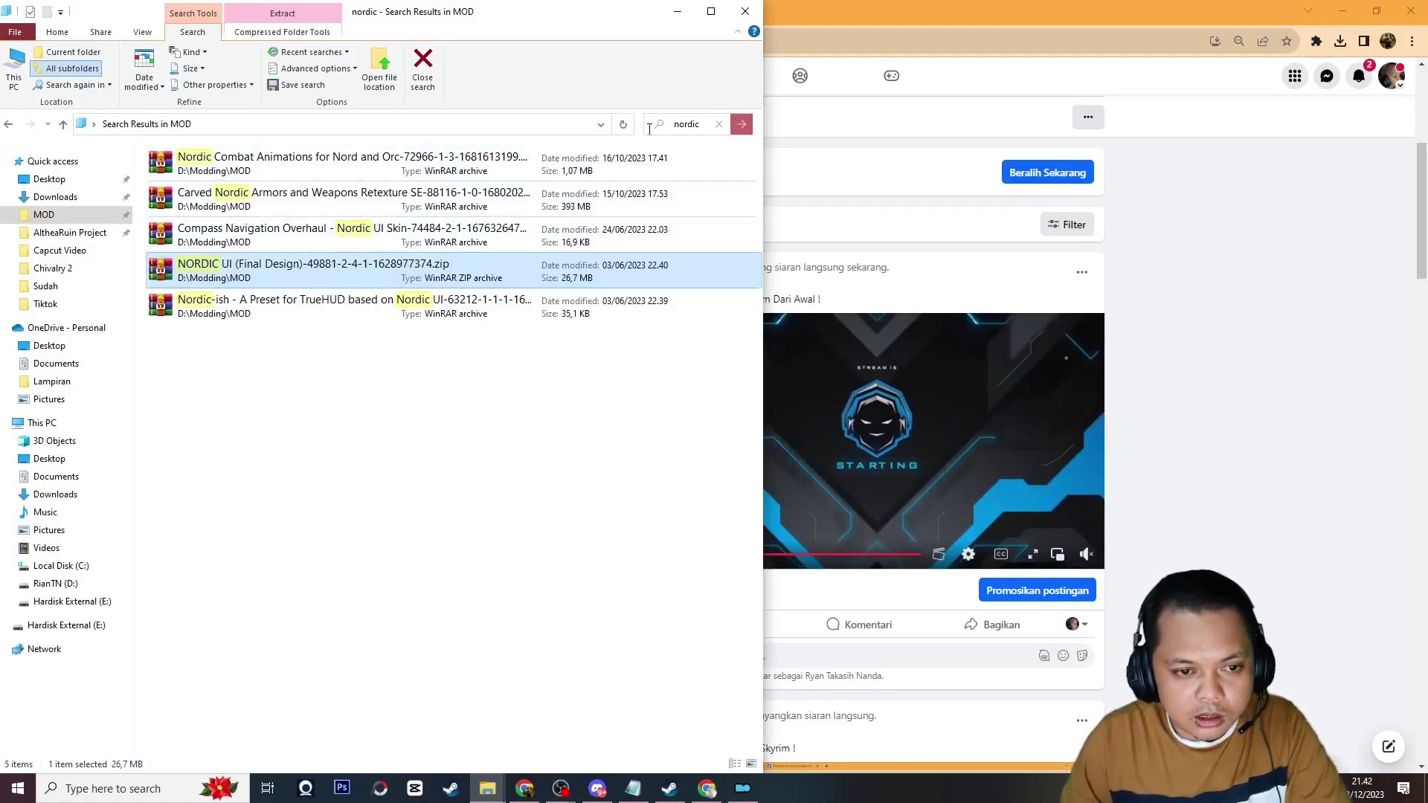
{"action": "left_click", "coordinate": [673, 133]}
{"action": "type", "text": "y"}
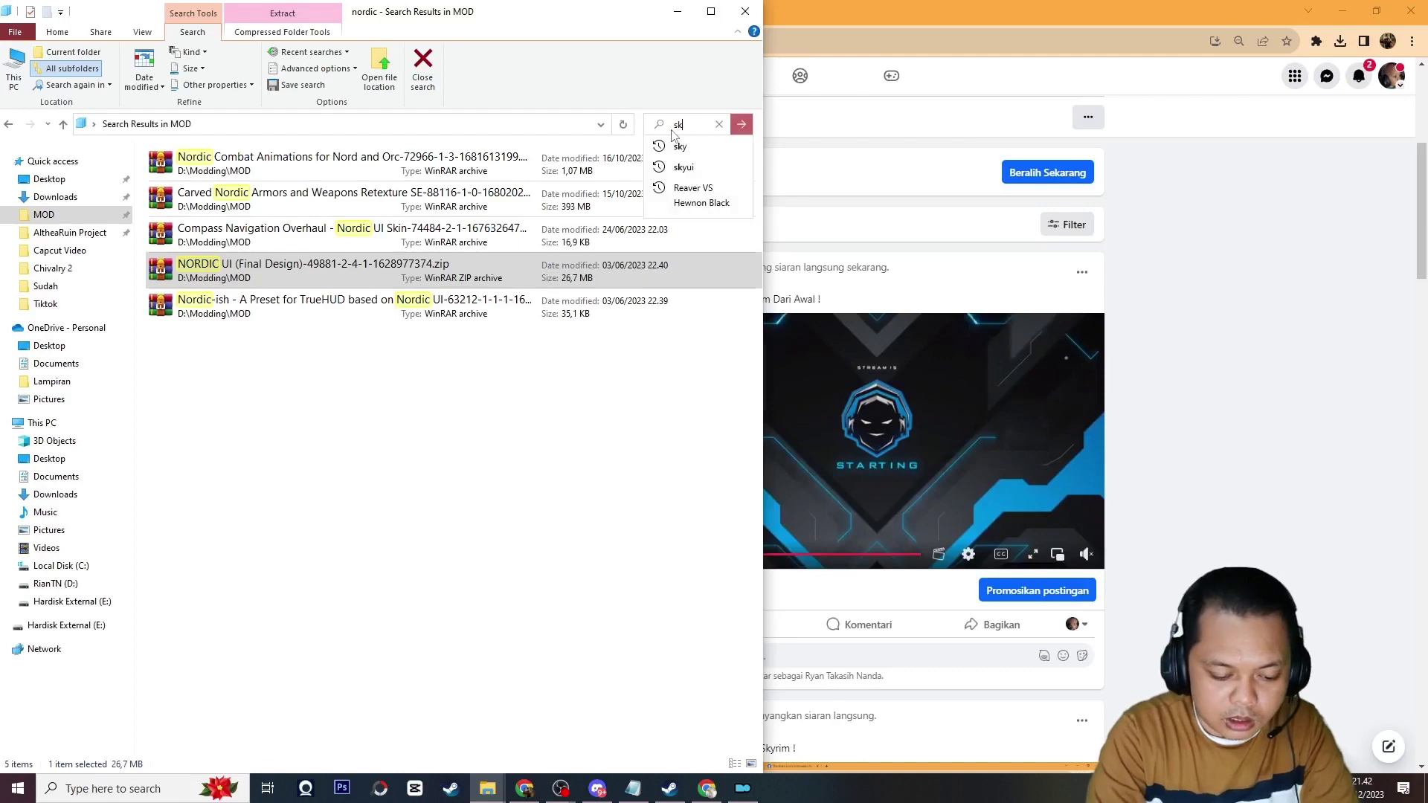
{"action": "key", "text": "Return"}
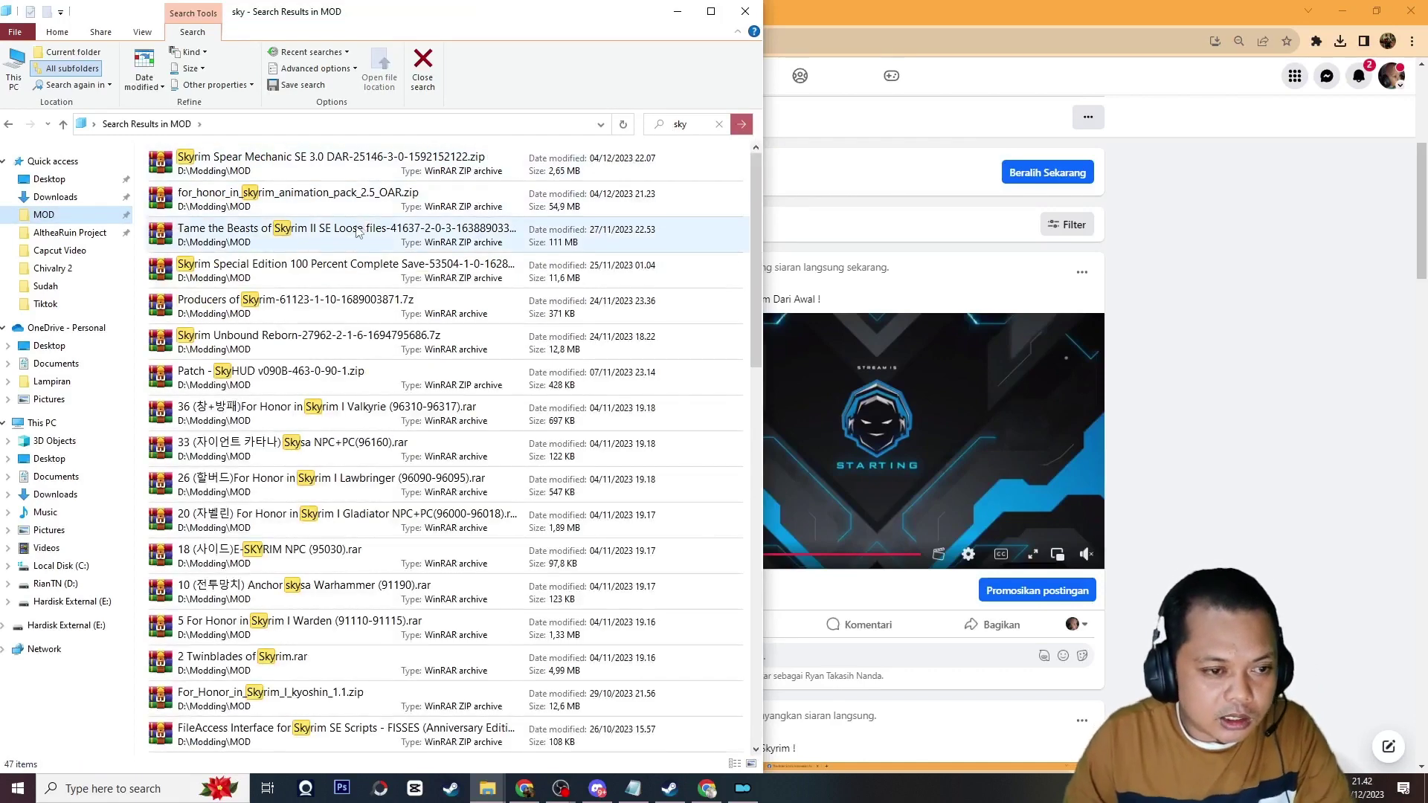
{"action": "left_click", "coordinate": [695, 127]}
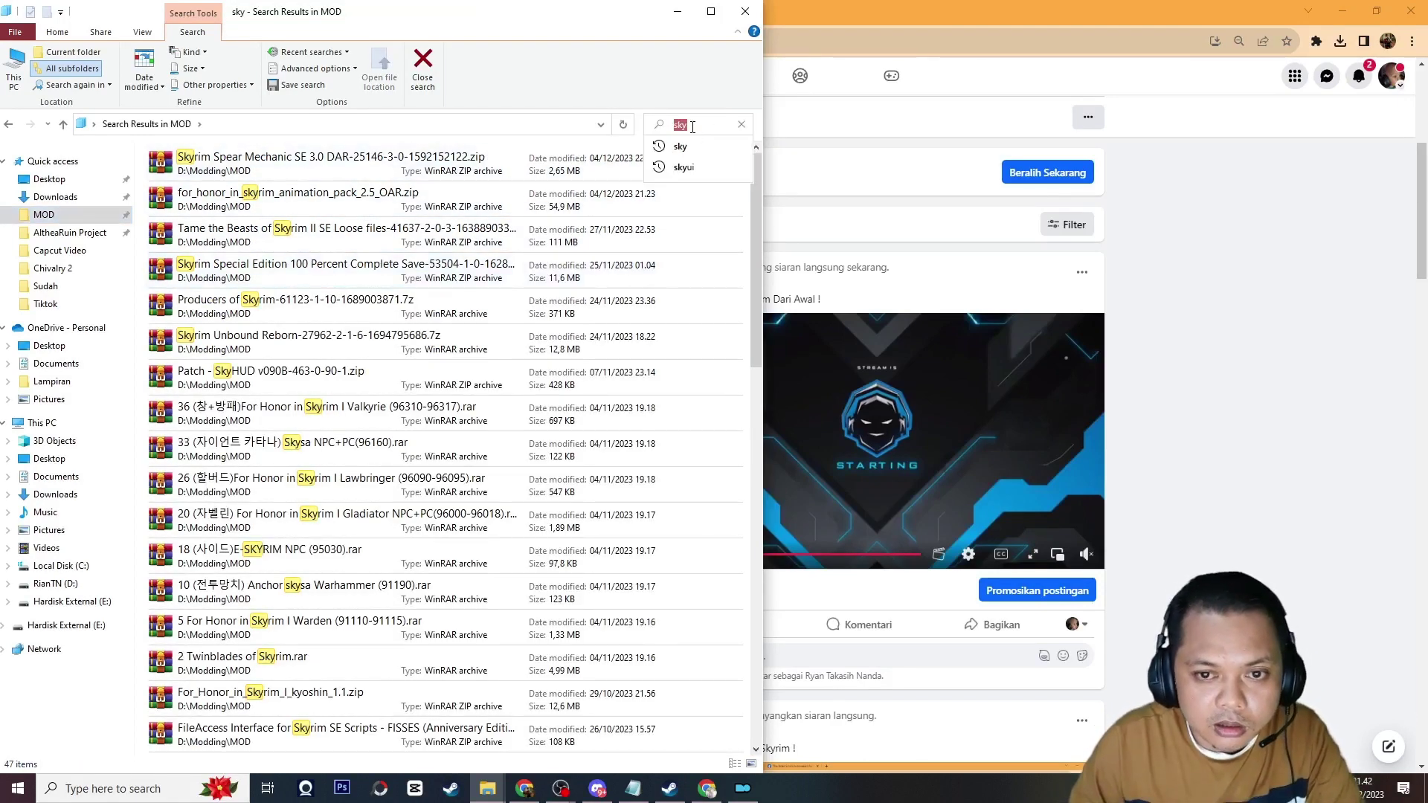
{"action": "type", "text": "hud"}
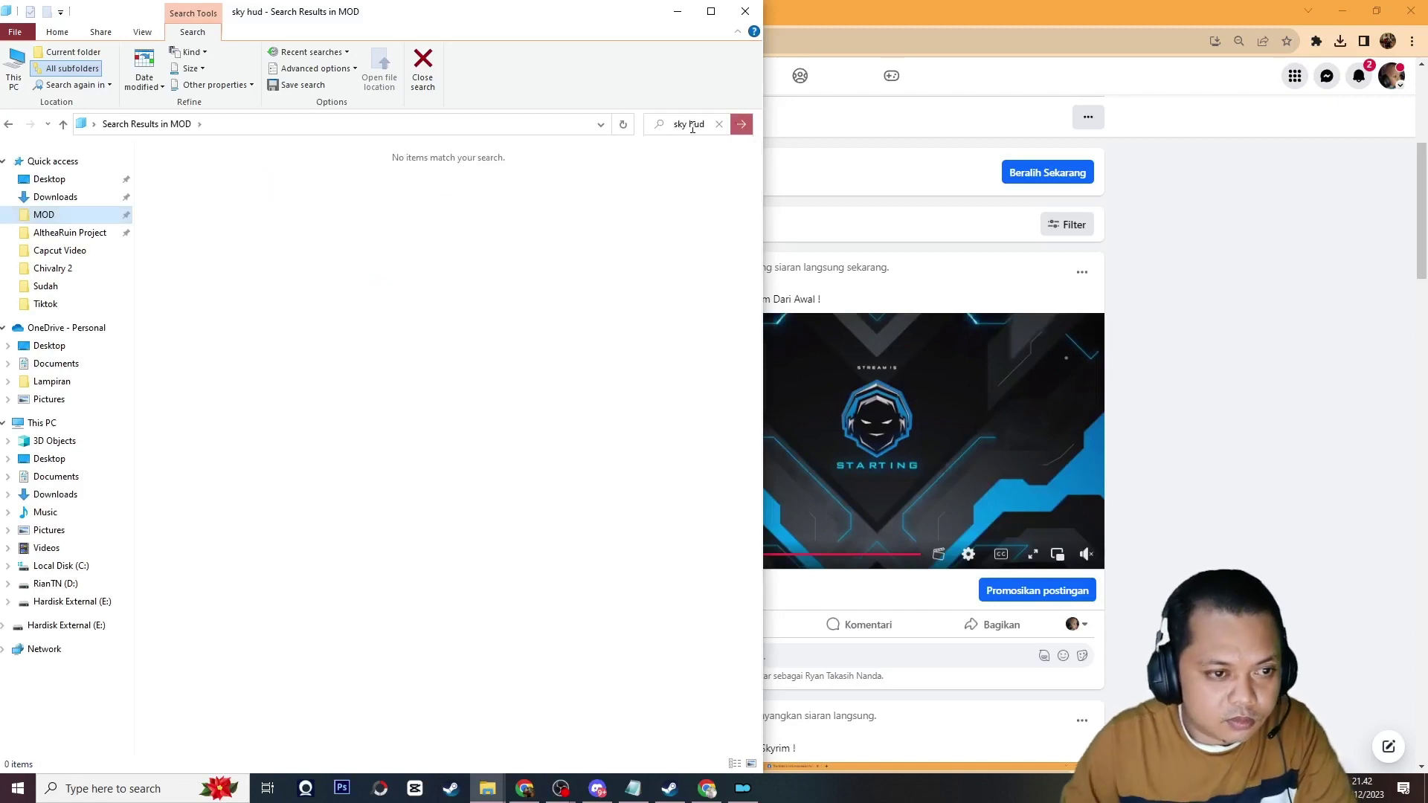
{"action": "left_click", "coordinate": [690, 127]}
{"action": "key", "text": "Home"}
{"action": "left_click", "coordinate": [692, 128]}
{"action": "key", "text": "BackSpace"}
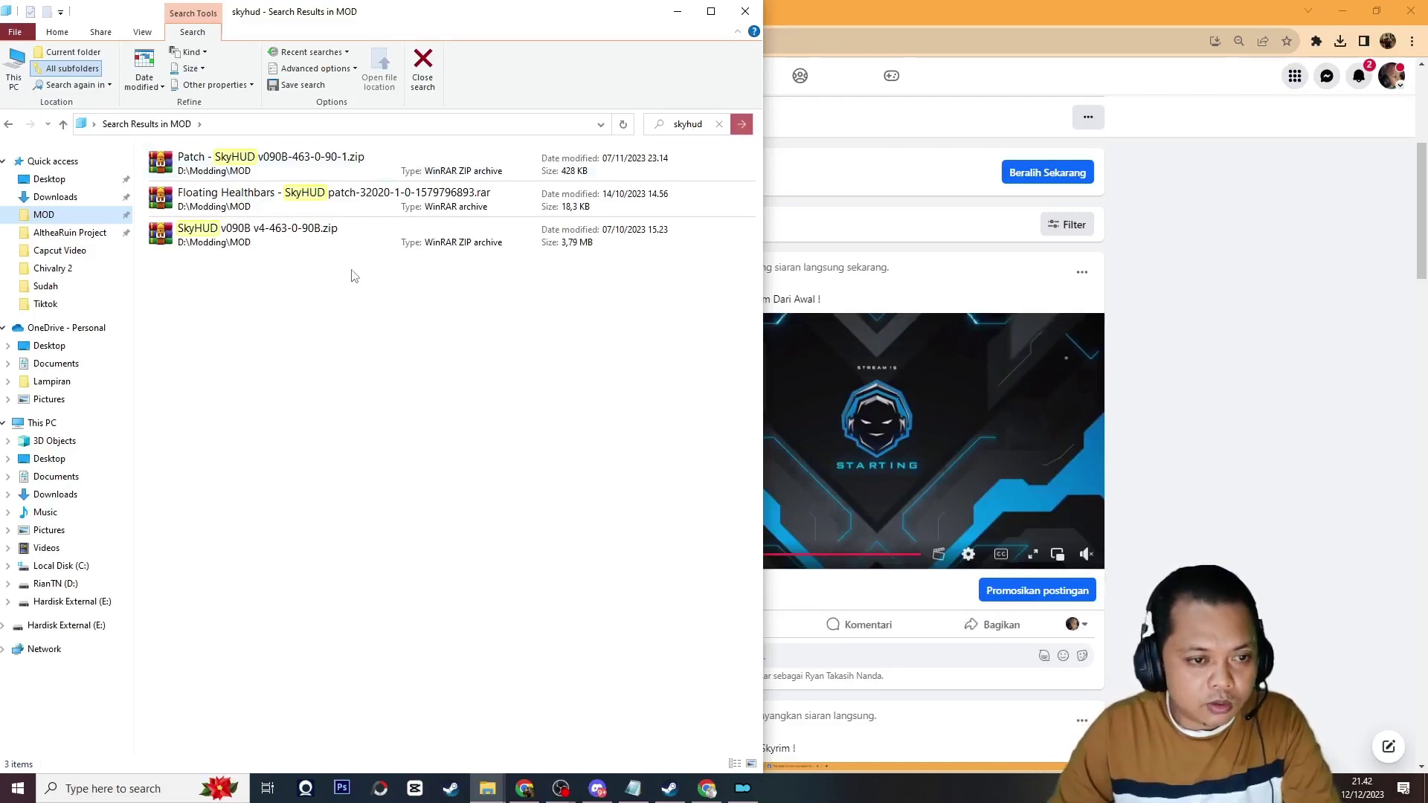
Move SkyHUD v090B v4-463-0-90B.zip from the MOD folder into D:\Modding\Mo2\downloads.
{"action": "left_click", "coordinate": [238, 249]}
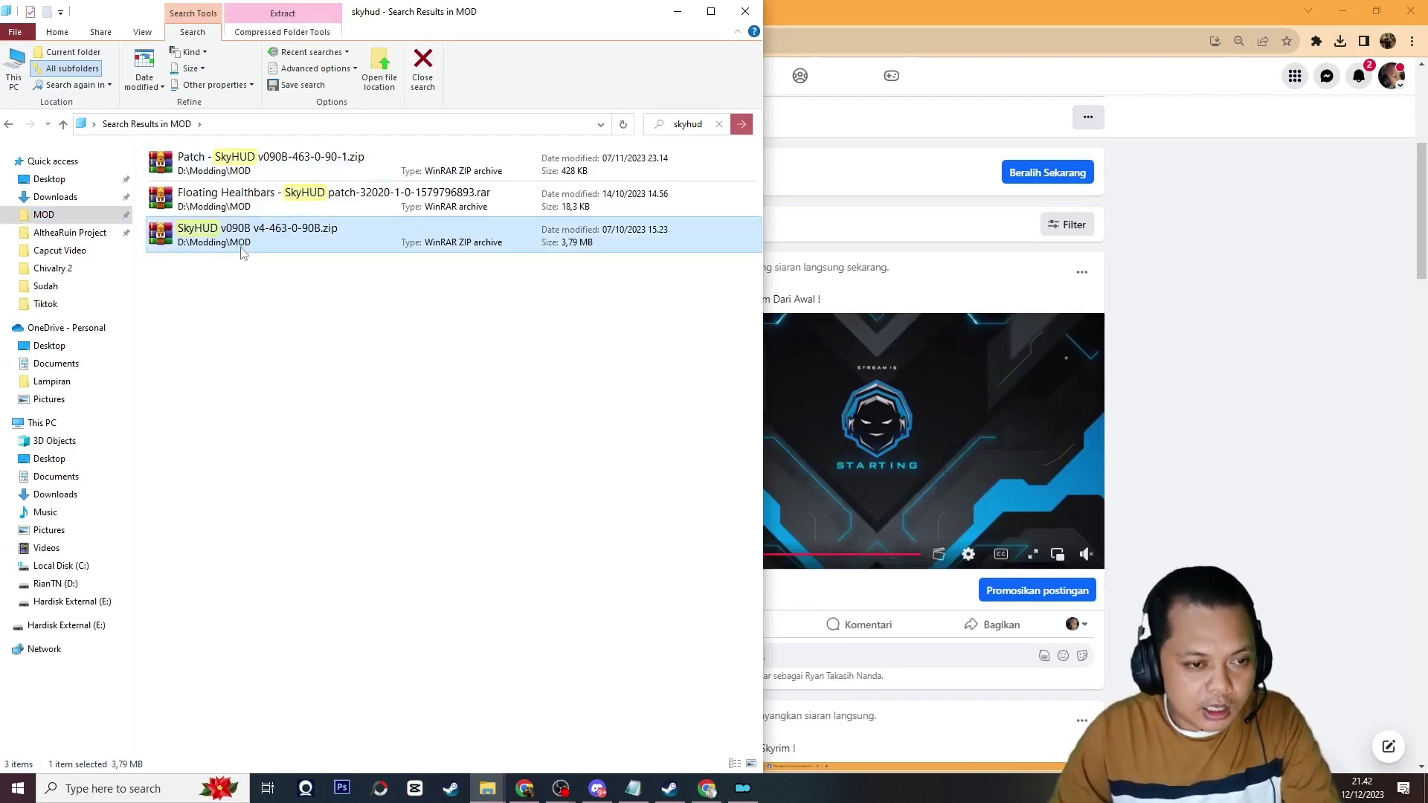
{"action": "key", "text": "ctrl+x"}
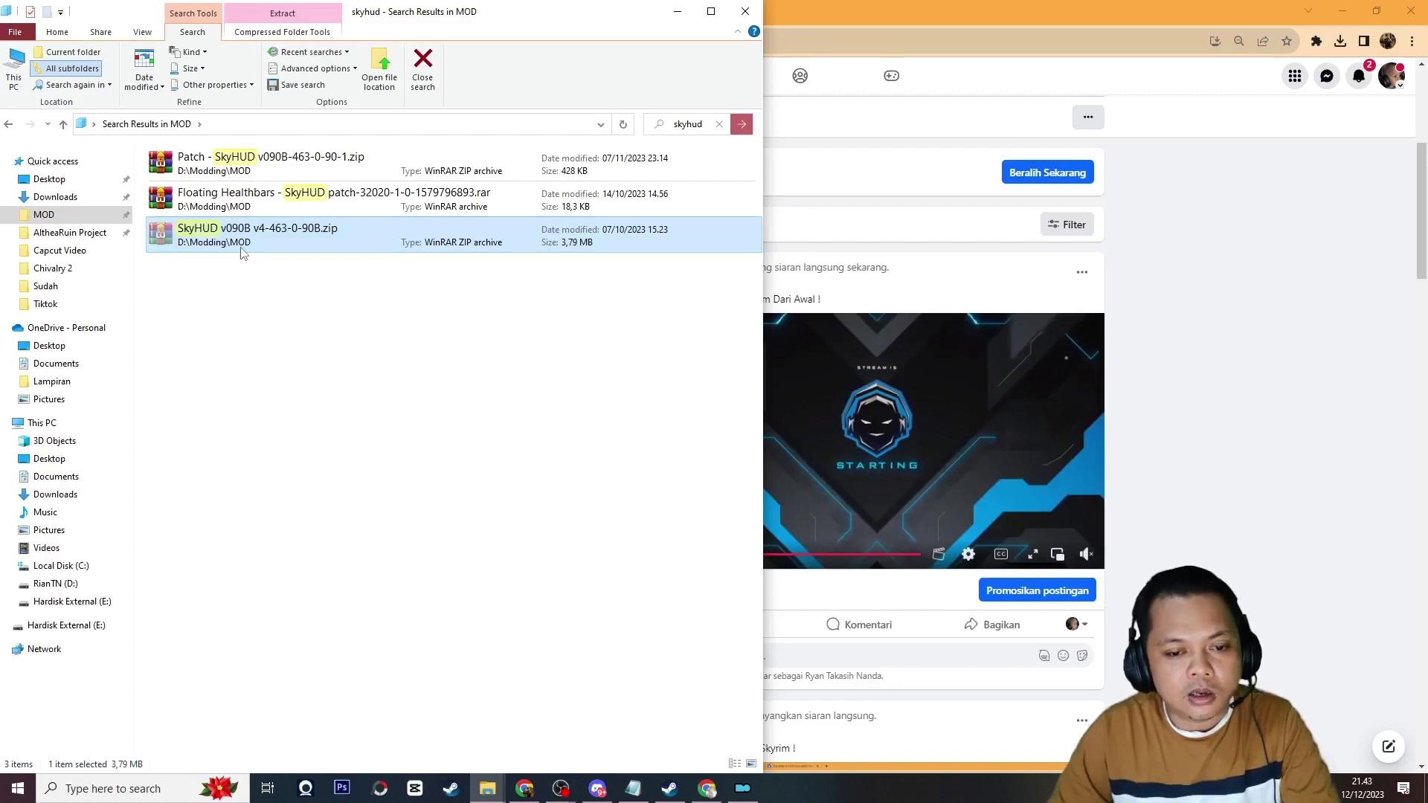
{"action": "mouse_move", "coordinate": [487, 788]}
{"action": "left_click", "coordinate": [532, 740]}
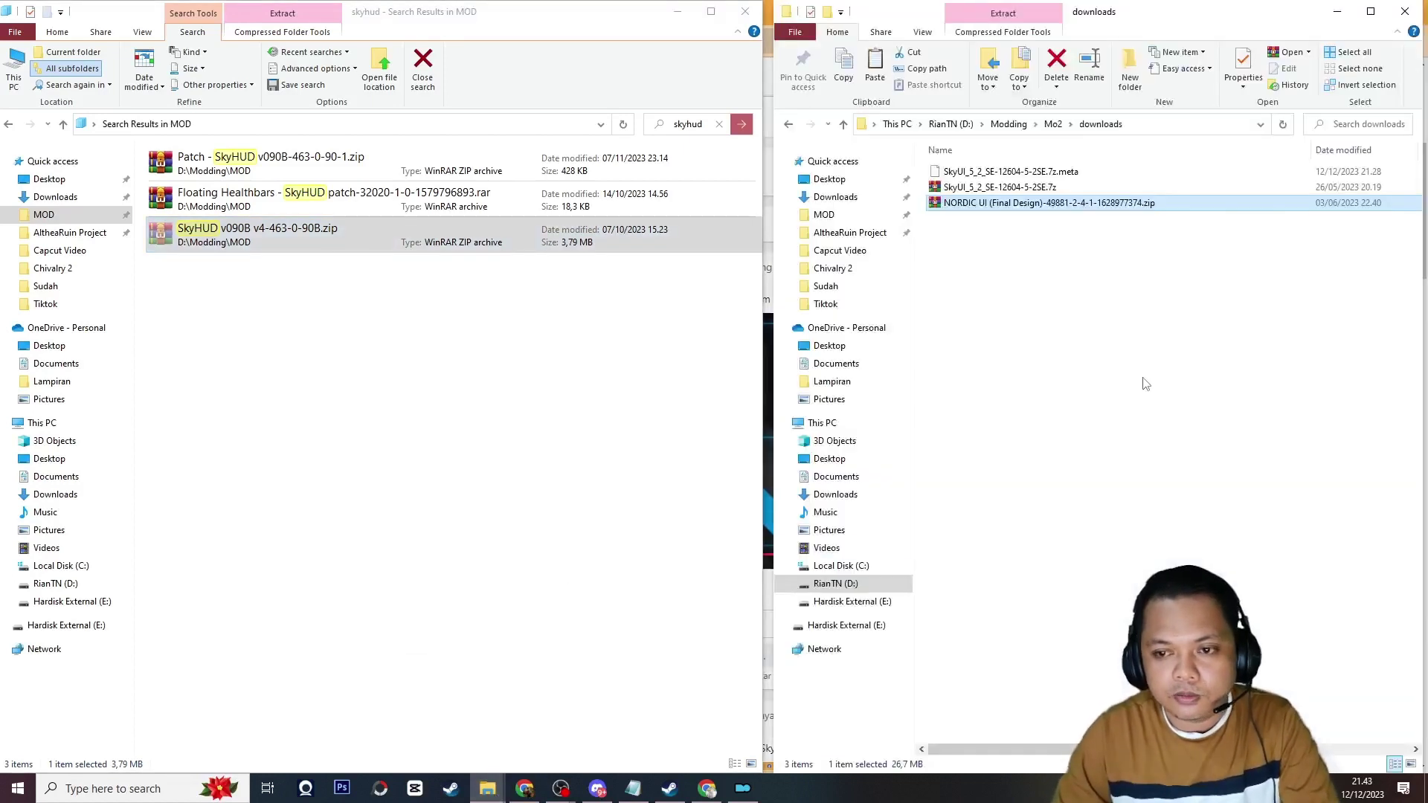
{"action": "key", "text": "ctrl+v"}
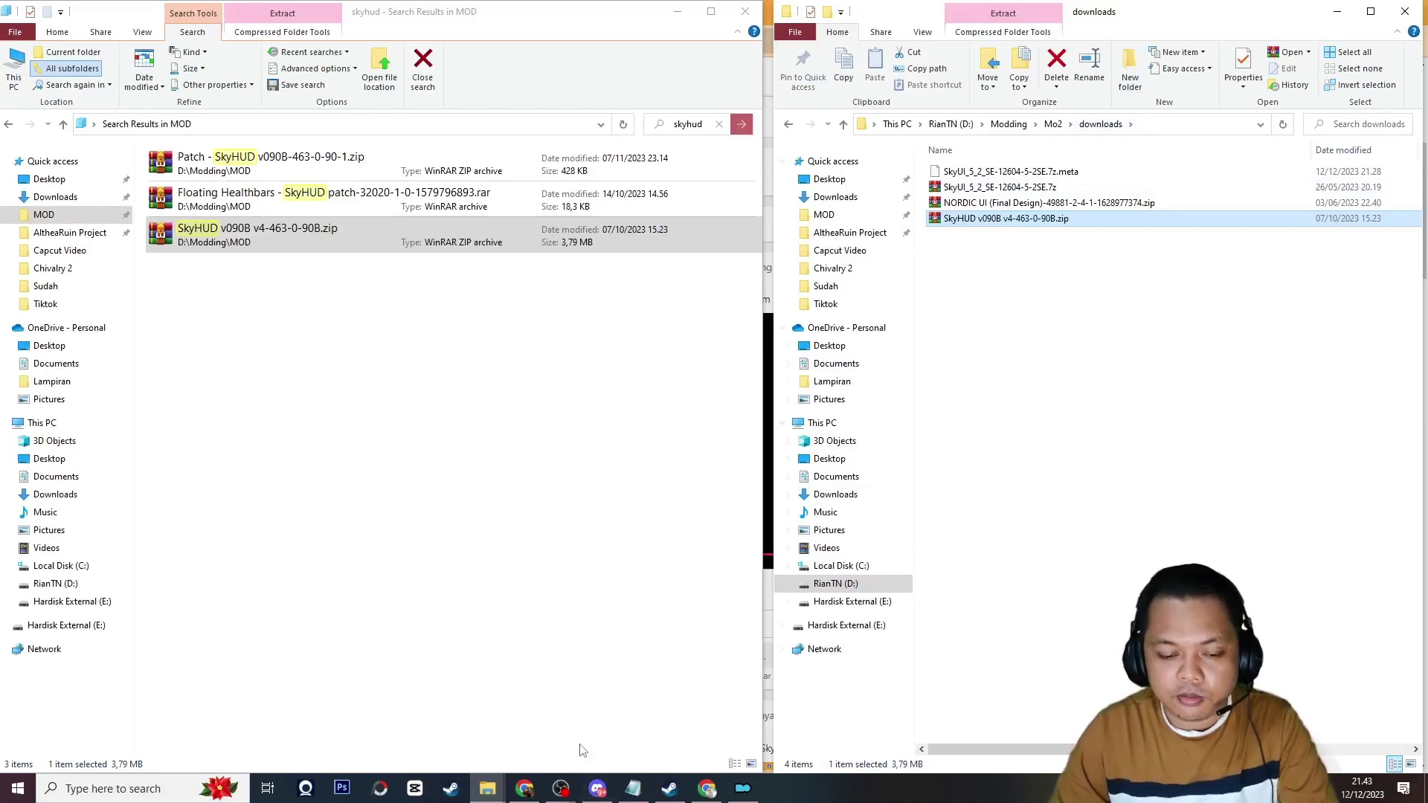
Switch to Mod Organizer and install SkyHUD from the downloads as an ESP Package, with preset None and no optional extras.
{"action": "left_click", "coordinate": [560, 791]}
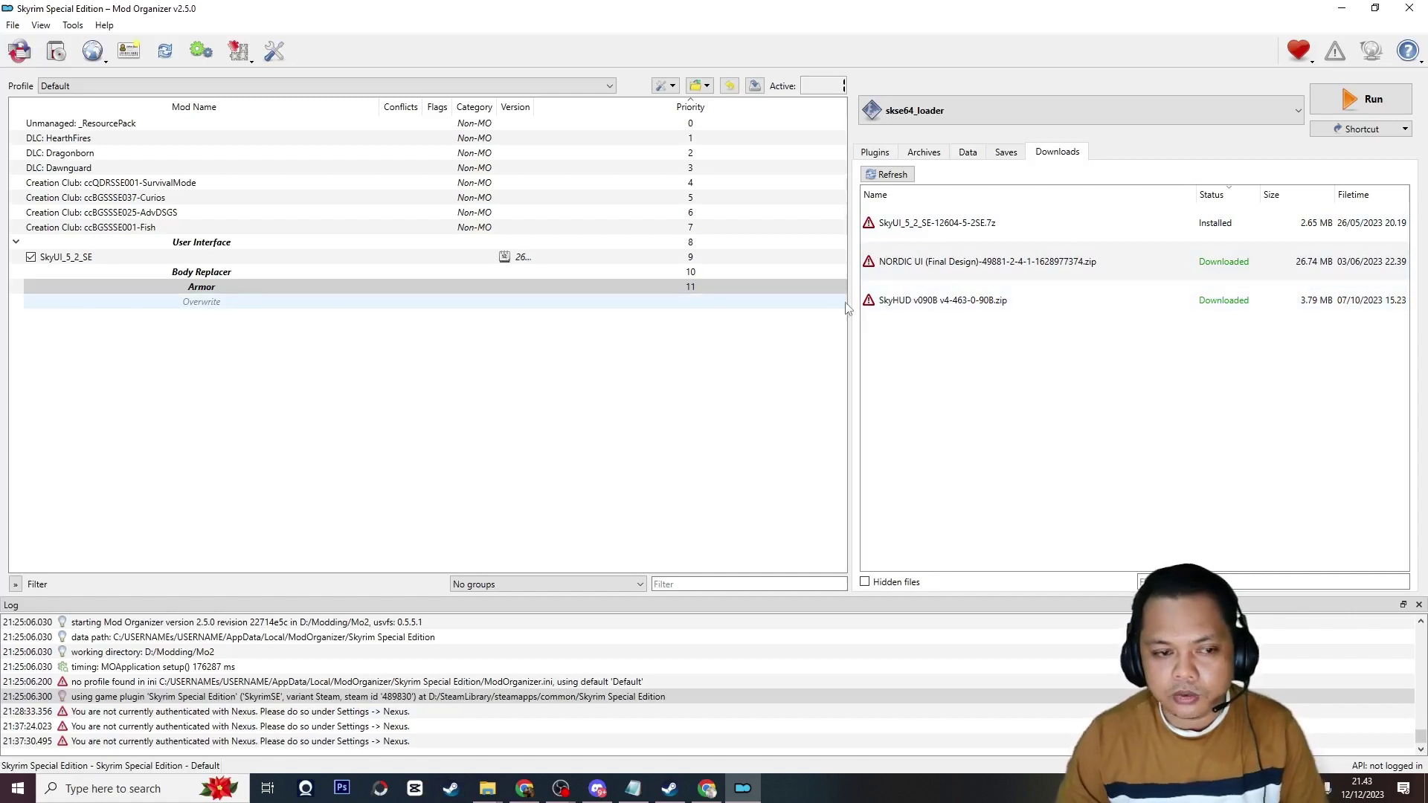
{"action": "double_click", "coordinate": [954, 301]}
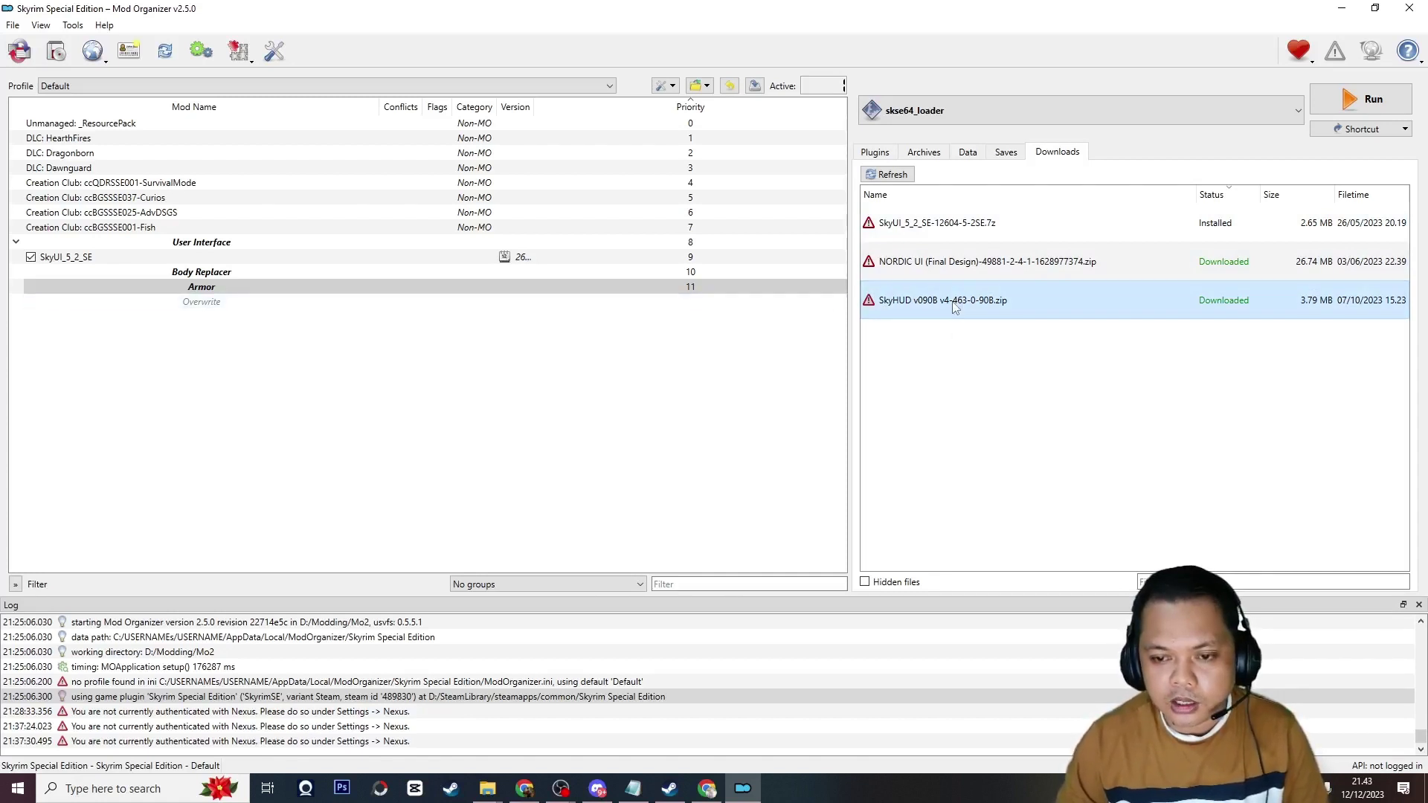
{"action": "left_click", "coordinate": [895, 542]}
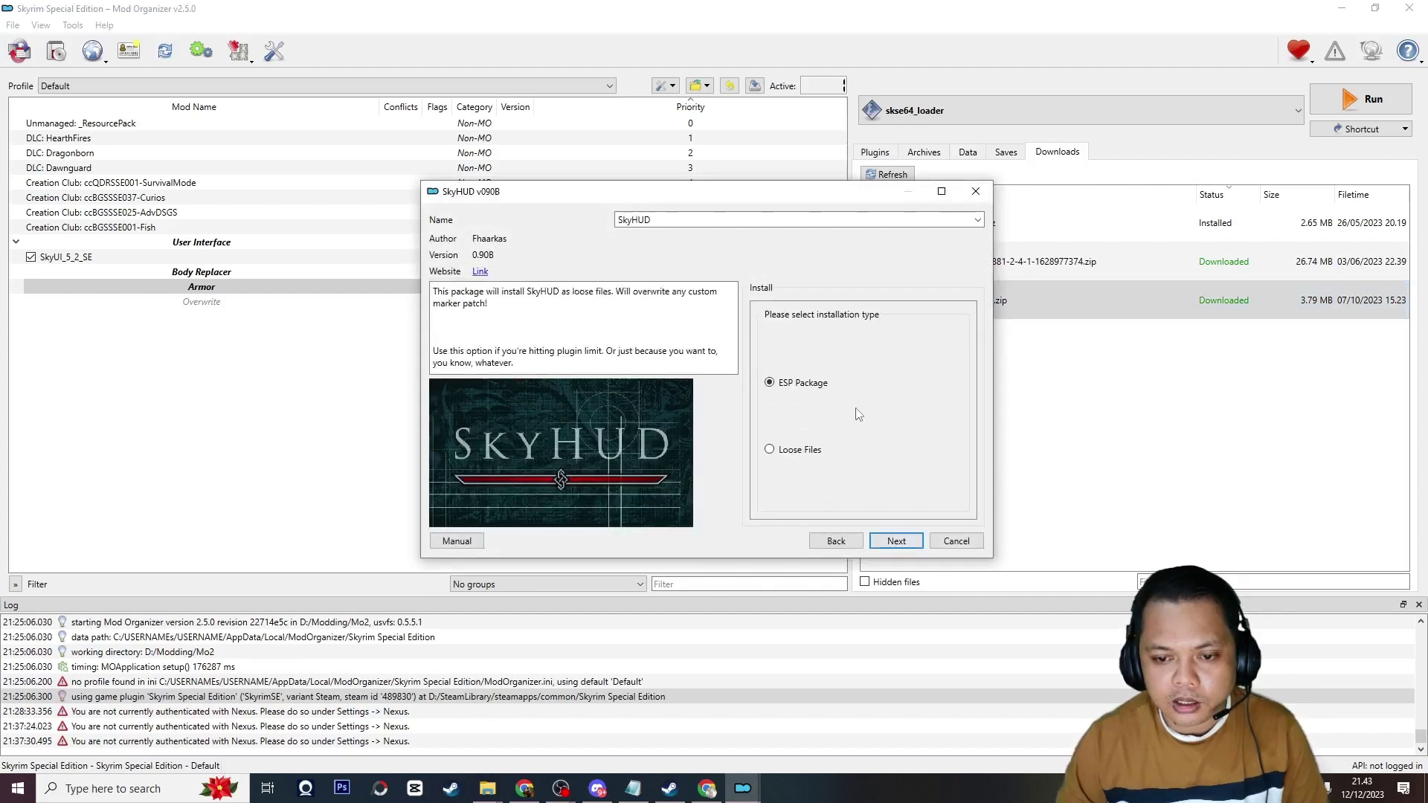
{"action": "left_click", "coordinate": [885, 540]}
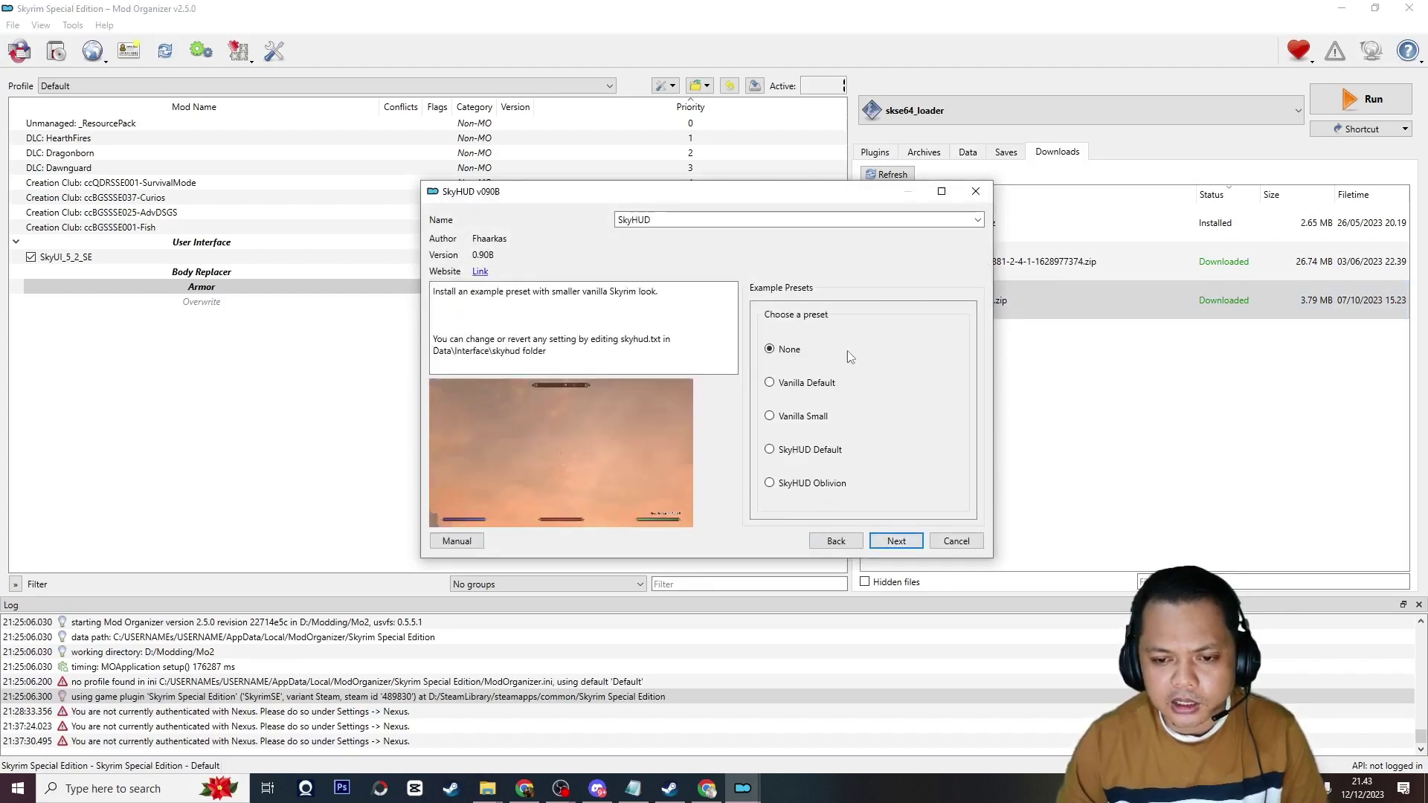
{"action": "mouse_move", "coordinate": [804, 378]}
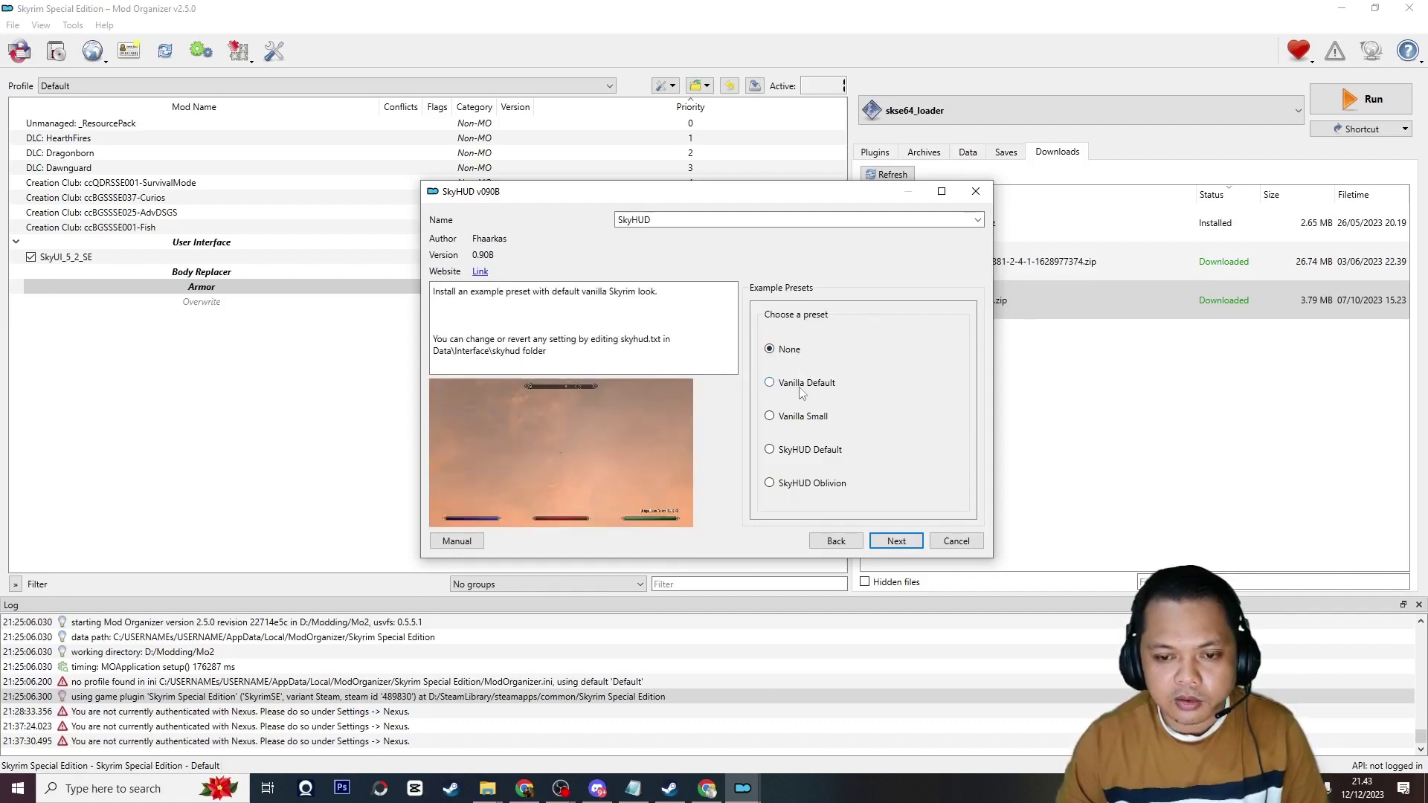
{"action": "mouse_move", "coordinate": [800, 424]}
{"action": "mouse_move", "coordinate": [807, 450]}
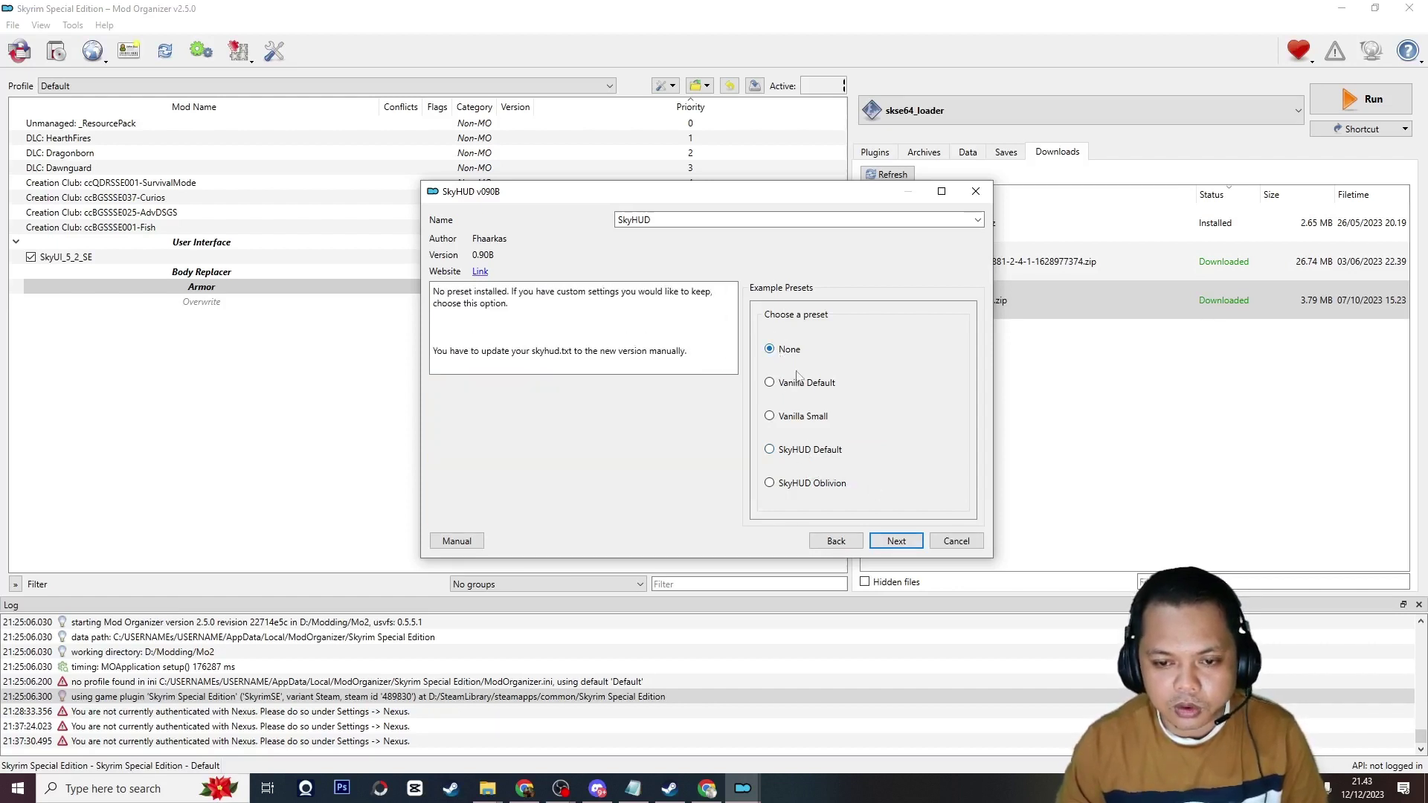
{"action": "left_click", "coordinate": [896, 540]}
{"action": "mouse_move", "coordinate": [813, 450]}
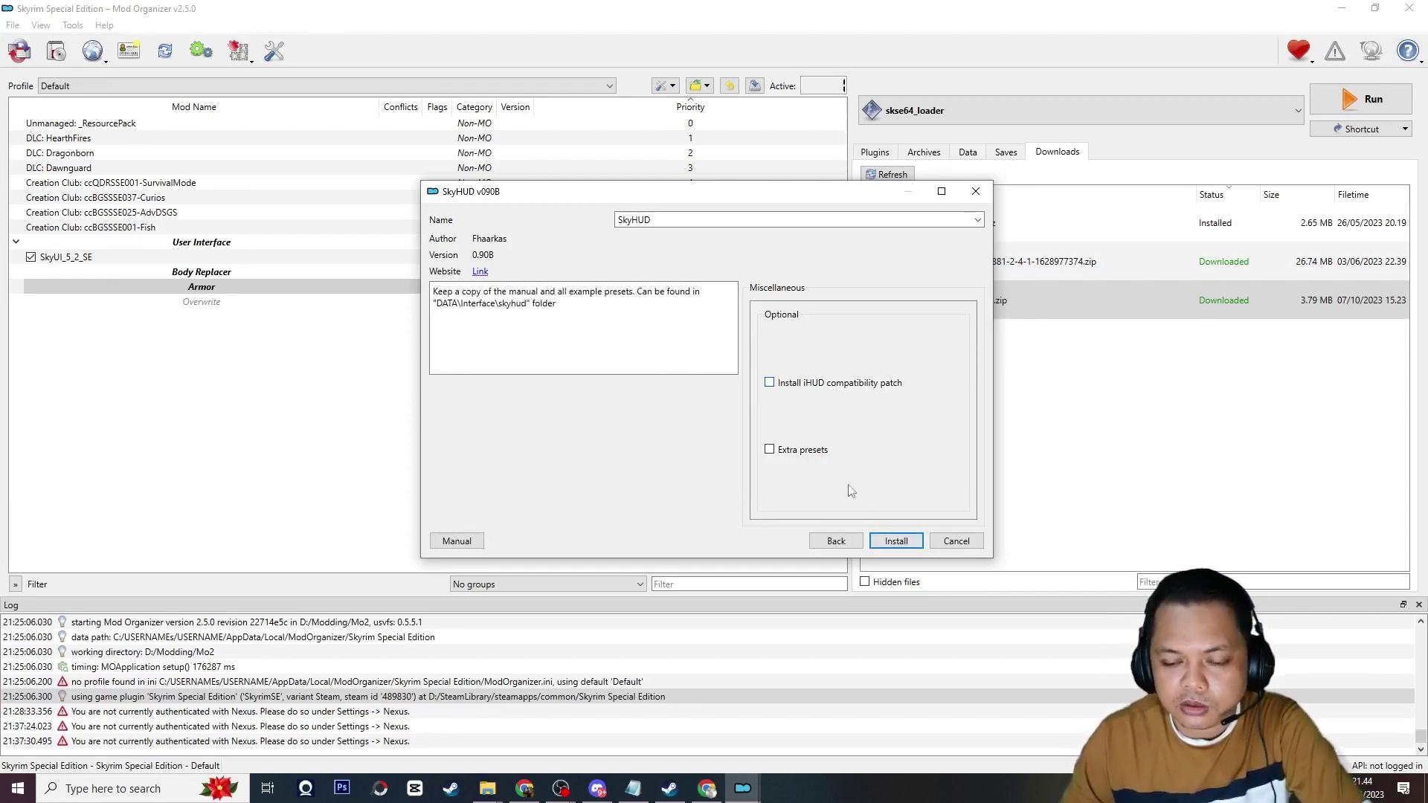
{"action": "left_click", "coordinate": [894, 540]}
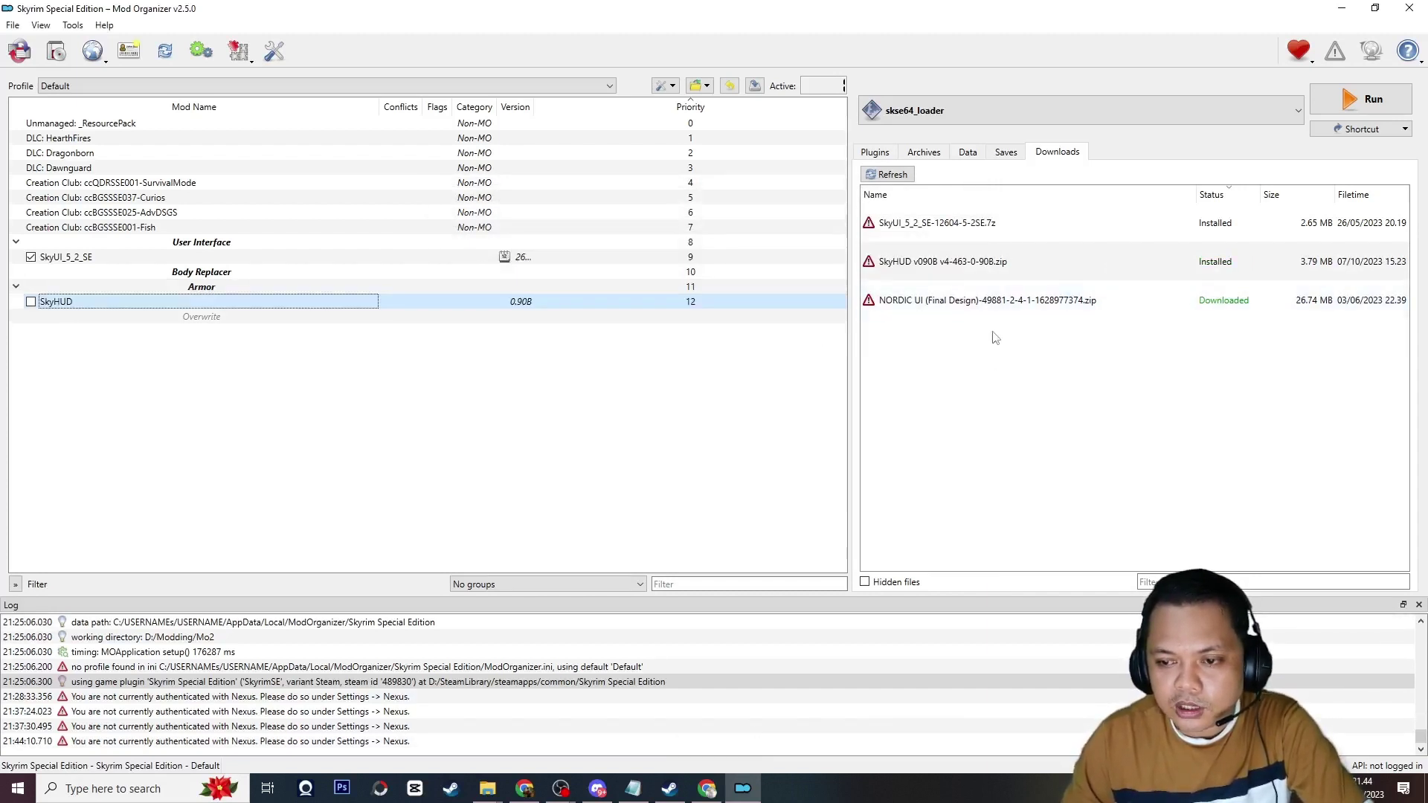
Start installing NORDIC UI (Final Design) and enable the HUD (SkyHUD), Boxes, Race Menu (Vanilla) and Dialogue Menu options.
{"action": "double_click", "coordinate": [1027, 306]}
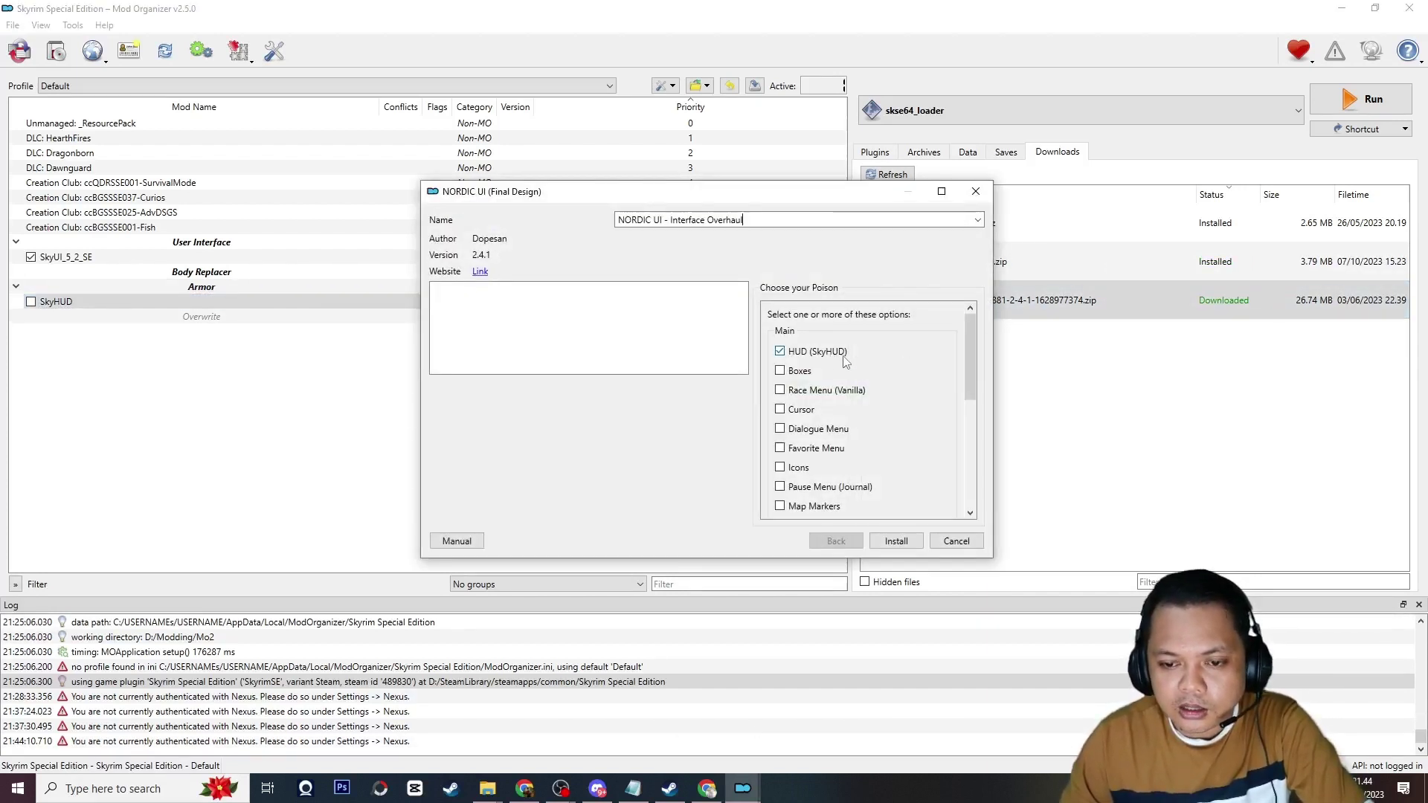
{"action": "scroll", "coordinate": [814, 357], "scroll_direction": "down", "scroll_amount": 5}
{"action": "scroll", "coordinate": [811, 358], "scroll_direction": "up", "scroll_amount": 5}
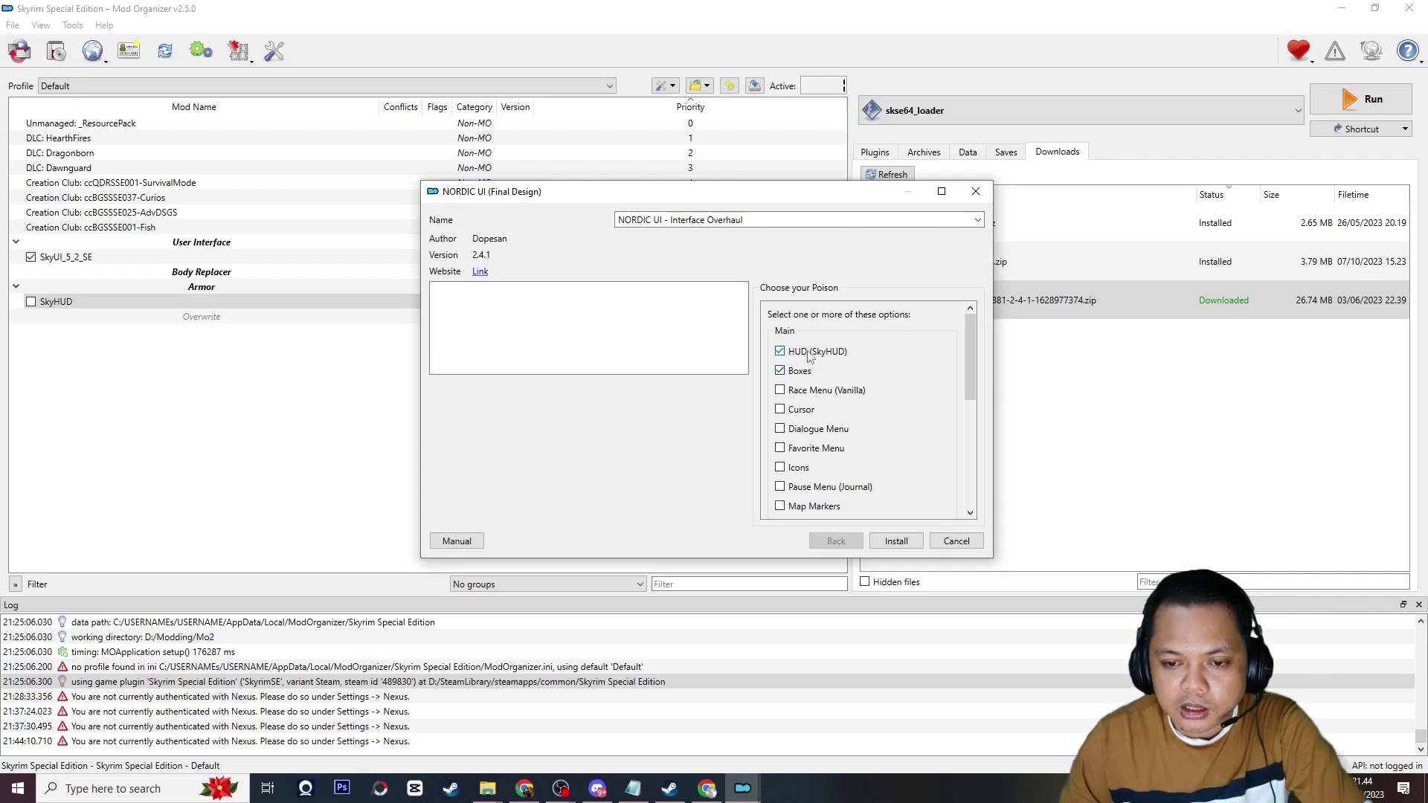
{"action": "left_click", "coordinate": [805, 394]}
{"action": "left_click", "coordinate": [817, 411]}
{"action": "scroll", "coordinate": [818, 379], "scroll_direction": "down", "scroll_amount": 1}
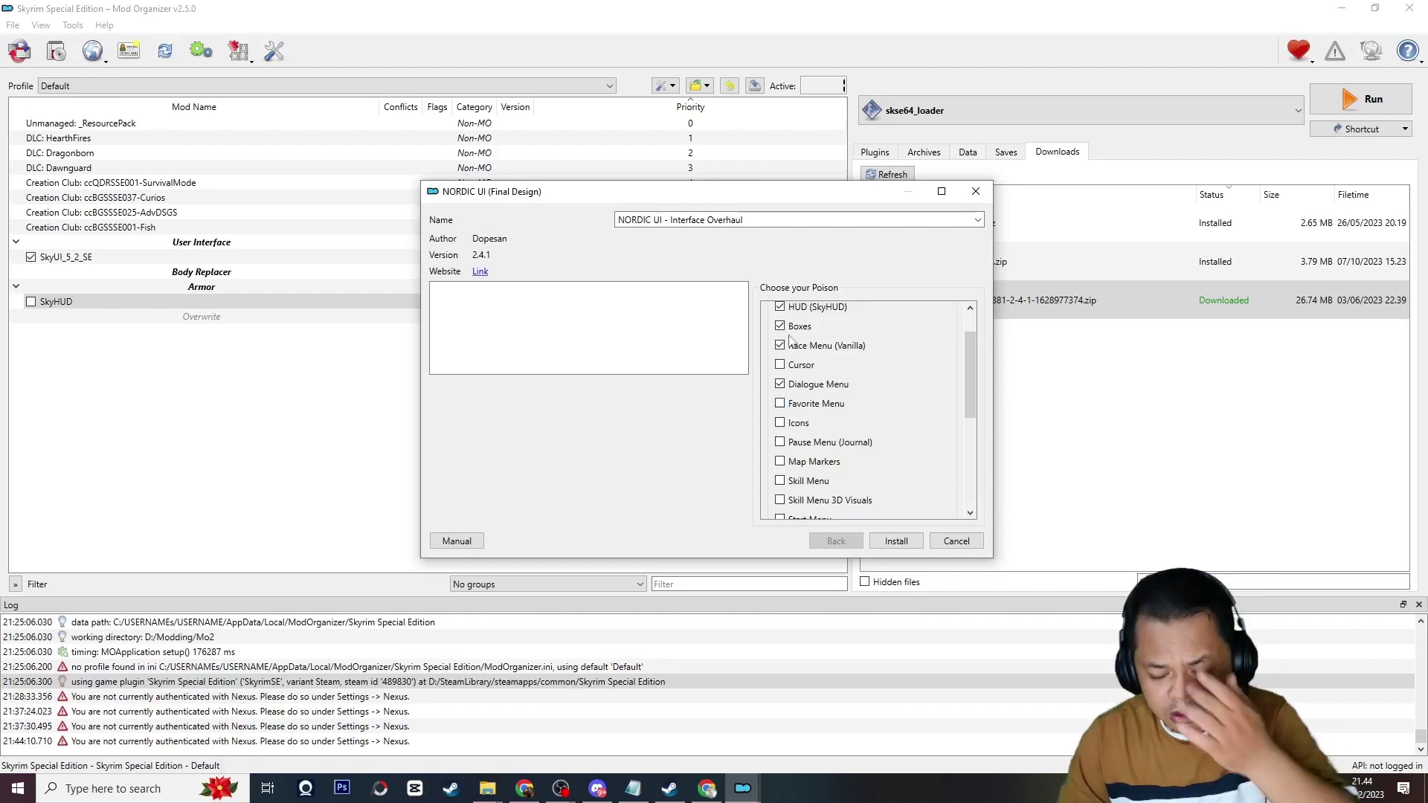
Enable every NORDIC UI installer option from Favorite Menu through SkyHUD Preset, including the icons, menus, map markers, sounds and patches.
{"action": "left_click", "coordinate": [815, 406]}
{"action": "left_click", "coordinate": [817, 445]}
{"action": "left_click", "coordinate": [818, 463]}
{"action": "left_click", "coordinate": [818, 482]}
{"action": "scroll", "coordinate": [824, 453], "scroll_direction": "down", "scroll_amount": 3}
{"action": "left_click", "coordinate": [814, 387]}
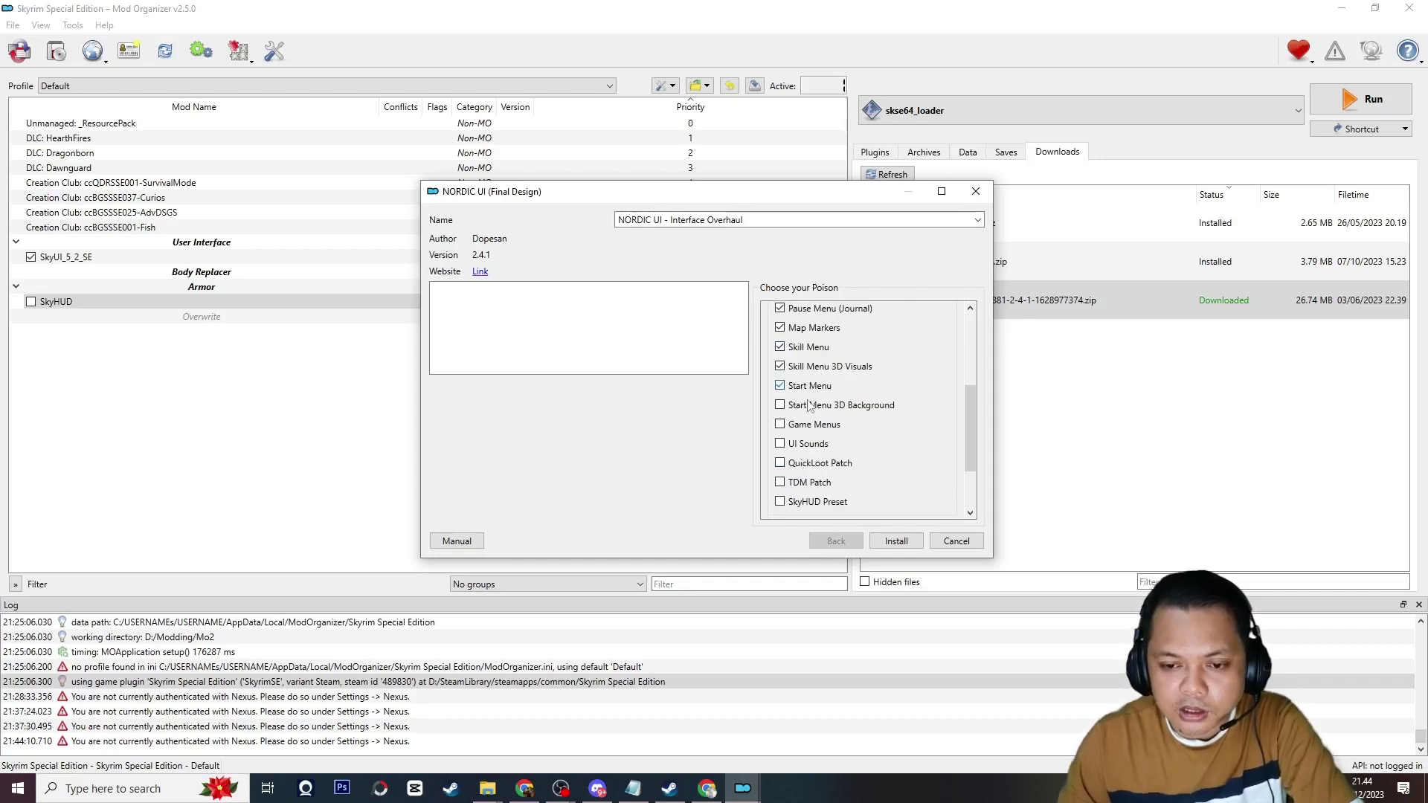
{"action": "left_click", "coordinate": [808, 483]}
{"action": "left_click", "coordinate": [810, 503]}
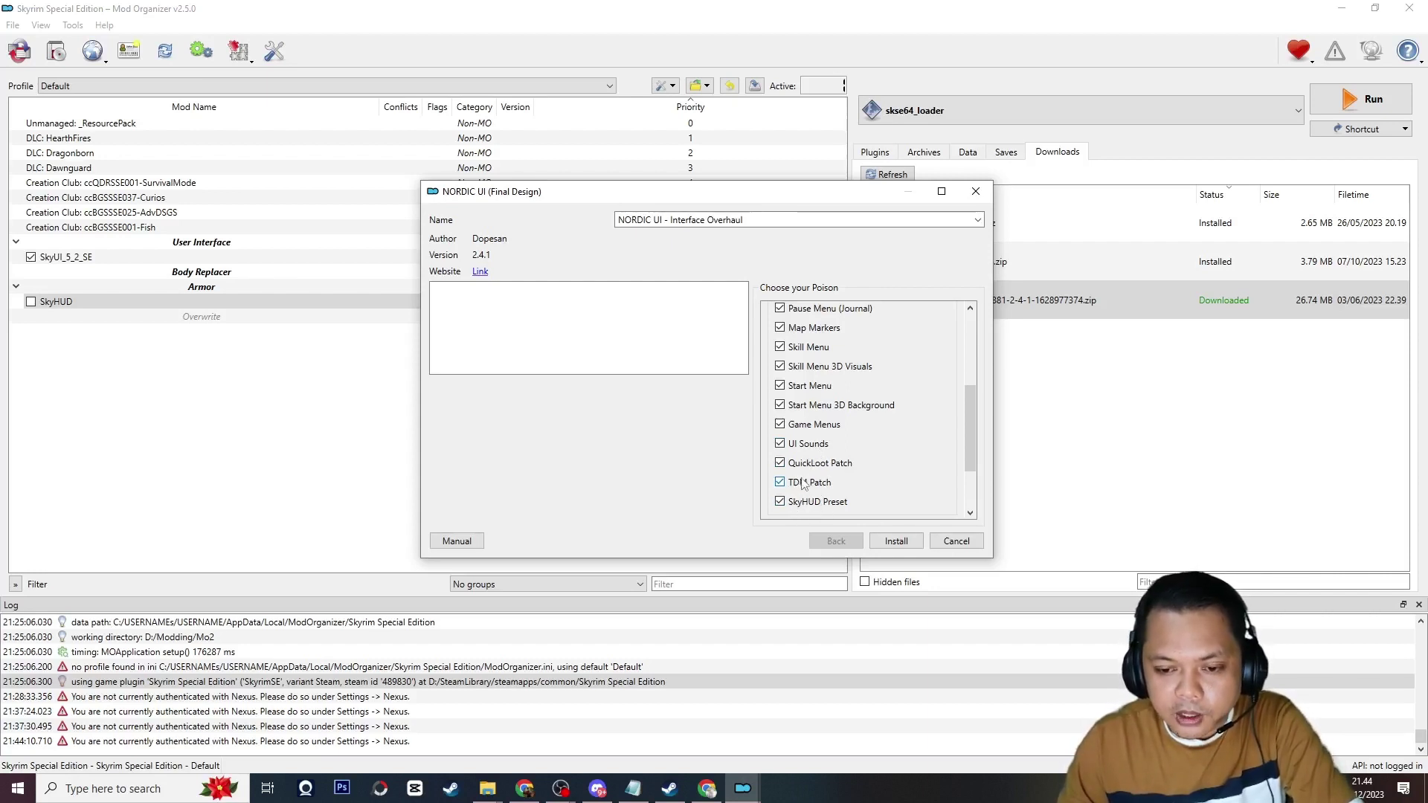
Disable QuickLoot Patch and TDM Patch in the NORDIC UI installer and review the chosen options down to the Loading Screen setting.
{"action": "left_click", "coordinate": [780, 463]}
{"action": "left_click", "coordinate": [781, 481]}
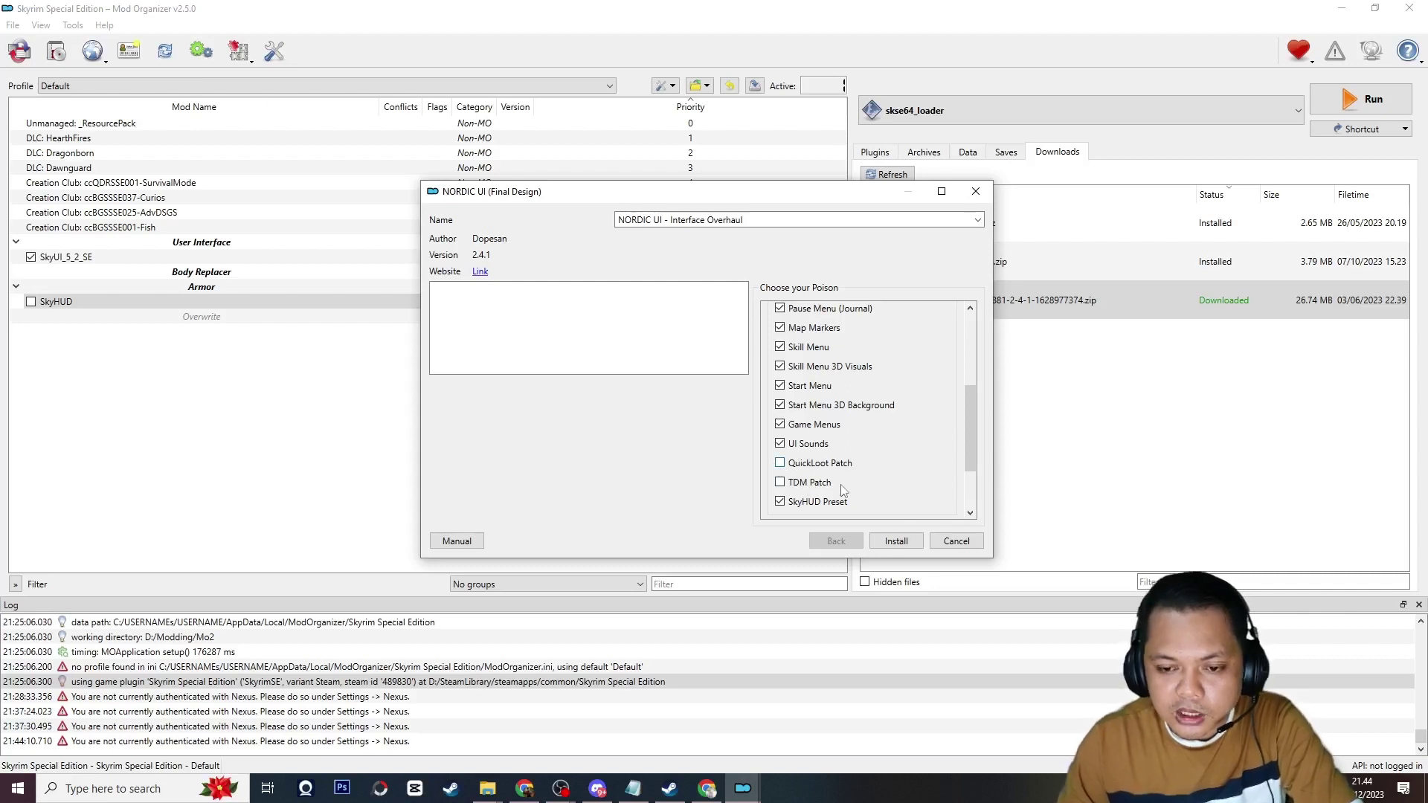
{"action": "scroll", "coordinate": [803, 483], "scroll_direction": "up", "scroll_amount": 3}
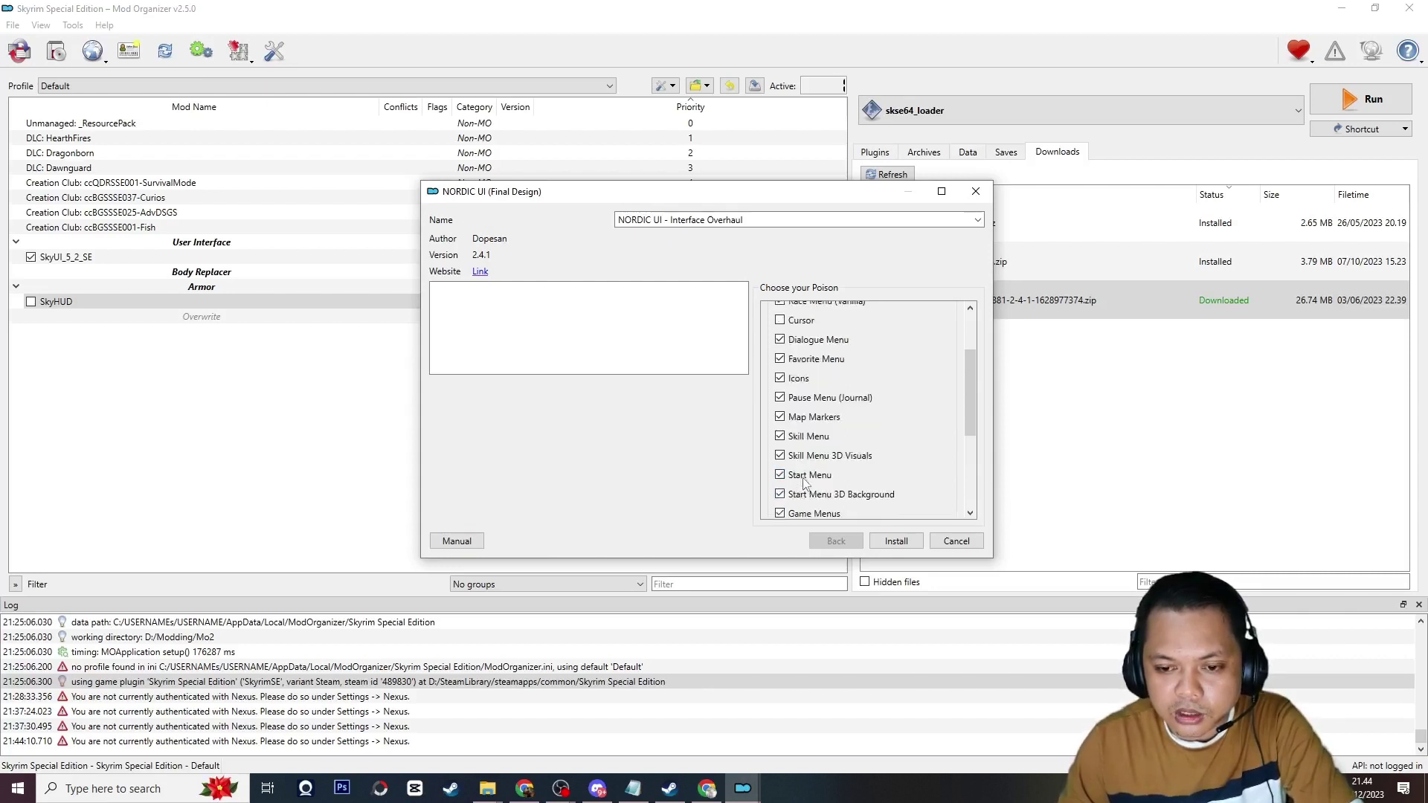
{"action": "scroll", "coordinate": [803, 483], "scroll_direction": "down", "scroll_amount": 6}
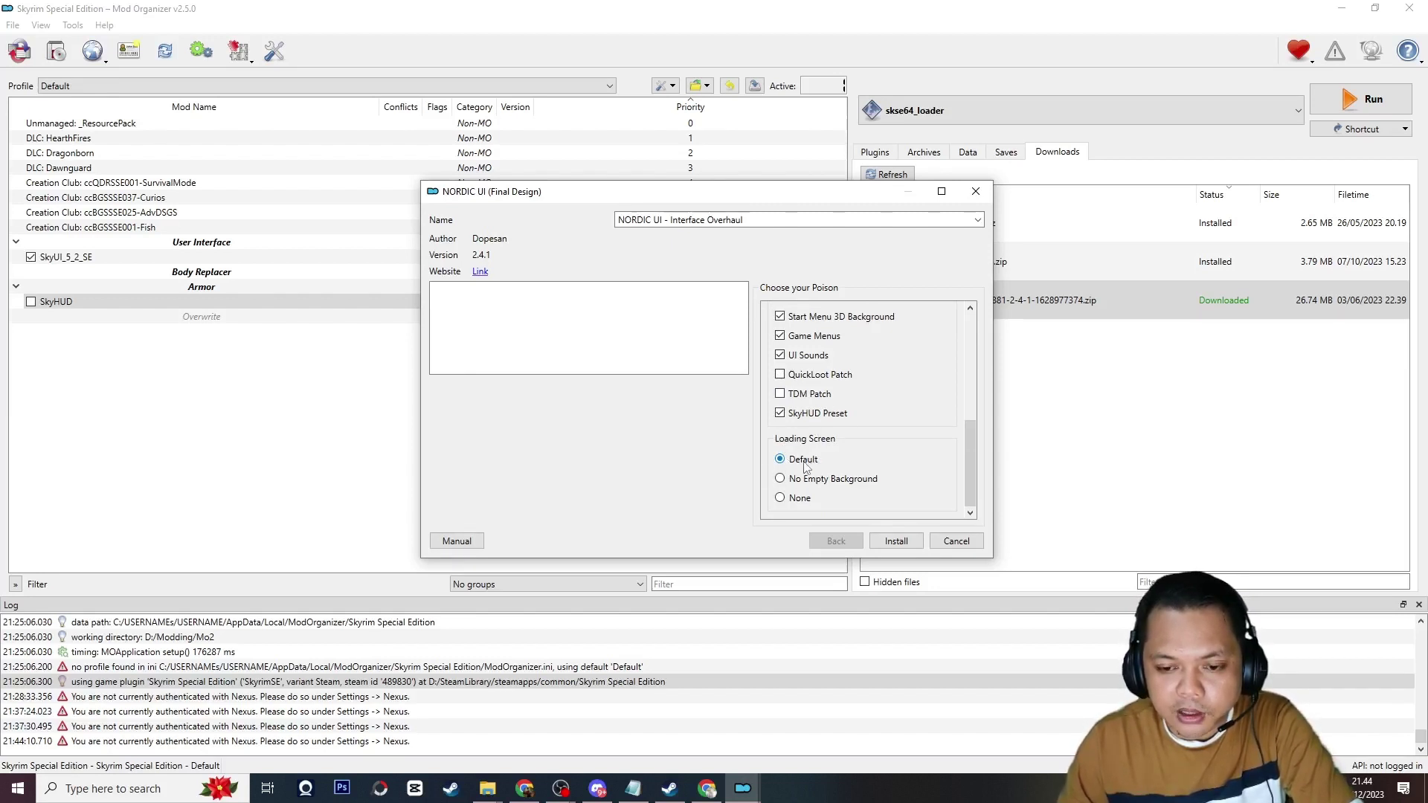
Set the NORDIC UI Loading Screen option to No Empty Background and install the mod.
{"action": "left_click", "coordinate": [806, 483]}
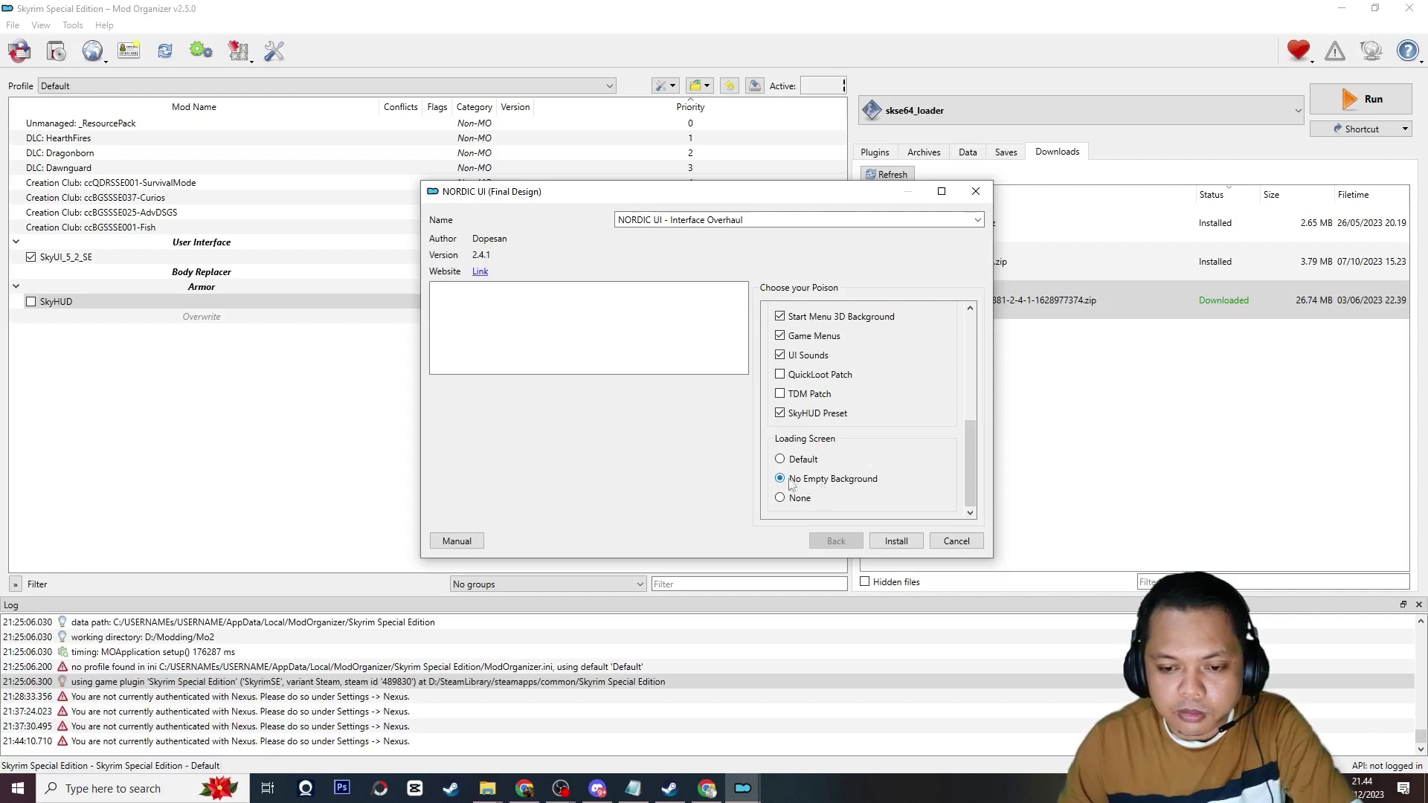
{"action": "left_click", "coordinate": [895, 542]}
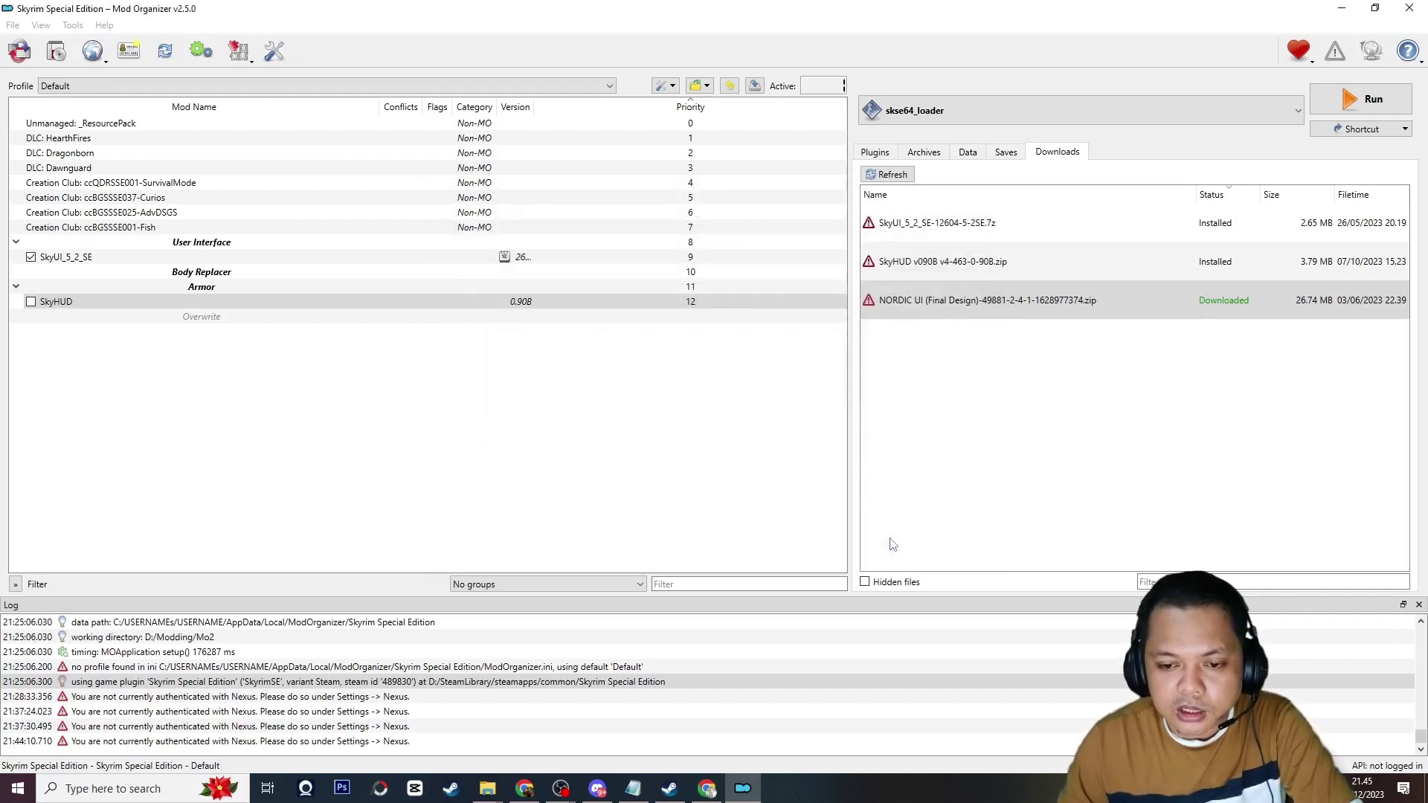
{"action": "left_click", "coordinate": [52, 302]}
{"action": "left_click", "coordinate": [136, 316], "text": "shift"}
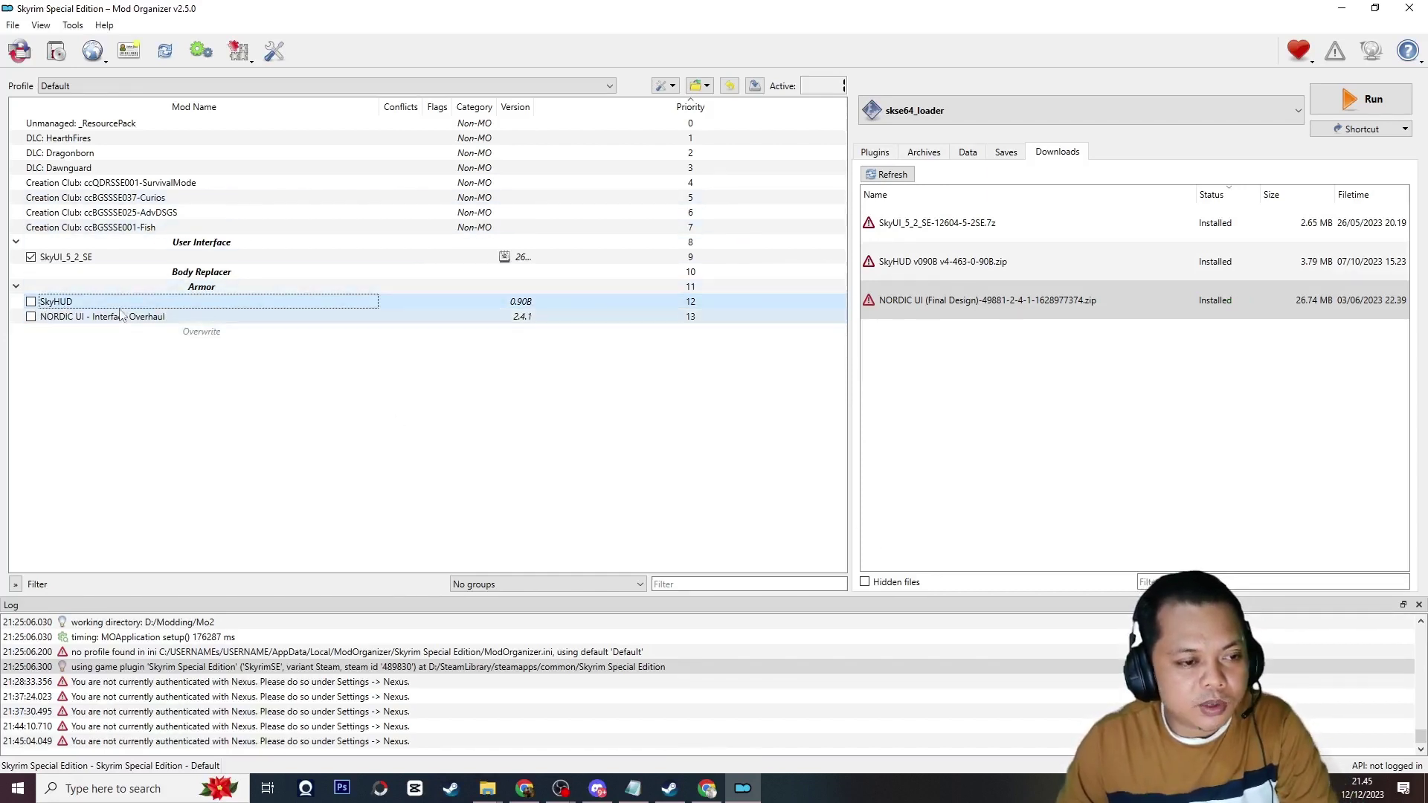
{"action": "right_click", "coordinate": [231, 419]}
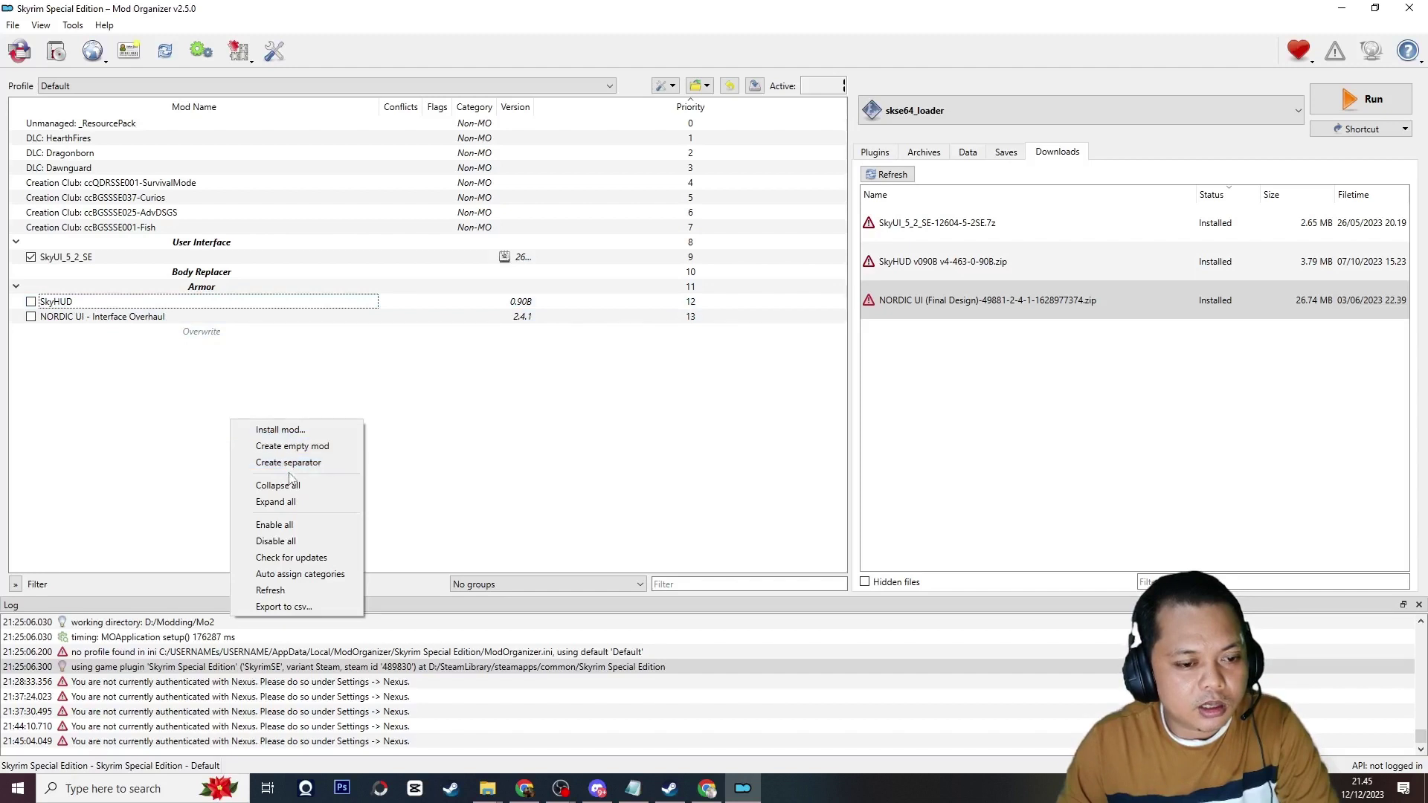
{"action": "left_click", "coordinate": [121, 407]}
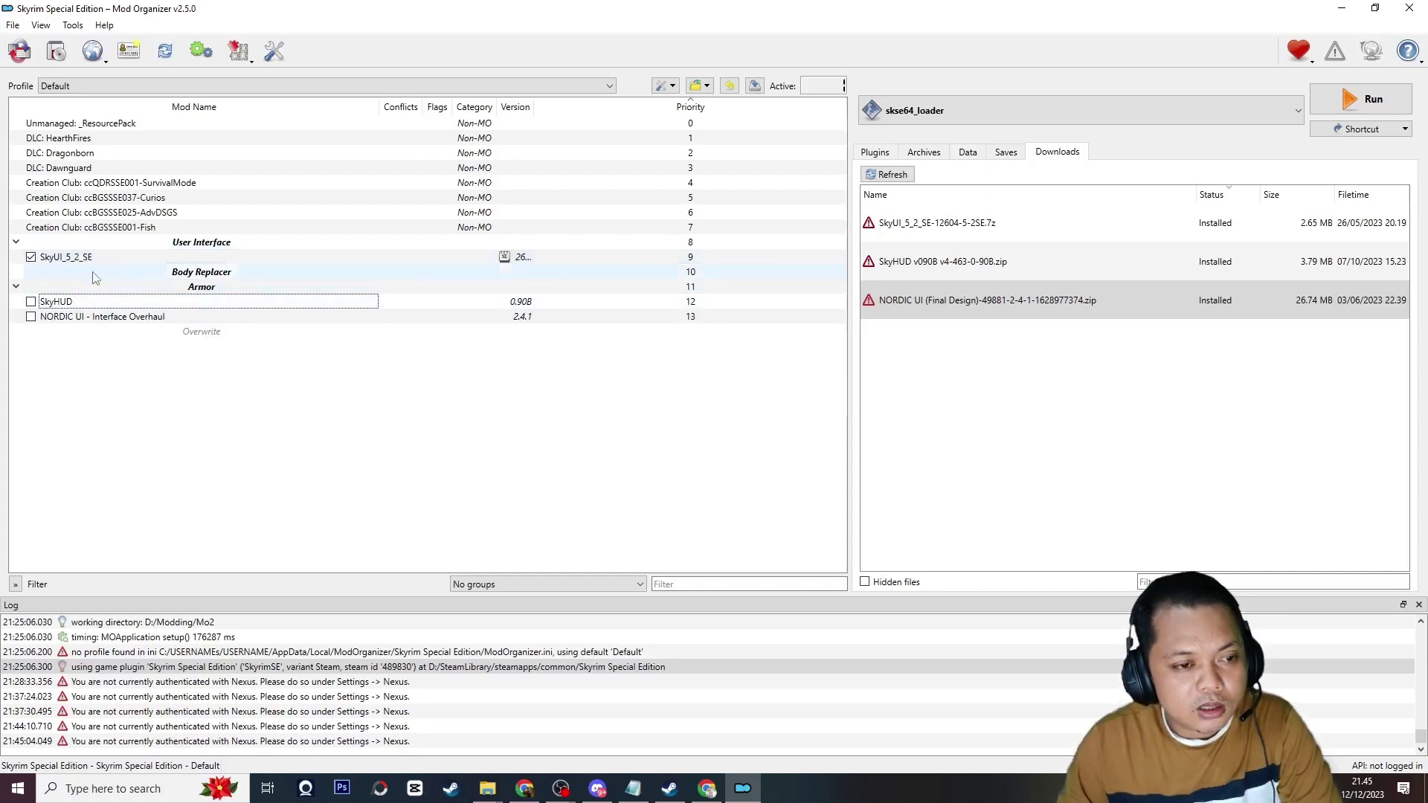
Move SkyHUD and NORDIC UI - Interface Overhaul below SkyUI under the User Interface separator and enable both.
{"action": "left_click", "coordinate": [67, 301]}
{"action": "left_click", "coordinate": [89, 317], "text": "shift"}
{"action": "left_click_drag", "start_coordinate": [88, 317], "coordinate": [131, 264]}
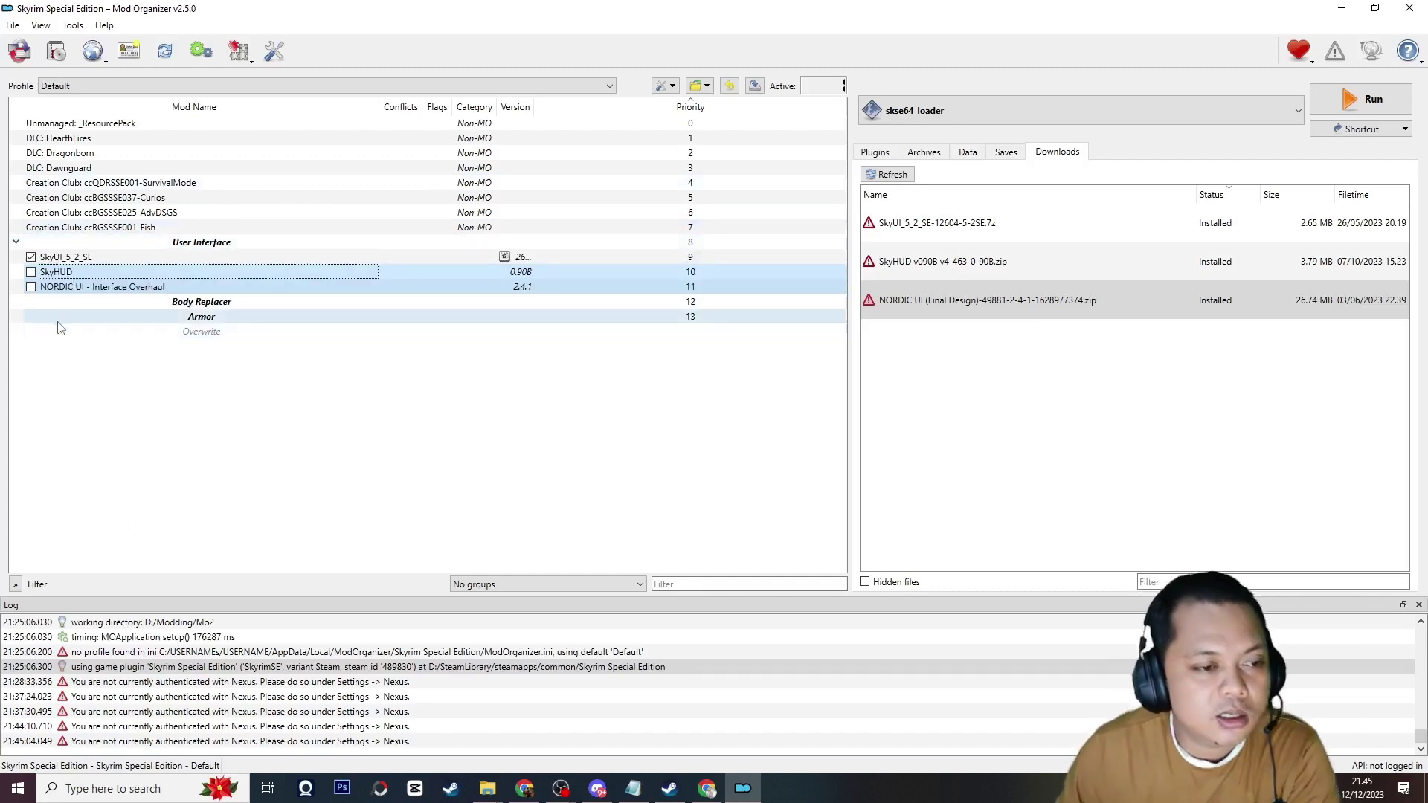
{"action": "left_click", "coordinate": [31, 272]}
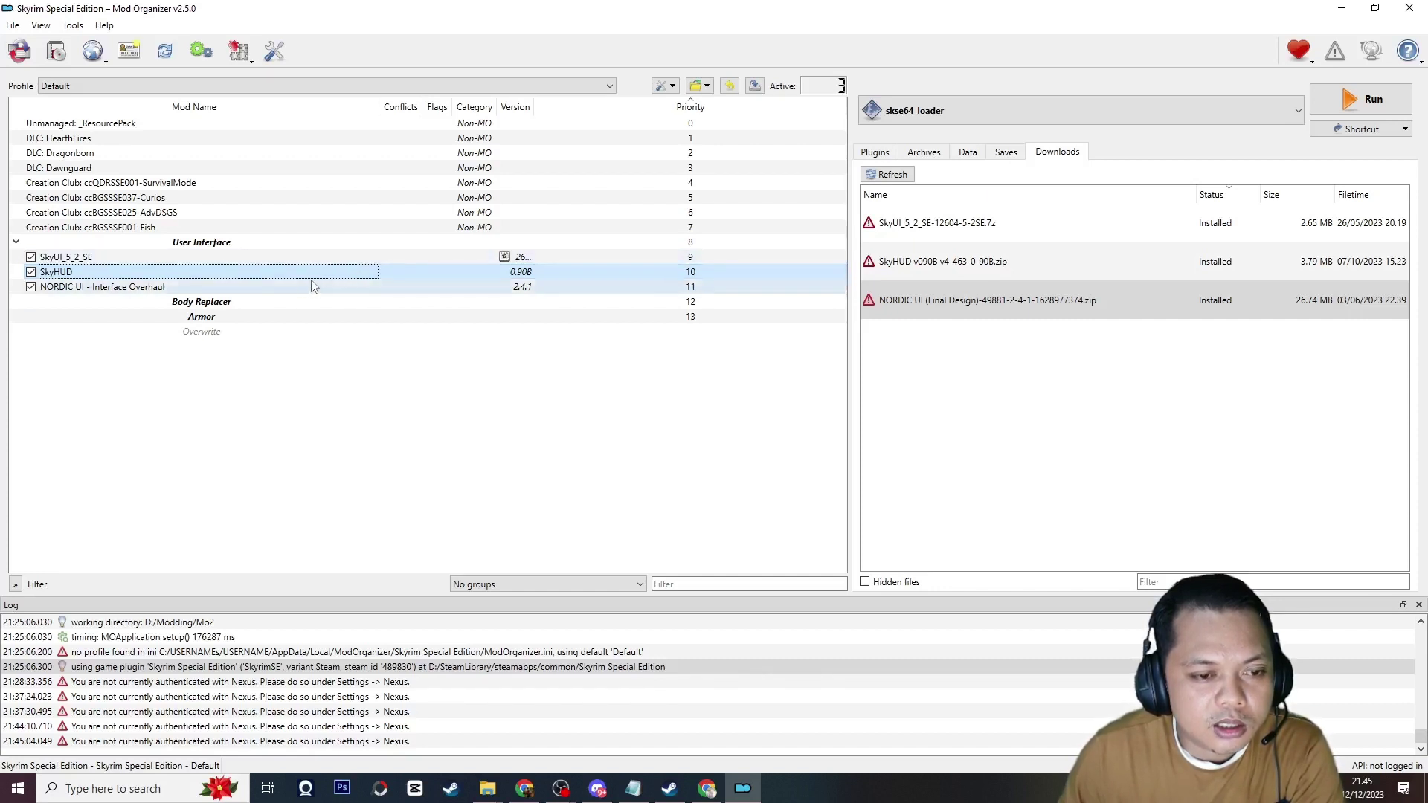
{"action": "left_click", "coordinate": [58, 289]}
{"action": "left_click", "coordinate": [57, 273]}
{"action": "left_click", "coordinate": [58, 281]}
{"action": "left_click", "coordinate": [57, 275]}
{"action": "left_click", "coordinate": [56, 283]}
{"action": "left_click", "coordinate": [55, 275]}
{"action": "left_click", "coordinate": [56, 283]}
{"action": "left_click", "coordinate": [58, 275]}
{"action": "left_click", "coordinate": [60, 285]}
{"action": "left_click", "coordinate": [58, 275]}
{"action": "left_click", "coordinate": [60, 285]}
{"action": "left_click", "coordinate": [58, 276]}
{"action": "left_click", "coordinate": [60, 285]}
{"action": "left_click", "coordinate": [58, 275]}
{"action": "left_click", "coordinate": [60, 286]}
{"action": "left_click", "coordinate": [58, 275]}
{"action": "mouse_move", "coordinate": [332, 278]}
{"action": "left_mouse_down"}
{"action": "mouse_move", "coordinate": [346, 290]}
{"action": "mouse_move", "coordinate": [355, 277]}
{"action": "mouse_move", "coordinate": [349, 287]}
{"action": "left_mouse_up"}
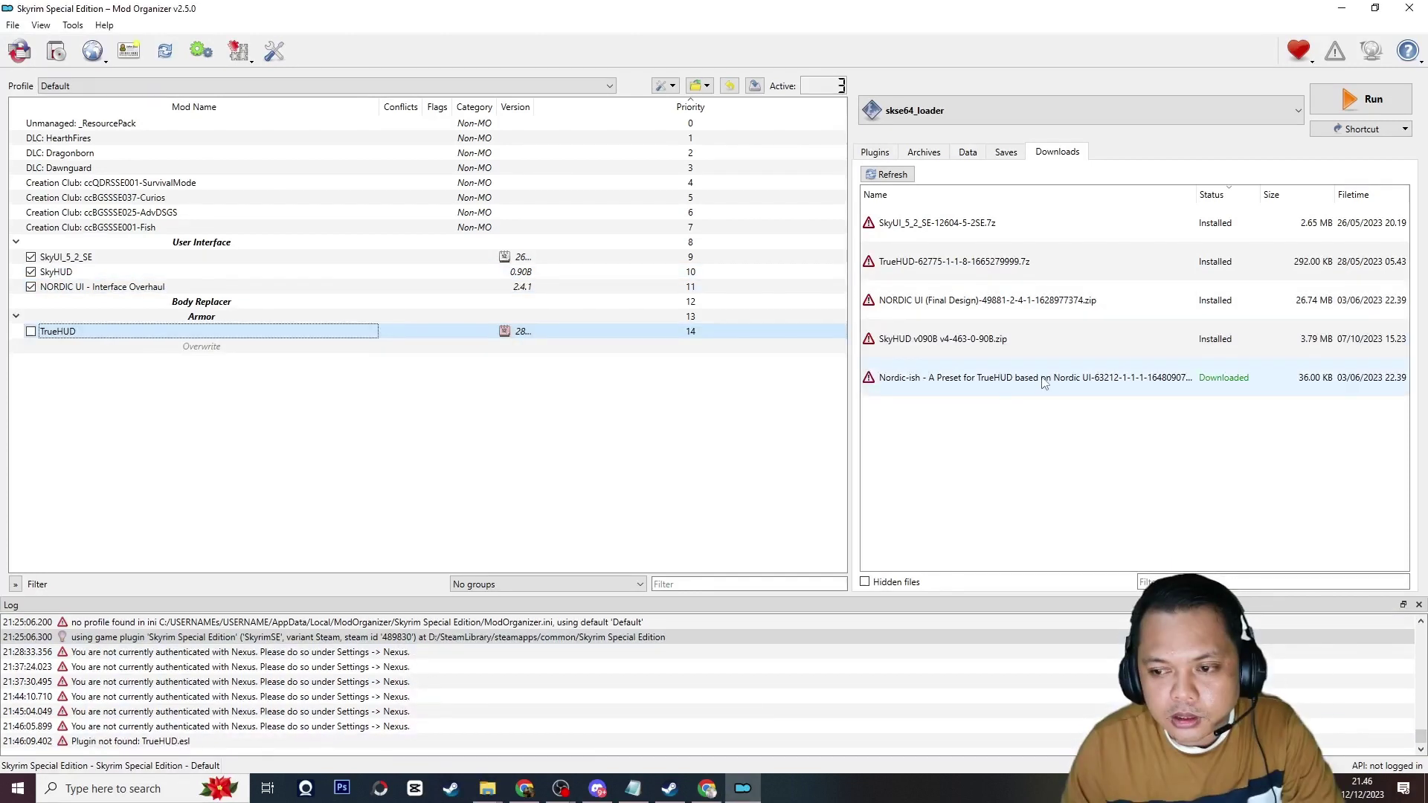
Install the Nordic-ish preset for TrueHUD from the downloads under its suggested name.
{"action": "double_click", "coordinate": [967, 377]}
{"action": "left_click", "coordinate": [798, 402]}
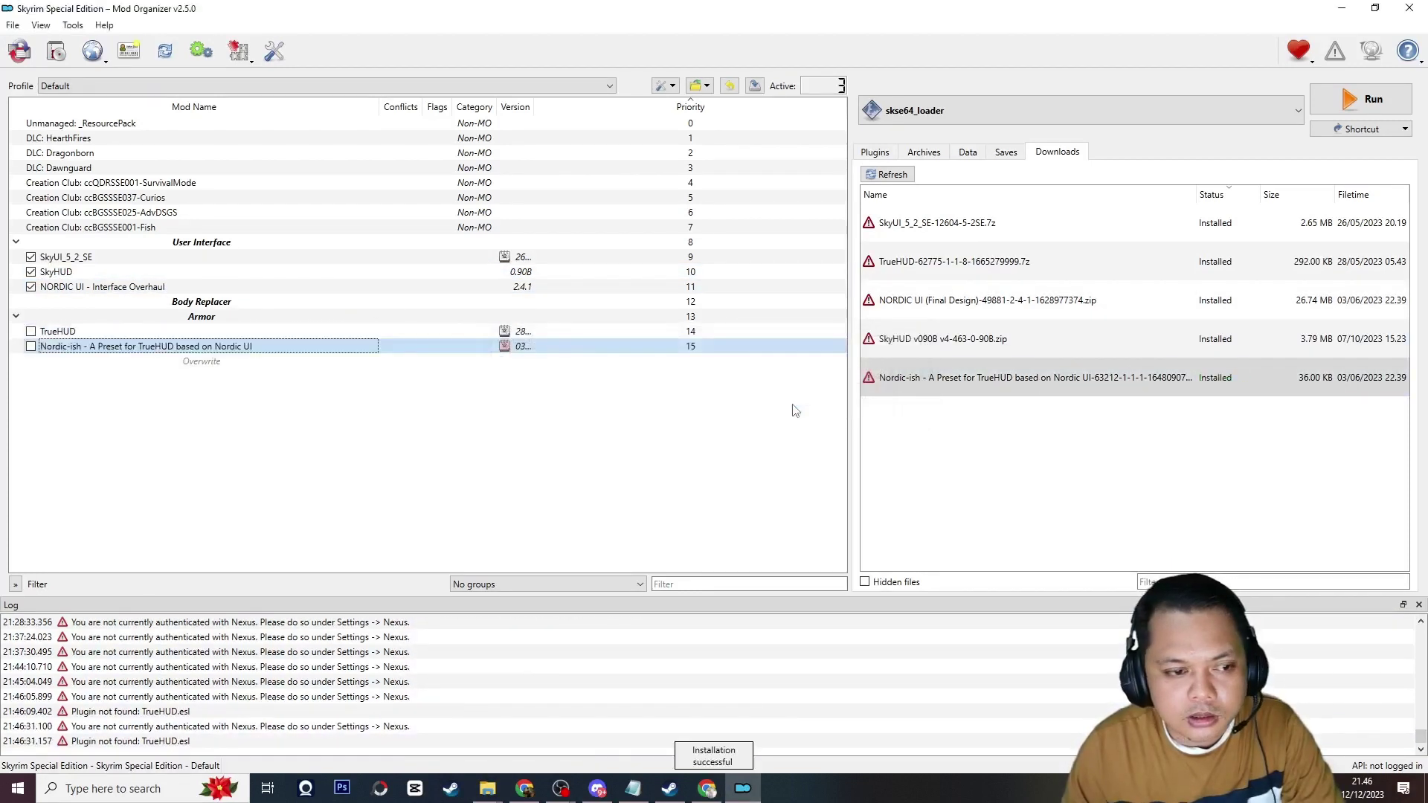
Enable TrueHUD and the Nordic-ish preset and check which of the two overwrites the other.
{"action": "left_click", "coordinate": [30, 330]}
{"action": "left_click", "coordinate": [30, 345]}
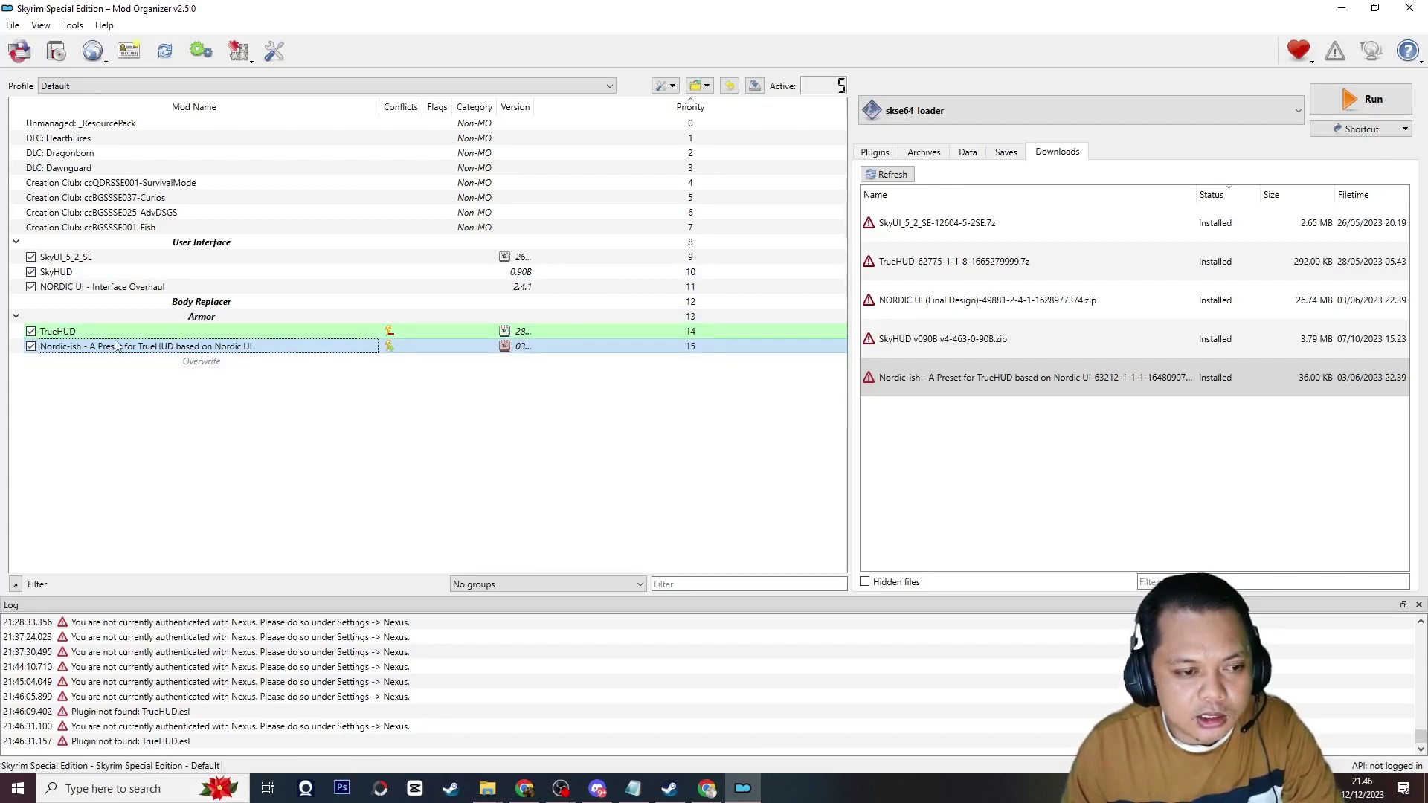
{"action": "left_click", "coordinate": [88, 335]}
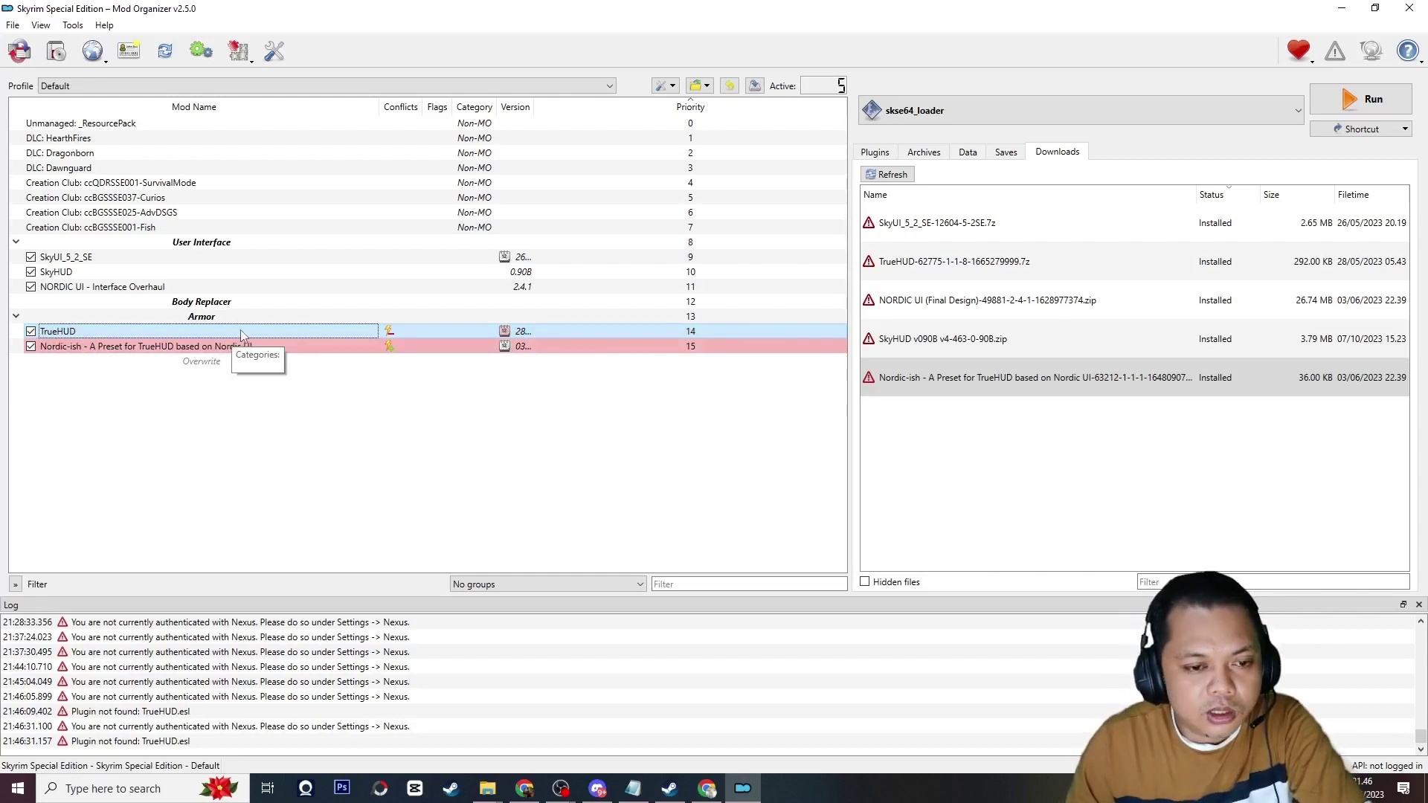
{"action": "left_click", "coordinate": [94, 349]}
Open the Nordic-ish preset's Nexus Mods page and browse through its image gallery.
{"action": "right_click", "coordinate": [149, 353]}
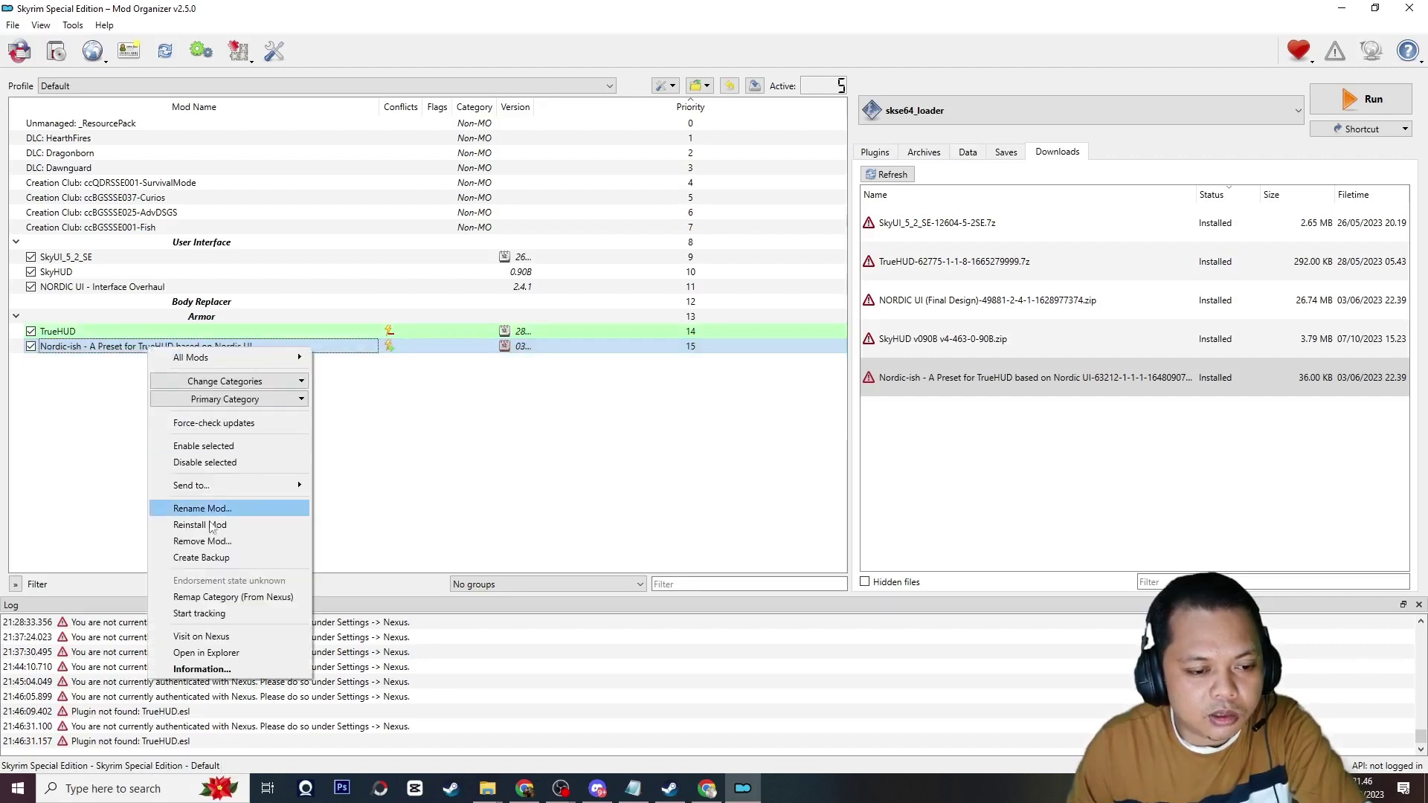
{"action": "left_click", "coordinate": [216, 636]}
{"action": "scroll", "coordinate": [449, 528], "scroll_direction": "up", "scroll_amount": 3}
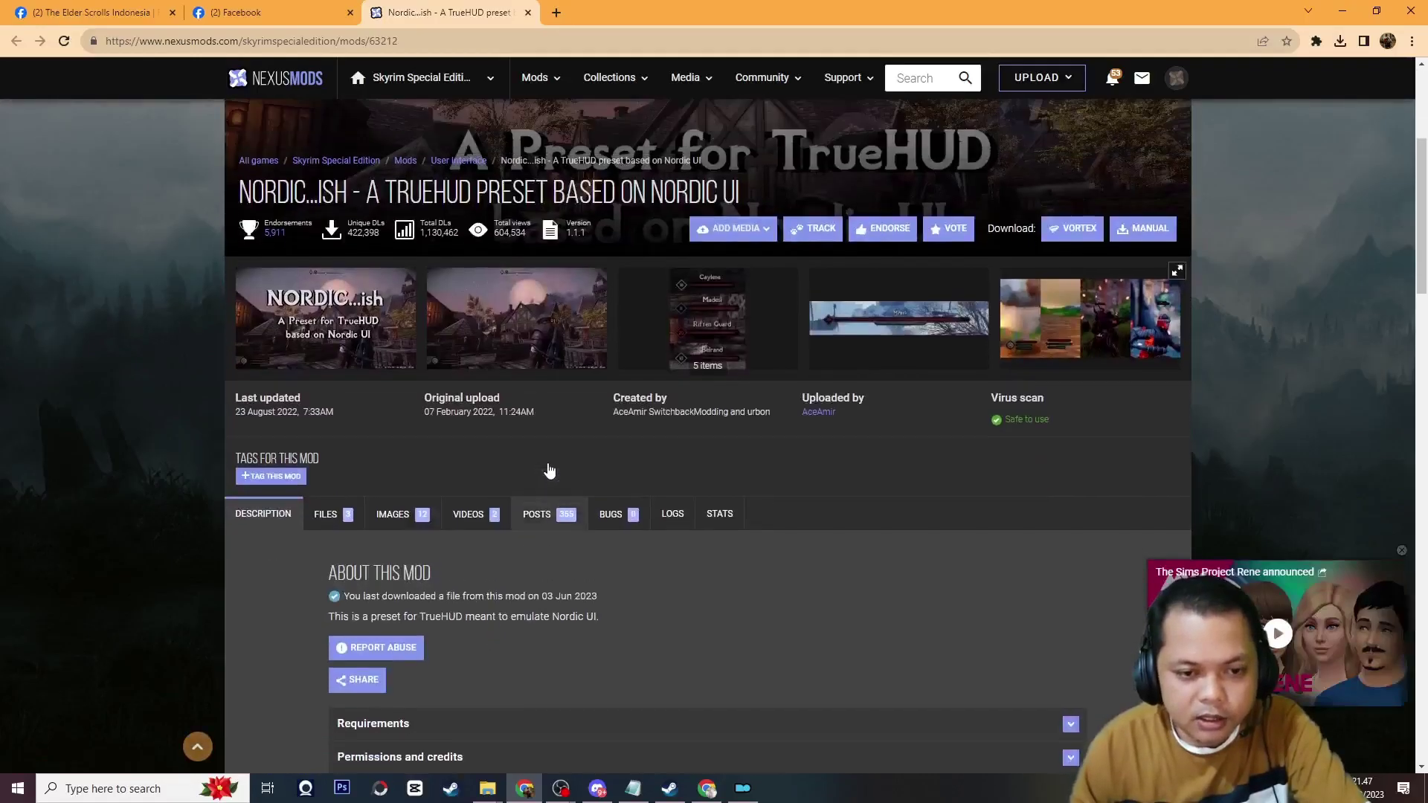
{"action": "left_click", "coordinate": [318, 481]}
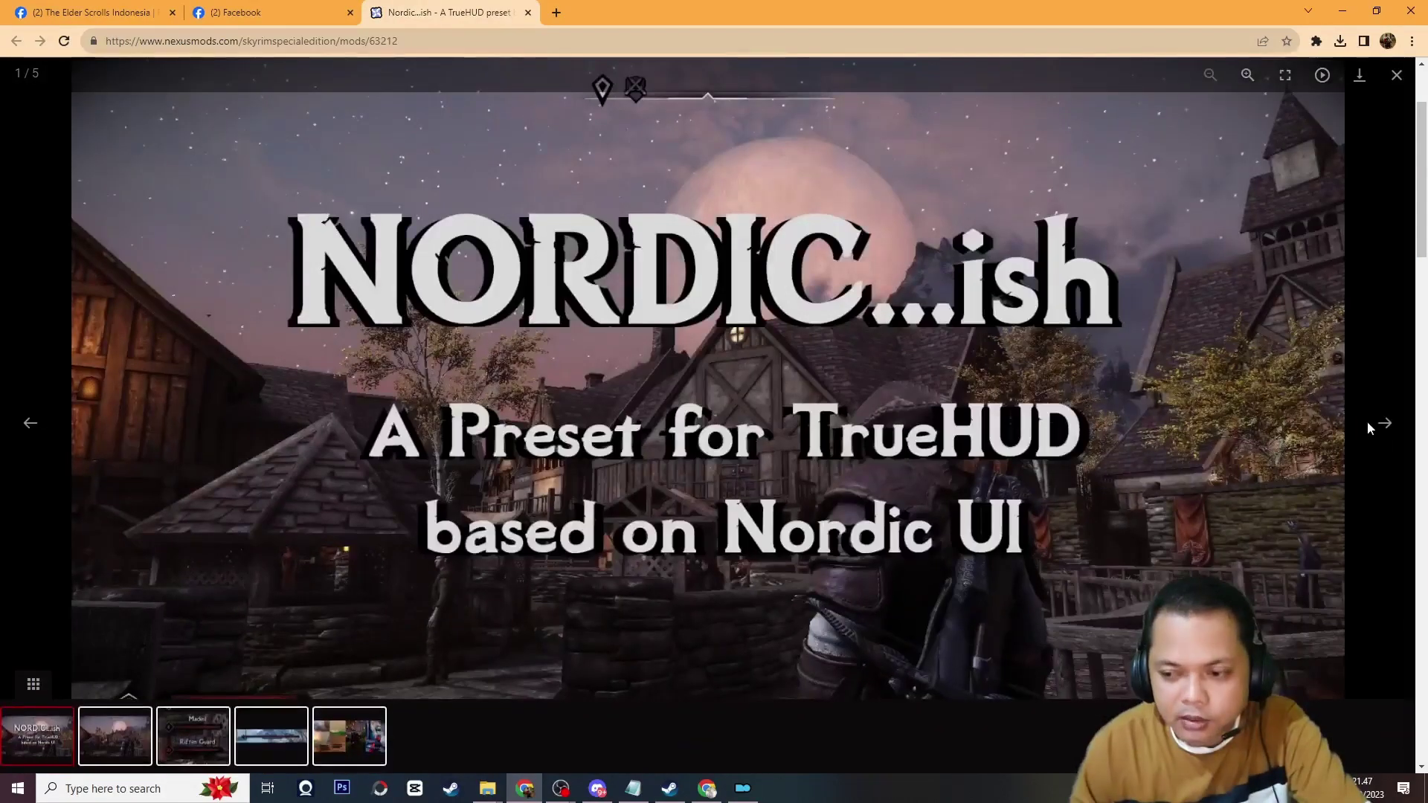
{"action": "left_click", "coordinate": [1385, 425]}
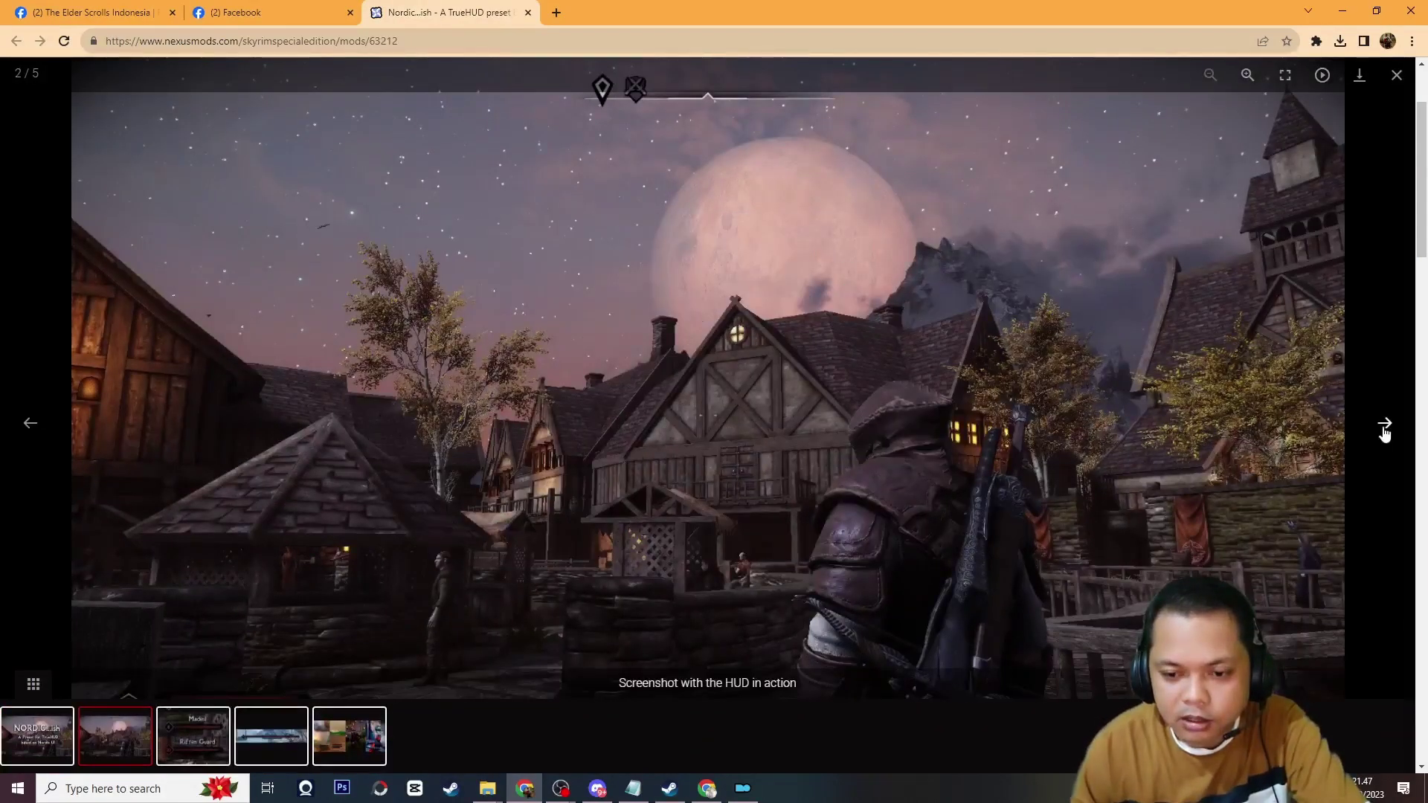
{"action": "left_click", "coordinate": [1383, 425]}
{"action": "left_click", "coordinate": [1383, 425]}
{"action": "left_click", "coordinate": [1384, 425]}
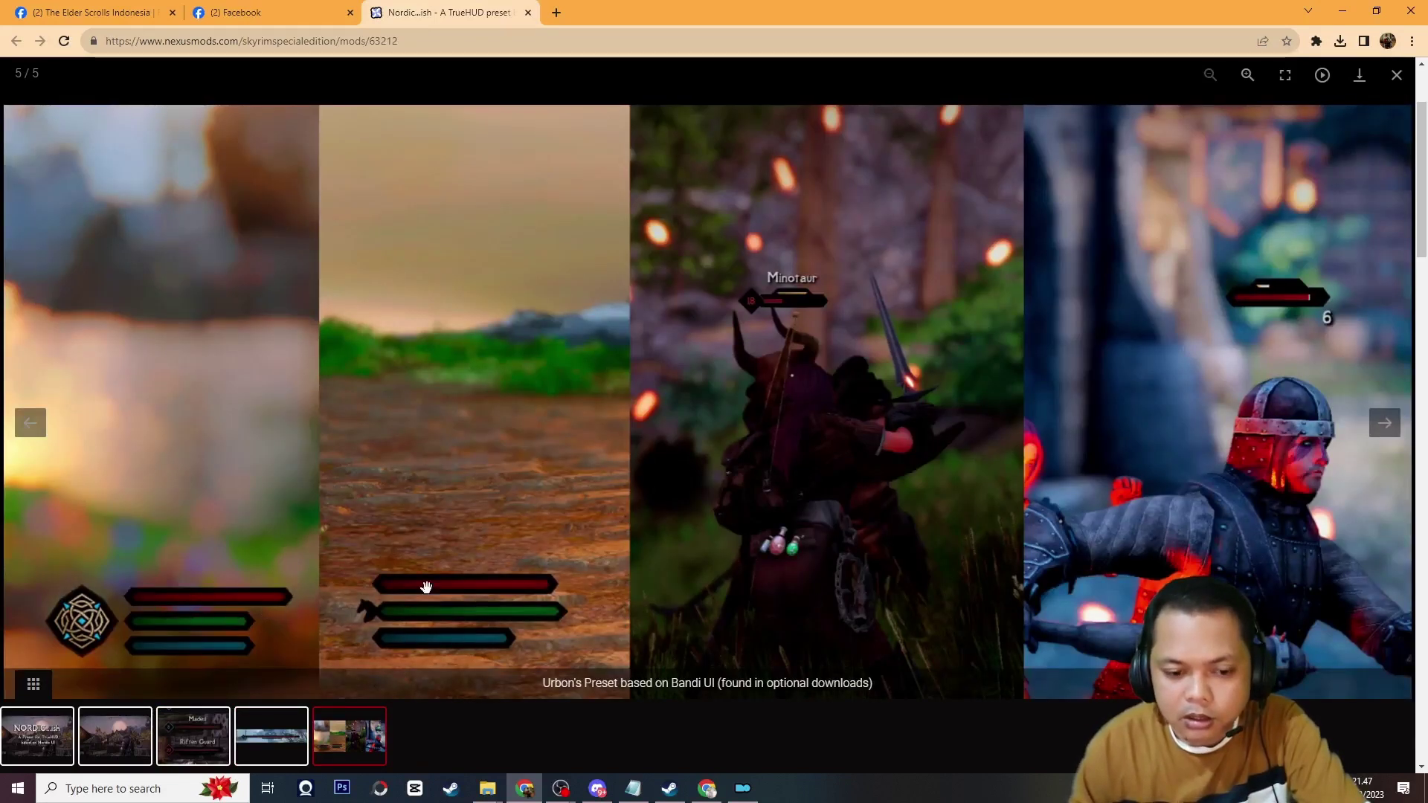
{"action": "left_click", "coordinate": [1383, 424]}
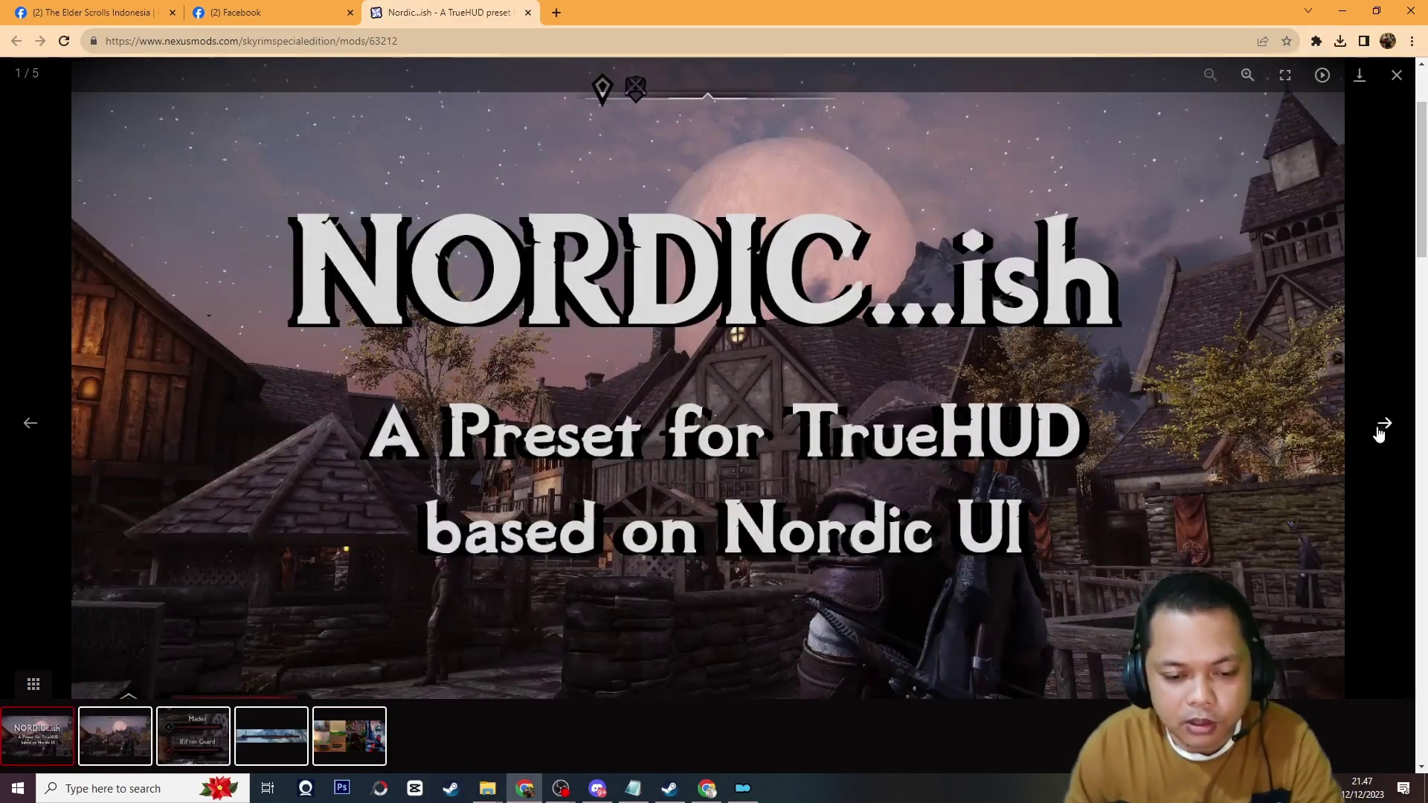
{"action": "key", "text": "Escape"}
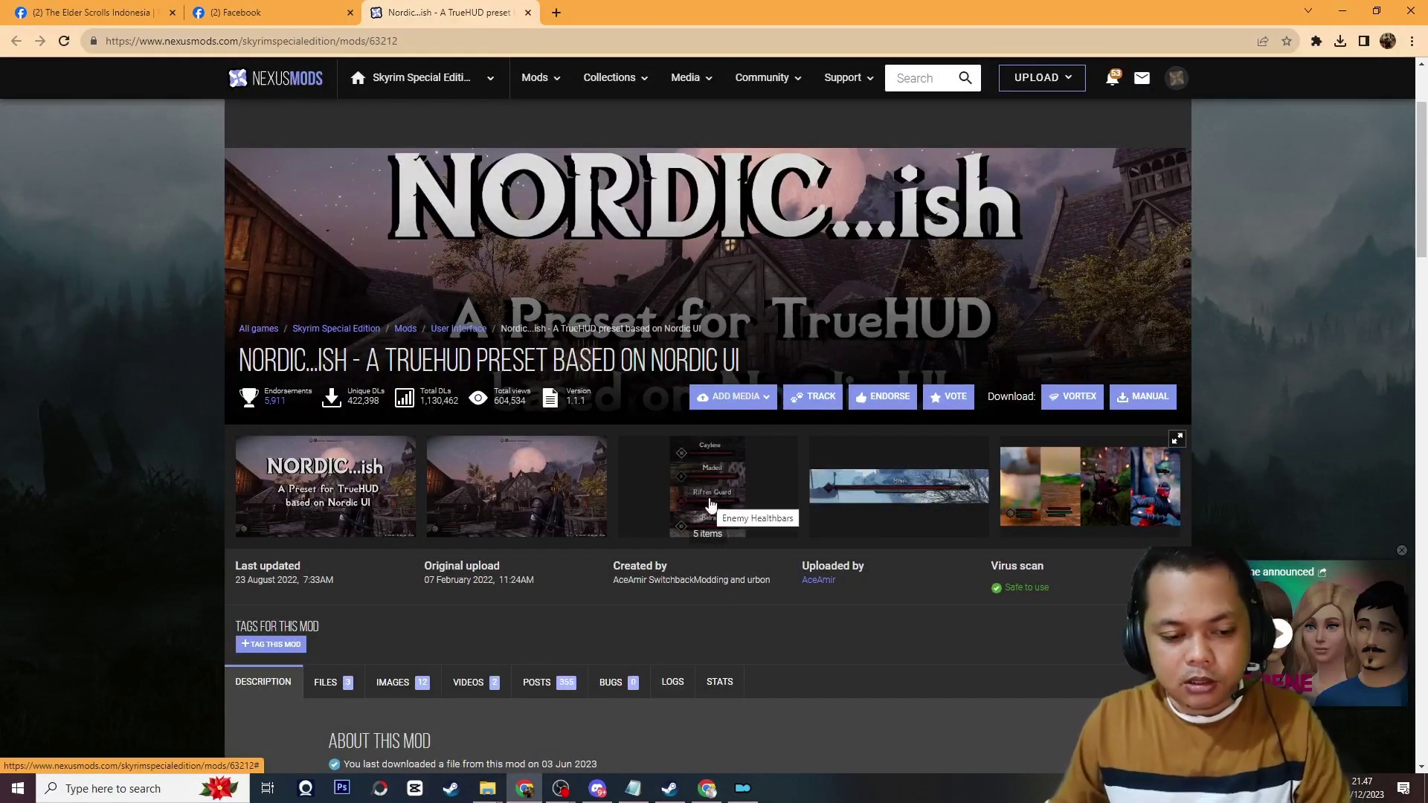
Switch back to Mod Organizer and disable TrueHUD and the Nordic-ish preset.
{"action": "left_click", "coordinate": [742, 788]}
{"action": "left_click", "coordinate": [30, 331]}
{"action": "left_click", "coordinate": [30, 347]}
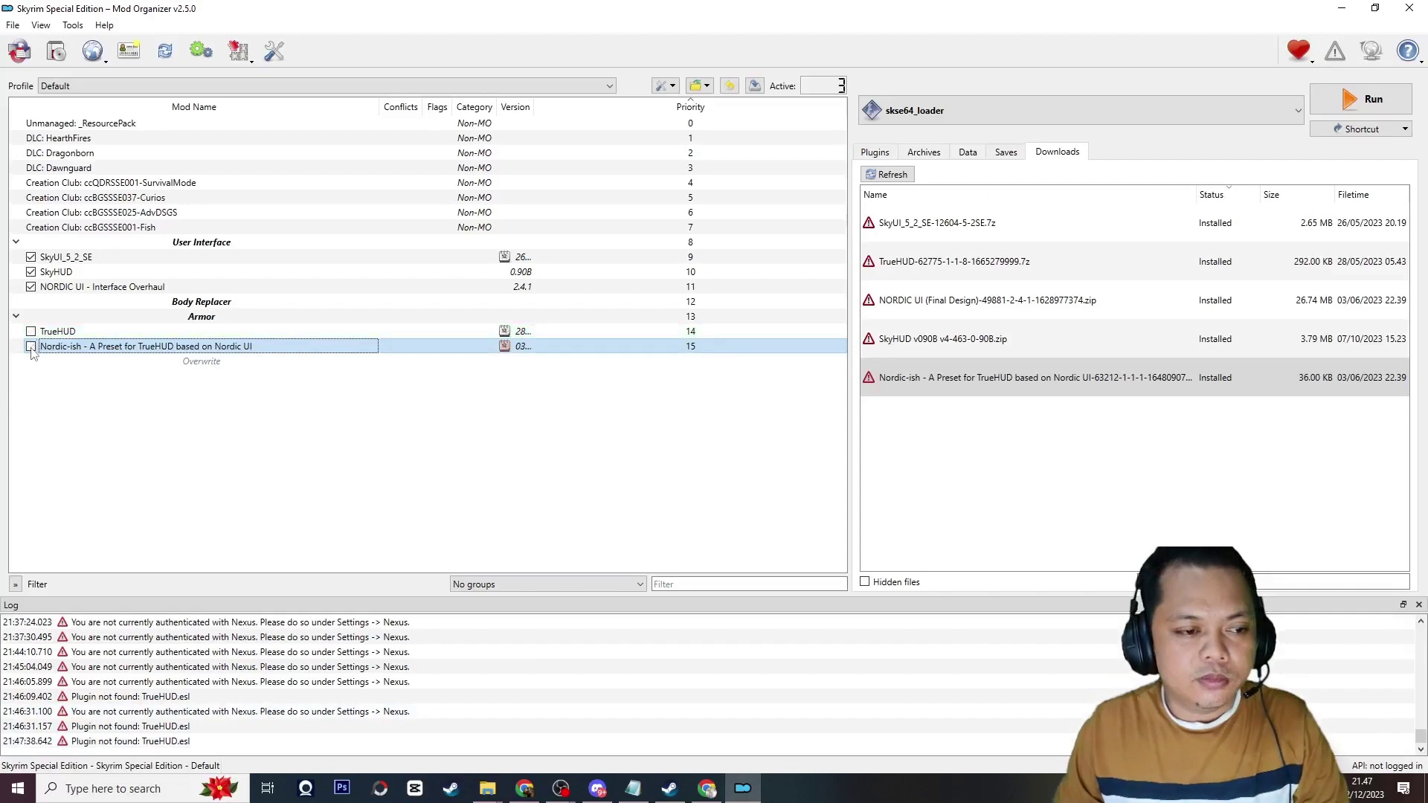
Launch Skyrim through skse64_loader to check the modded main menu, and quit to the desktop.
{"action": "left_click", "coordinate": [1339, 101]}
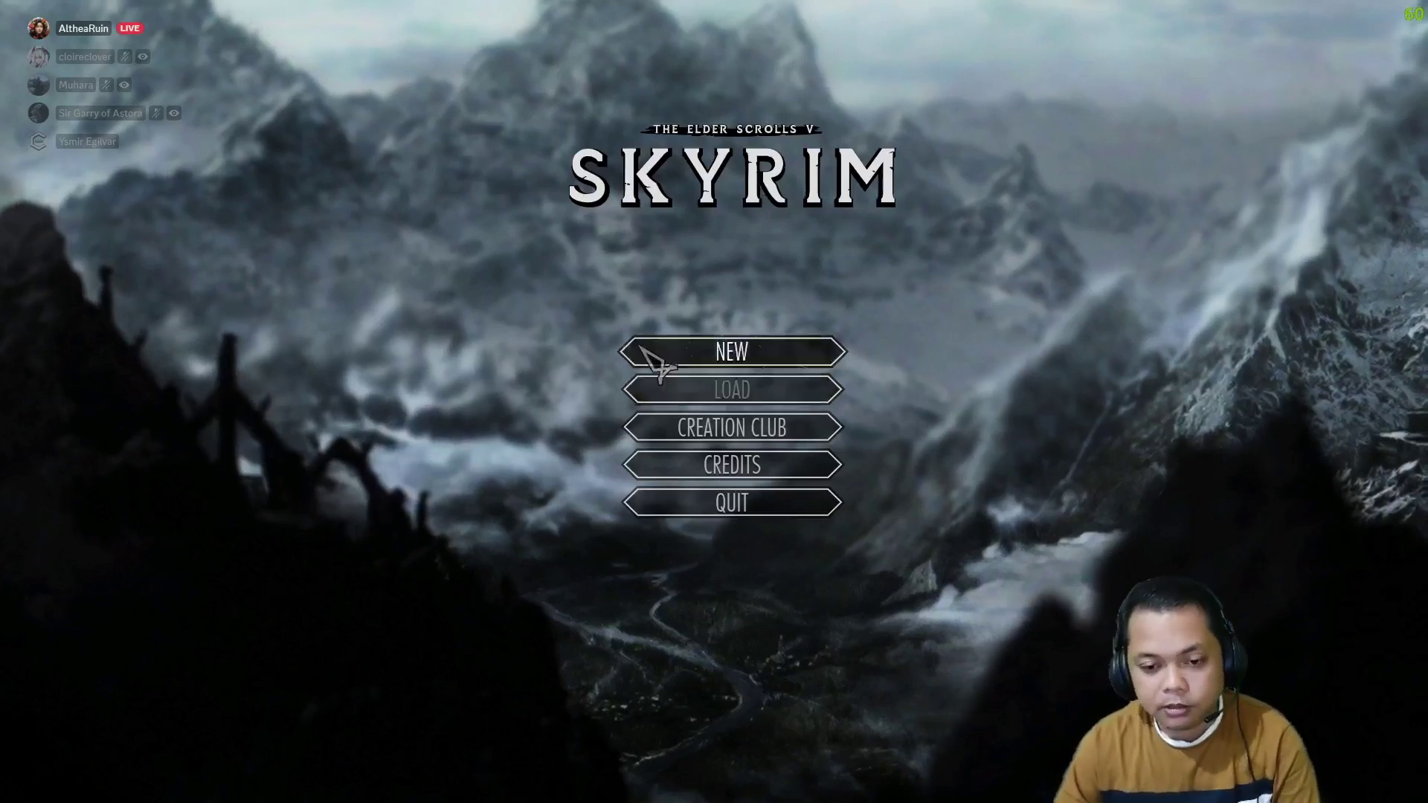
{"action": "left_click", "coordinate": [734, 522]}
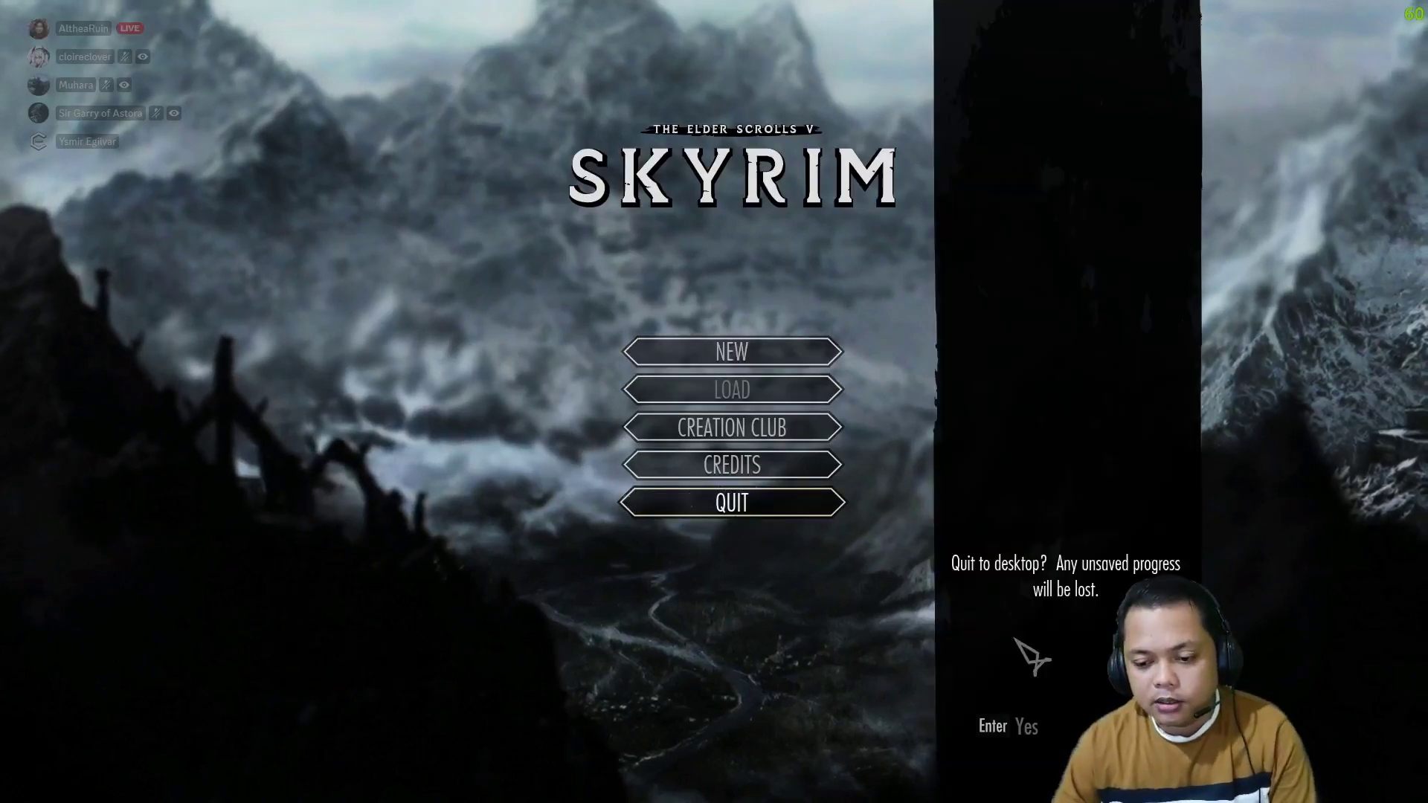
{"action": "left_click", "coordinate": [1036, 741]}
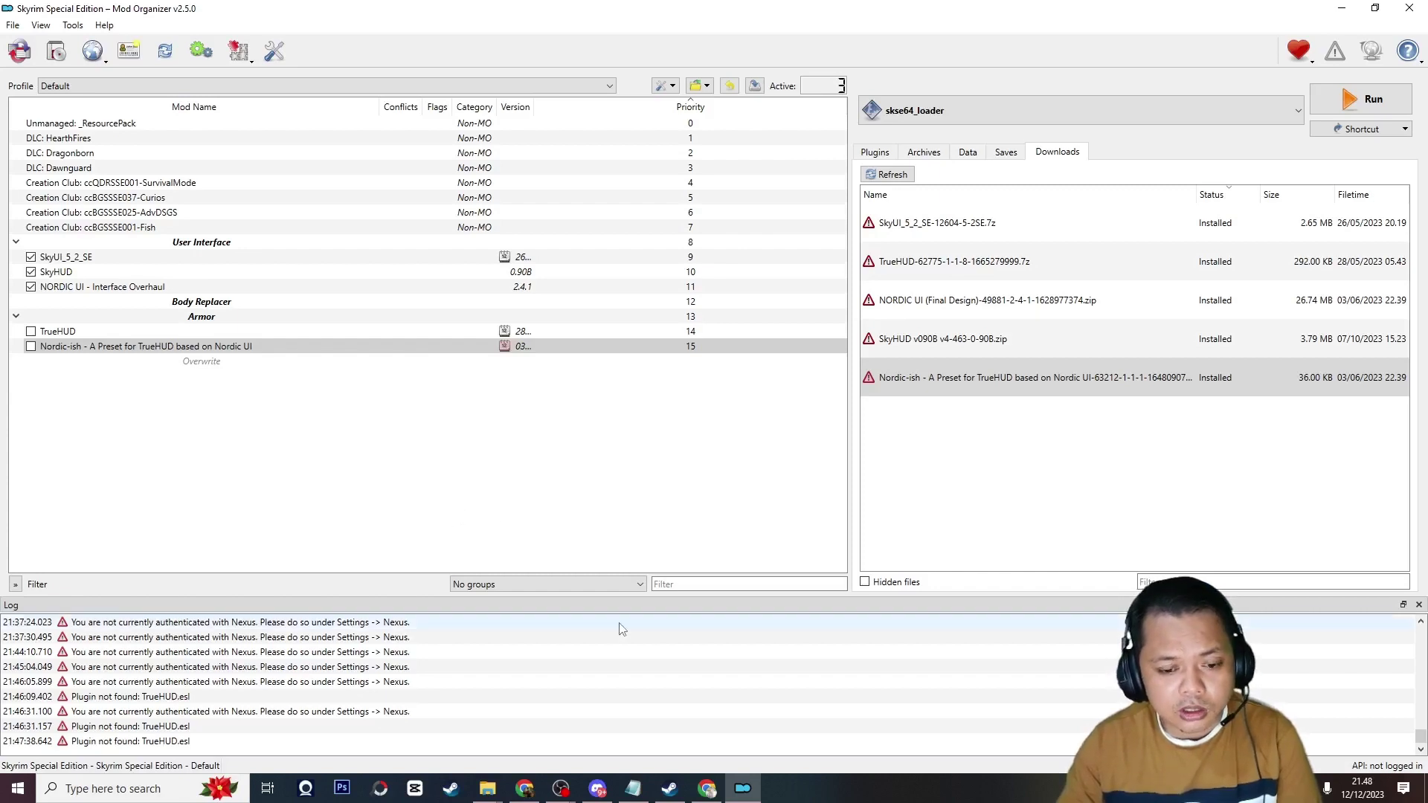
Switch to Discord to view the ongoing voice call.
{"action": "left_click", "coordinate": [597, 788]}
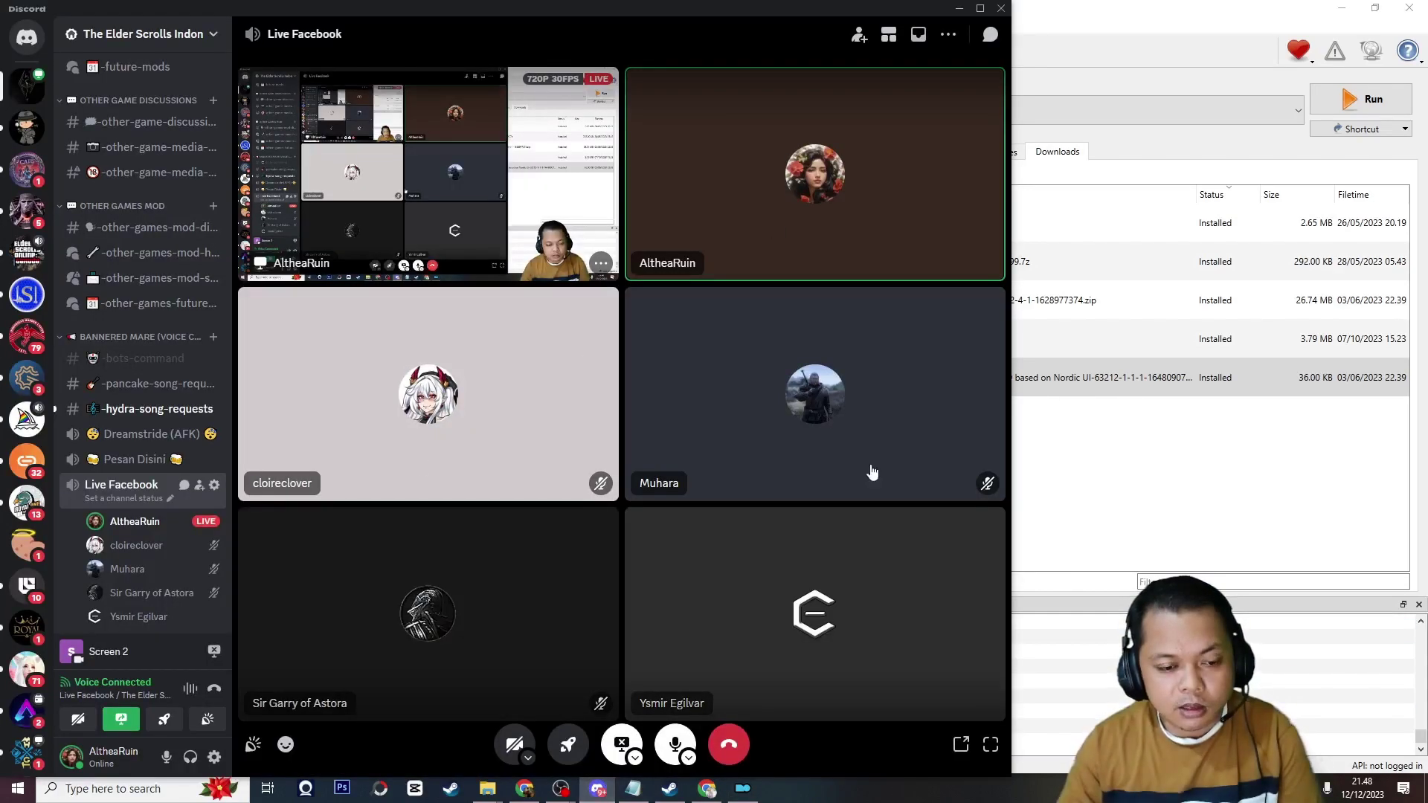